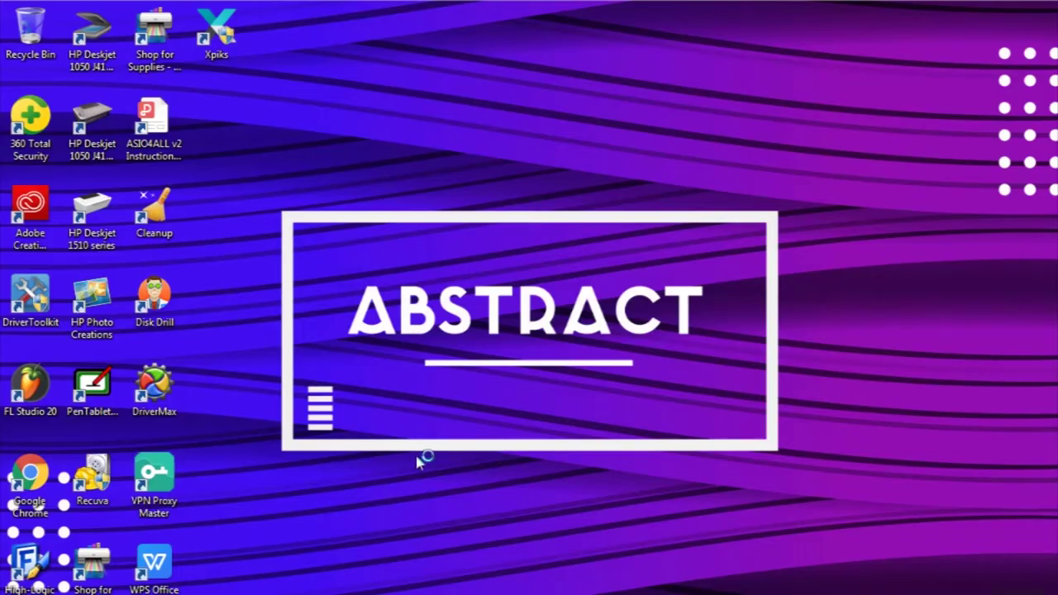
Step: Open 'Flat illustration mosque and river design vector' EPS from Pictures > Desain, then close Explorer
key(super+e)
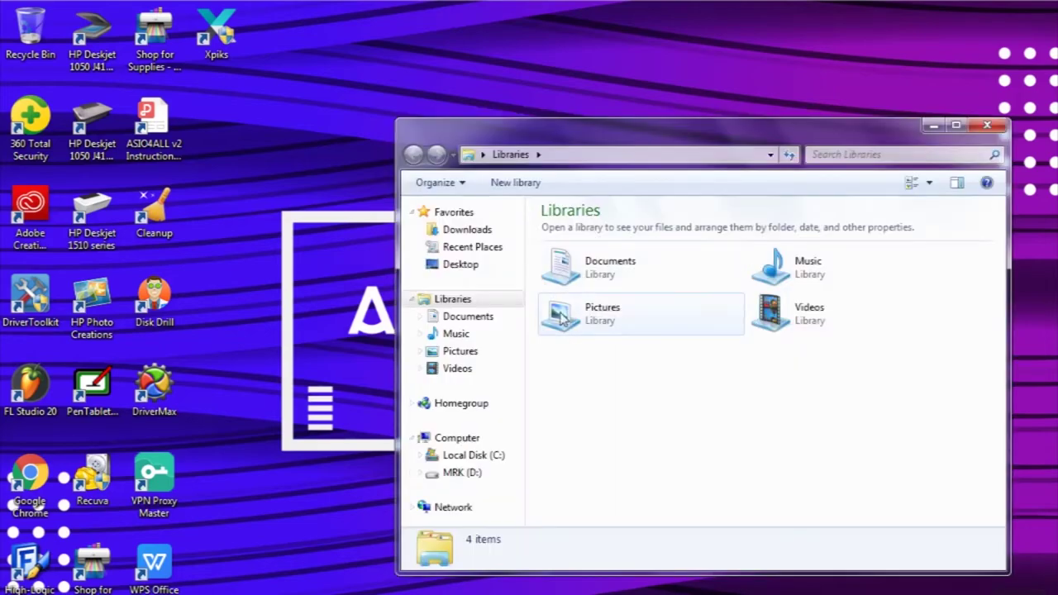
double_click(579, 319)
double_click(674, 305)
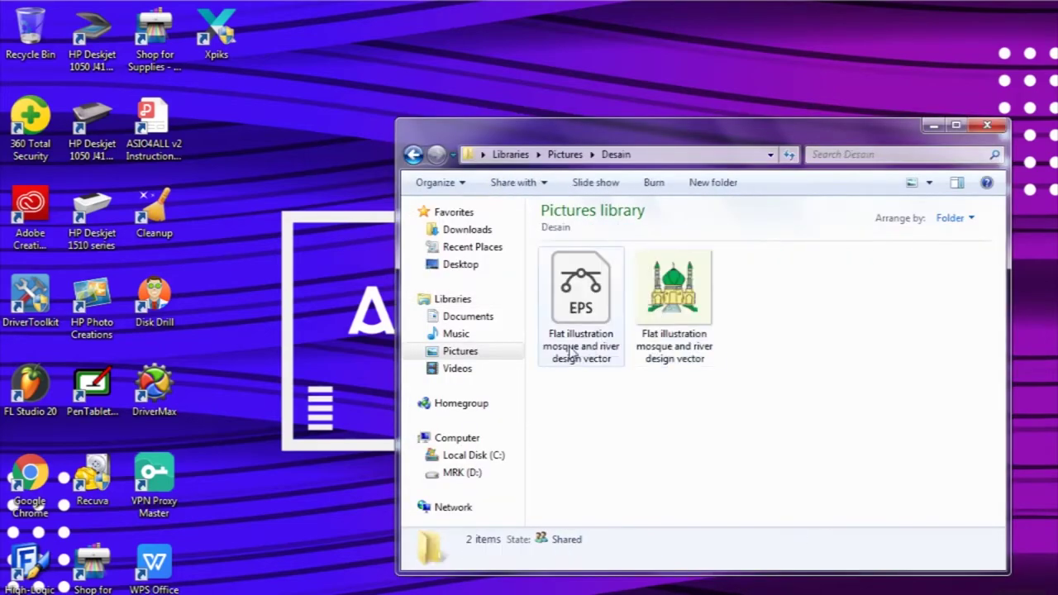
double_click(583, 282)
click(934, 125)
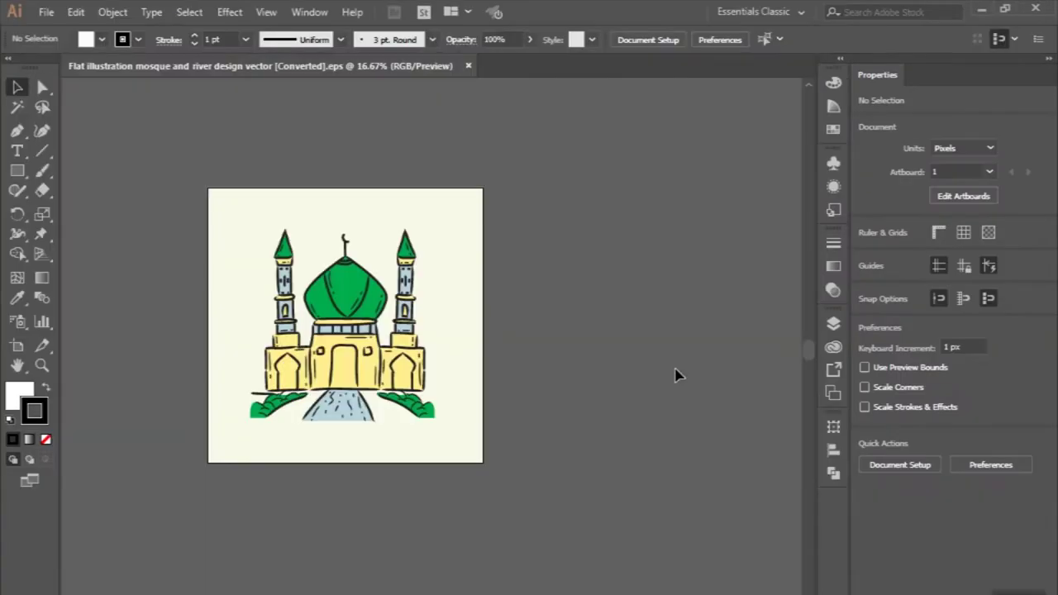
Step: Deselect, scroll the artboard into place, and enter the mosque group in isolation mode
click(234, 338)
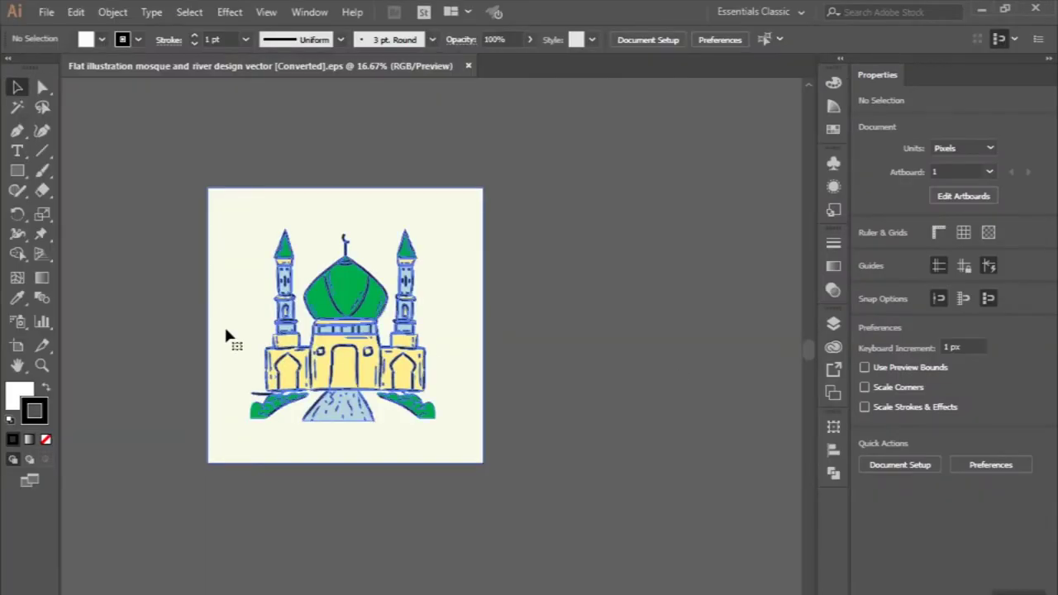
click(166, 362)
scroll(168, 364, down, 1)
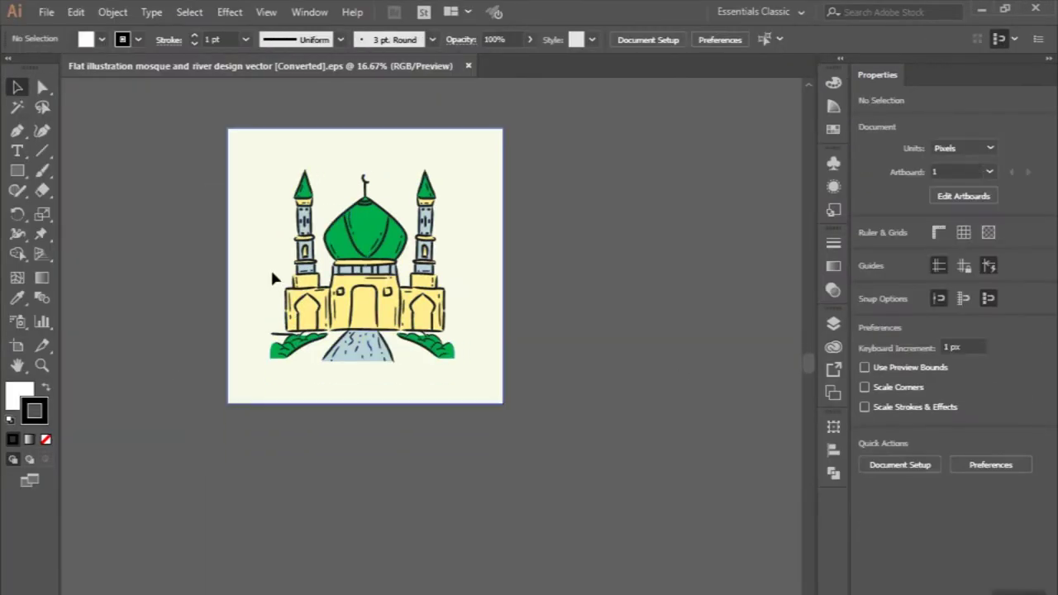
drag(274, 277, 249, 277)
double_click(248, 276)
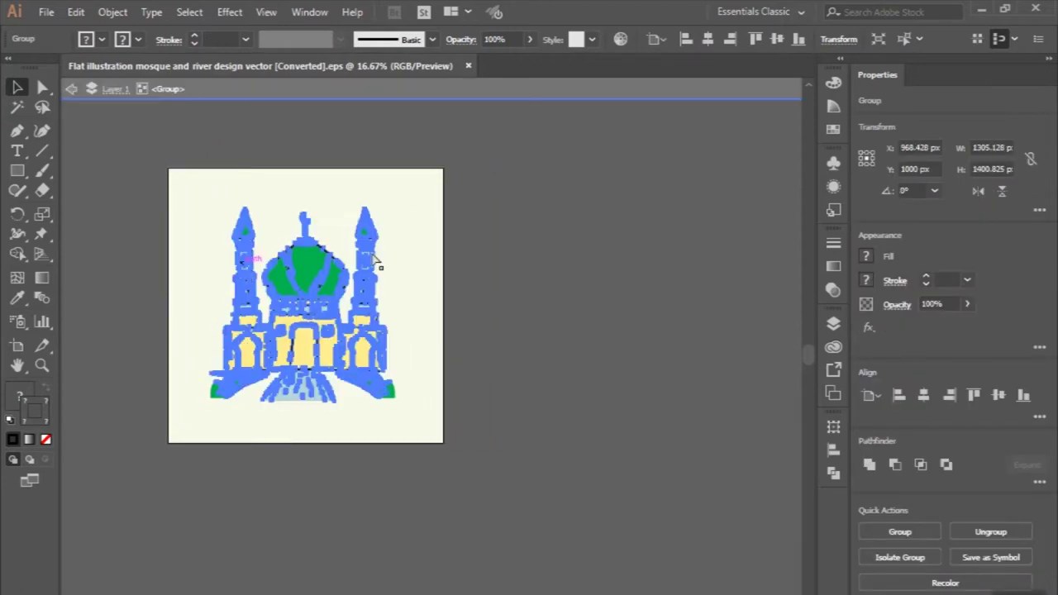
Step: Duplicate the inner mosque group and place the copy beside the original artboard
double_click(491, 241)
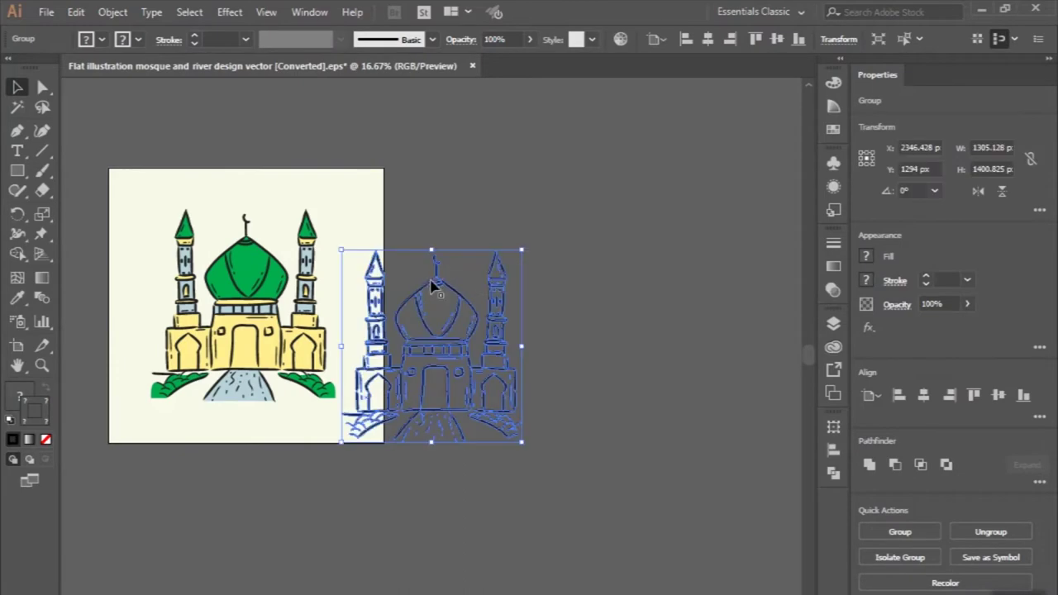
click(183, 244)
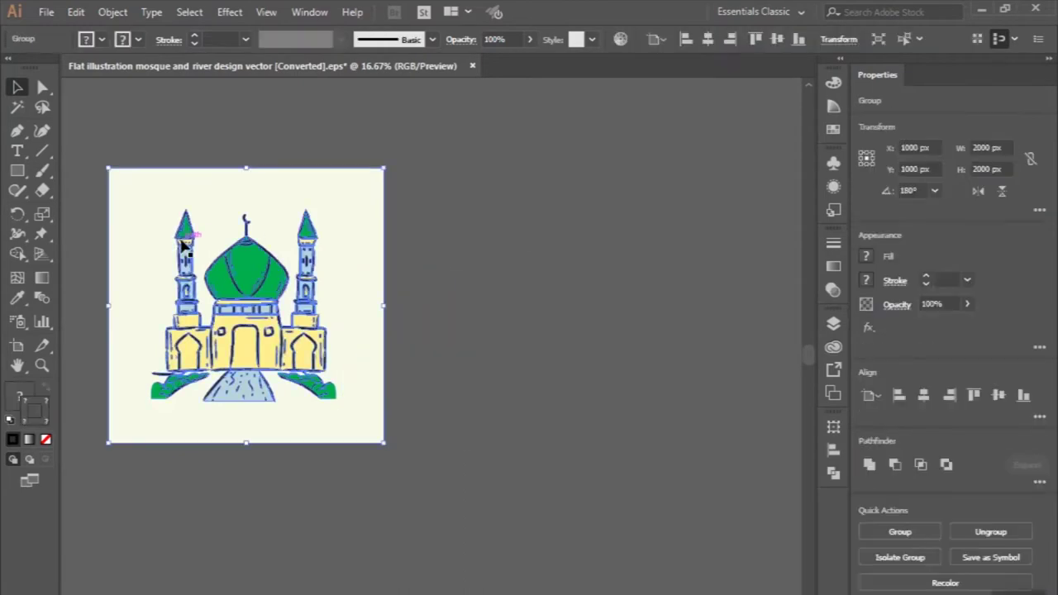
double_click(184, 243)
click(353, 349)
drag(274, 289, 552, 313)
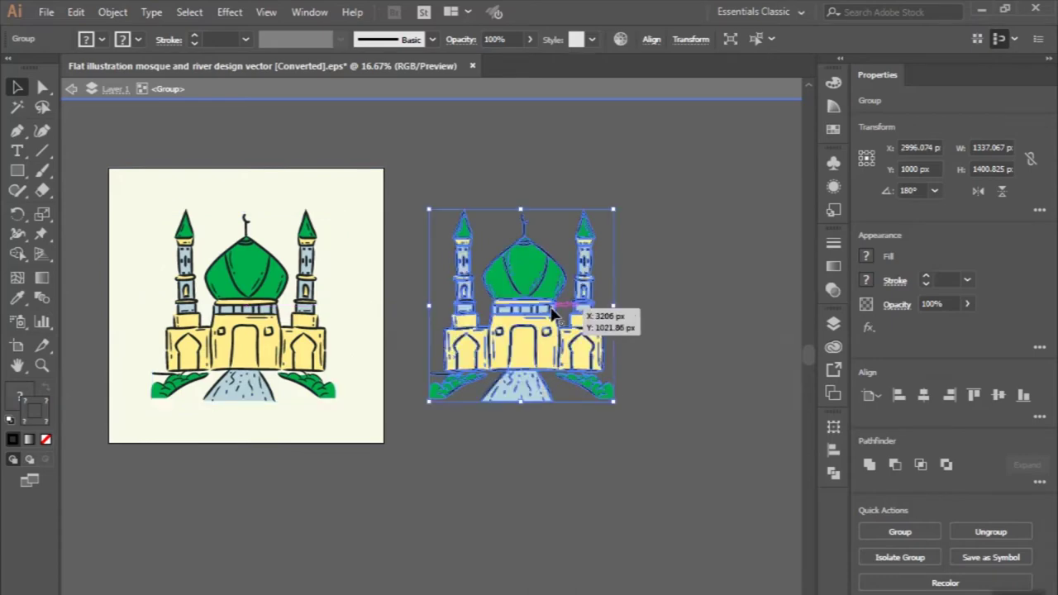
key(Escape)
key(Escape)
scroll(548, 302, right, 2)
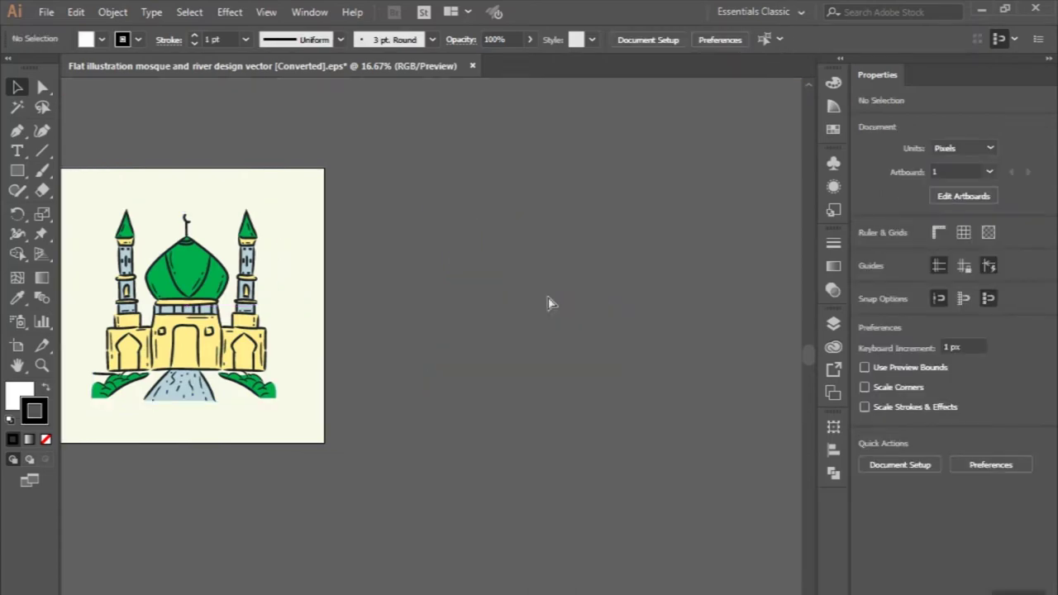
key(ctrl+v)
drag(429, 326, 484, 275)
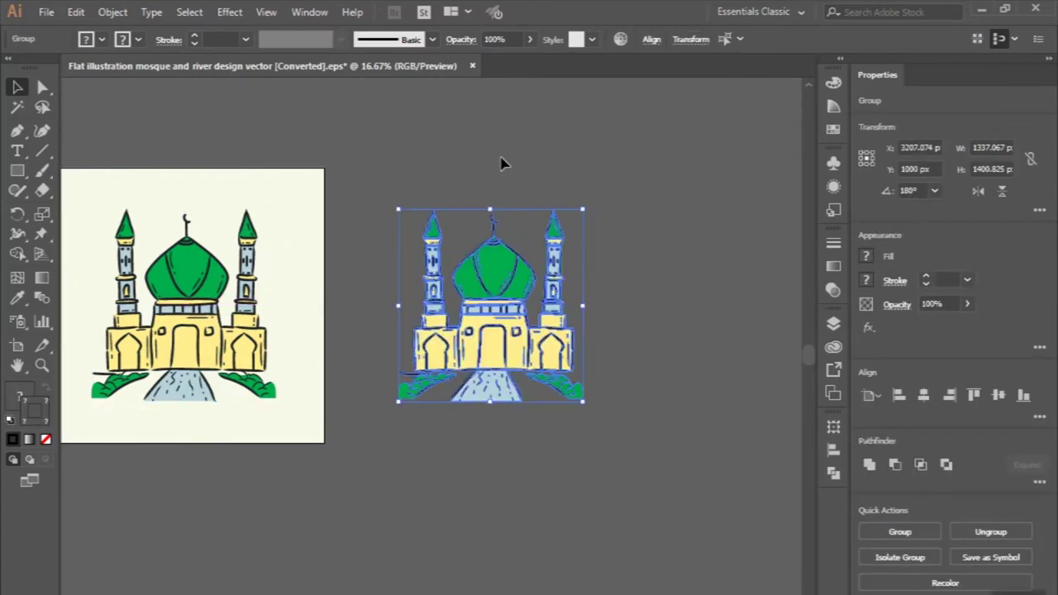
click(501, 160)
Step: Move the original mosque onto the left artboard and horizontally centre the copy on the blank artboard
scroll(609, 349, up, 2)
scroll(613, 350, down, 1)
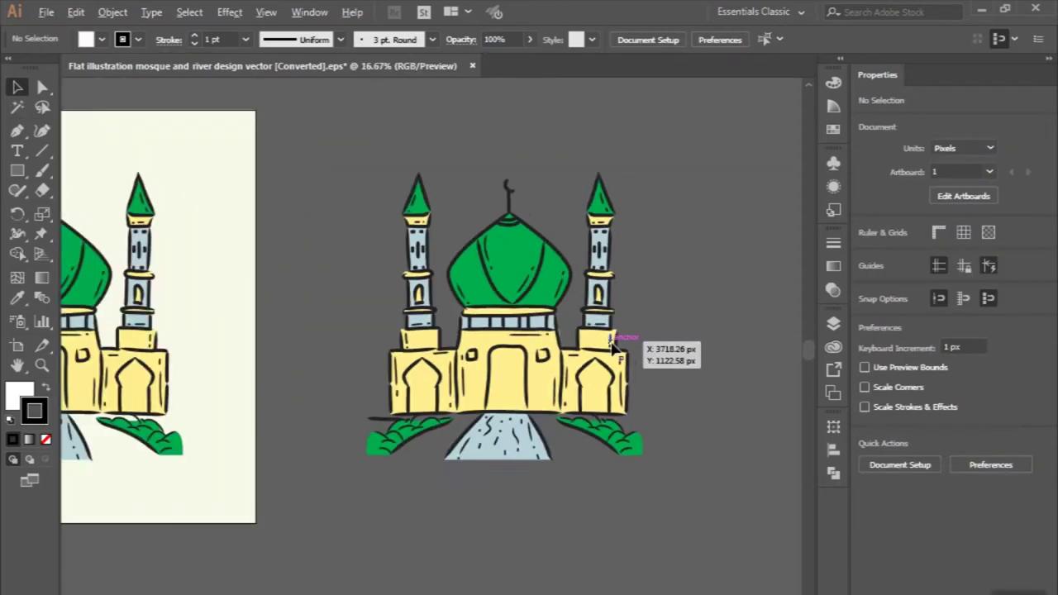
scroll(397, 347, down, 2)
click(396, 348)
scroll(413, 330, left, 1)
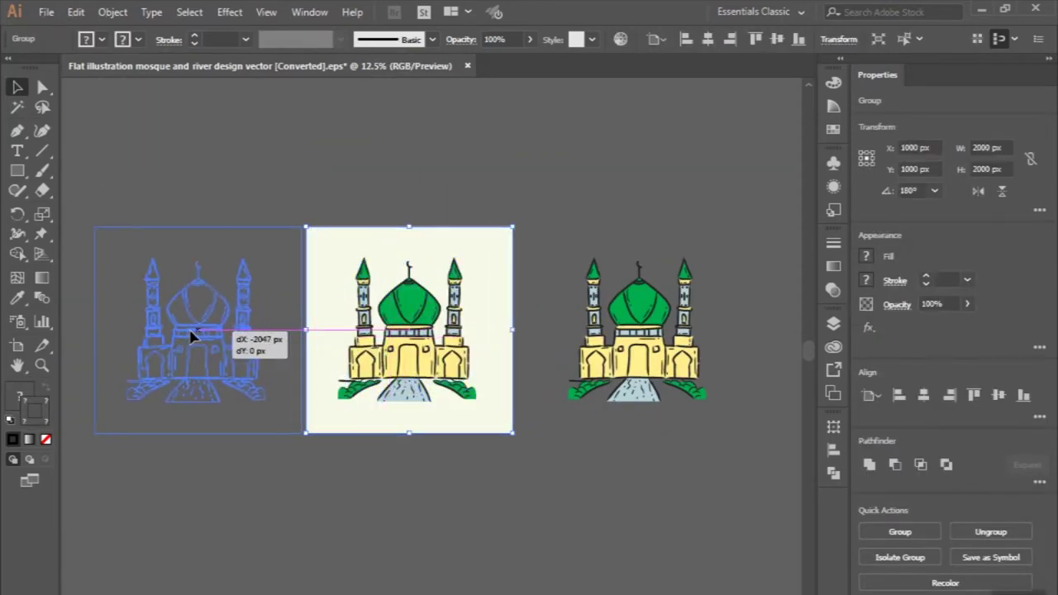
drag(411, 331, 194, 331)
drag(759, 442, 695, 389)
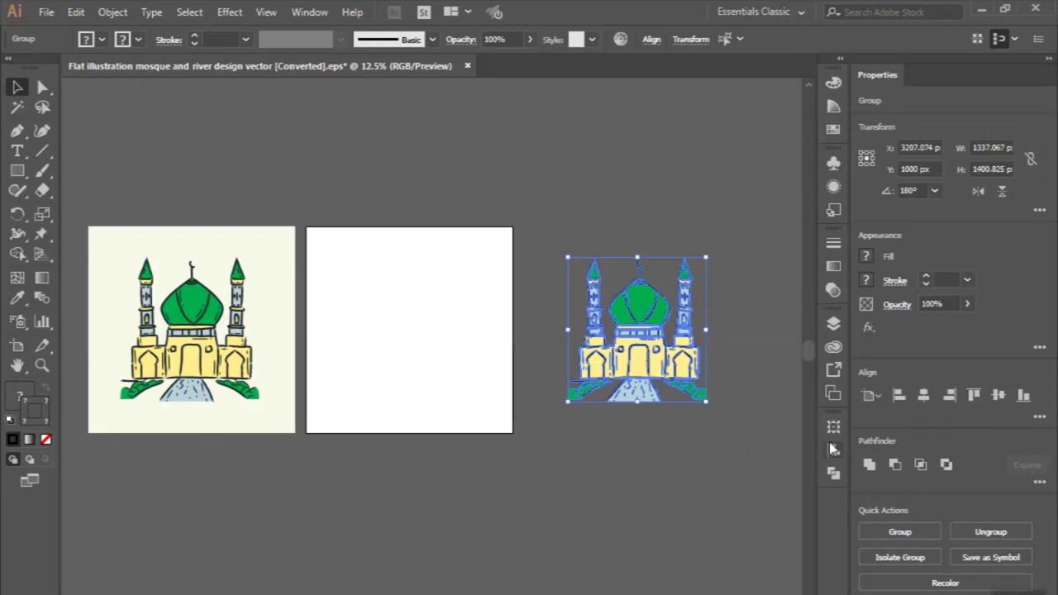
click(925, 397)
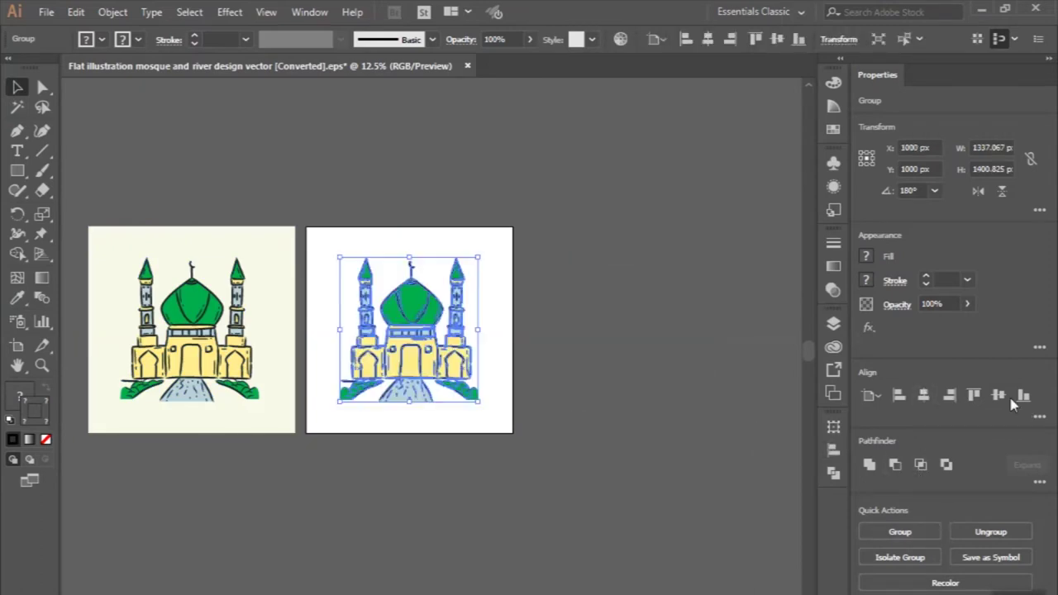
Step: Apply a linear gradient fill to the mosque copy's yellow wall blocks
scroll(517, 371, up, 2)
scroll(518, 372, left, 2)
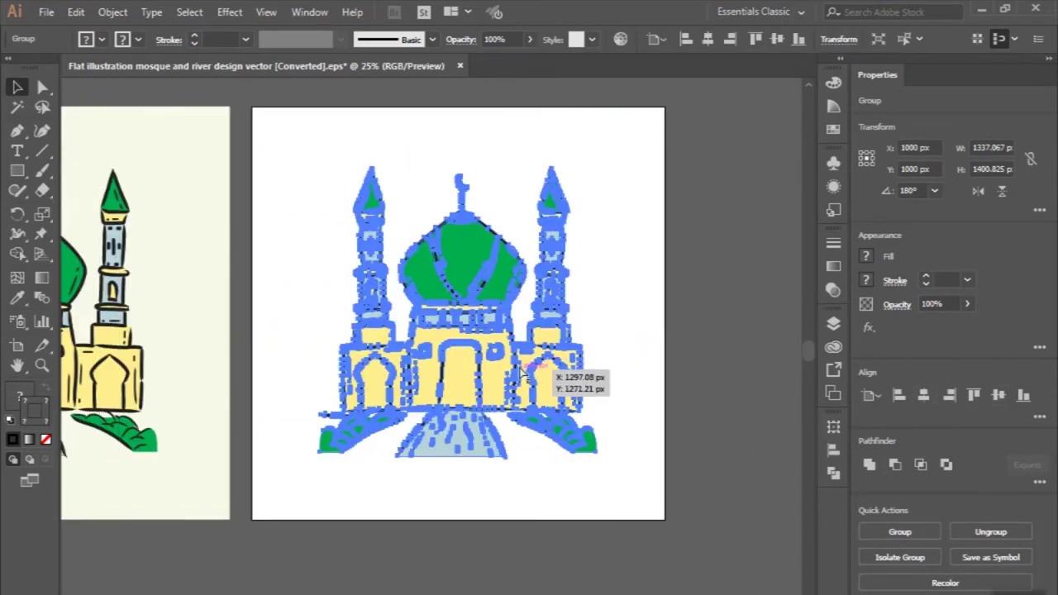
scroll(521, 374, left, 2)
scroll(521, 374, right, 2)
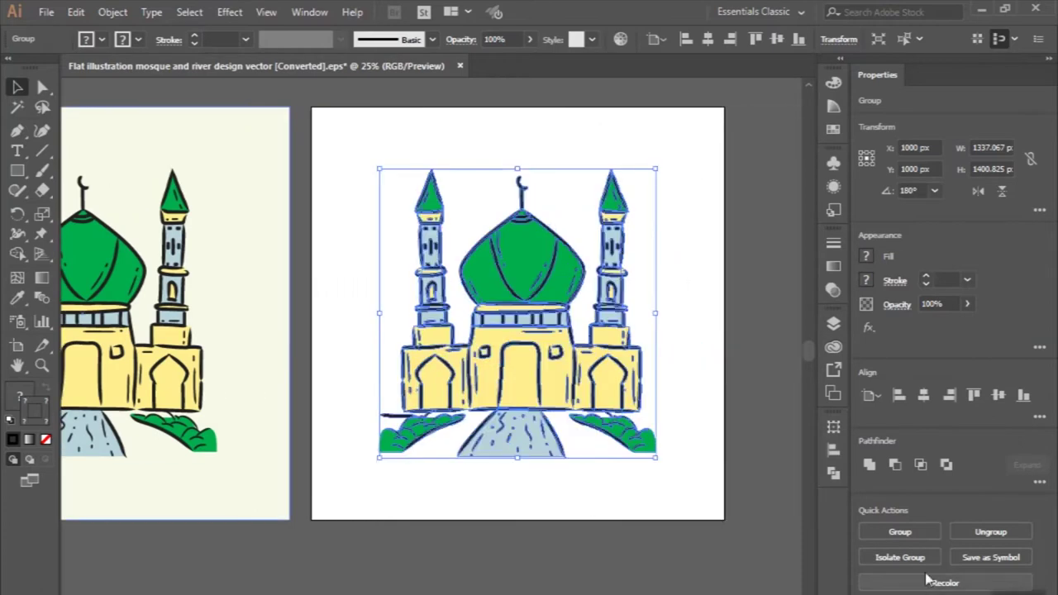
click(728, 425)
scroll(727, 425, up, 1)
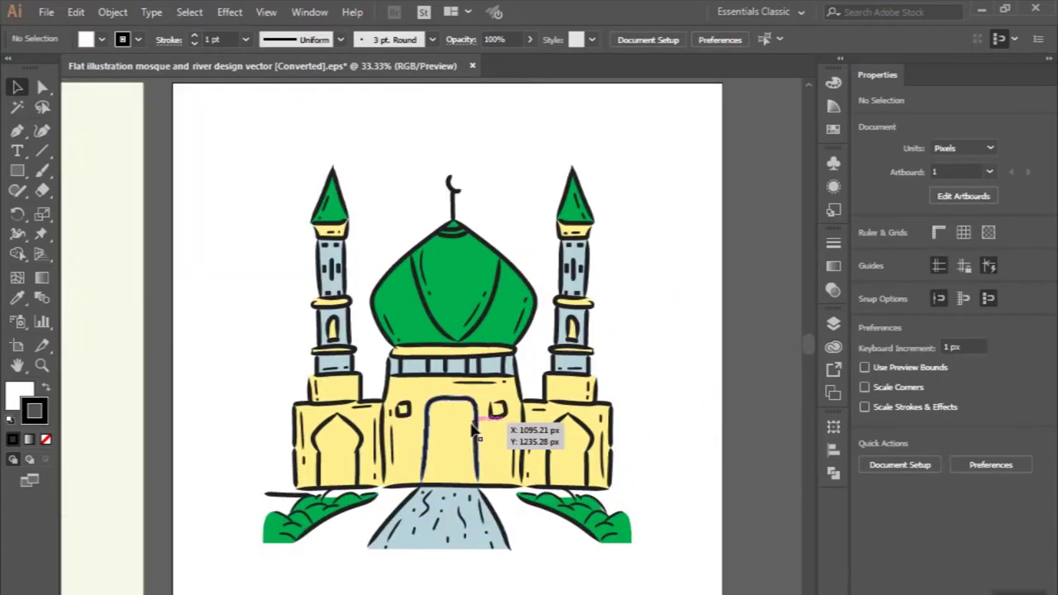
click(453, 442)
click(834, 267)
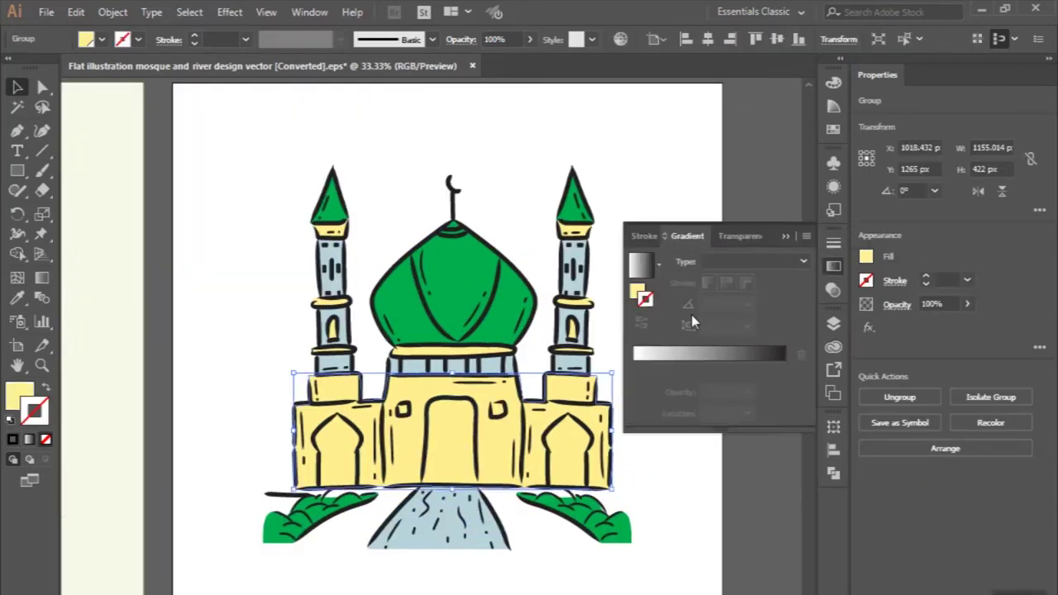
click(637, 291)
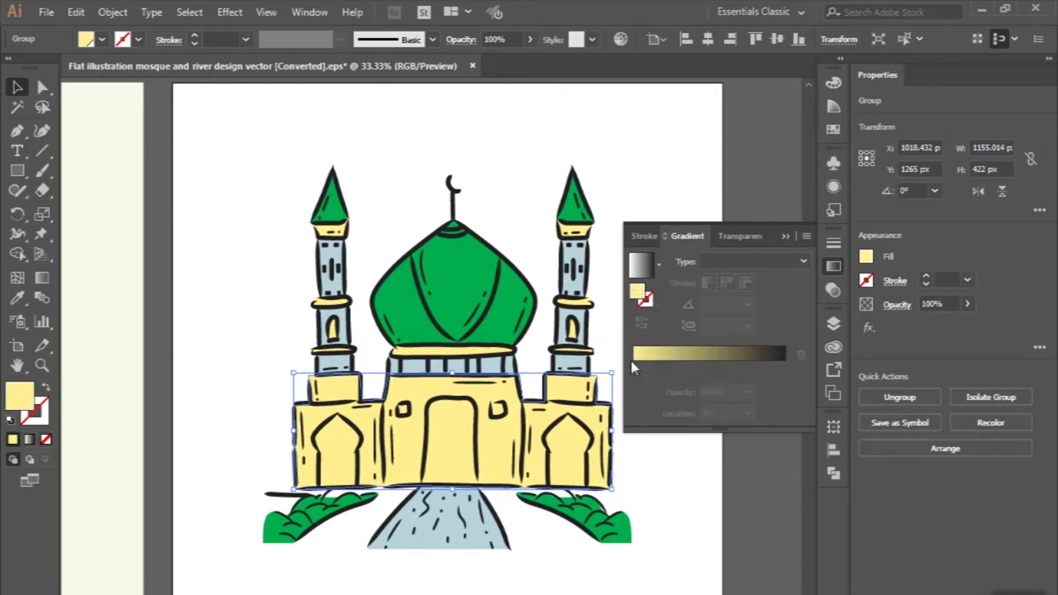
click(634, 363)
Step: Set the wall gradient's end stop to orange using HSB mode
click(785, 368)
double_click(785, 369)
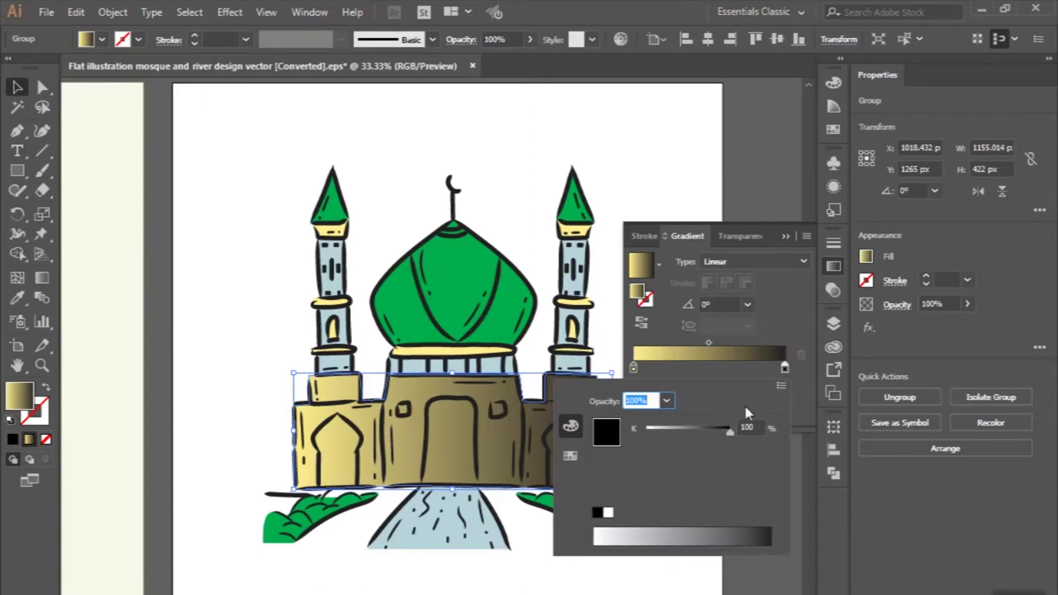
click(781, 389)
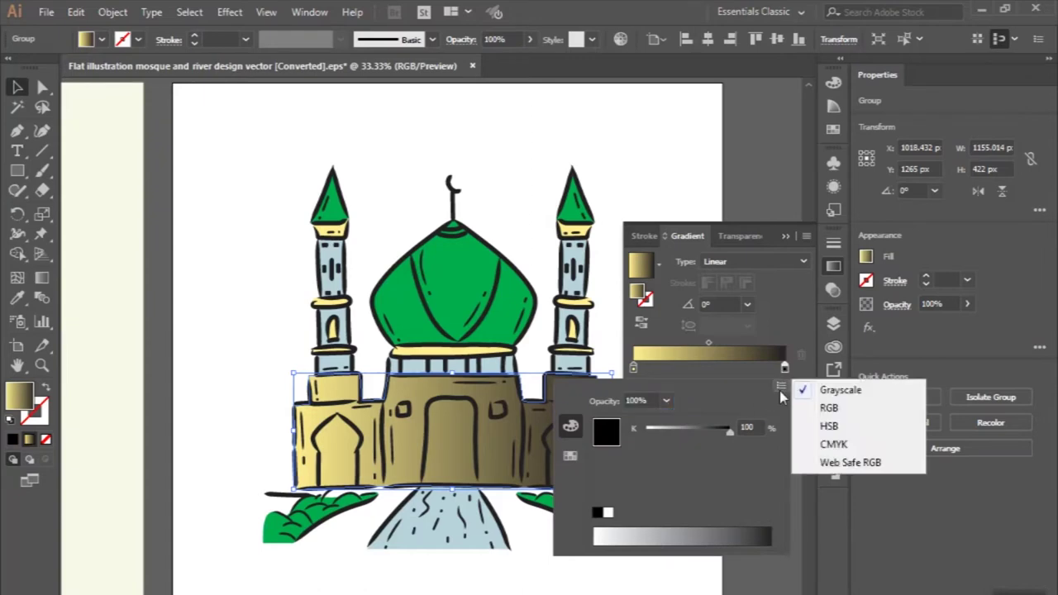
click(827, 429)
mouse_move(662, 523)
mouse_down()
mouse_move(616, 517)
mouse_move(606, 533)
mouse_up()
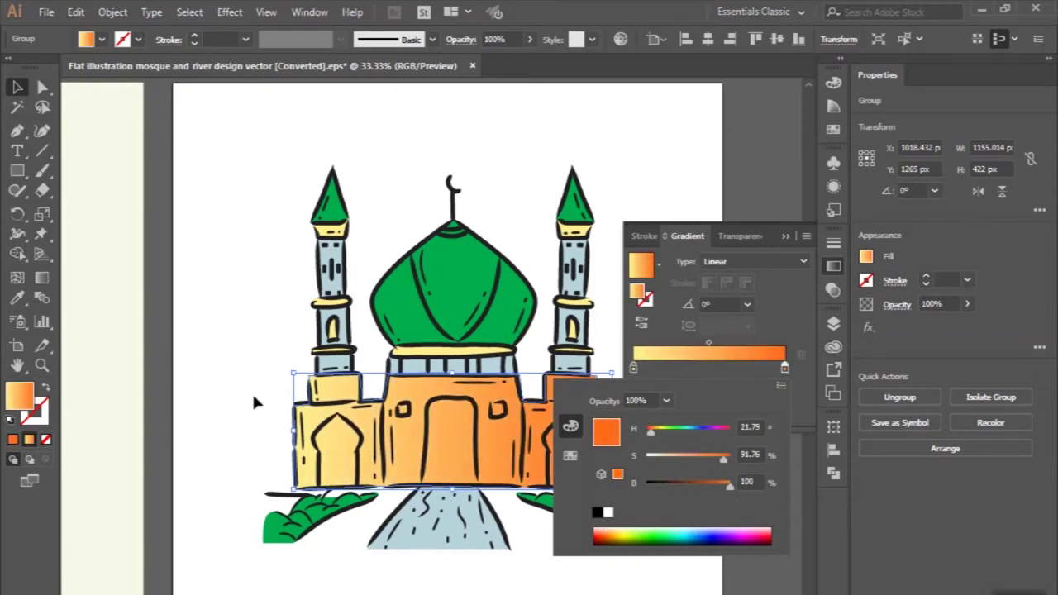
key(Escape)
key(ctrl+equal)
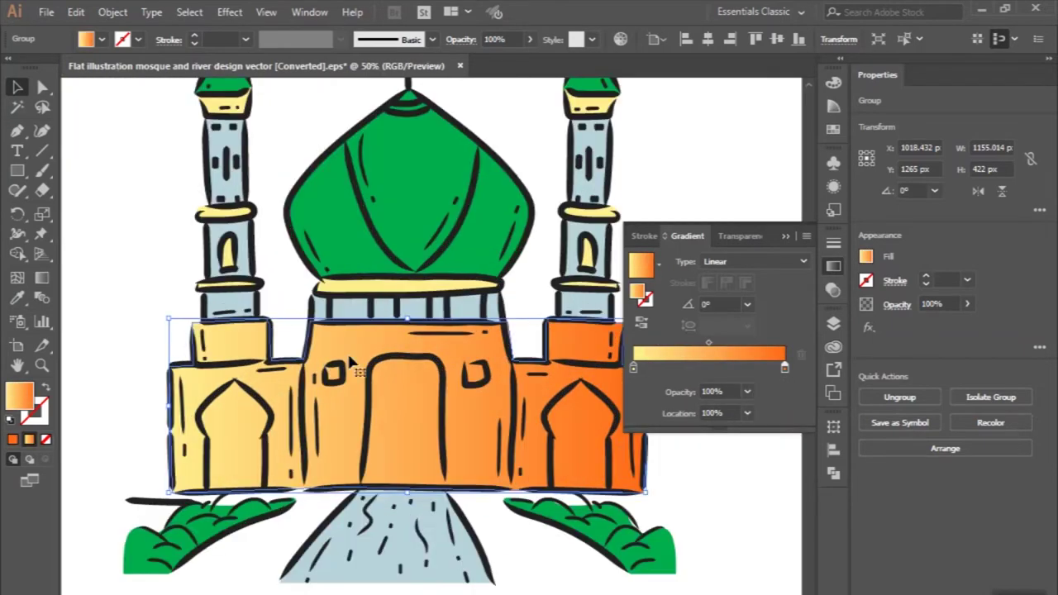
scroll(351, 362, up, 1)
click(349, 327)
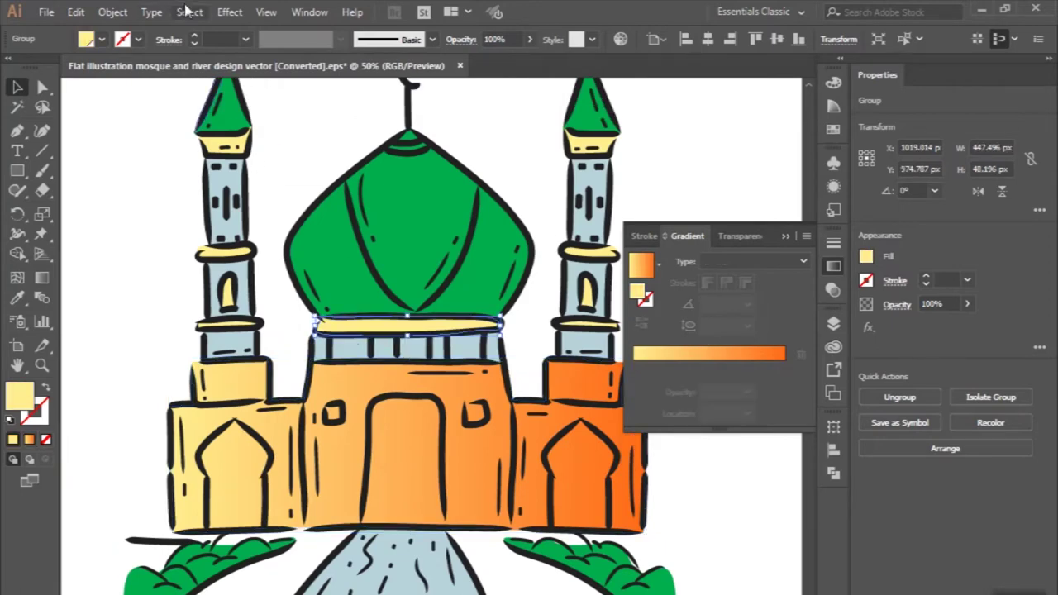
click(189, 12)
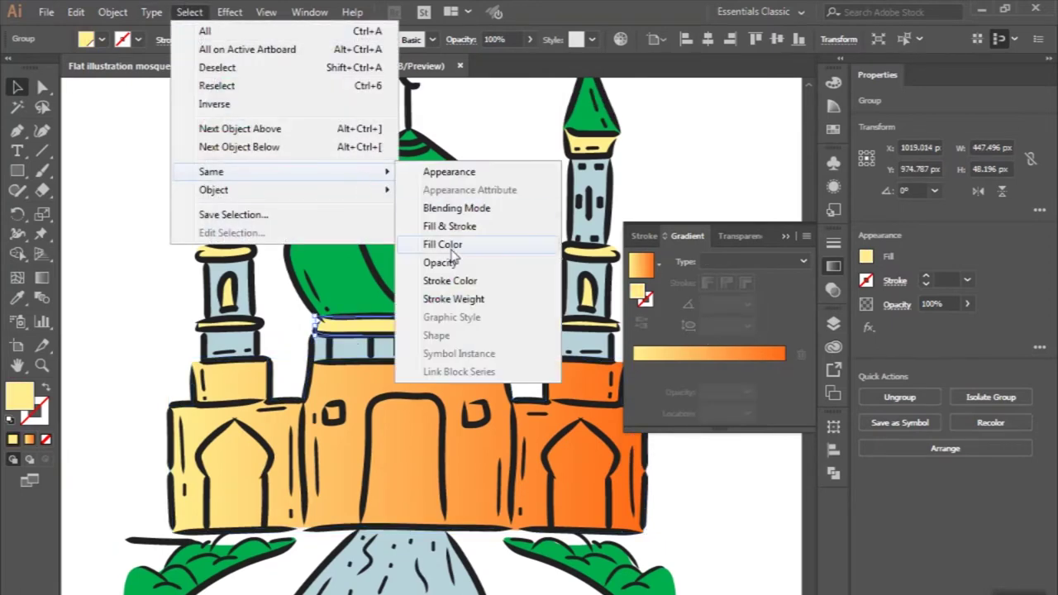
click(472, 252)
click(16, 297)
key(ctrl+minus)
key(ctrl+minus)
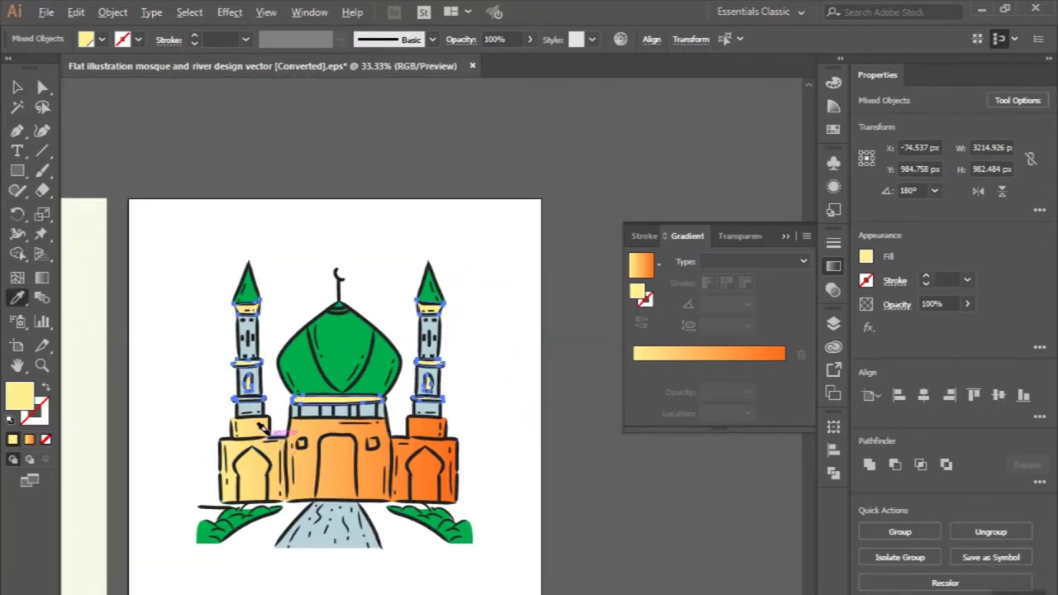
key(ctrl+plus)
scroll(372, 355, left, 2)
scroll(372, 355, down, 2)
key(v)
key(ctrl+plus)
key(ctrl+plus)
click(303, 215)
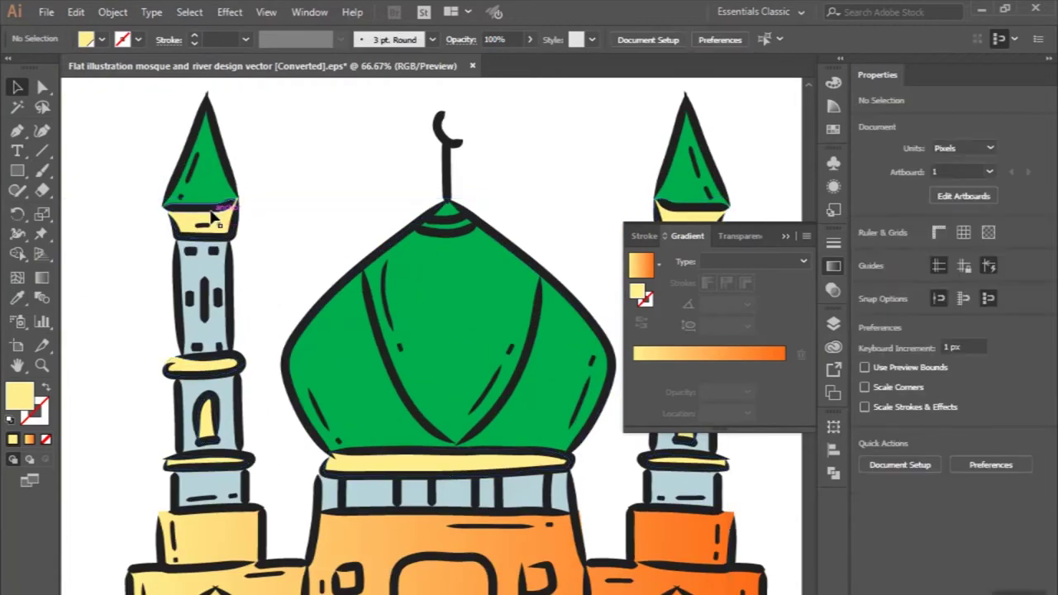
click(212, 246)
key(ctrl+minus)
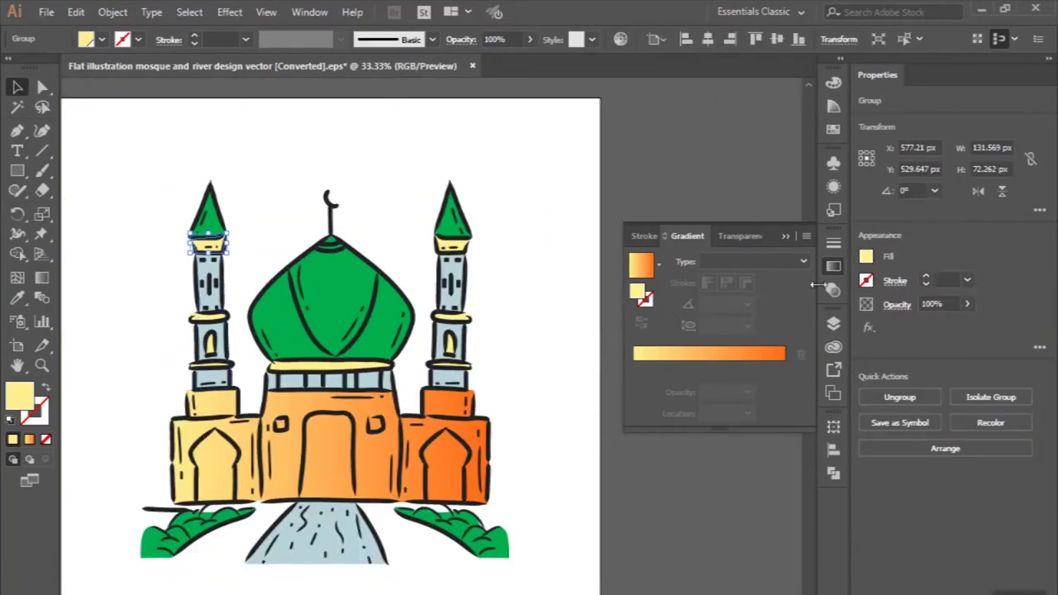
click(834, 324)
Step: Lock the left artboard's reference artwork in the Layers panel, then select the yellow drum band
click(676, 342)
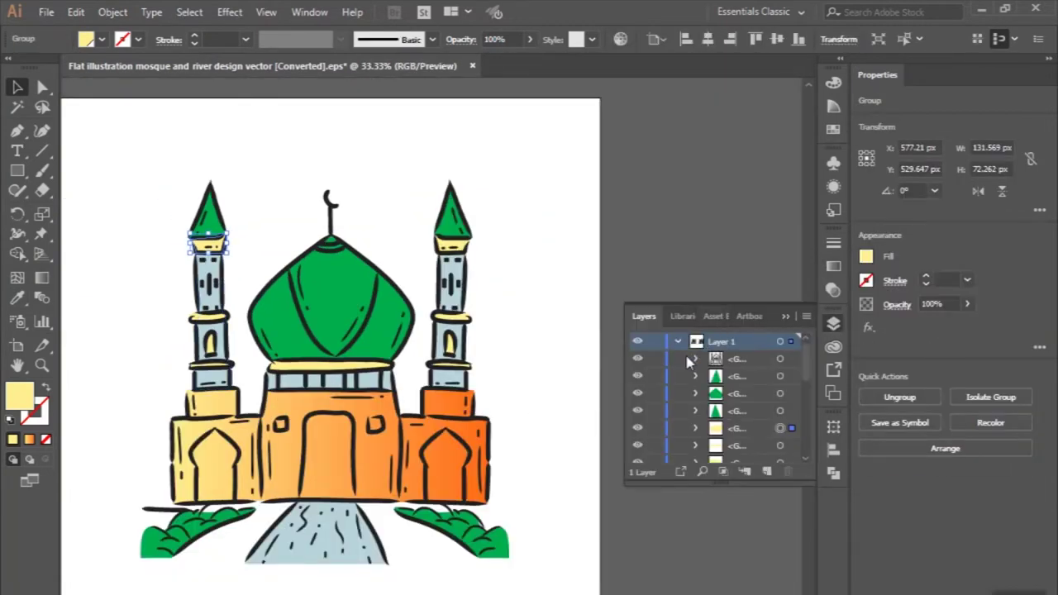
key(ctrl+minus)
scroll(244, 393, left, 3)
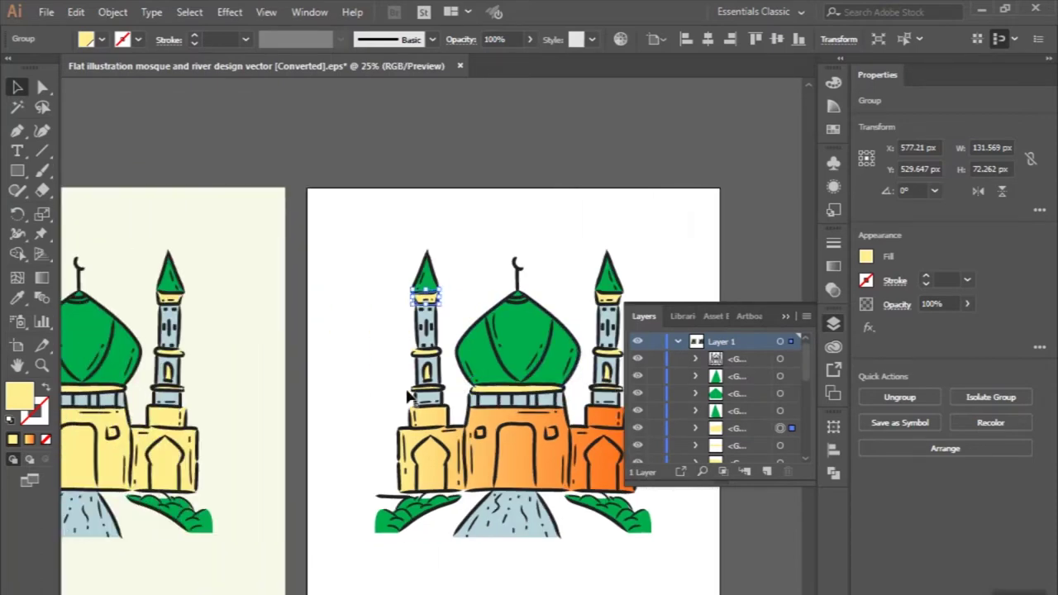
click(244, 392)
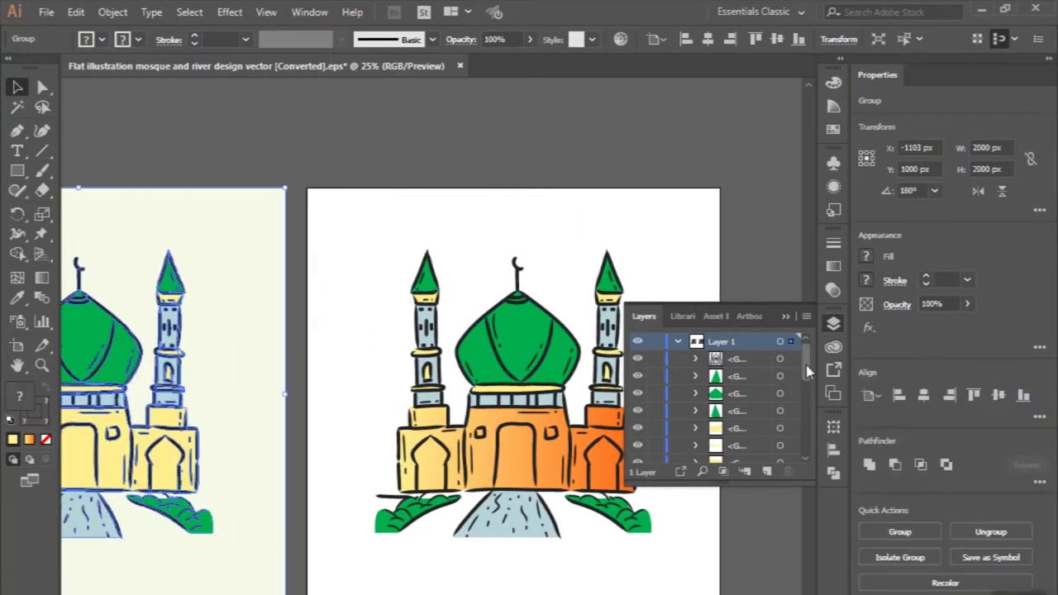
drag(807, 372, 807, 442)
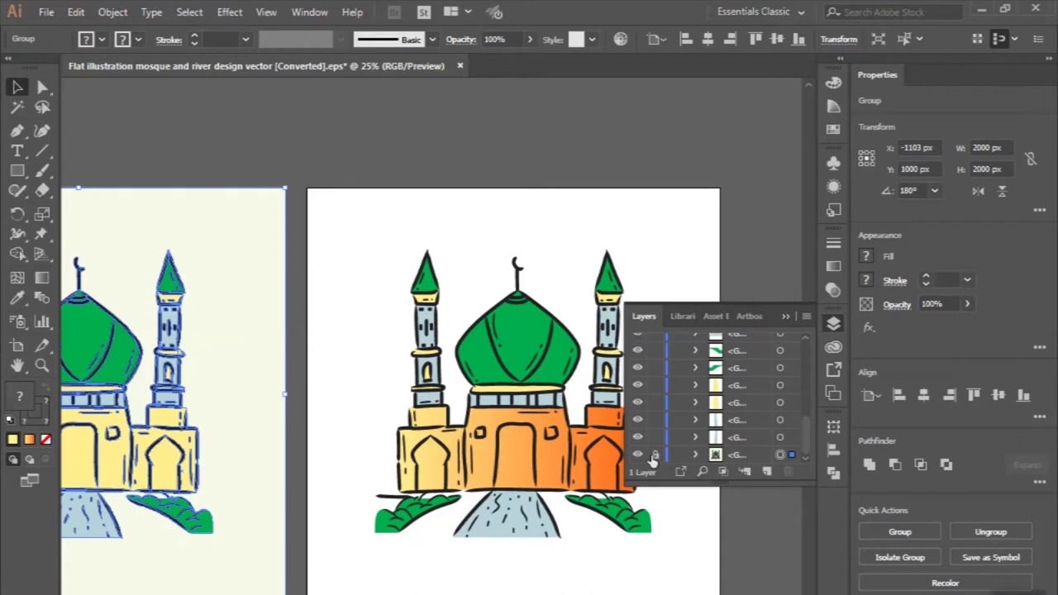
click(653, 455)
scroll(529, 364, up, 1)
scroll(496, 389, up, 1)
scroll(461, 426, up, 1)
click(461, 426)
scroll(461, 426, down, 1)
scroll(461, 425, down, 2)
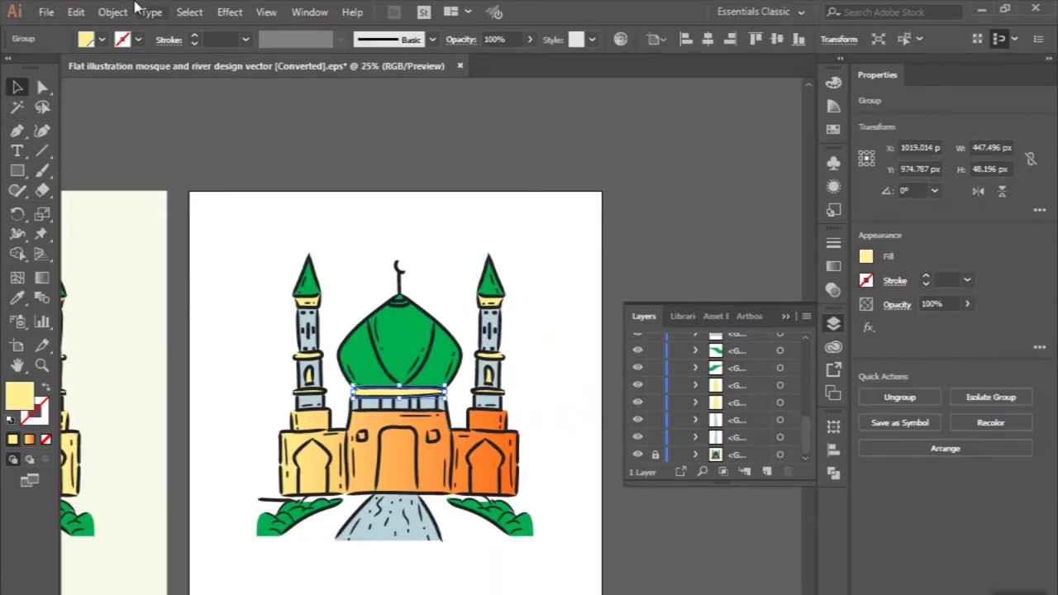
Step: Select all same-yellow pieces and eyedropper the orange wall gradient onto them
click(189, 12)
mouse_move(211, 171)
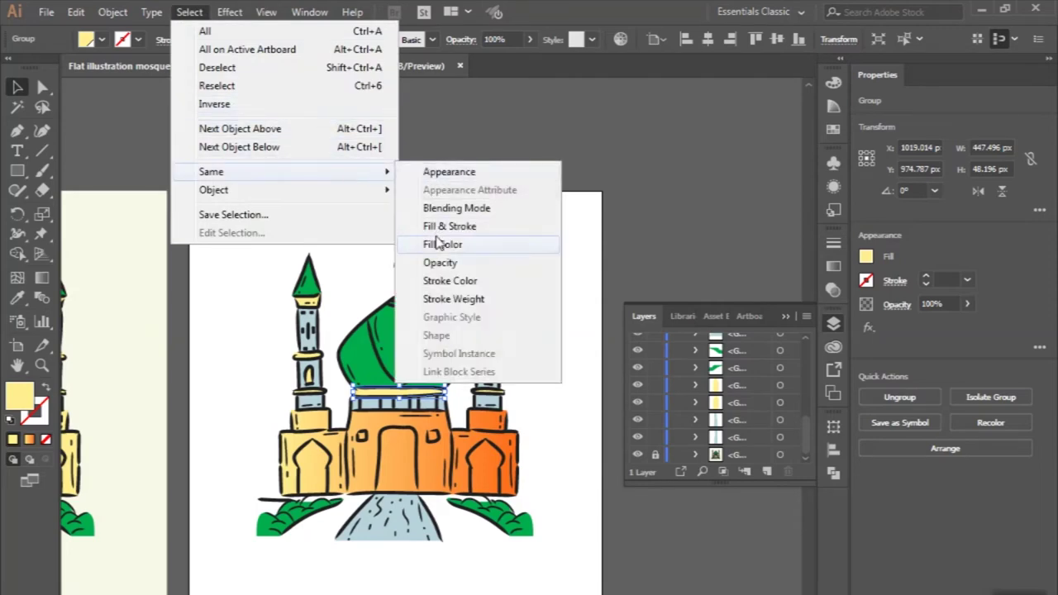
click(438, 244)
click(16, 298)
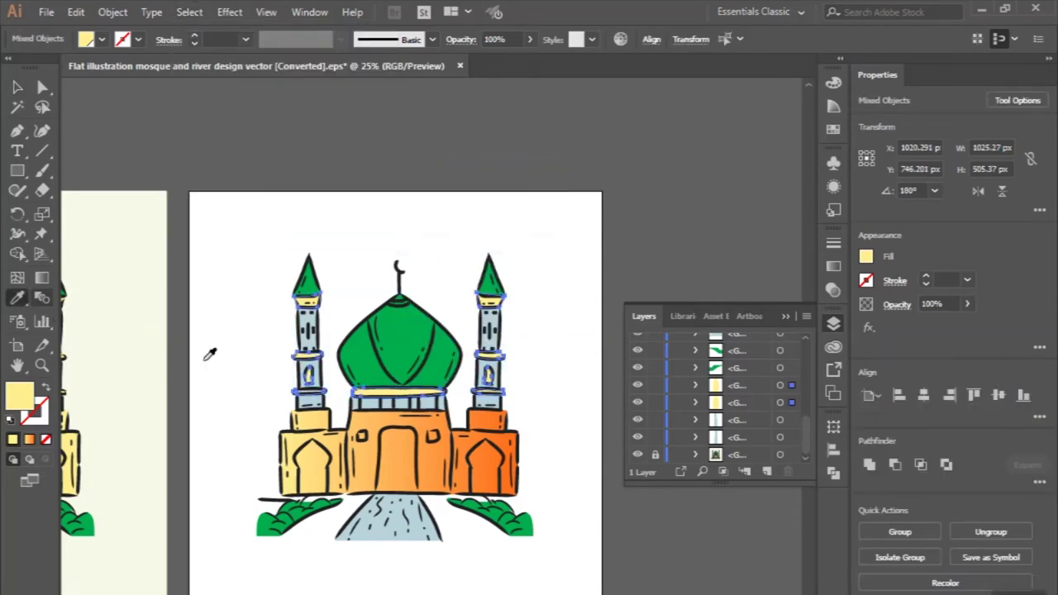
click(370, 460)
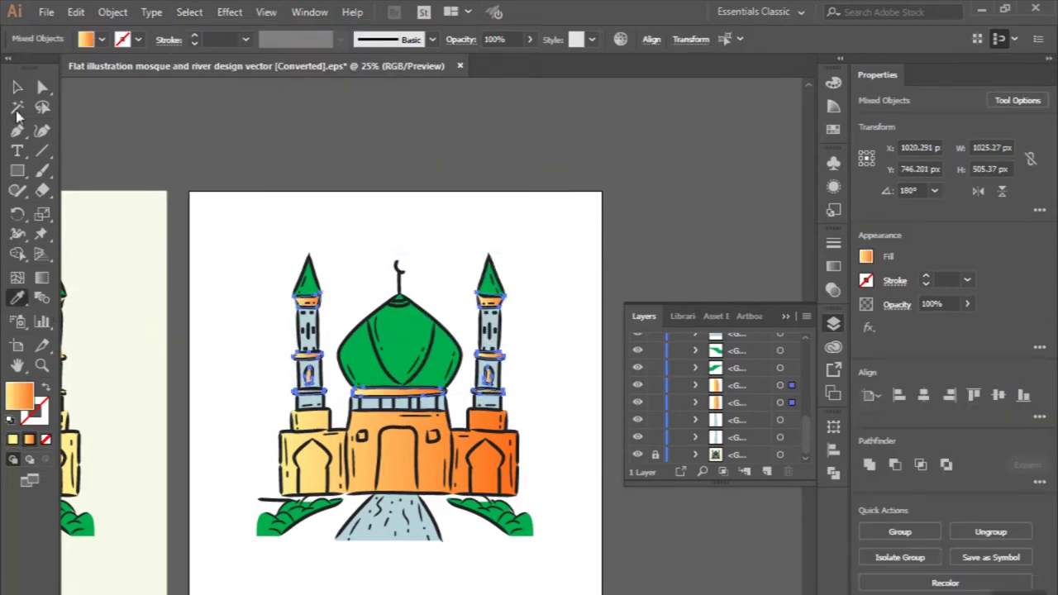
click(16, 87)
click(279, 193)
Step: Apply a linear gradient fill to the left minaret shaft
key(ctrl+plus)
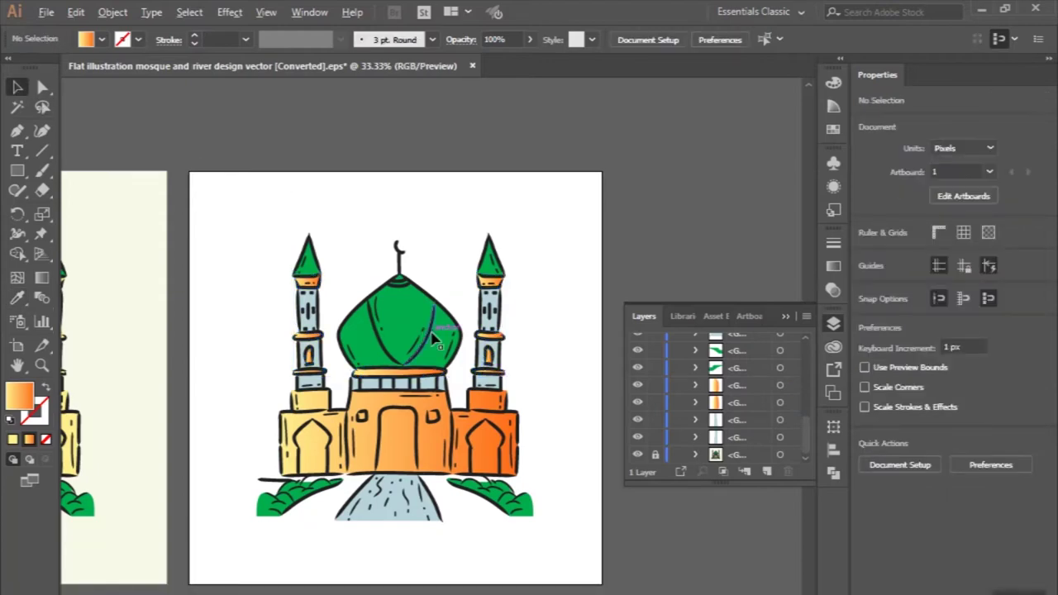
click(834, 267)
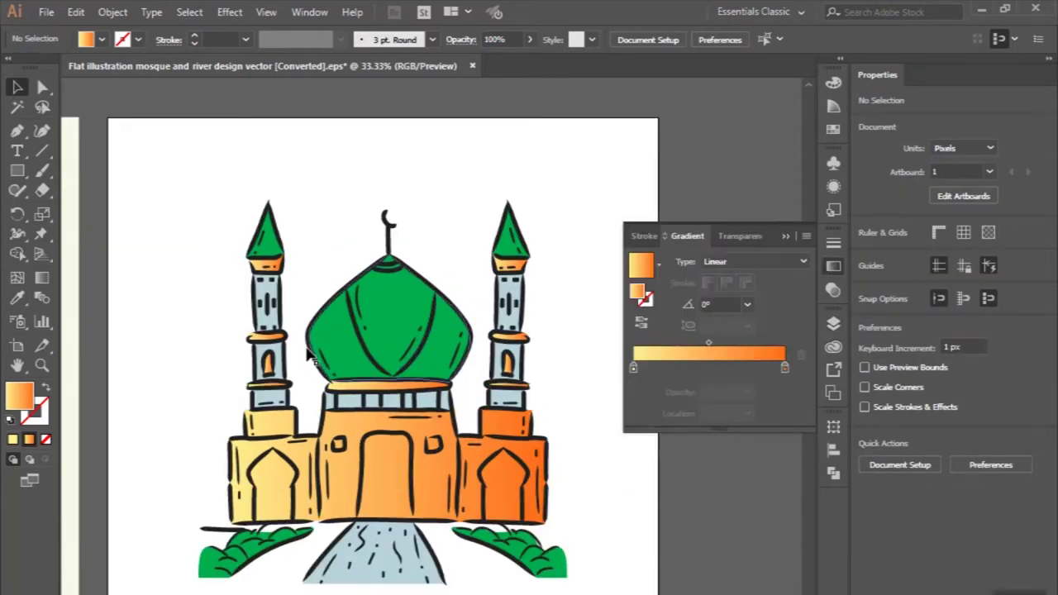
click(273, 295)
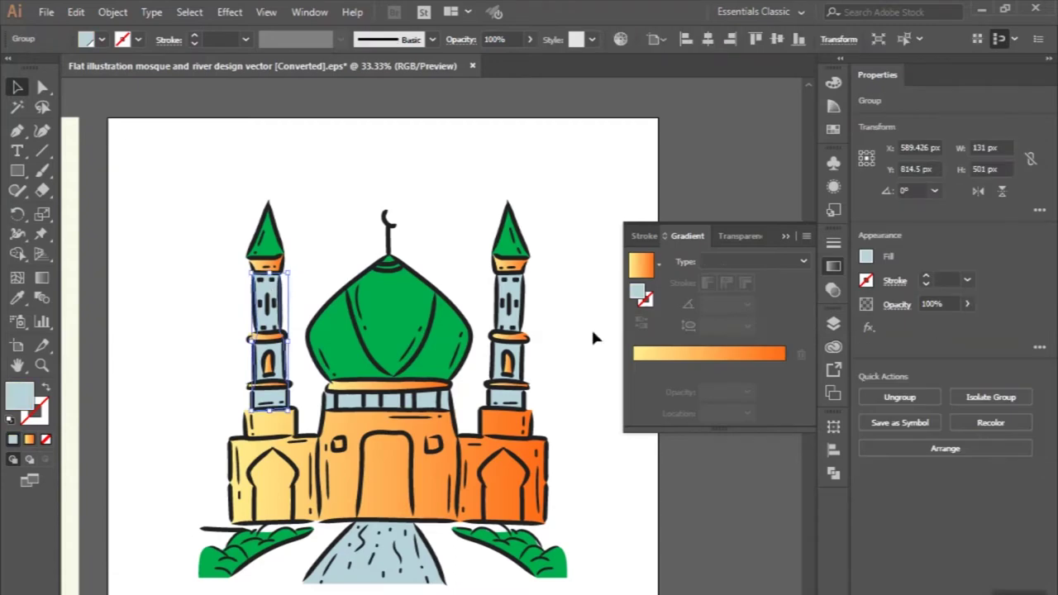
click(632, 371)
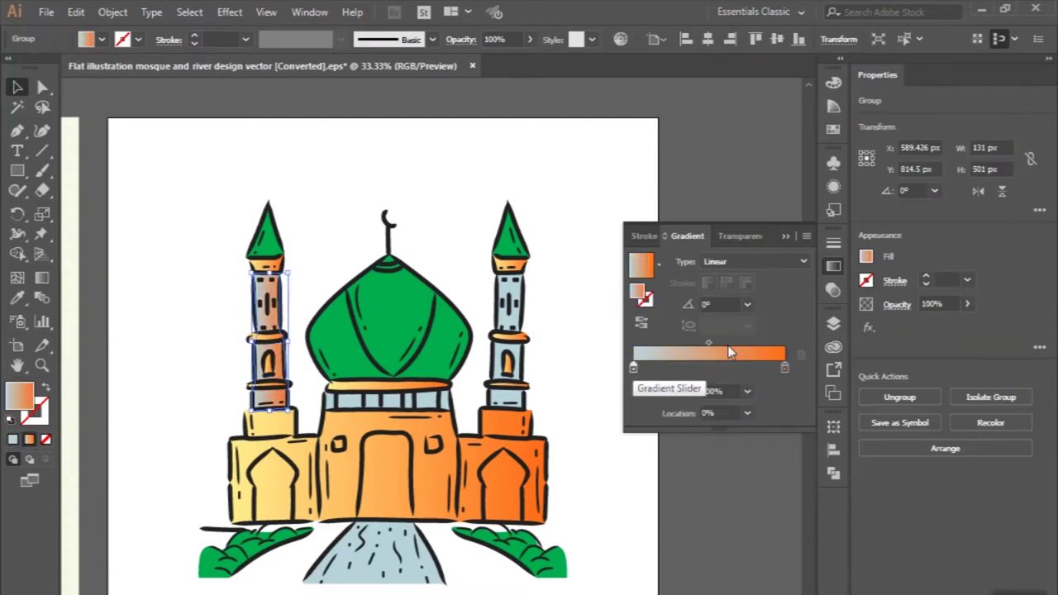
Step: Set the minaret gradient's end stop to blue 0078aa
double_click(784, 368)
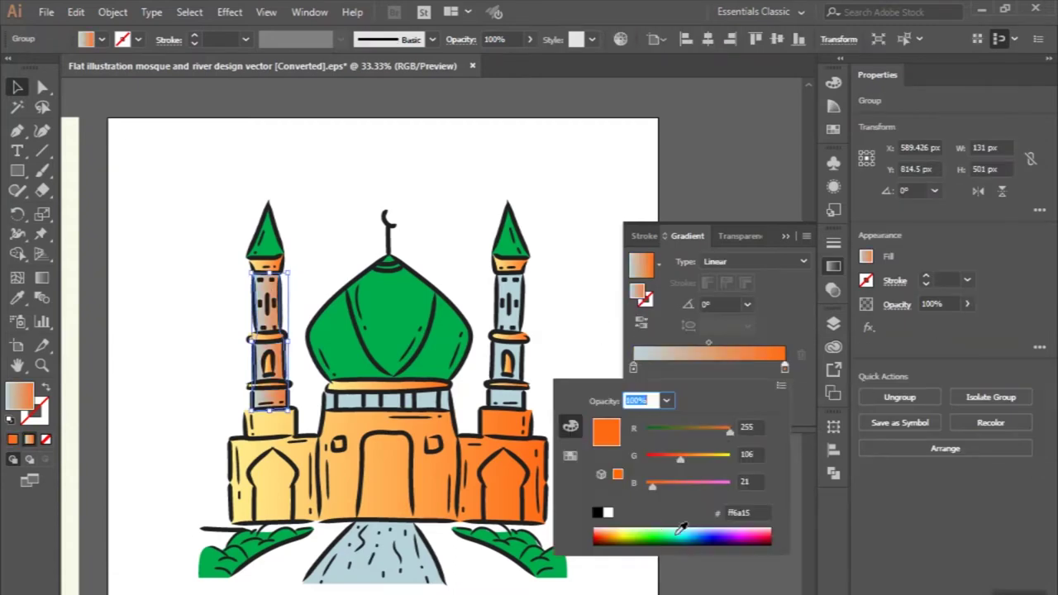
drag(682, 529, 697, 533)
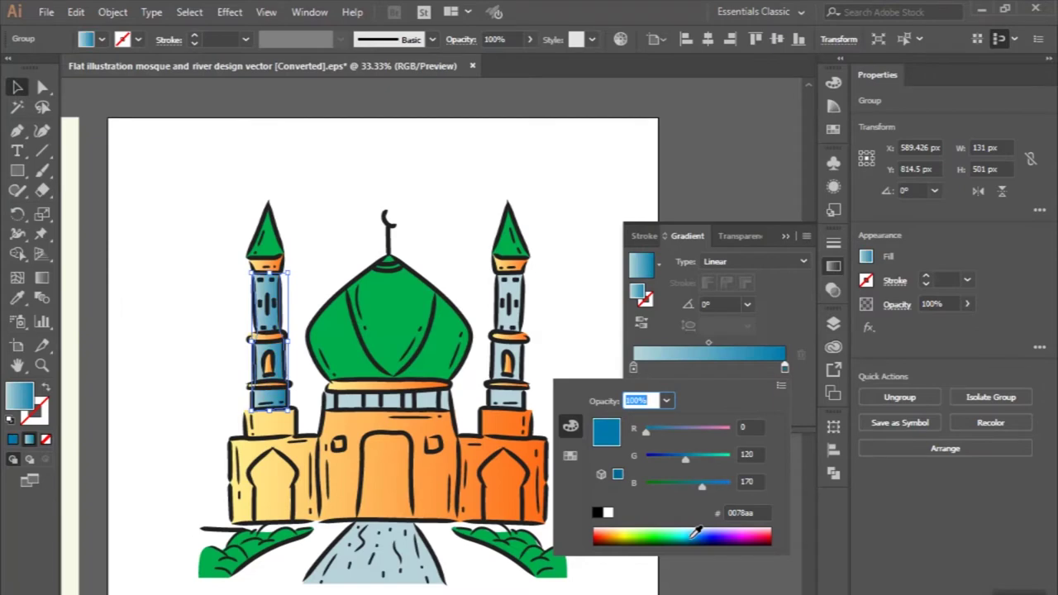
scroll(529, 331, up, 1)
click(521, 314)
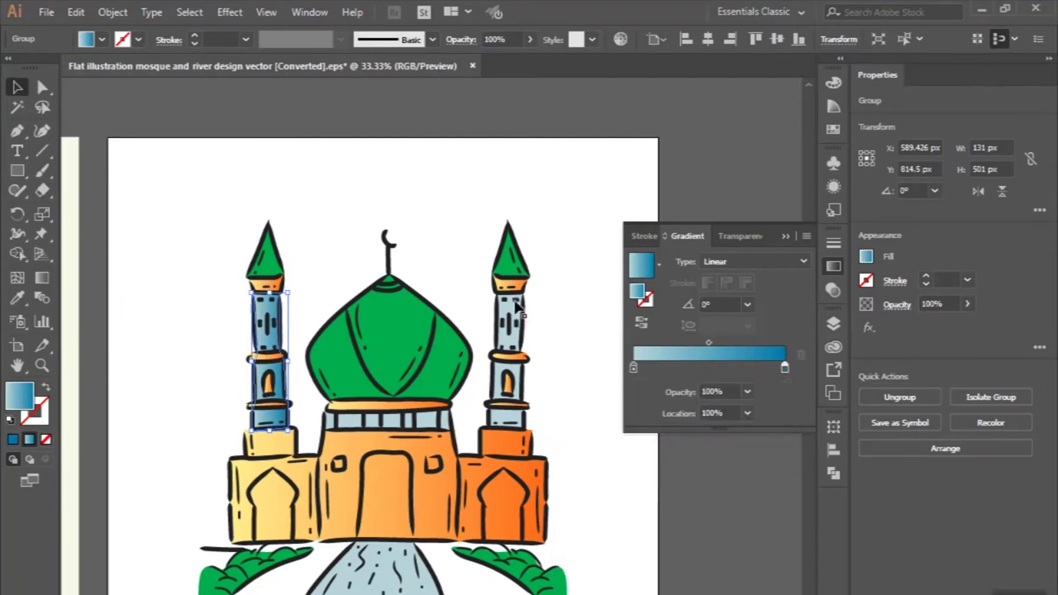
click(521, 312)
scroll(521, 312, up, 1)
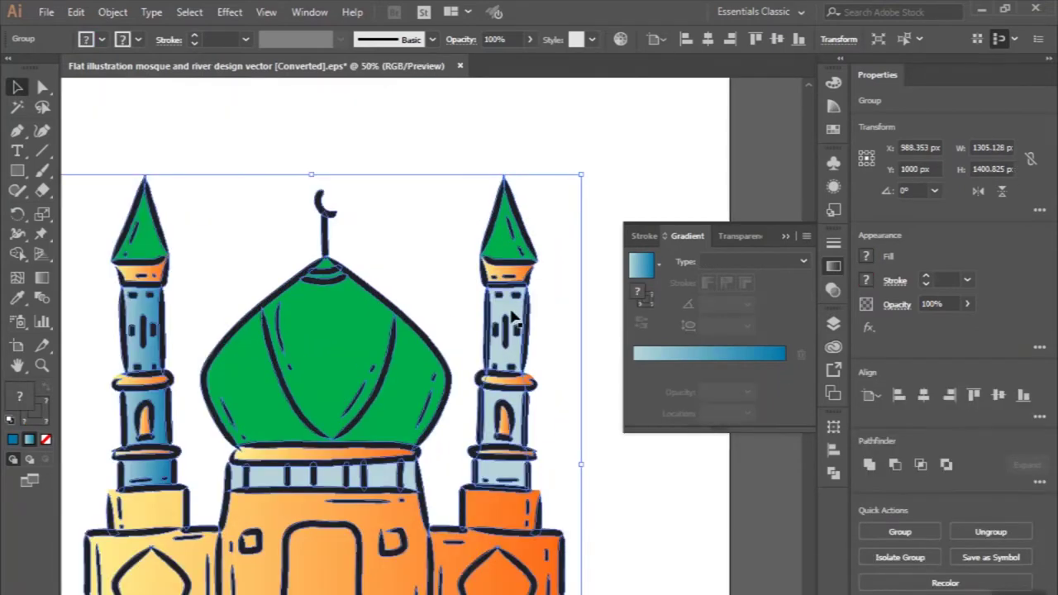
Step: Select all same light-blue pieces and eyedropper the left minaret's blue gradient onto them
click(512, 317)
scroll(513, 317, left, 1)
click(182, 12)
mouse_move(248, 171)
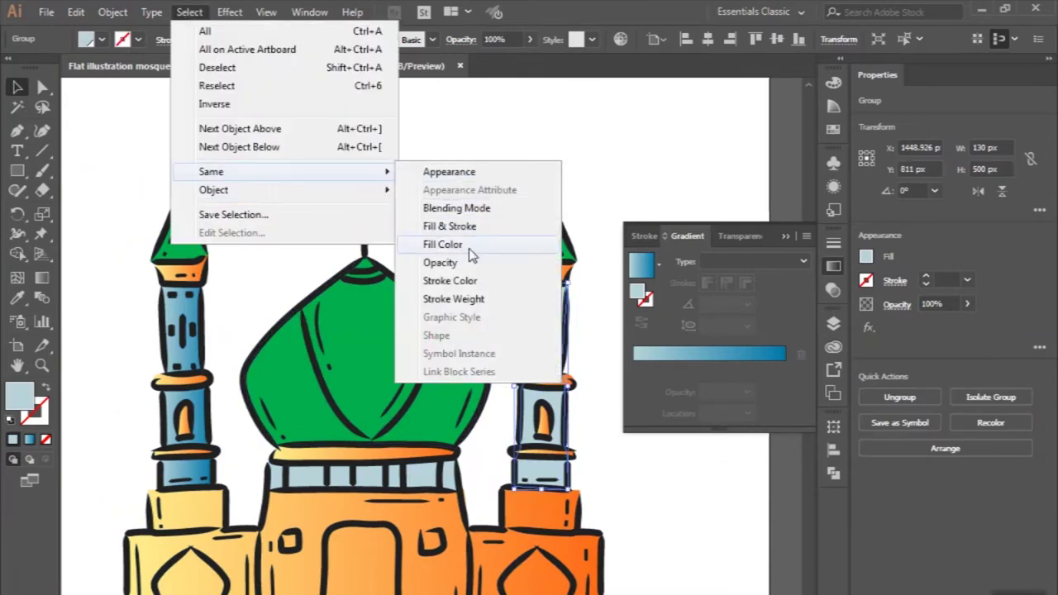
click(478, 248)
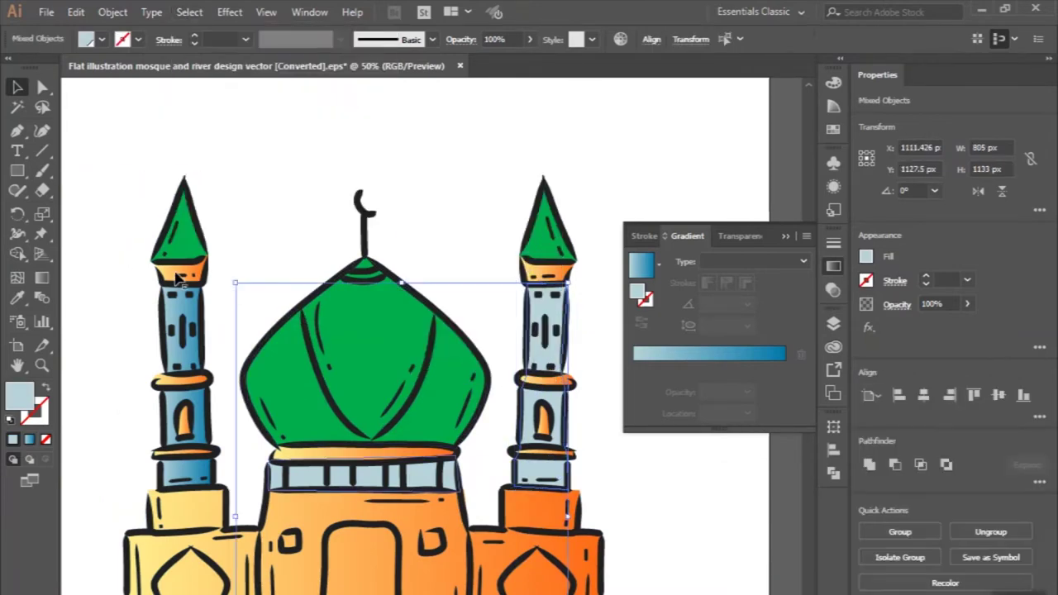
click(17, 299)
click(182, 308)
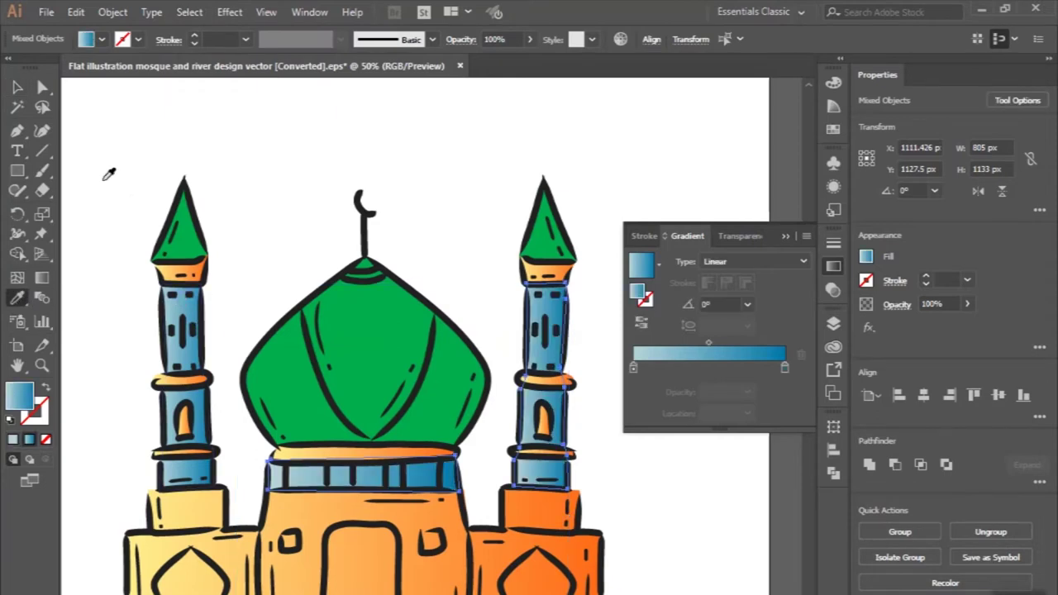
key(v)
click(248, 172)
scroll(248, 172, down, 2)
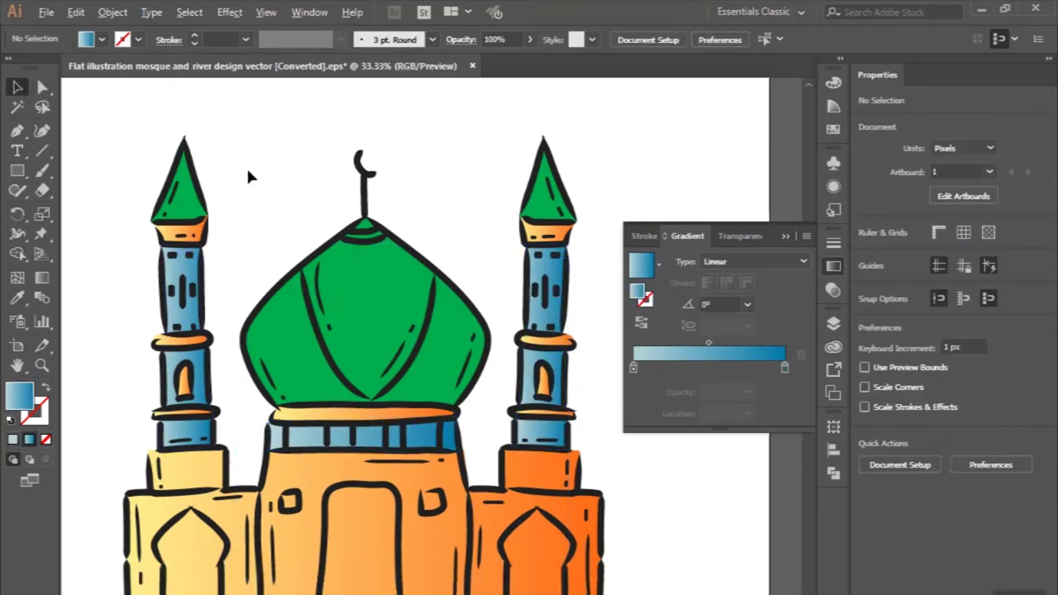
scroll(248, 172, down, 1)
scroll(256, 199, up, 3)
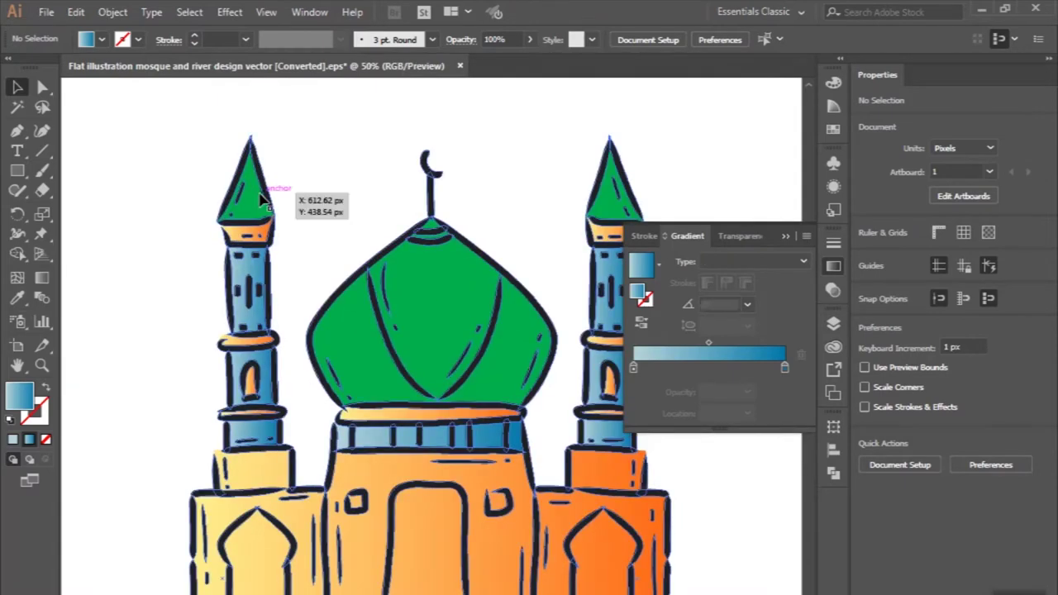
Step: Give the left minaret cap a linear gradient ending in light green baff94
click(266, 190)
click(248, 178)
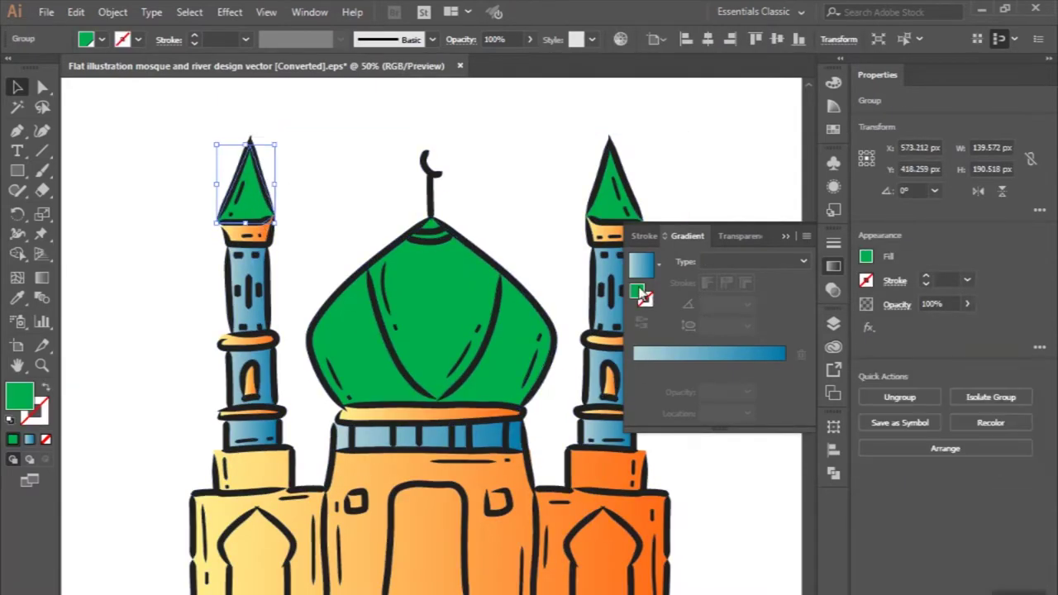
click(636, 372)
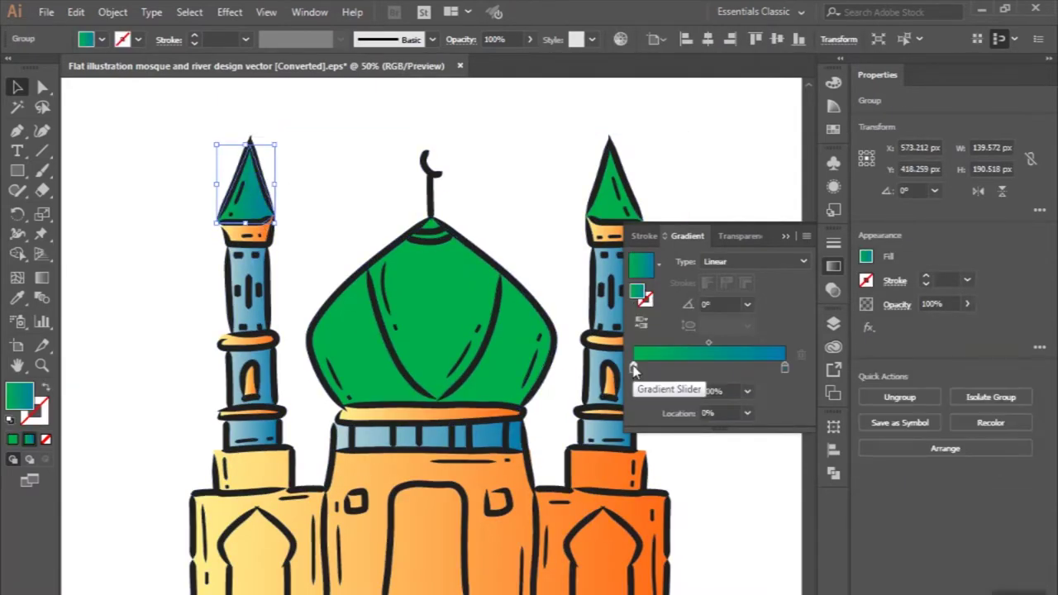
double_click(785, 369)
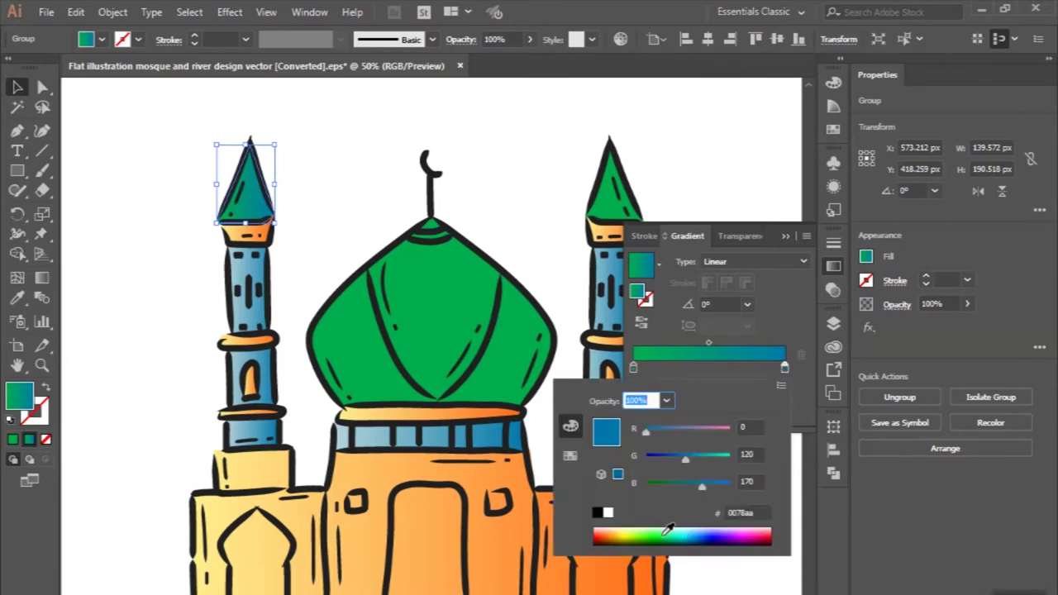
drag(665, 534, 645, 528)
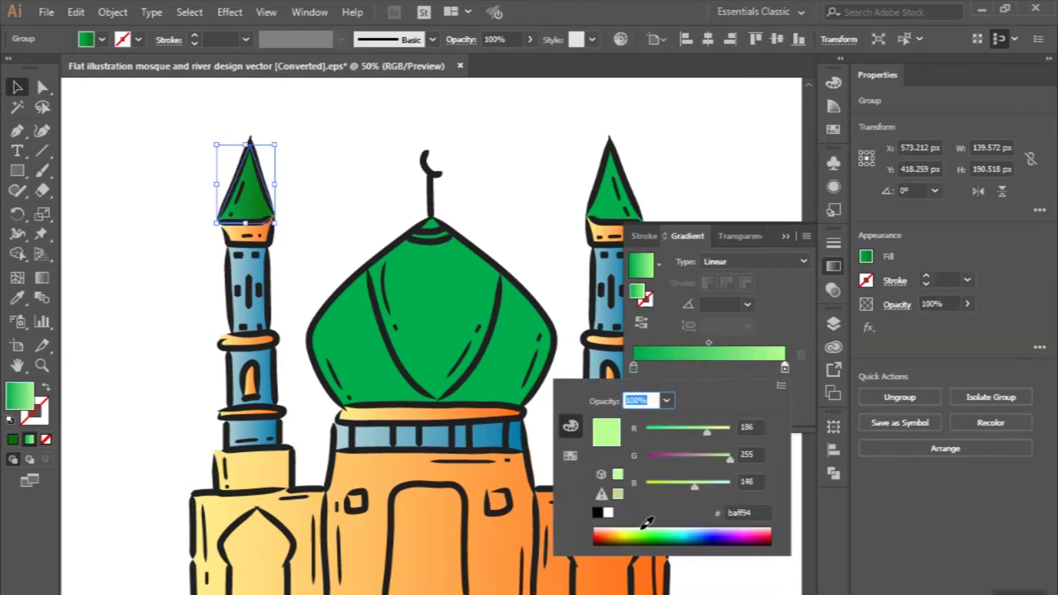
click(608, 202)
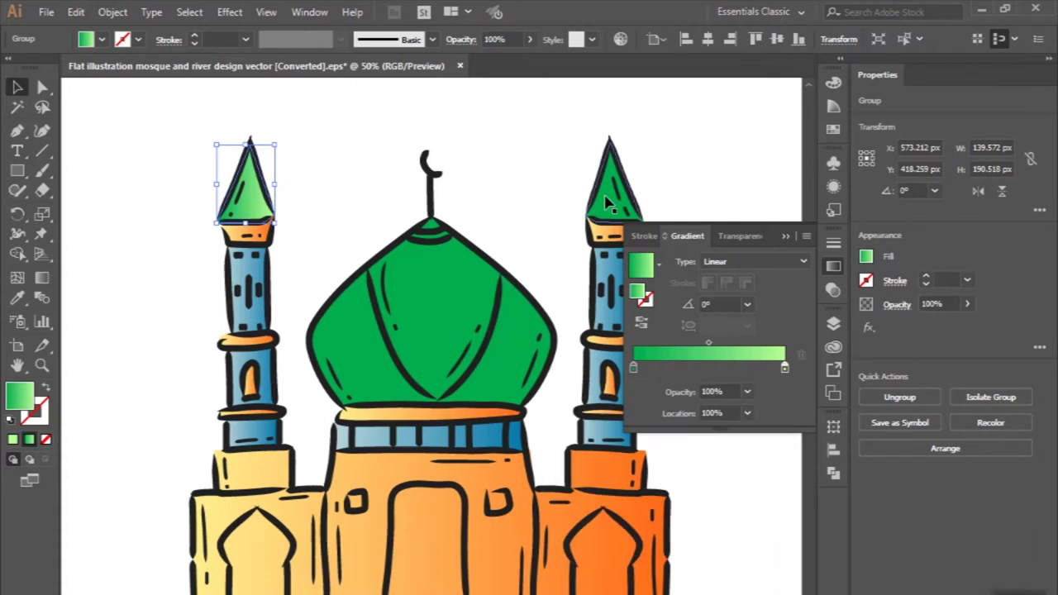
Step: Select all same-green pieces and eyedropper the cap's green gradient onto them
click(611, 198)
click(189, 11)
mouse_move(210, 171)
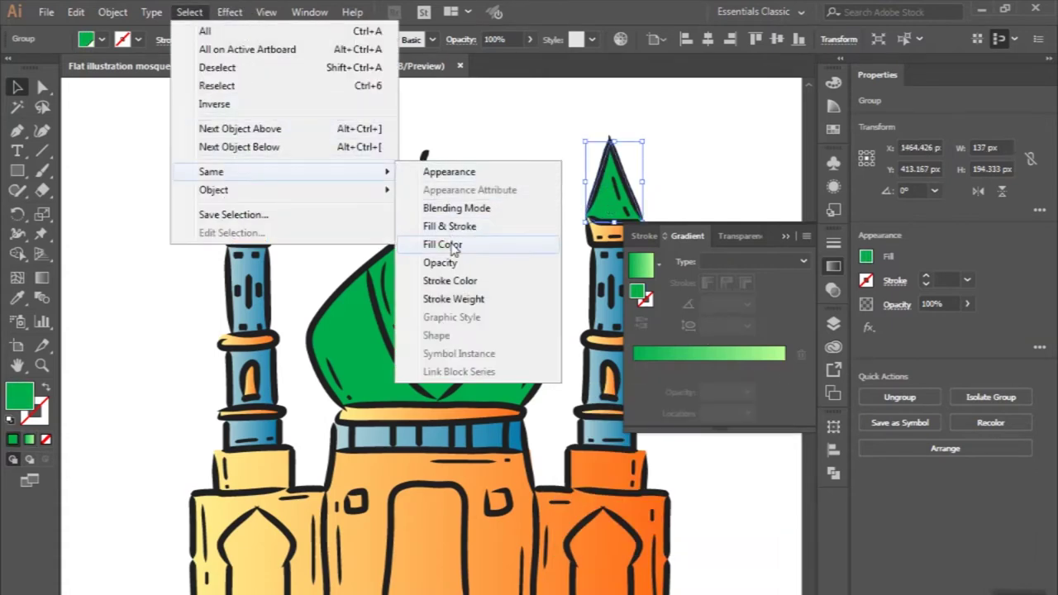
click(453, 248)
click(19, 303)
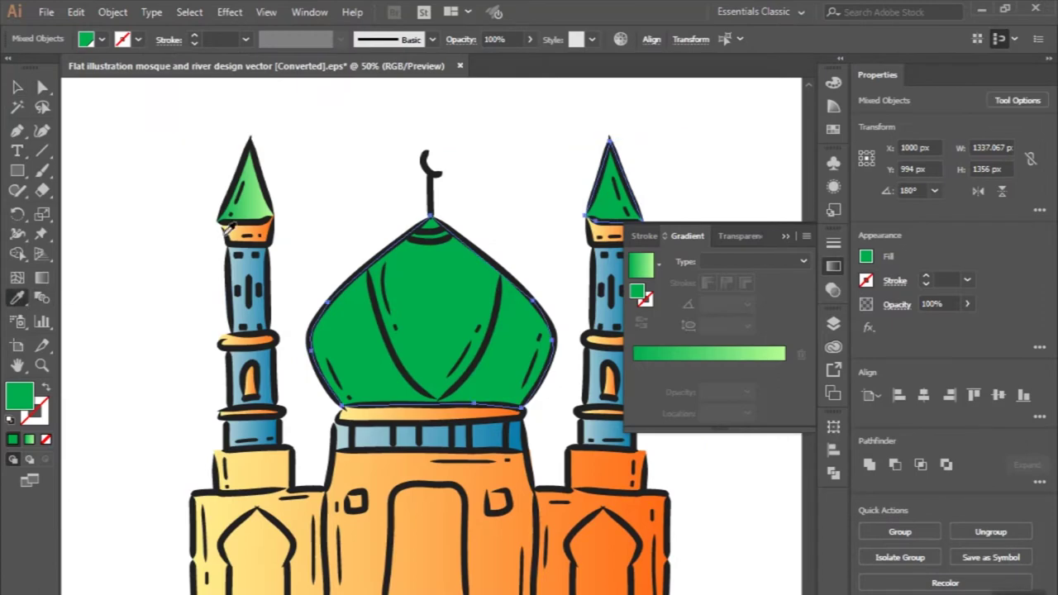
click(225, 224)
key(v)
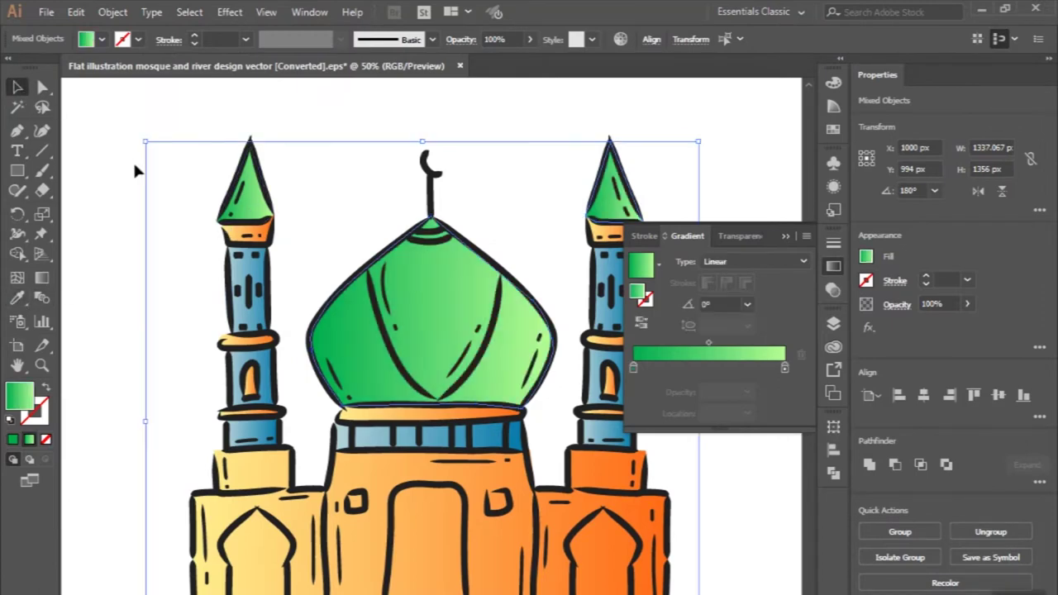
click(134, 169)
Step: Zoom out and review the fully gradient-shaded mosque copy
key(ctrl+minus)
key(ctrl+minus)
scroll(248, 425, up, 1)
click(248, 420)
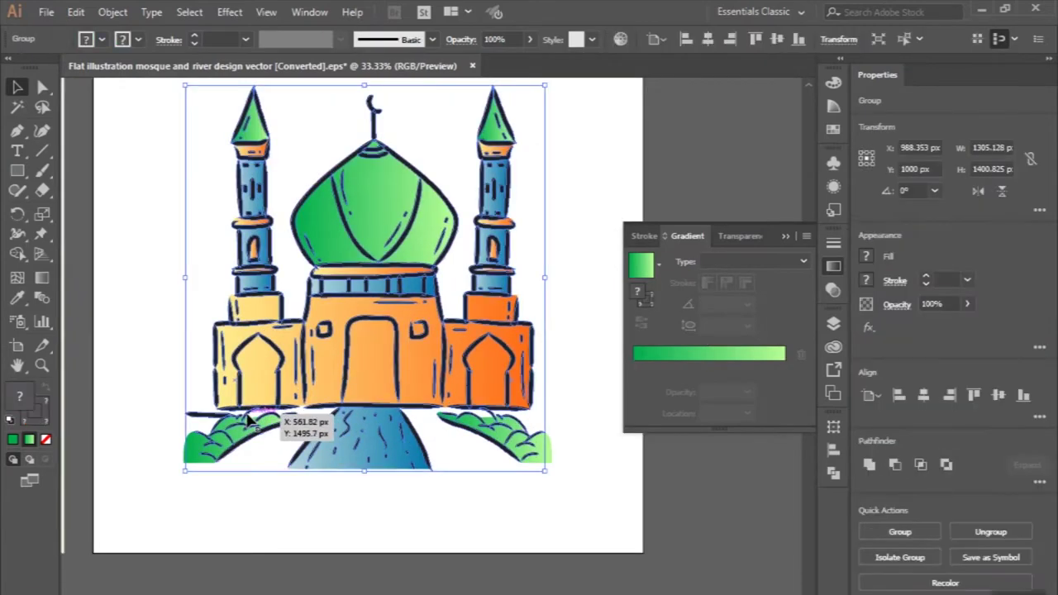
scroll(246, 420, up, 1)
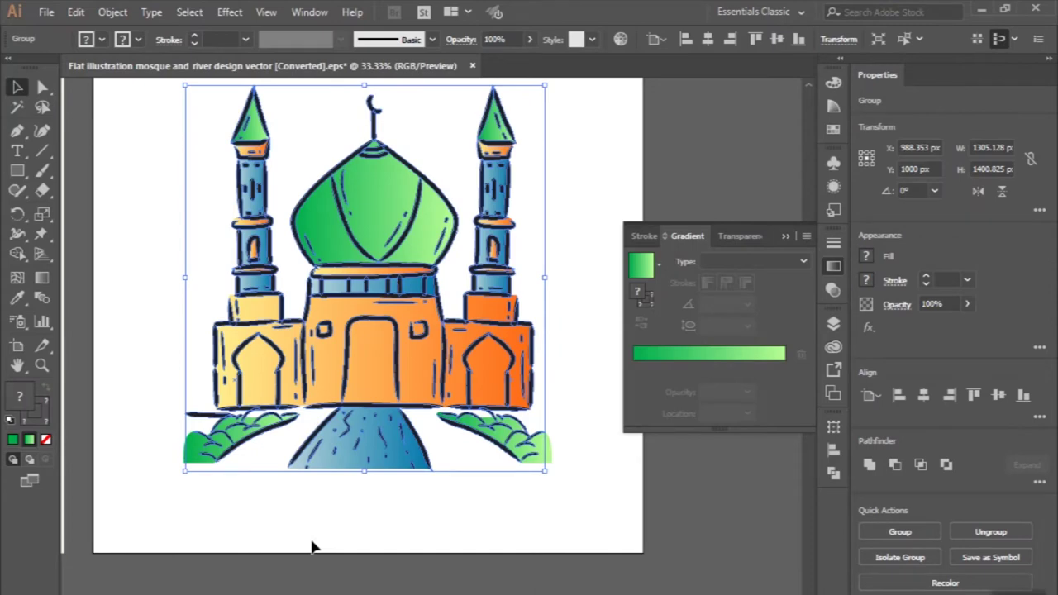
click(312, 546)
scroll(258, 499, up, 2)
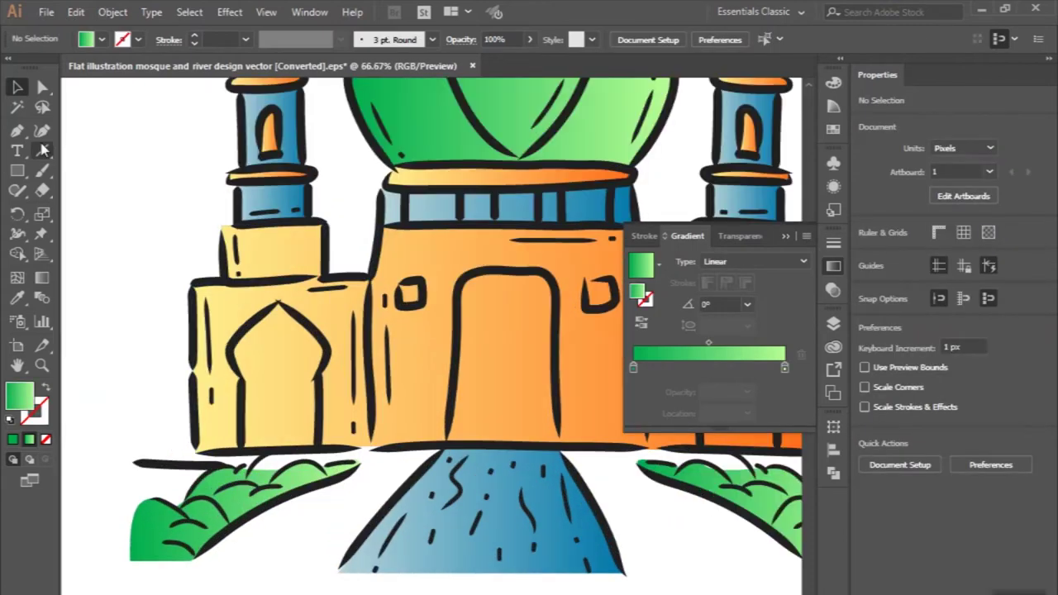
Step: Draw the arched doorway's left half as a closed Pen path from base to tip
click(17, 130)
scroll(198, 389, up, 2)
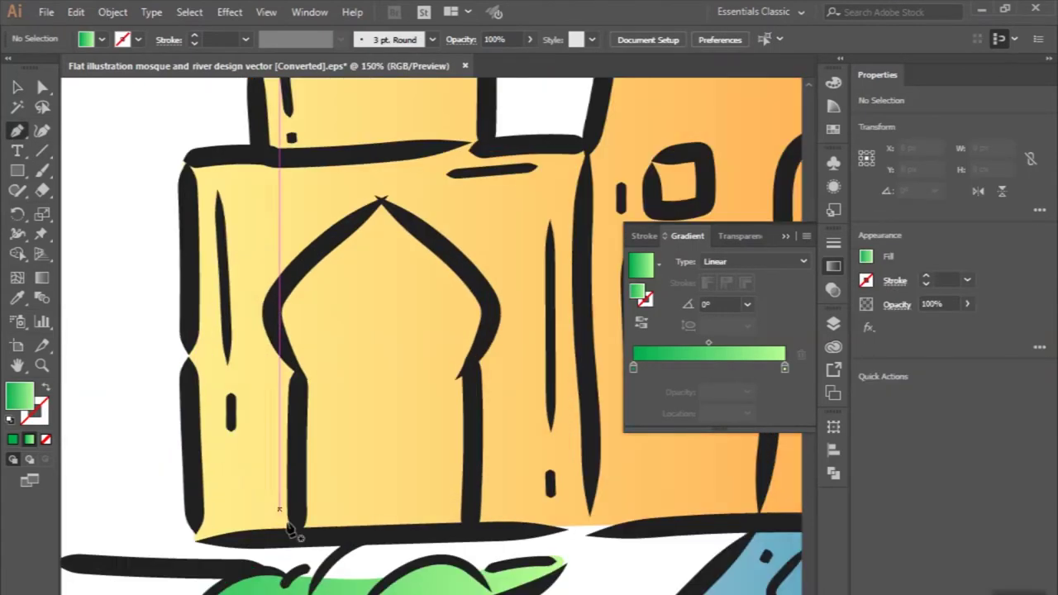
drag(297, 373, 281, 298)
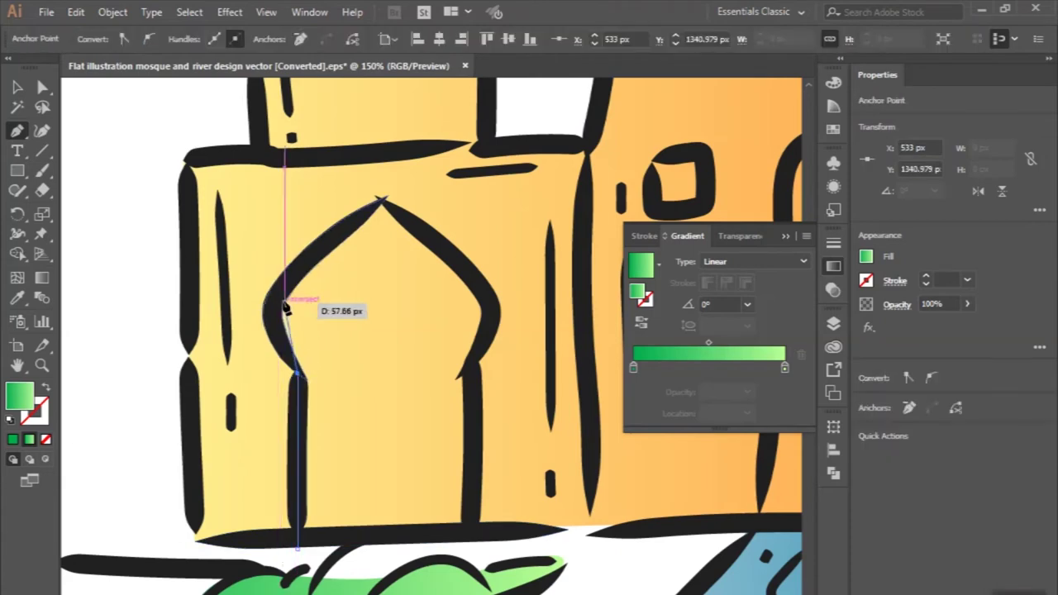
click(291, 261)
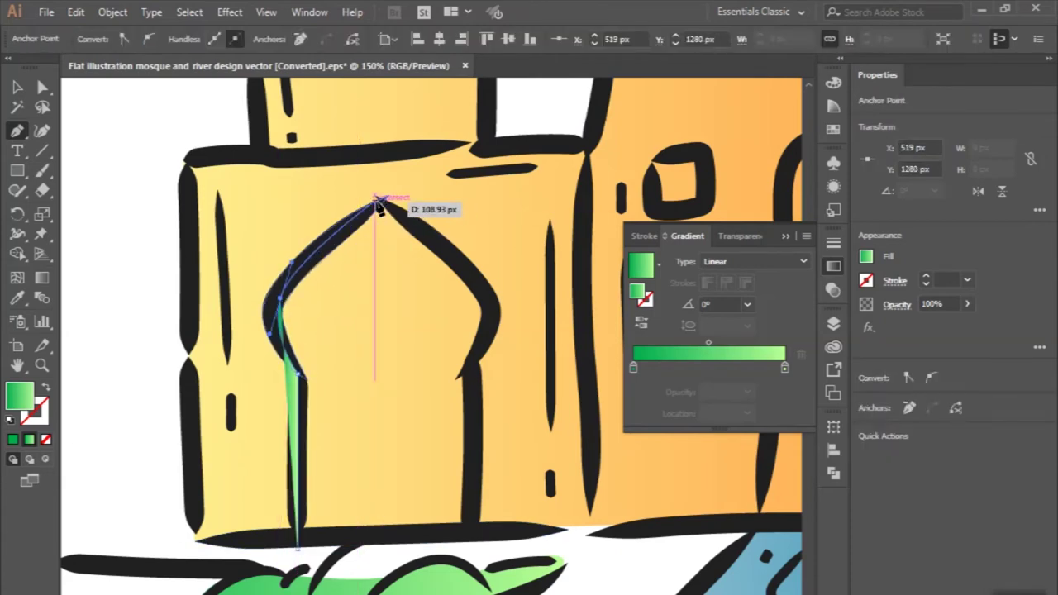
click(380, 199)
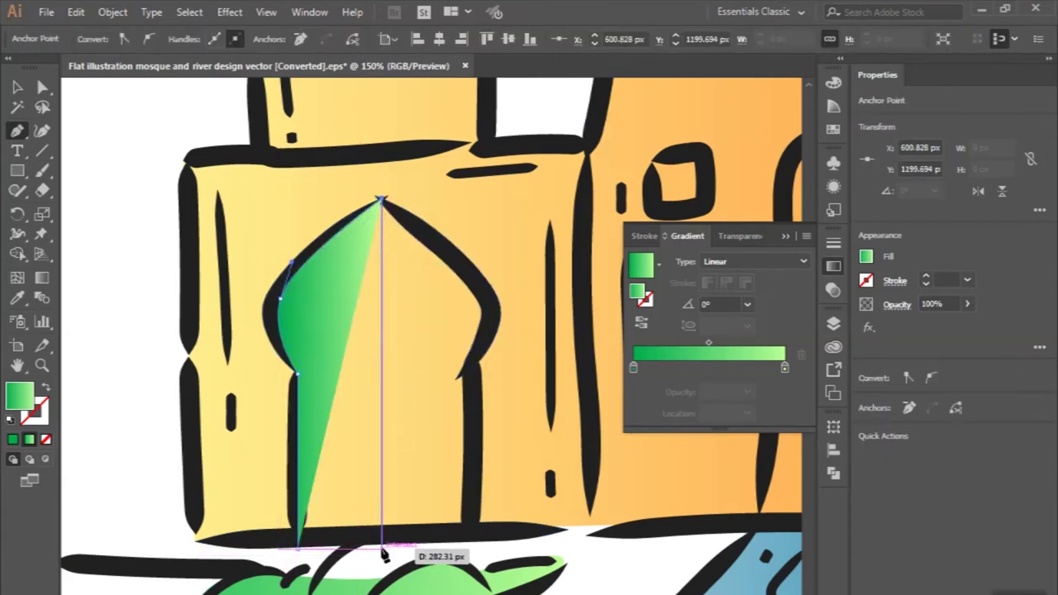
click(380, 546)
click(299, 546)
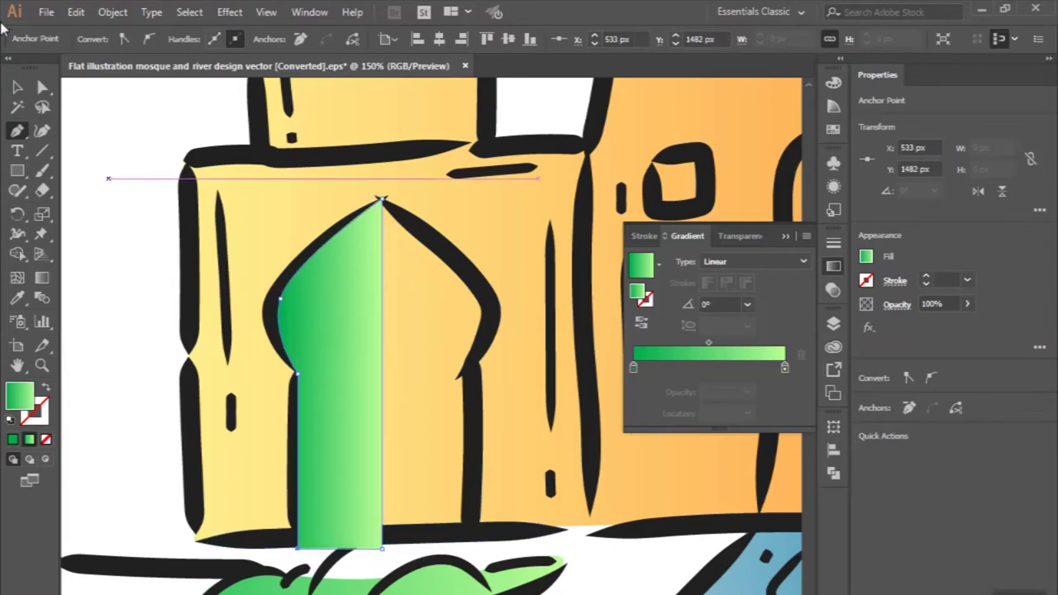
Step: Select the new half-door shape and choose the Reflect tool
click(19, 214)
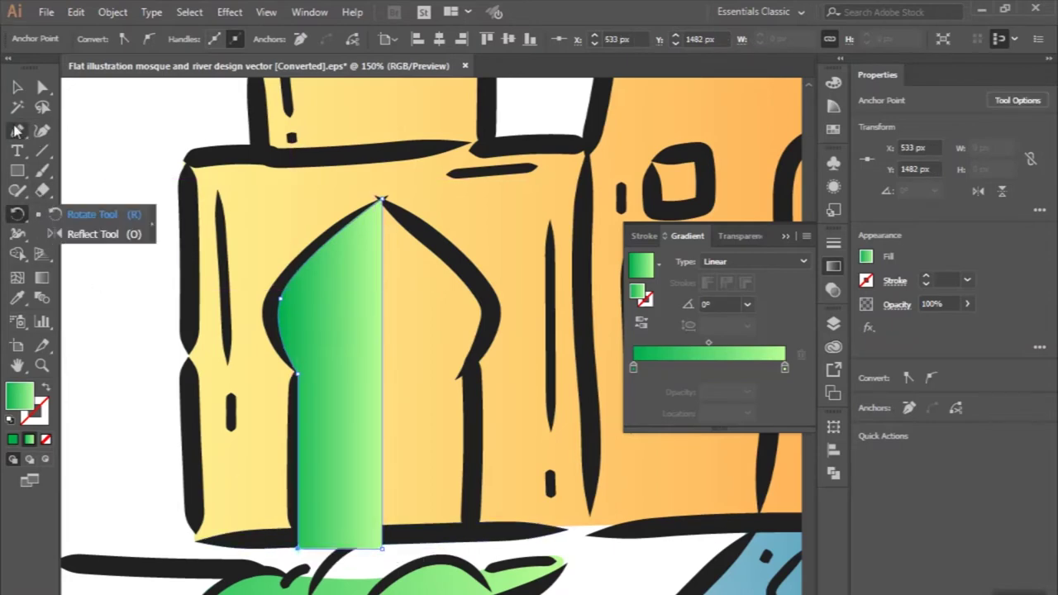
click(17, 87)
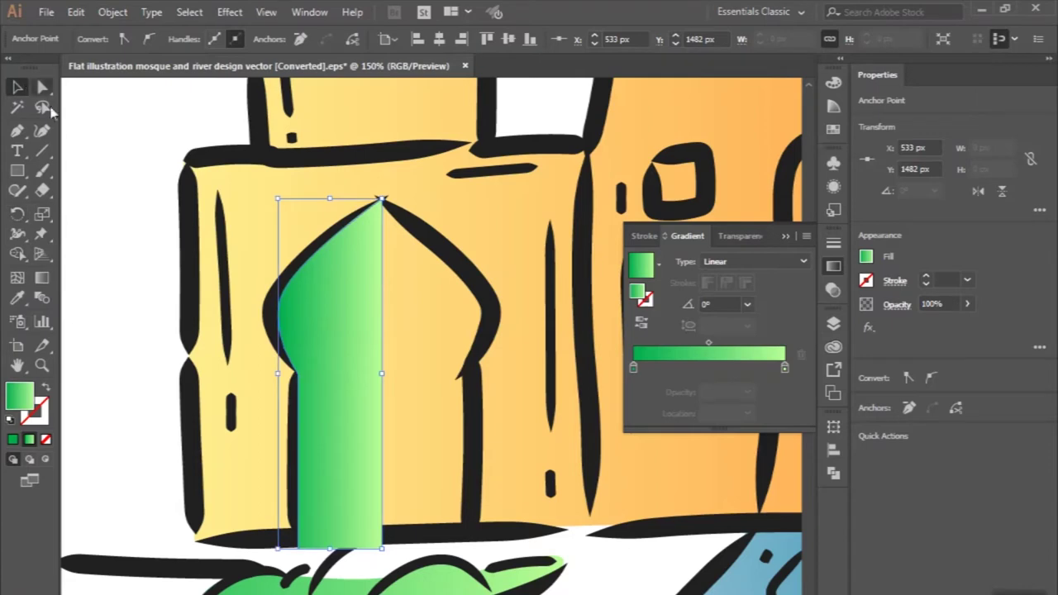
click(72, 128)
click(327, 320)
mouse_move(17, 214)
mouse_down()
mouse_move(70, 247)
mouse_move(76, 235)
mouse_up()
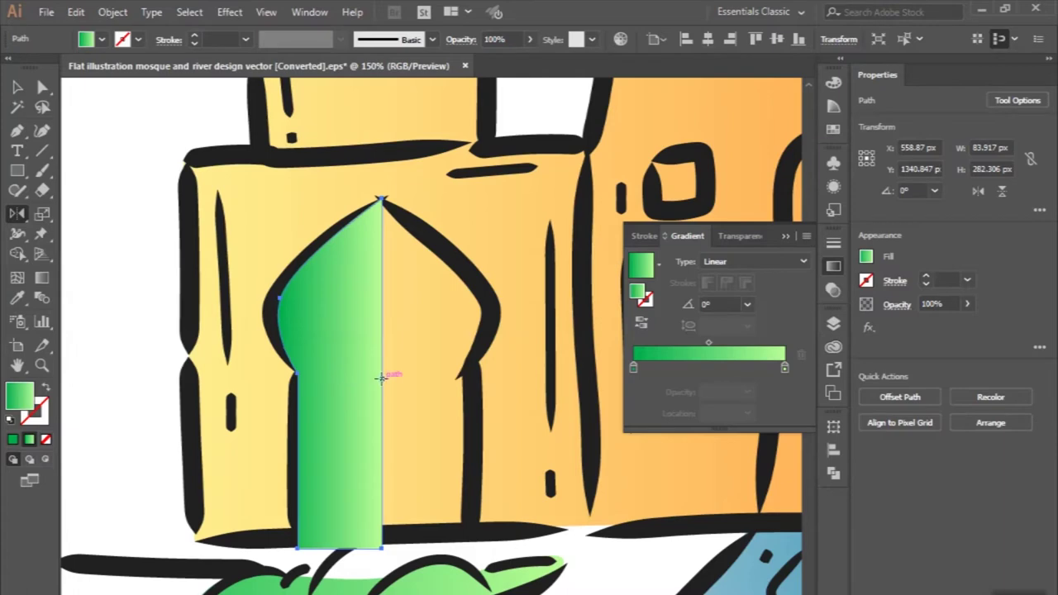
Step: Mirror a vertical copy of the green half-door, try uniting both halves, then undo
alt+click(380, 378)
click(444, 423)
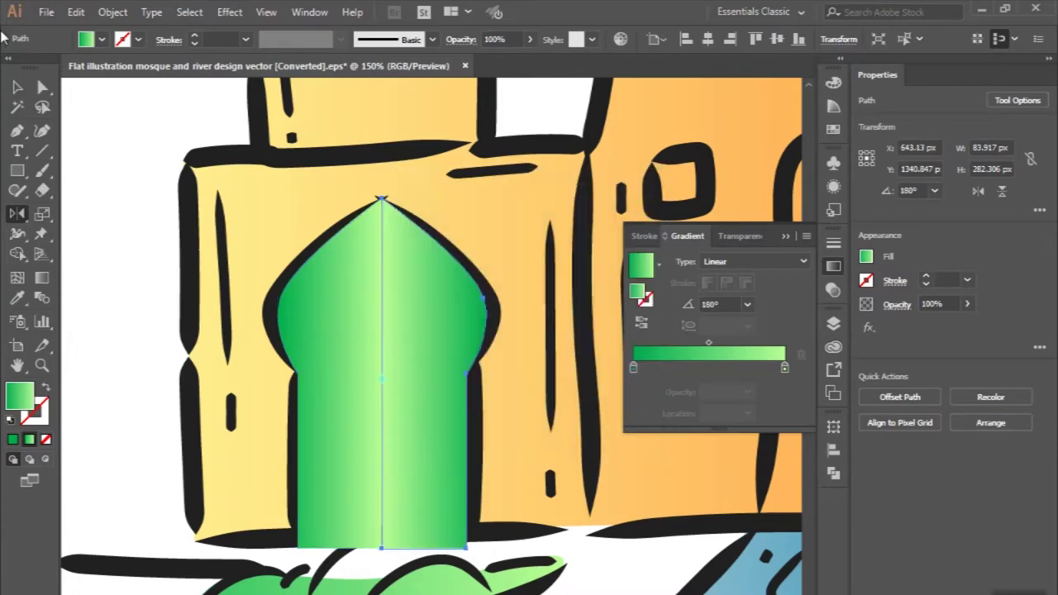
key(v)
shift+click(345, 299)
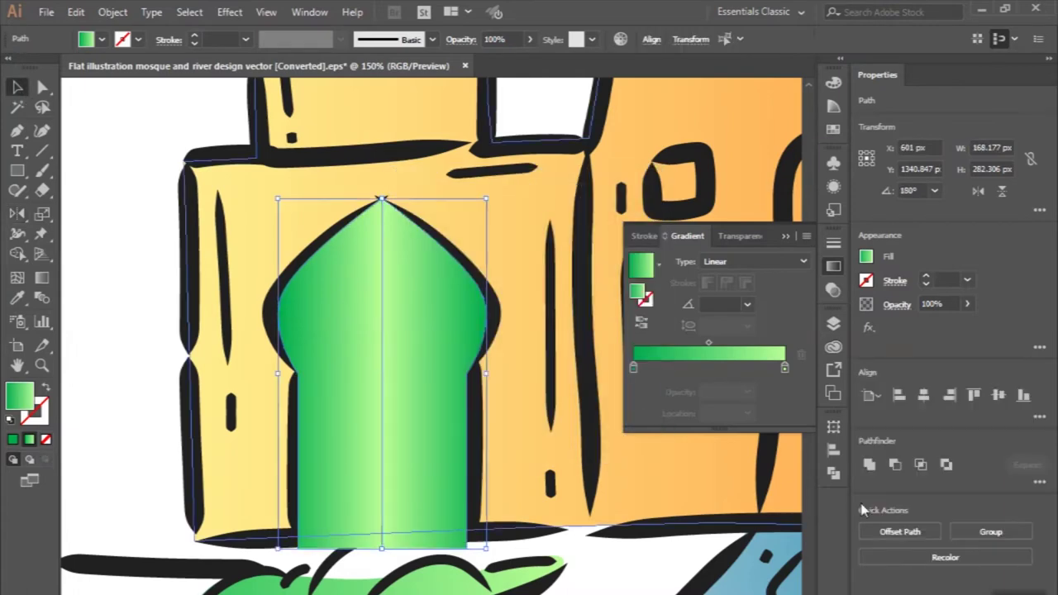
click(869, 465)
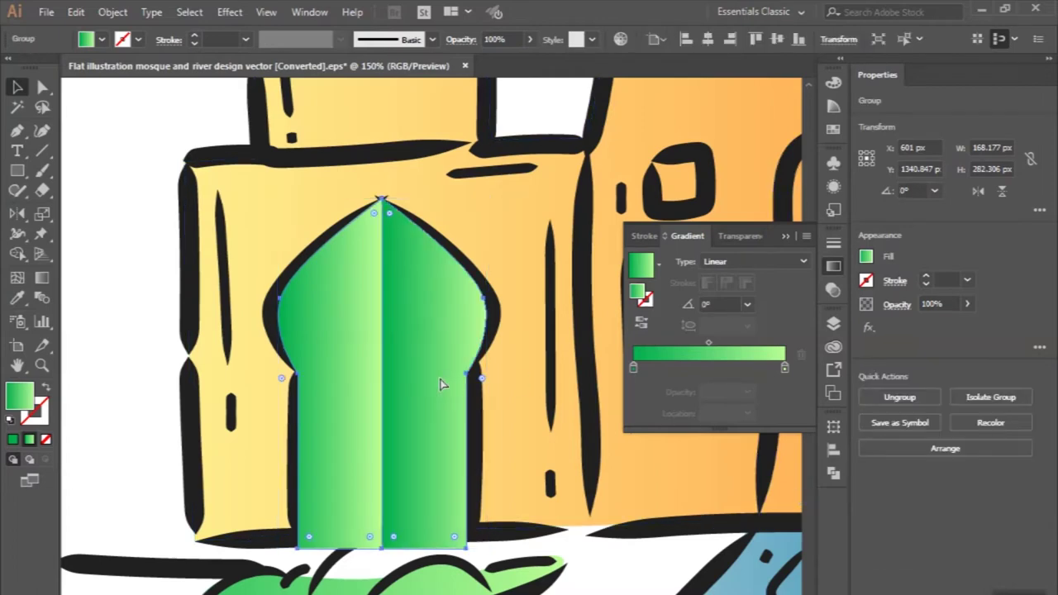
key(ctrl+z)
Step: Nudge the mirrored right half to meet at the tip, then remove it
scroll(401, 267, up, 2)
scroll(372, 165, up, 1)
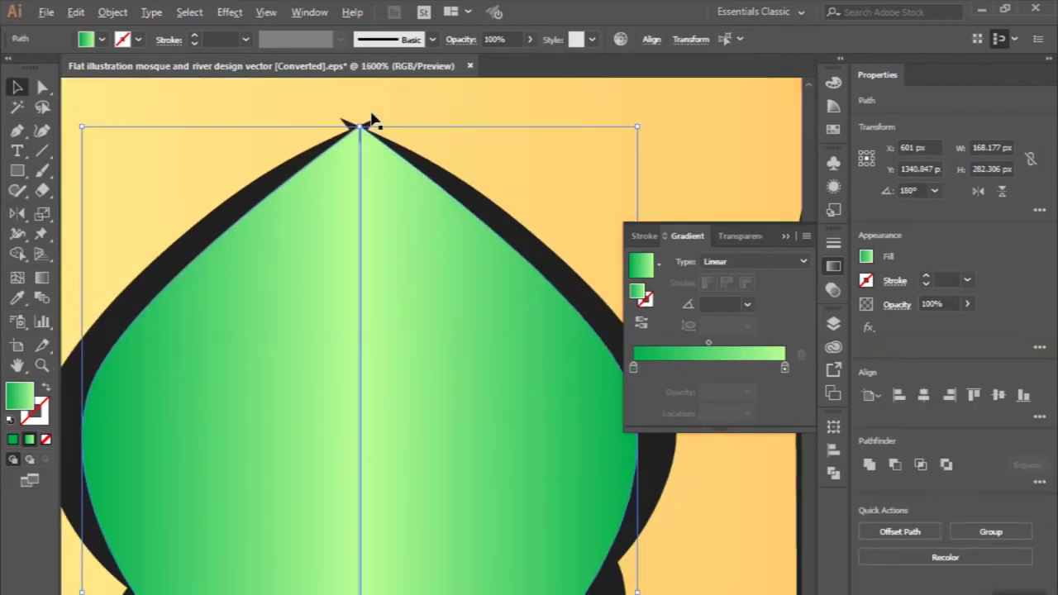
scroll(313, 175, up, 5)
click(237, 265)
drag(302, 260, 298, 259)
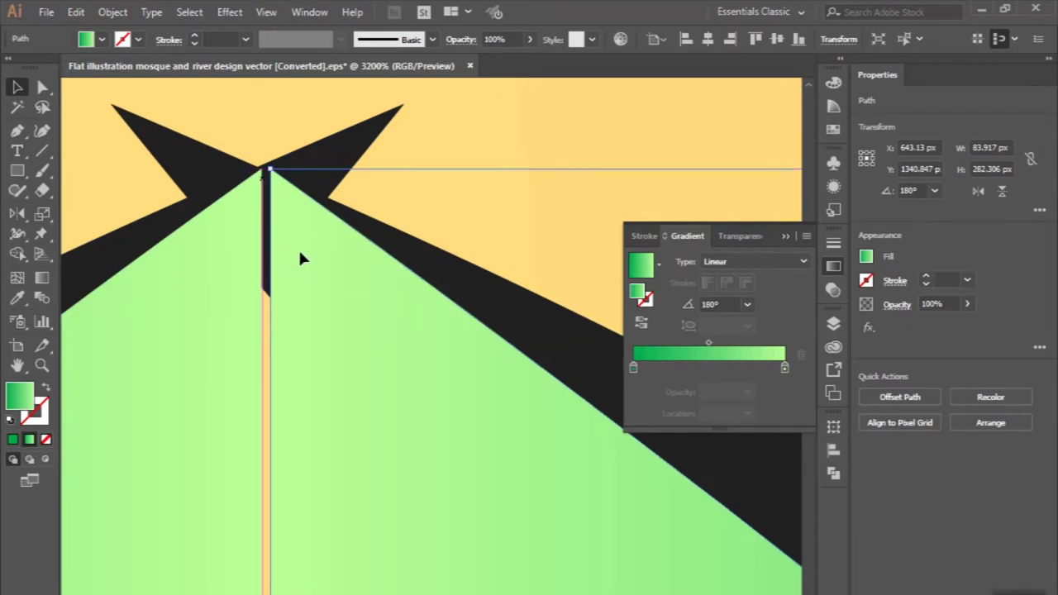
scroll(298, 252, down, 1)
key(ctrl+z)
scroll(300, 253, down, 1)
scroll(300, 253, down, 1)
scroll(300, 255, down, 1)
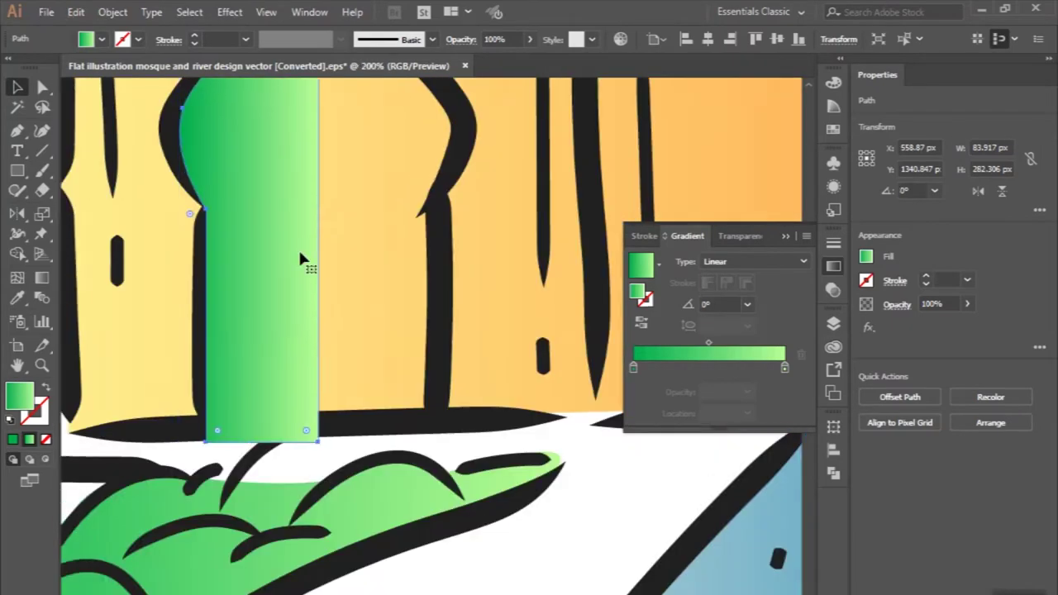
scroll(317, 392, down, 1)
Step: Mirror the half-door again on its straight edge and select both halves
click(19, 213)
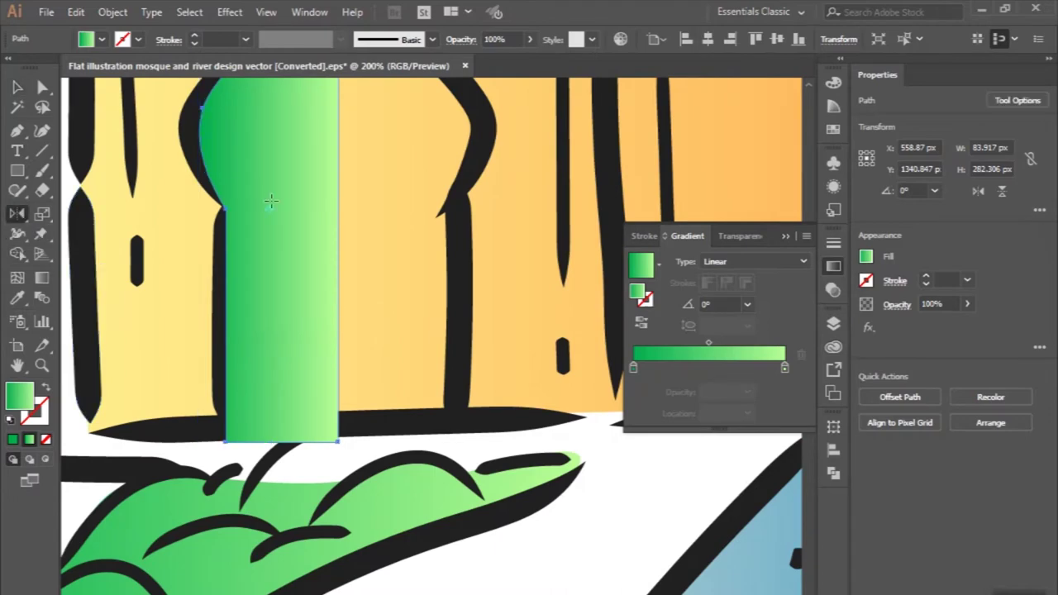
scroll(266, 254, up, 2)
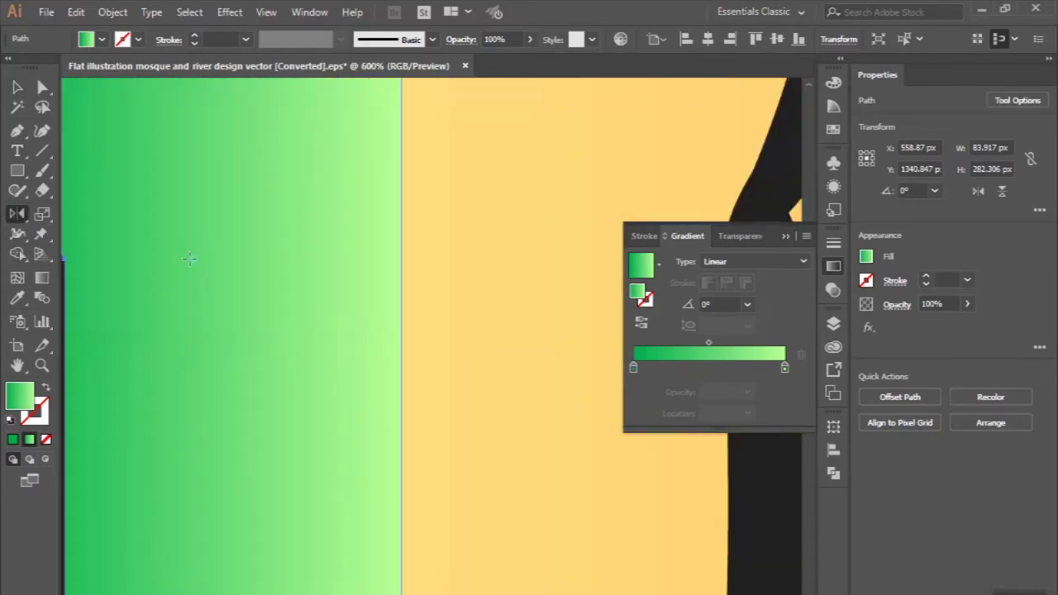
alt+click(401, 266)
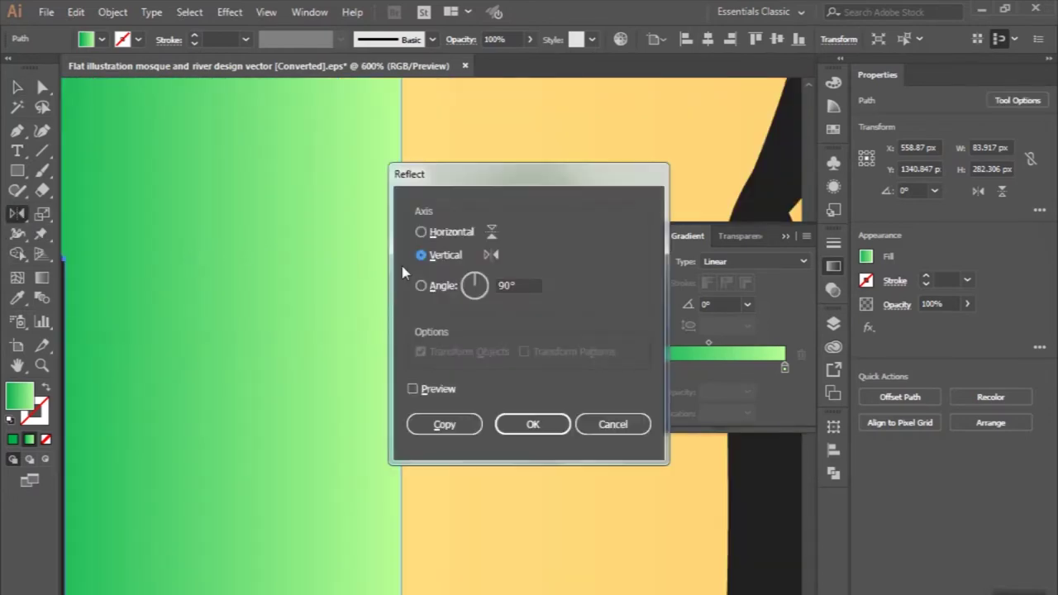
click(447, 424)
scroll(446, 422, down, 2)
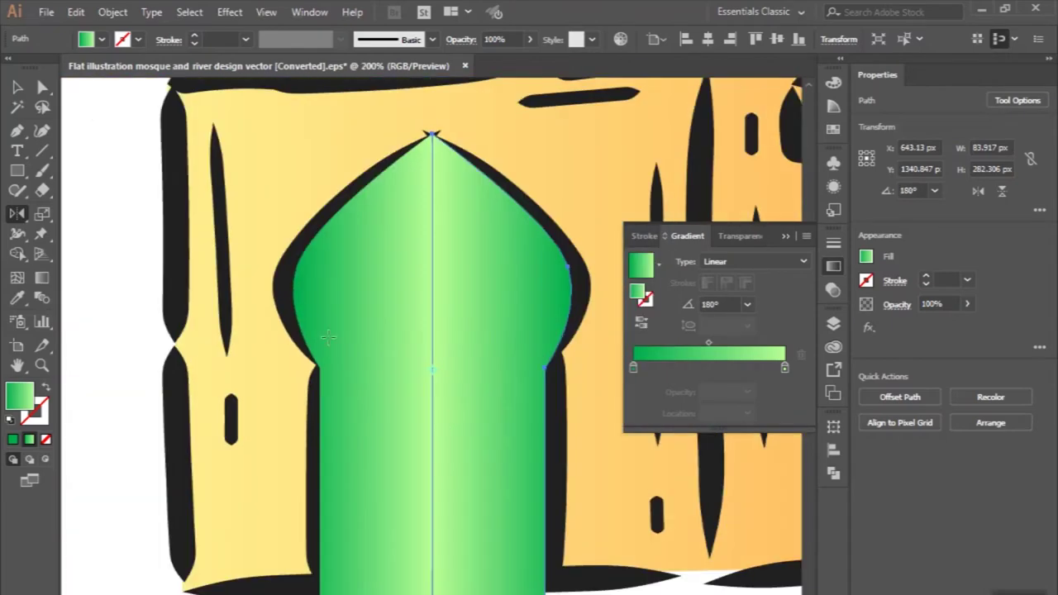
key(v)
scroll(374, 370, down, 3)
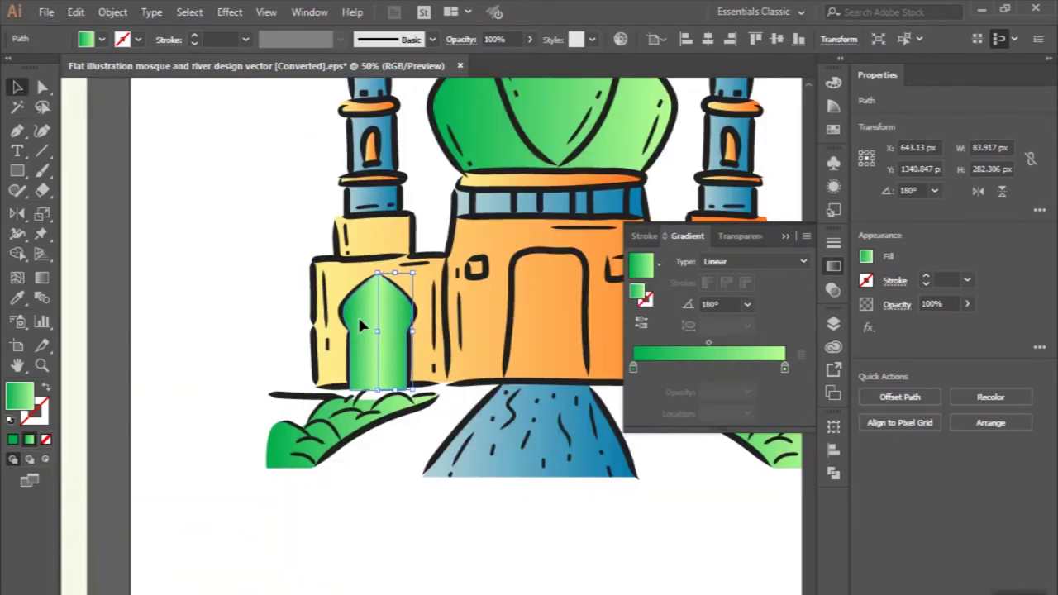
shift+click(374, 369)
Step: Enlarge the two-half door about six and a half times and move it below the artboard
drag(376, 379, 403, 538)
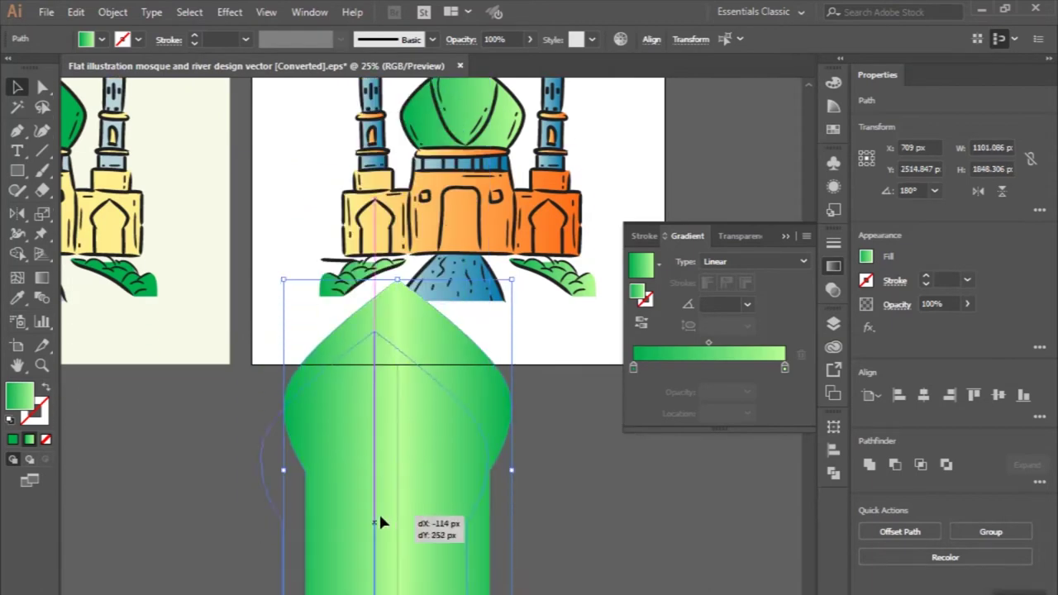
drag(403, 469, 475, 400)
scroll(406, 419, up, 3)
scroll(317, 283, up, 3)
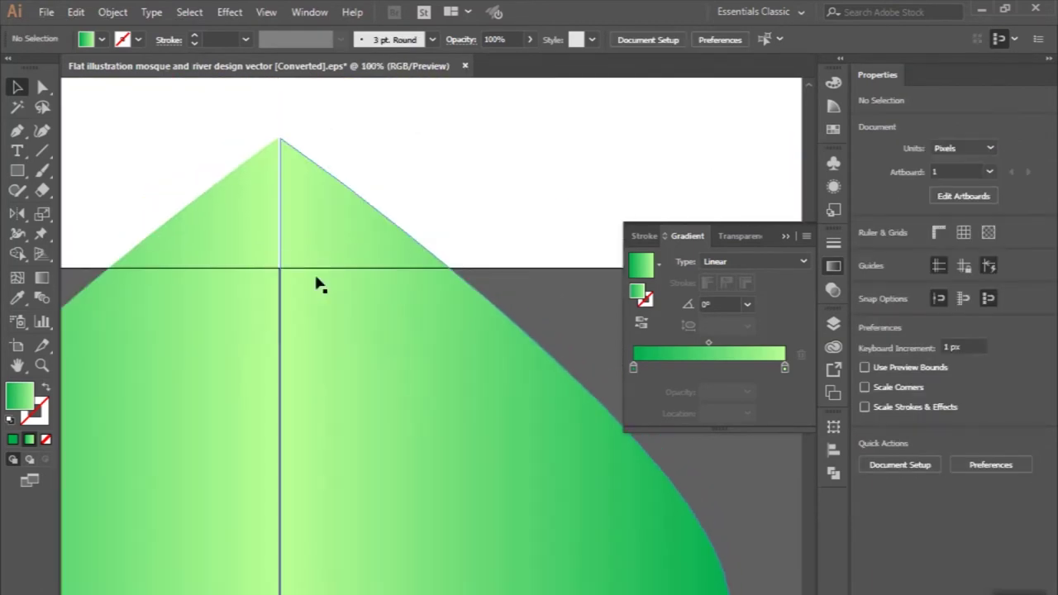
scroll(317, 283, up, 3)
drag(311, 283, 310, 283)
scroll(310, 283, down, 5)
scroll(311, 283, down, 2)
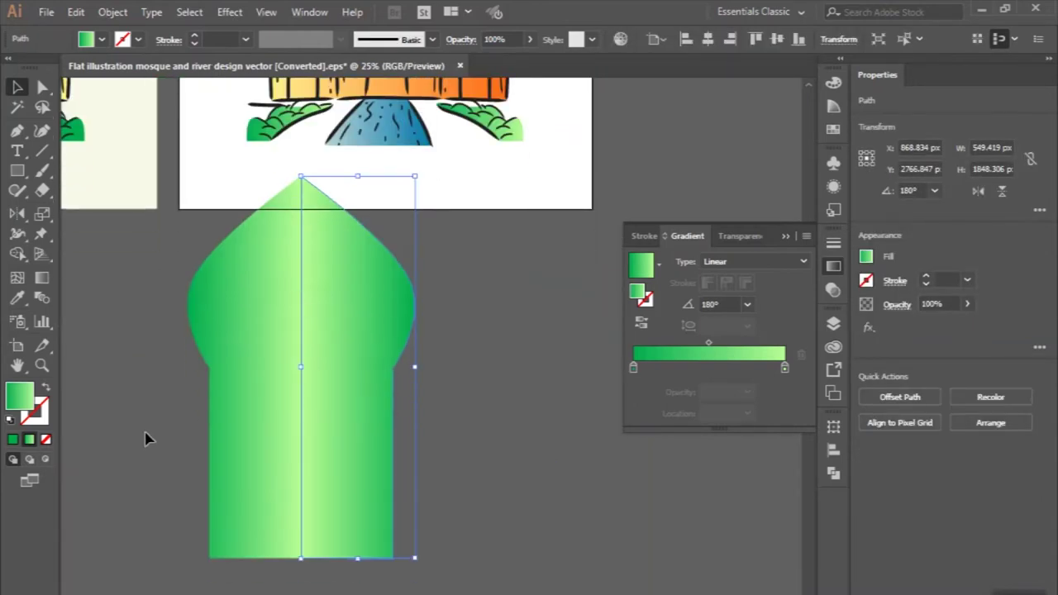
Step: Group the door halves, try a 90° gradient angle, undo it, and delete the shape
drag(145, 439, 330, 480)
click(878, 468)
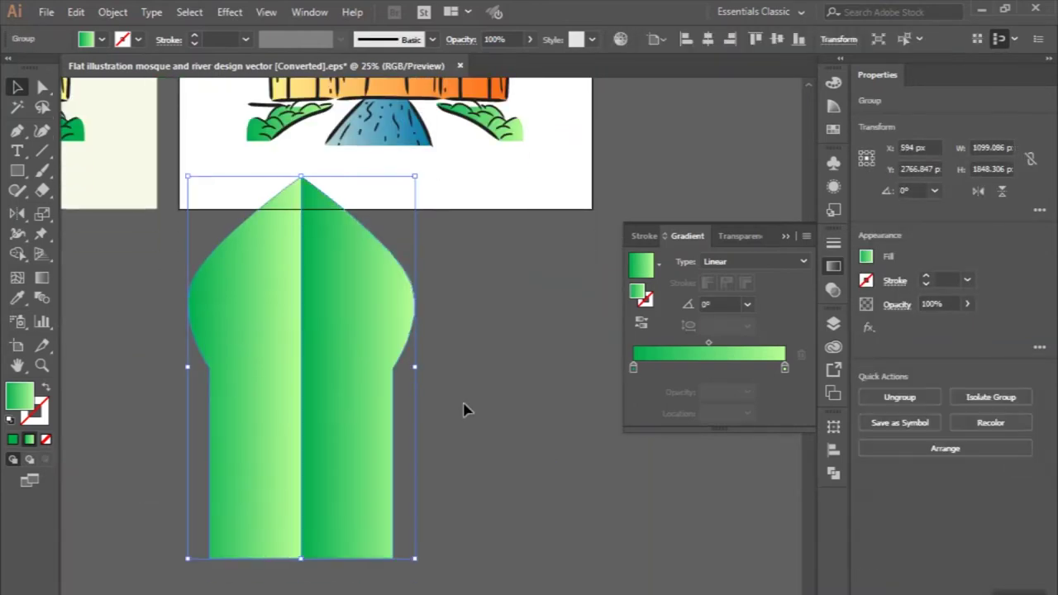
click(748, 305)
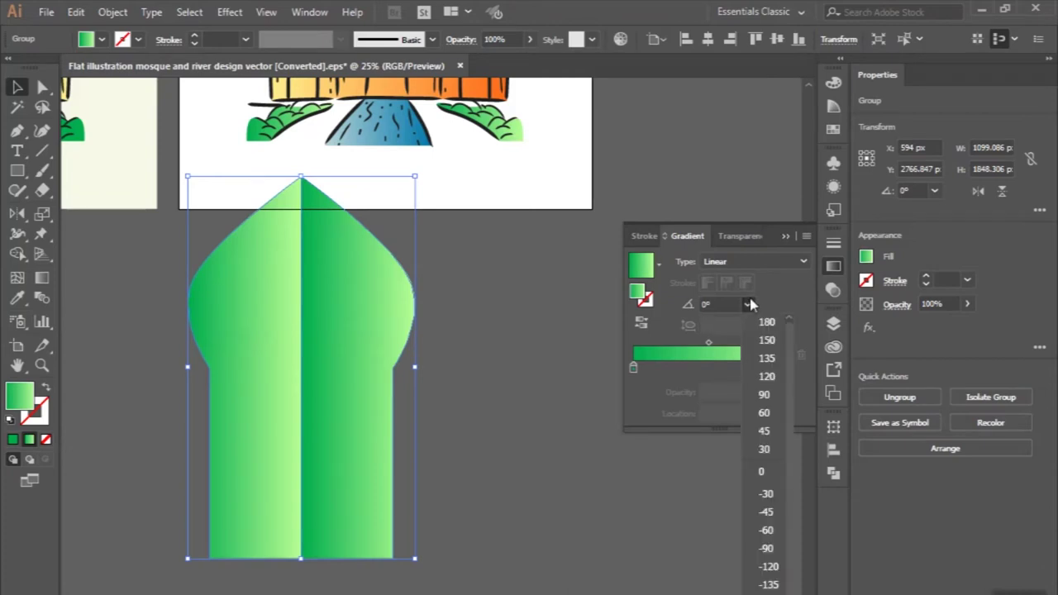
click(761, 395)
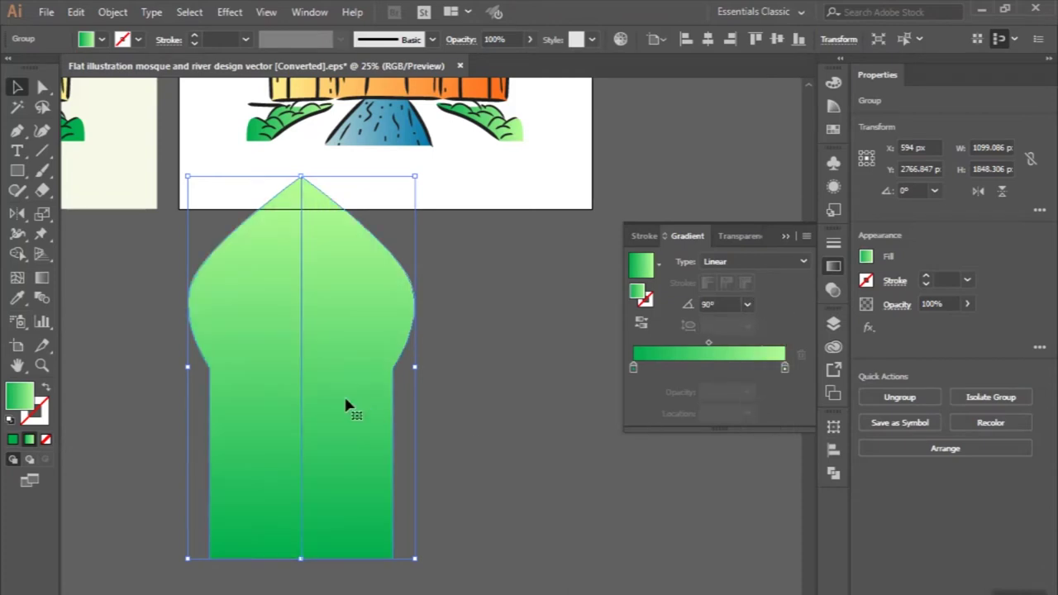
alt+scroll(273, 482, up, 1)
key(ctrl+z)
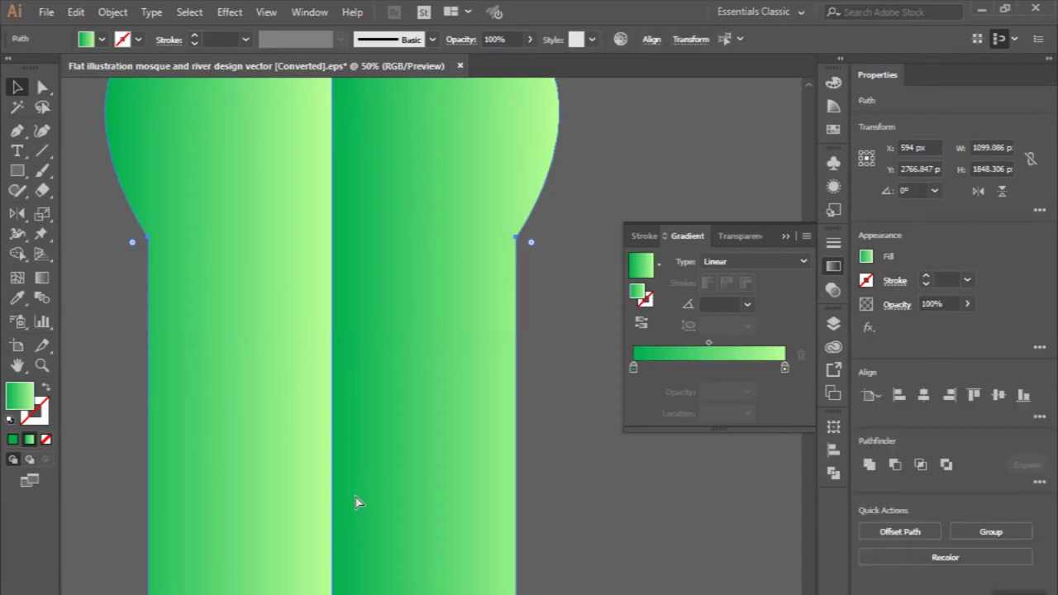
alt+scroll(358, 500, down, 1)
alt+scroll(356, 497, down, 2)
key(Delete)
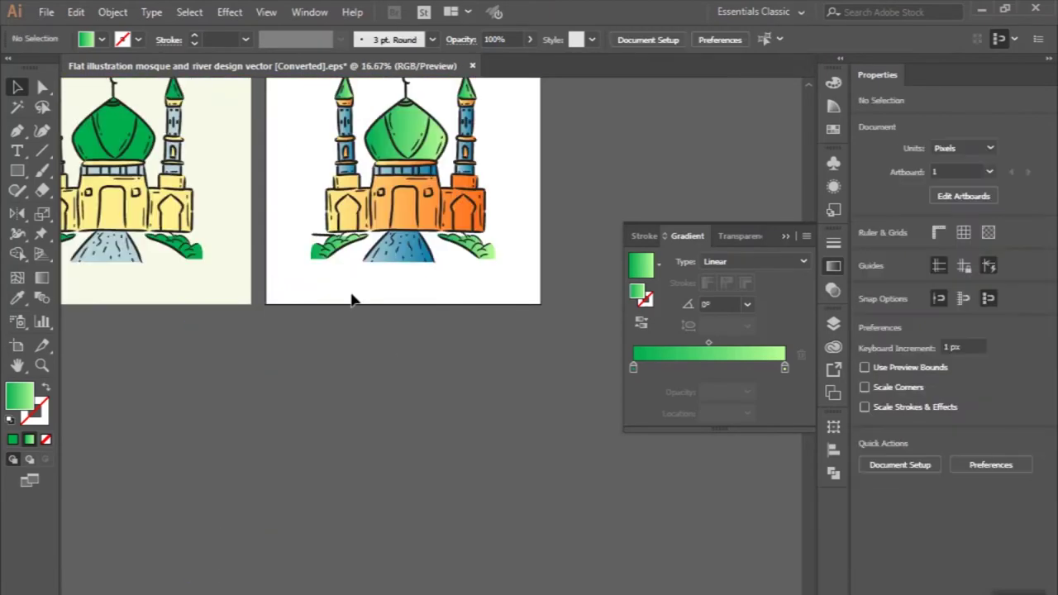
Step: Trace the left pointed-arch doorway with the Pen tool from bottom-left over the apex to bottom-right
scroll(364, 285, up, 1)
alt+scroll(364, 281, up, 2)
alt+scroll(373, 217, up, 2)
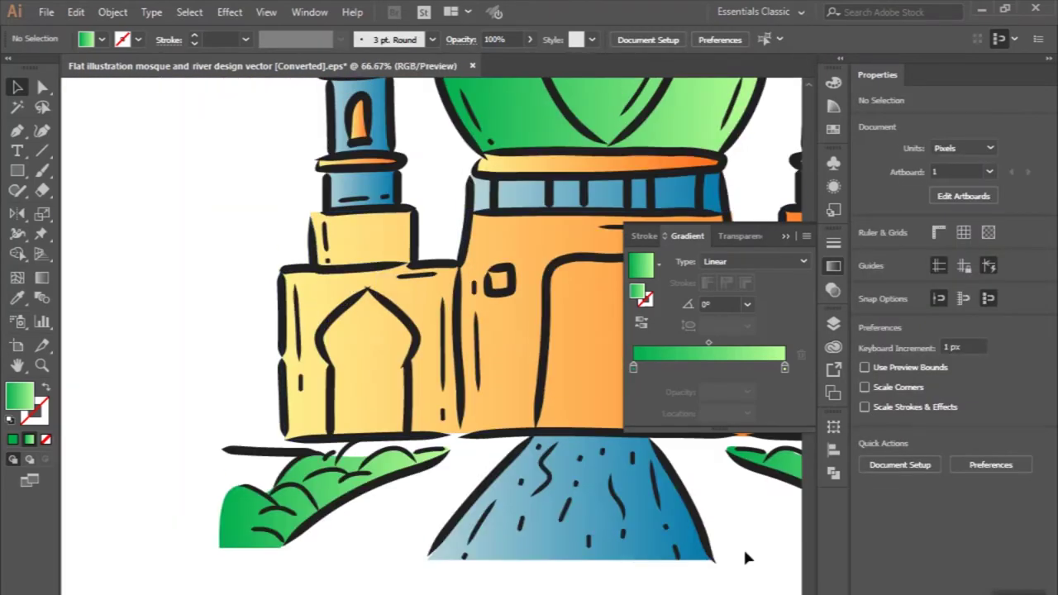
alt+scroll(355, 376, up, 1)
key(p)
alt+scroll(298, 480, up, 1)
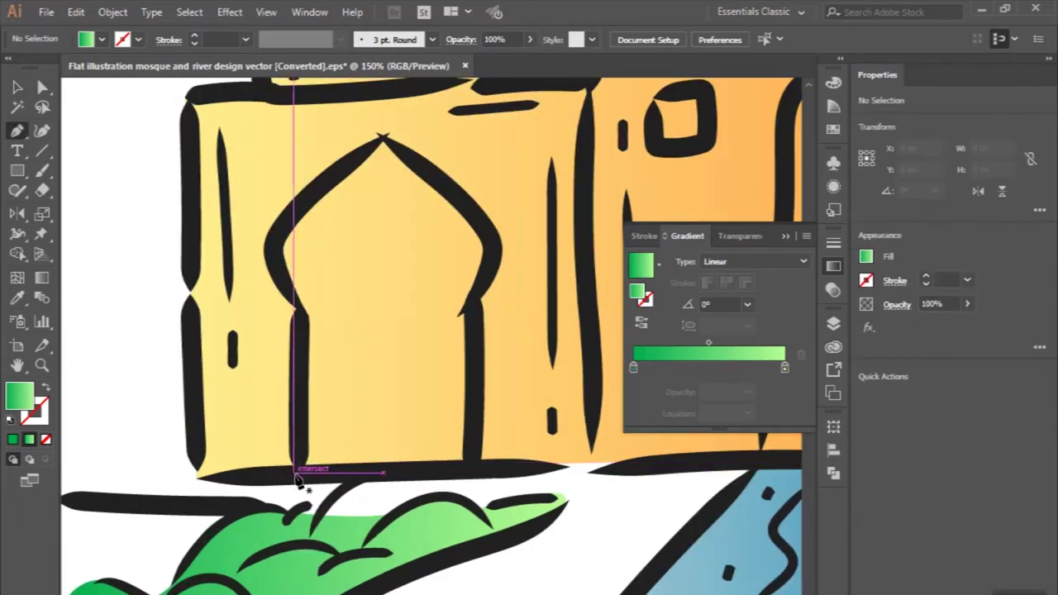
click(300, 480)
click(299, 310)
click(281, 235)
click(302, 201)
click(383, 141)
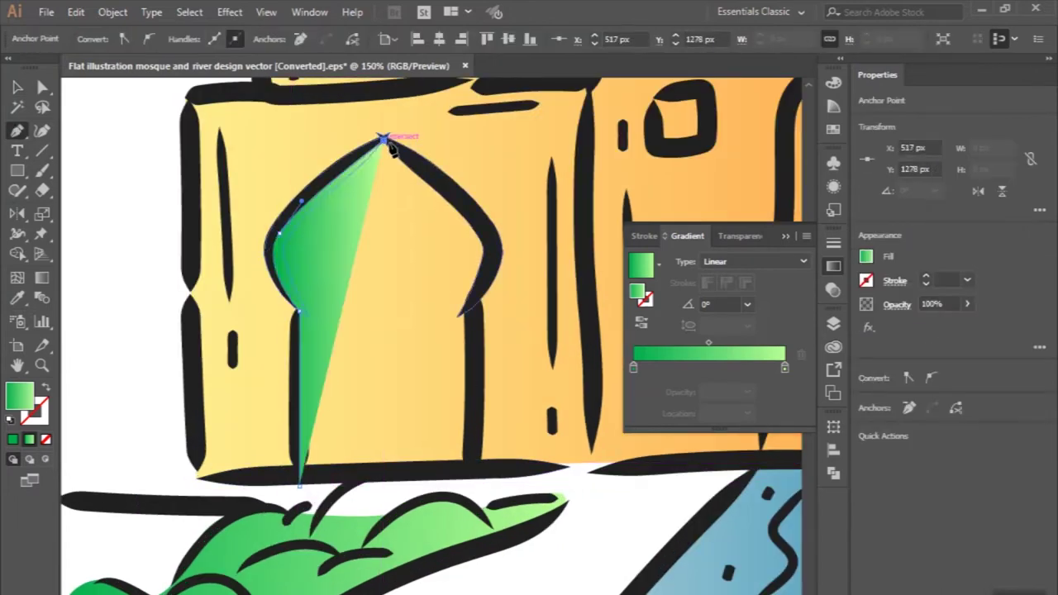
drag(485, 230, 510, 273)
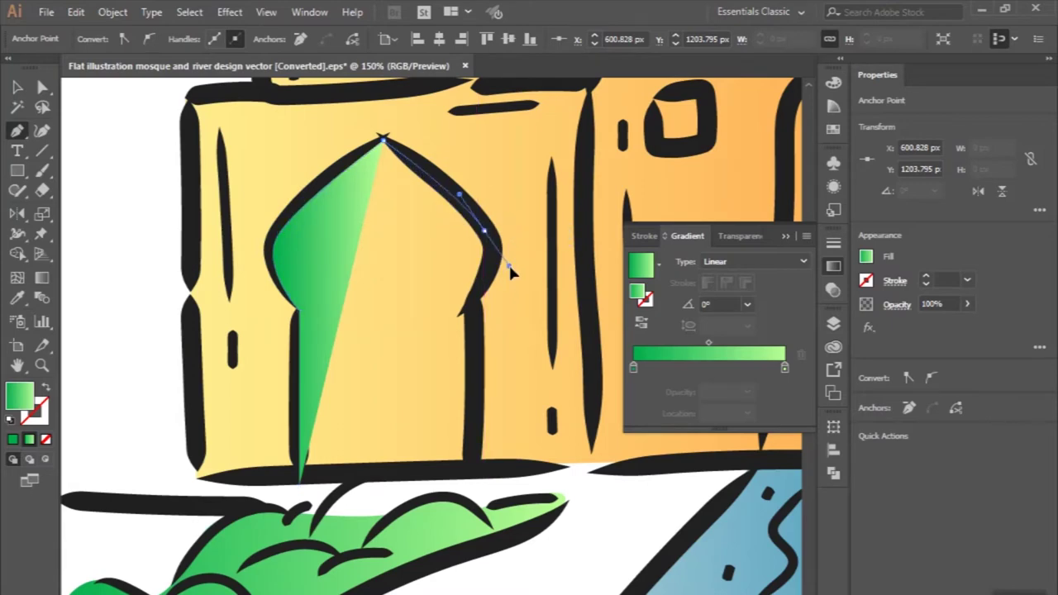
click(470, 308)
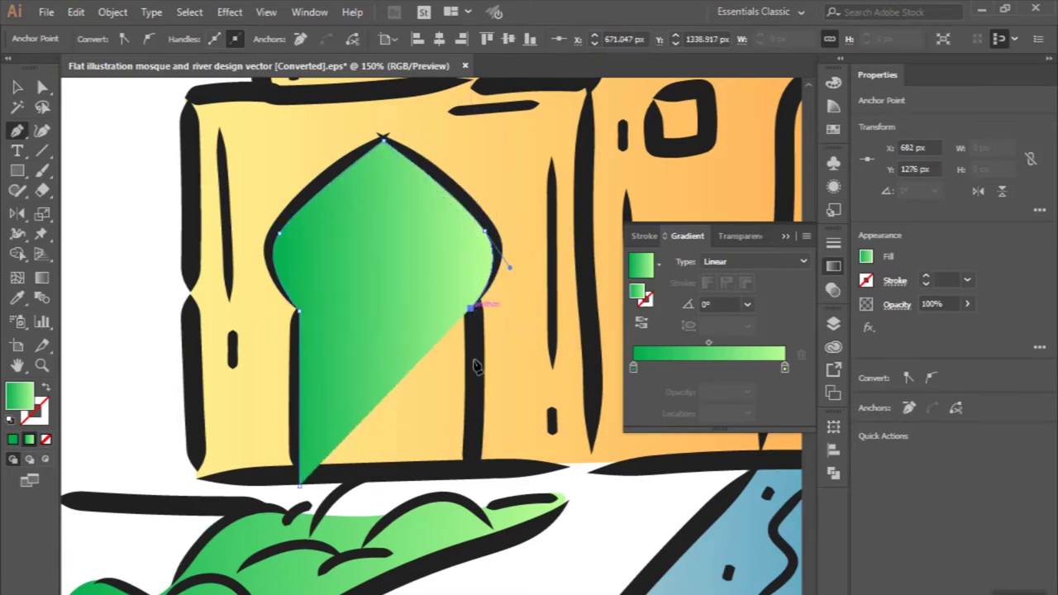
click(470, 485)
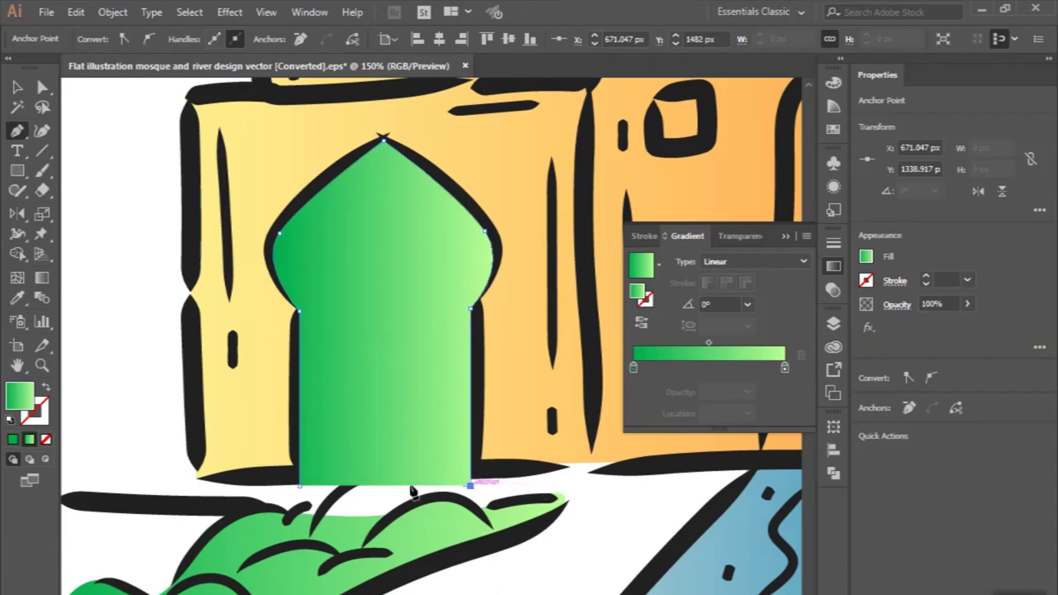
Step: Eyedropper the pale yellow-to-orange wall gradient onto the traced door
scroll(303, 488, down, 3)
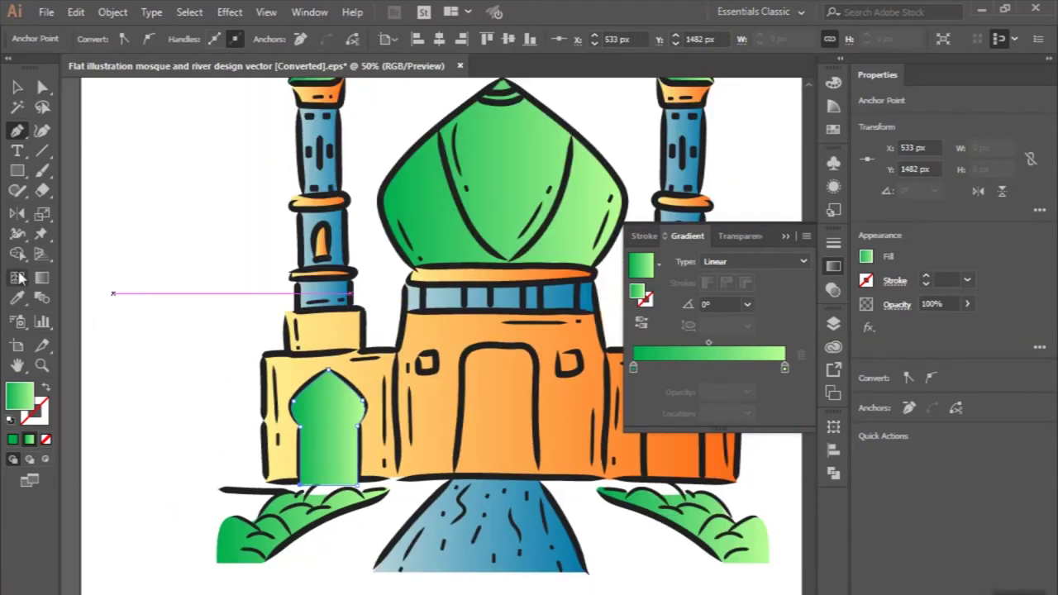
click(17, 298)
click(313, 312)
scroll(318, 312, down, 2)
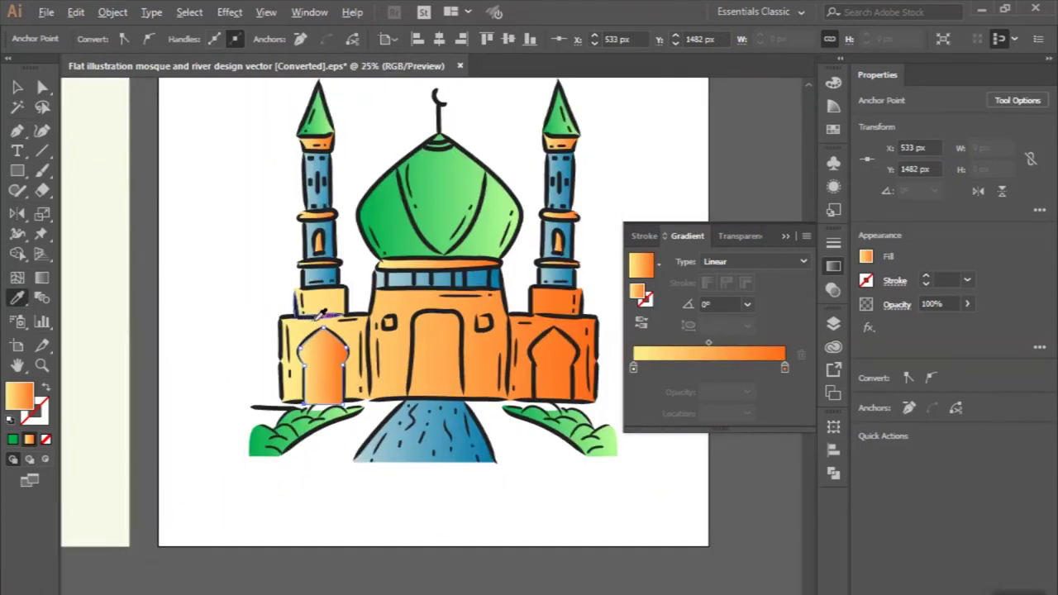
Step: Delete the black line-art group in the Layers panel and select the left door path
key(v)
scroll(379, 230, up, 1)
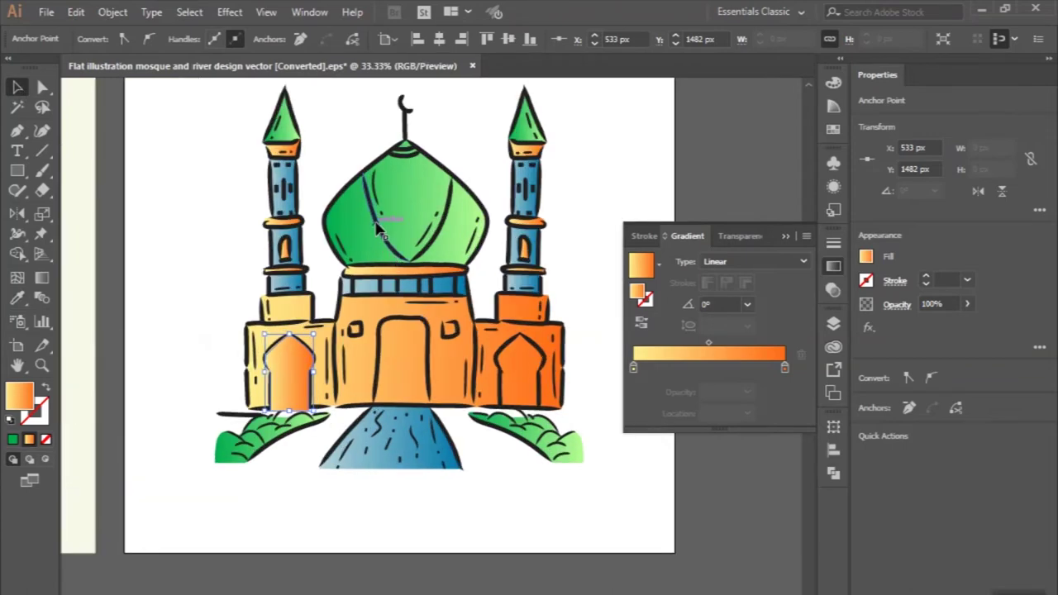
click(379, 230)
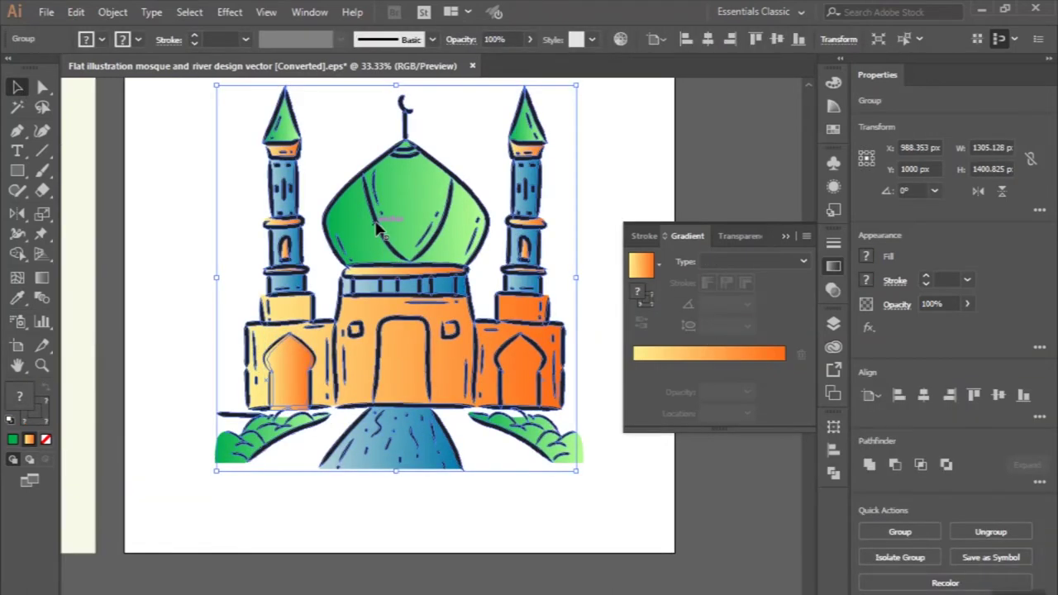
click(833, 323)
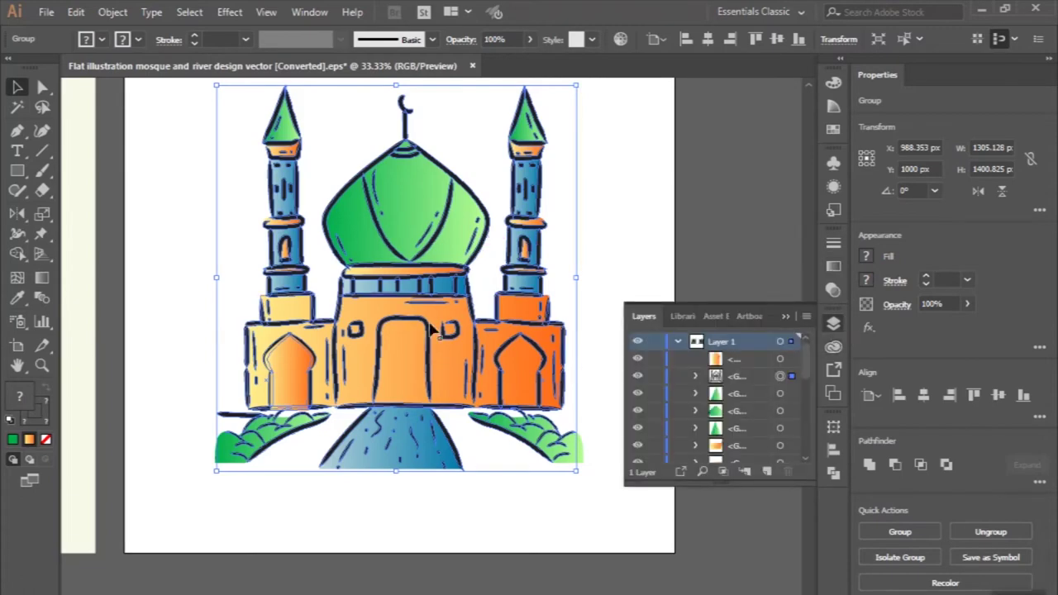
click(768, 472)
scroll(225, 251, up, 2)
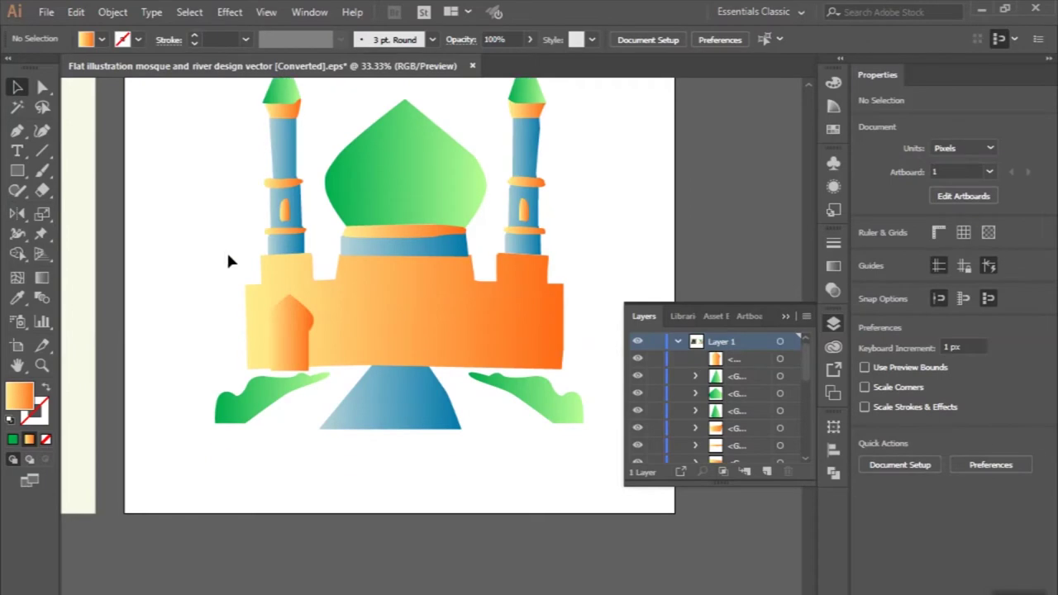
click(295, 335)
scroll(296, 339, right, 2)
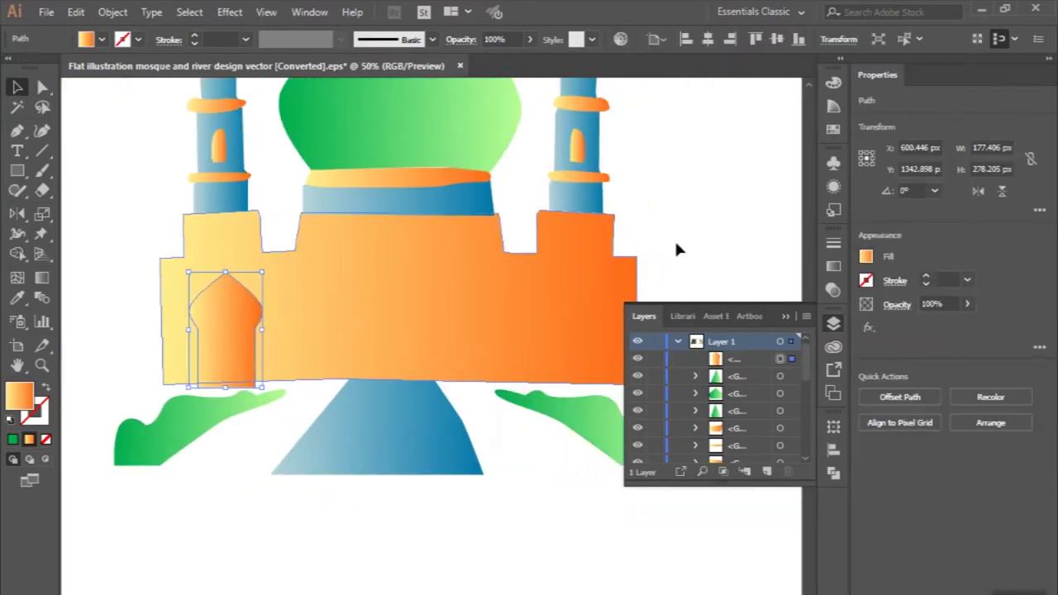
Step: Make the left door's gradient radial, enlarging the glow and moving it lower
click(834, 266)
click(719, 263)
click(730, 295)
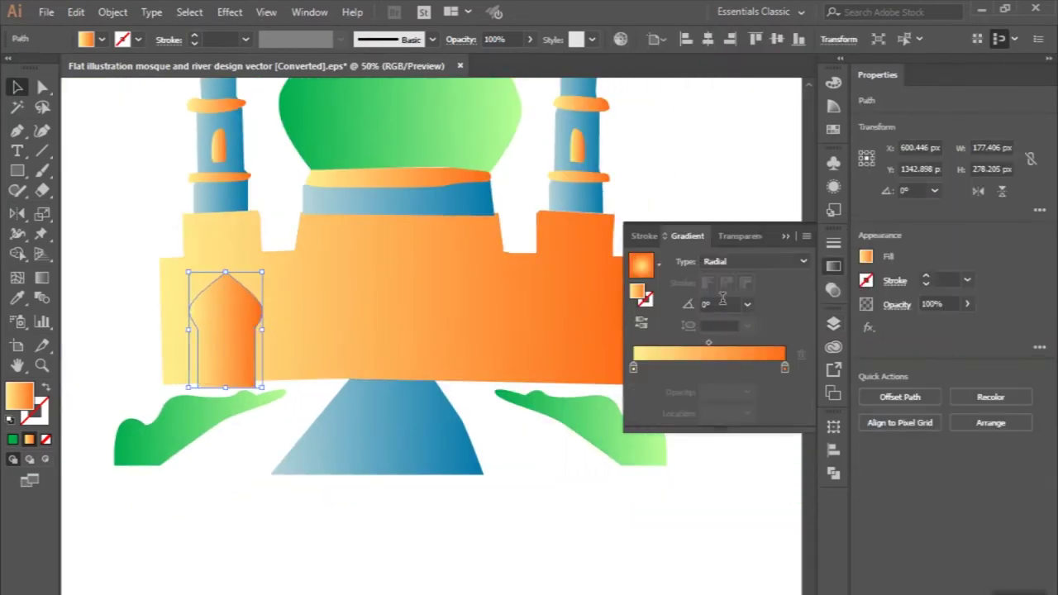
click(42, 279)
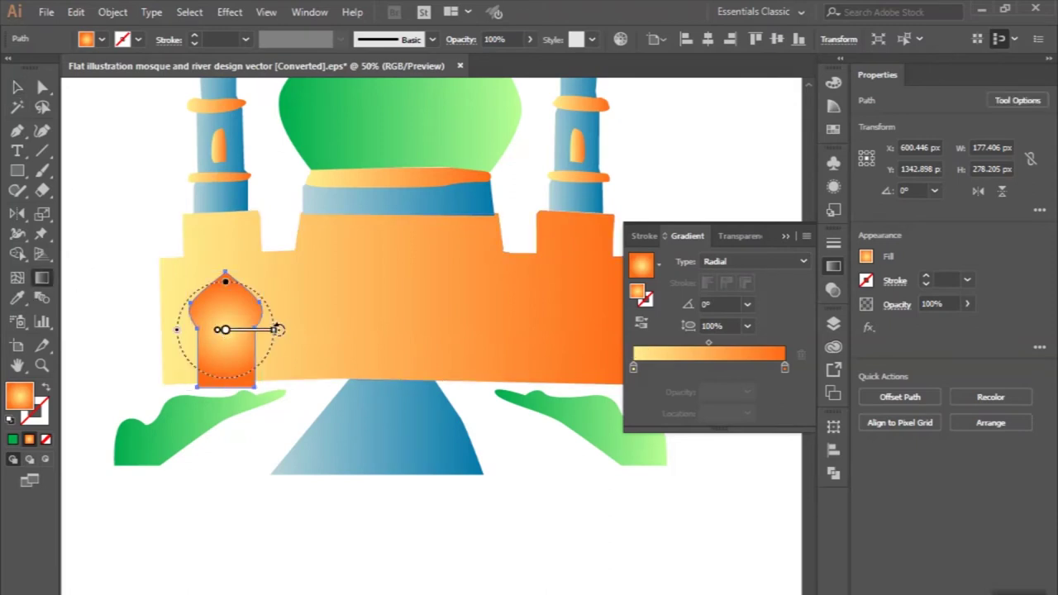
mouse_move(274, 330)
mouse_down()
mouse_move(317, 331)
mouse_move(291, 373)
mouse_up()
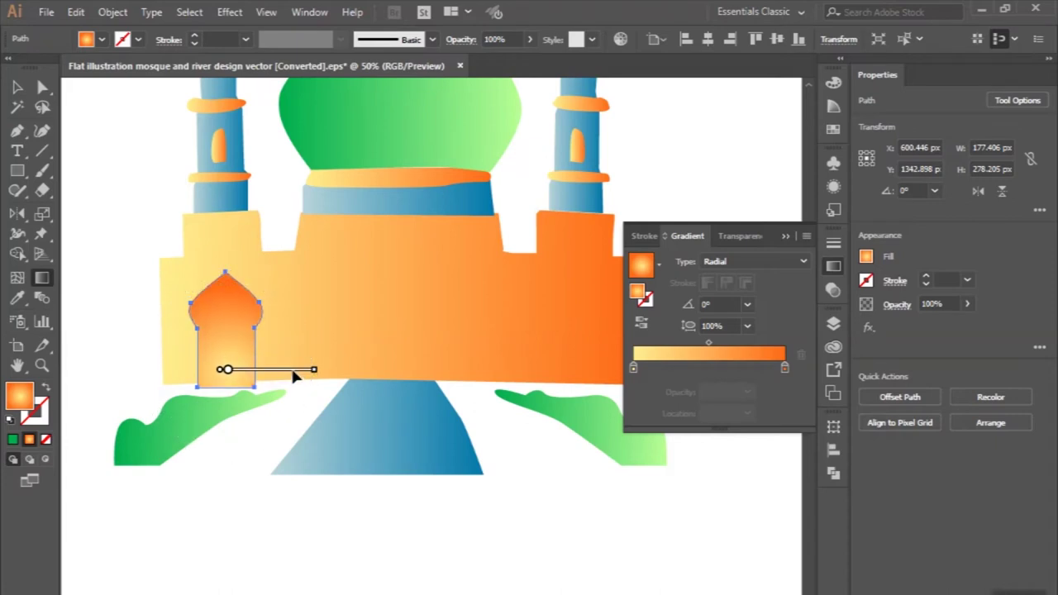
Step: Duplicate the door toward the wall's centre and again further right
key(v)
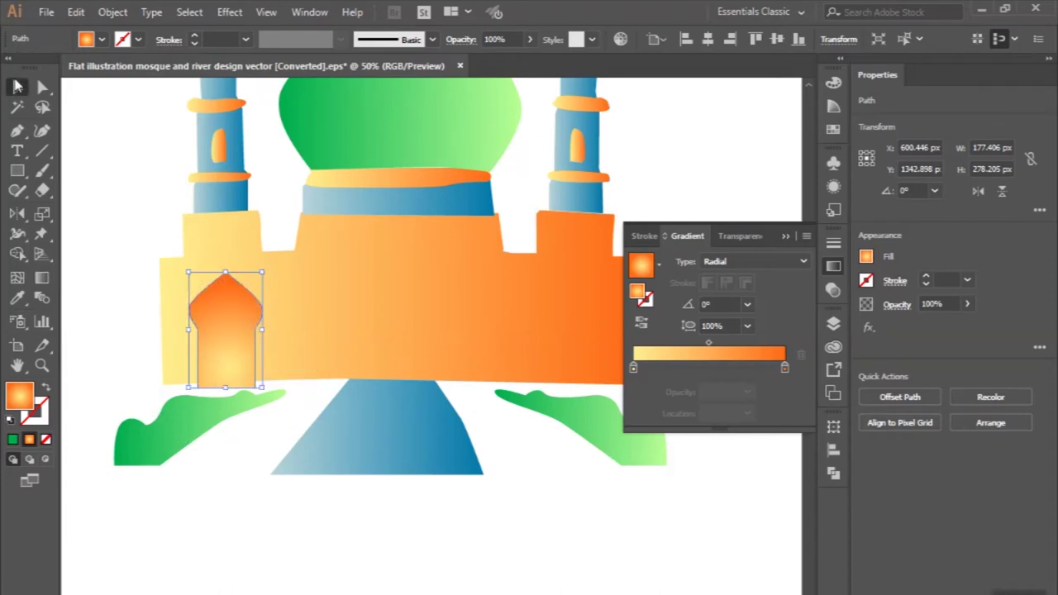
click(103, 133)
key(ctrl+minus)
drag(253, 303, 368, 302)
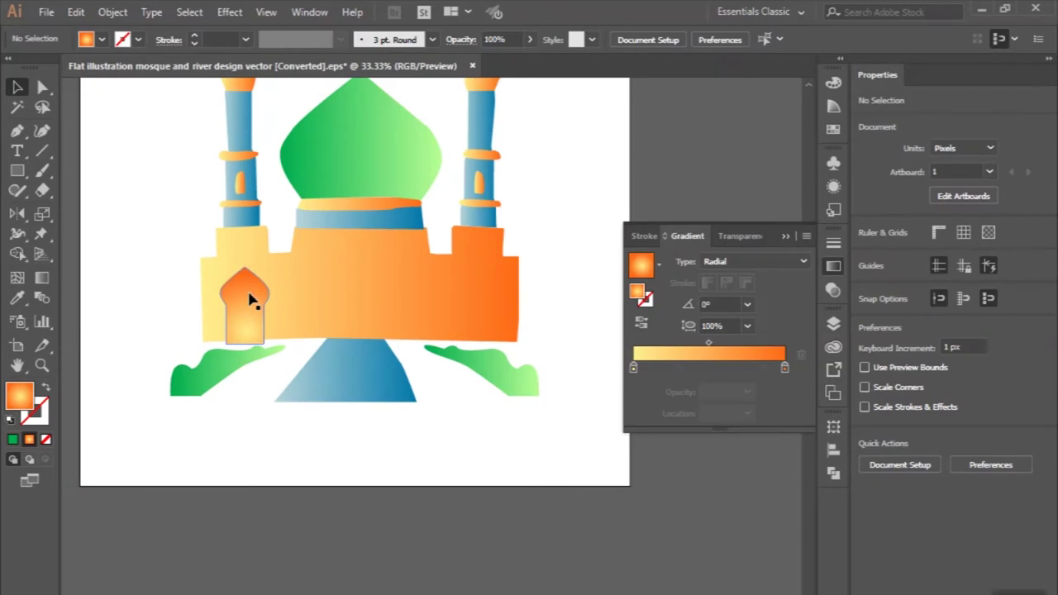
drag(366, 302, 483, 301)
Step: Scale the middle door copy up around its centre and position it above the blue path
click(353, 320)
key(ctrl+plus)
key(ctrl+plus)
mouse_move(371, 299)
mouse_down()
mouse_move(376, 250)
mouse_move(366, 303)
mouse_up()
key(ctrl+minus)
key(ctrl+minus)
key(ctrl+plus)
key(ctrl+plus)
drag(405, 352, 401, 339)
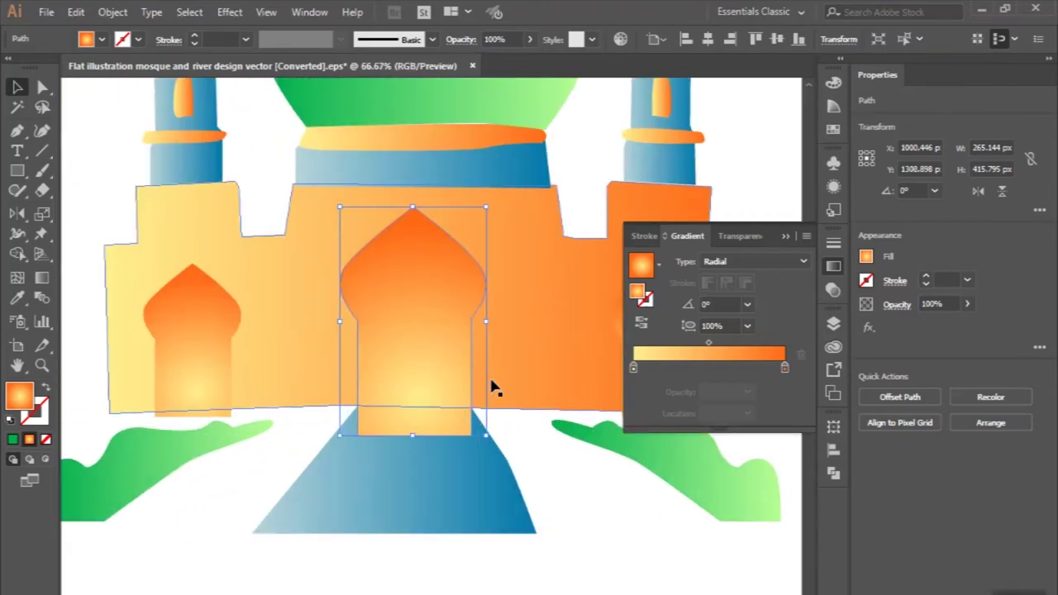
key(ctrl+minus)
key(ctrl+minus)
key(ctrl+plus)
key(ctrl+plus)
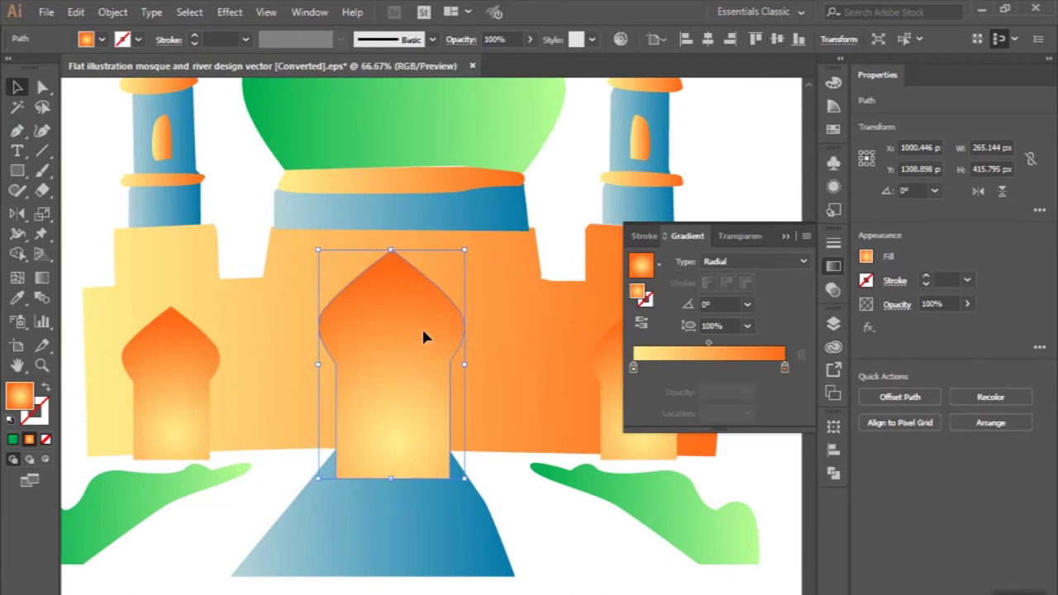
key(ctrl+minus)
key(ctrl+minus)
key(ctrl+minus)
click(268, 259)
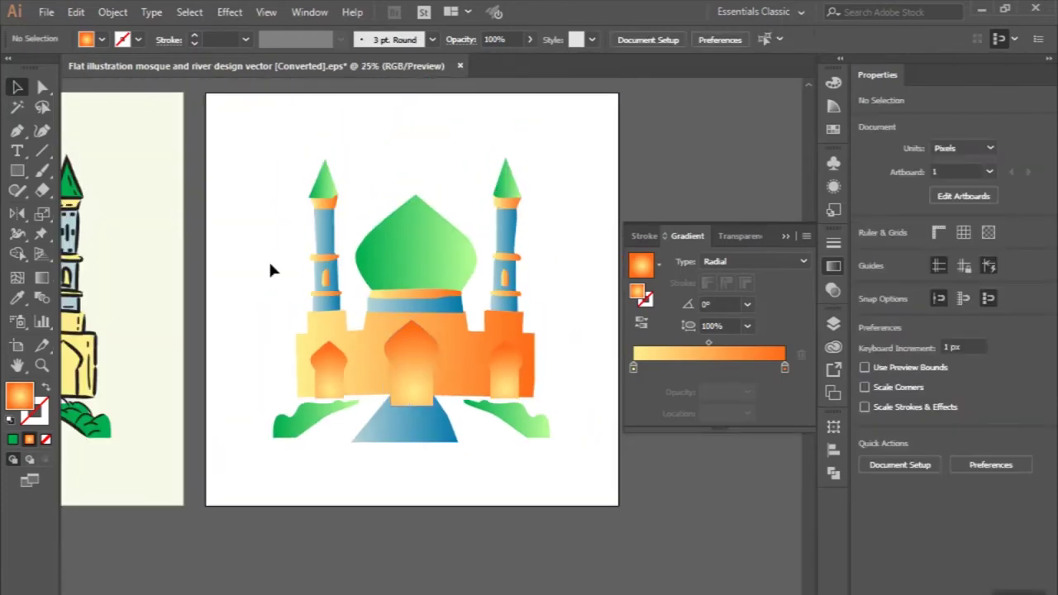
Step: Select the wall with the doors and combine overlapping regions using the Shape Builder
scroll(337, 392, up, 2)
scroll(337, 392, up, 3)
click(317, 378)
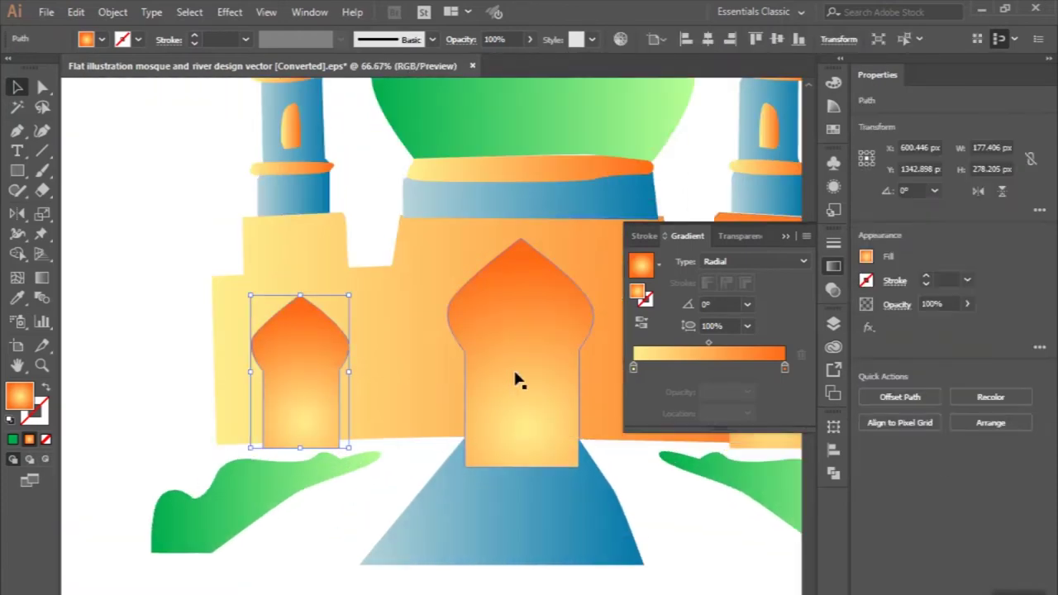
click(515, 379)
scroll(516, 379, right, 5)
scroll(430, 389, left, 5)
shift+click(386, 366)
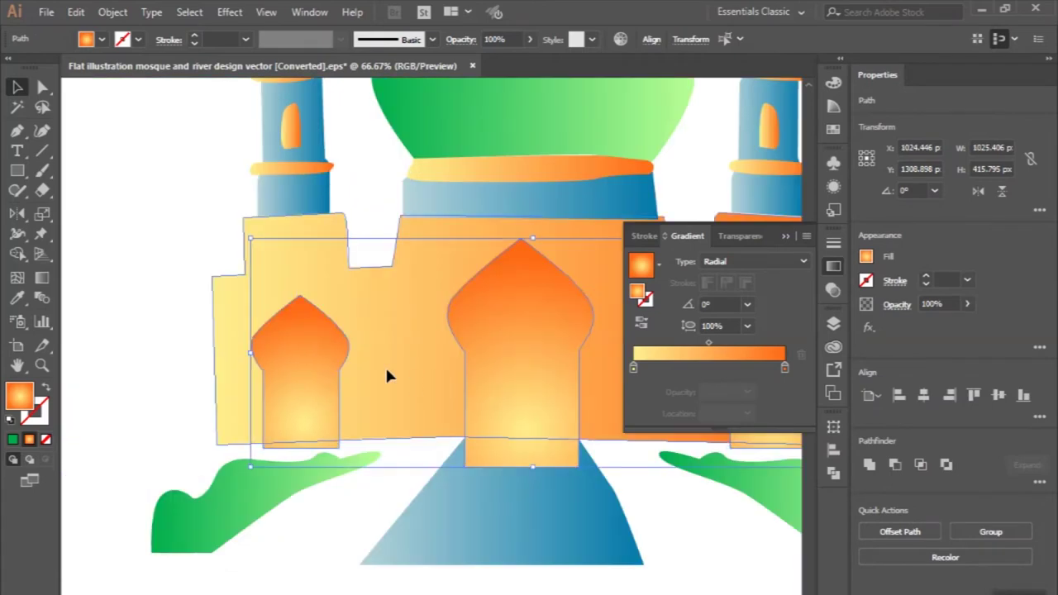
click(16, 256)
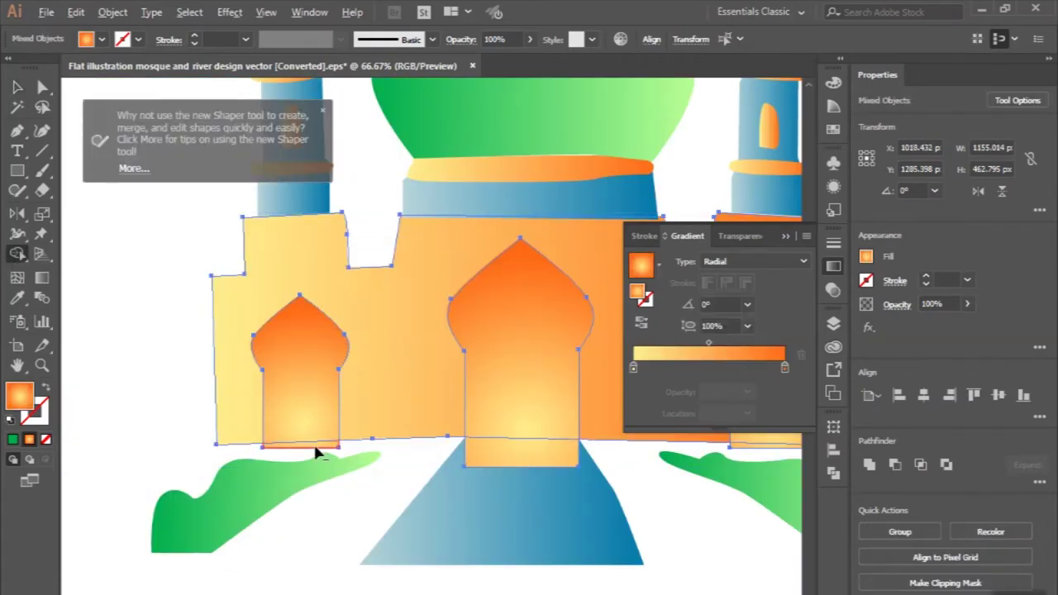
scroll(337, 466, down, 1)
scroll(337, 452, up, 3)
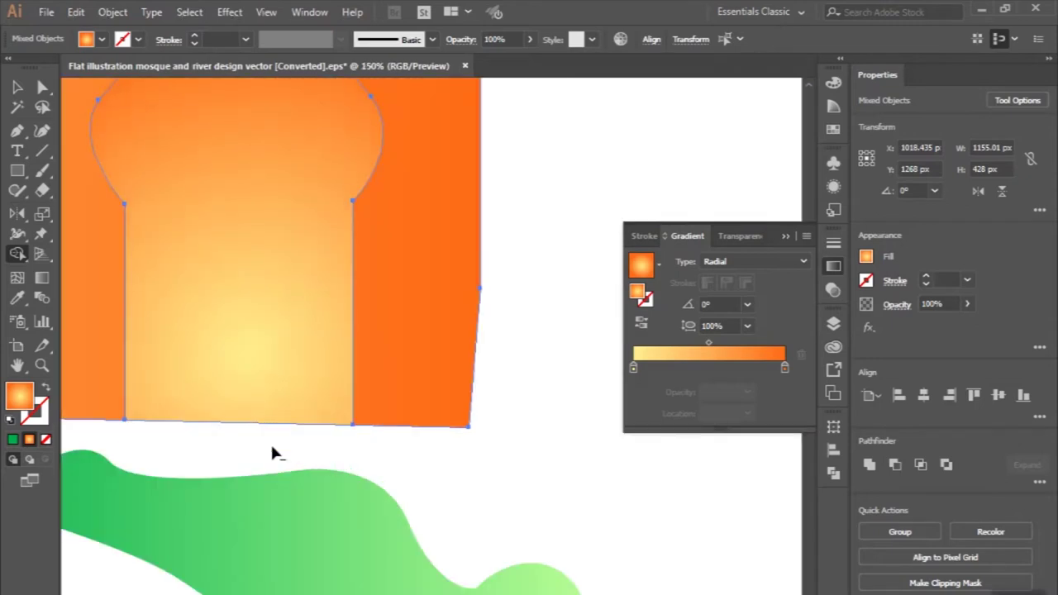
scroll(271, 443, down, 2)
click(17, 86)
Step: Give the wall group a 90° gradient, reversed so pale yellow sits on top
key(.)
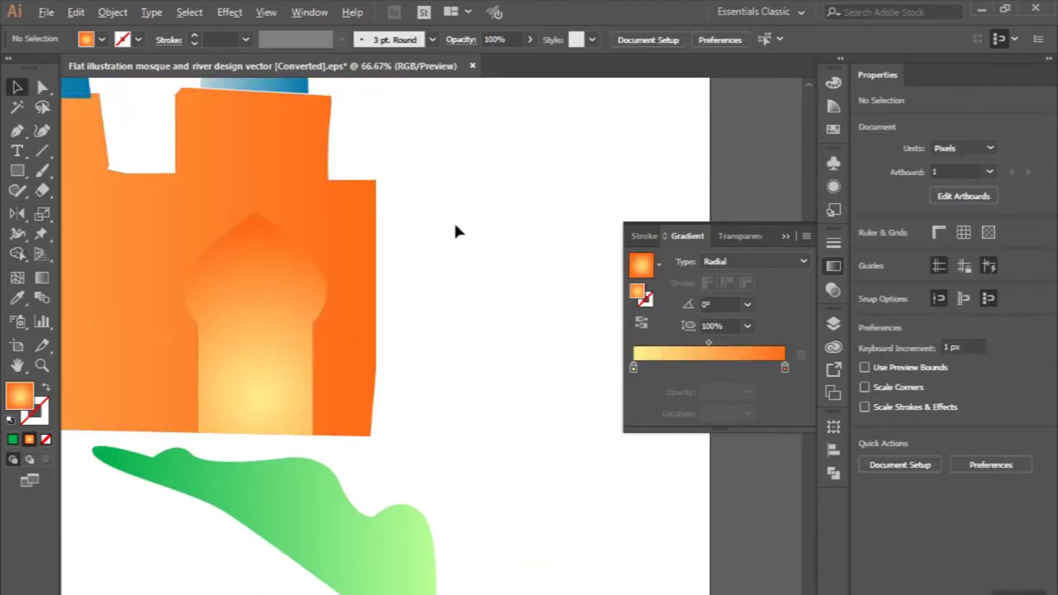
scroll(455, 229, down, 2)
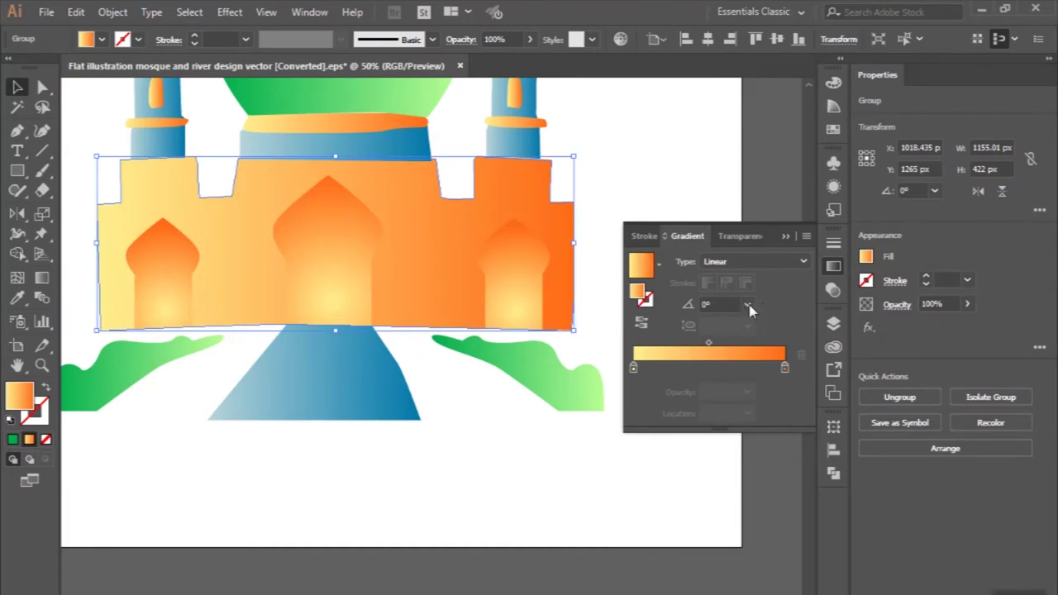
click(748, 306)
click(761, 396)
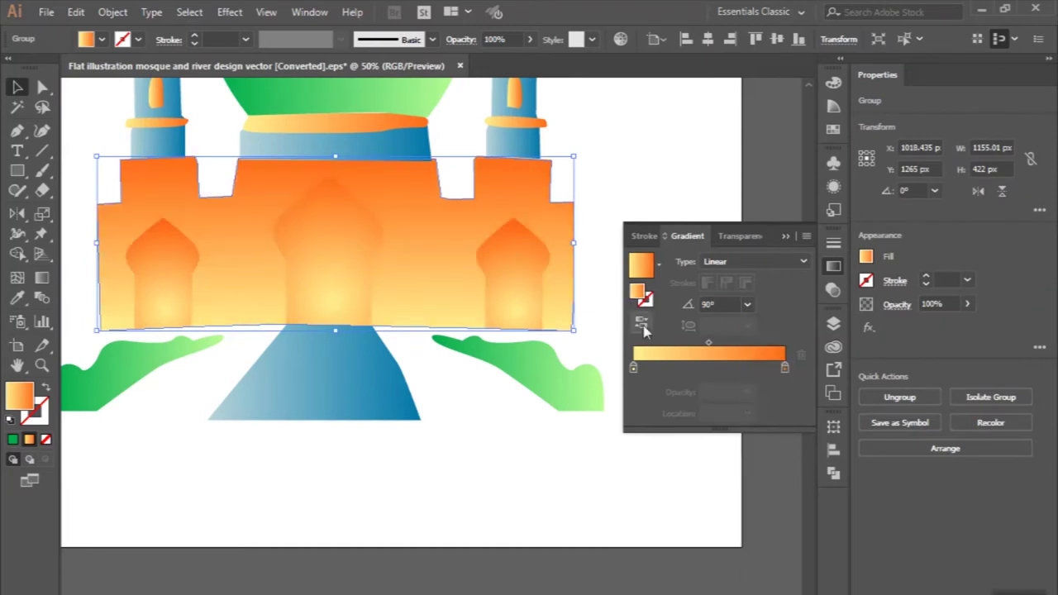
click(641, 323)
click(617, 170)
scroll(617, 170, up, 2)
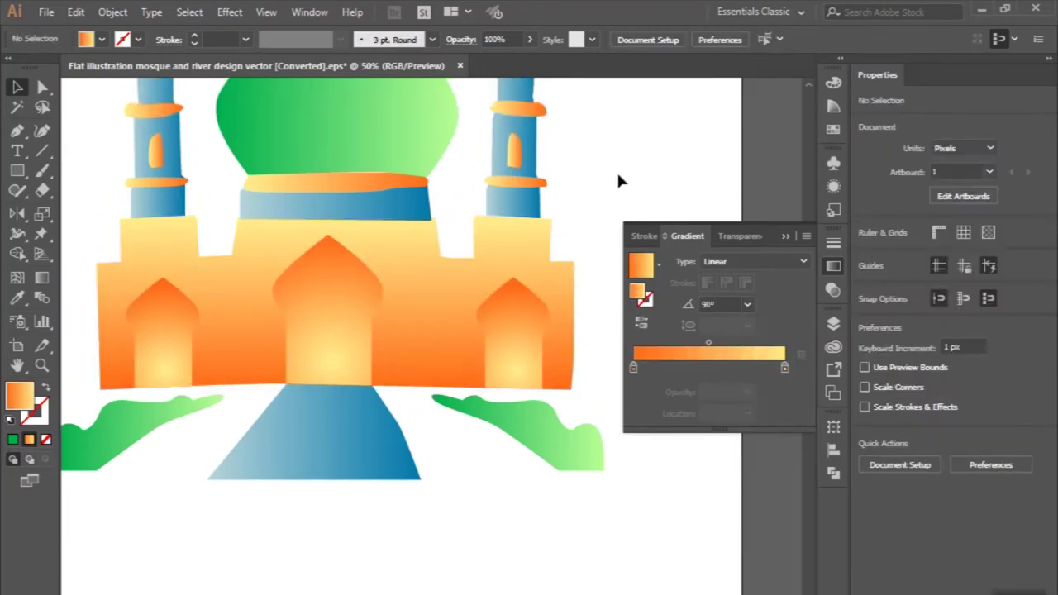
scroll(617, 171, up, 2)
key(ctrl+minus)
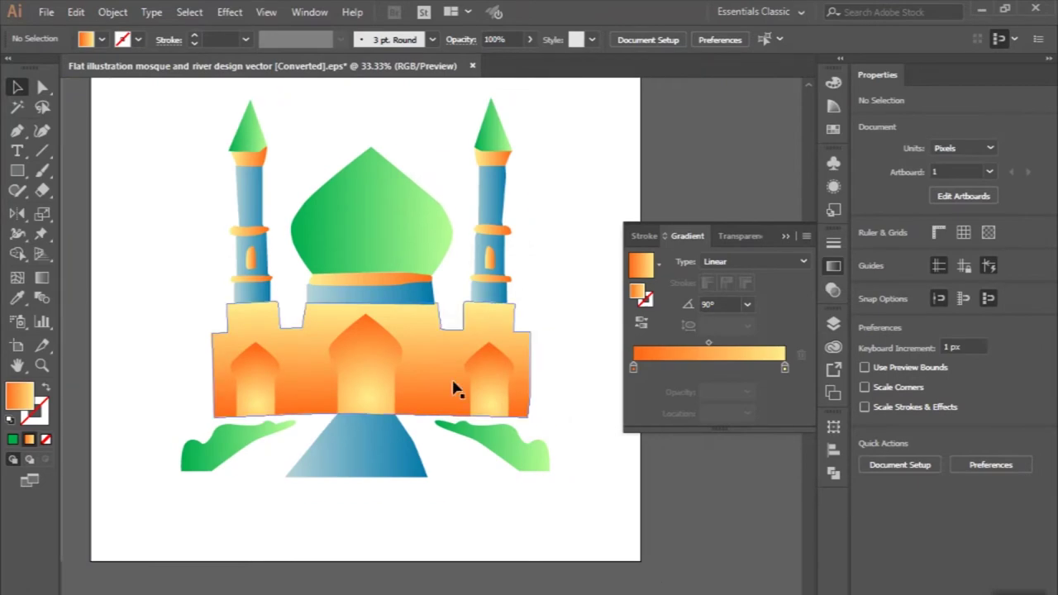
Step: Create a 30 px offset path copy around the left door arch
scroll(366, 421, up, 1)
scroll(359, 425, up, 1)
scroll(381, 418, up, 1)
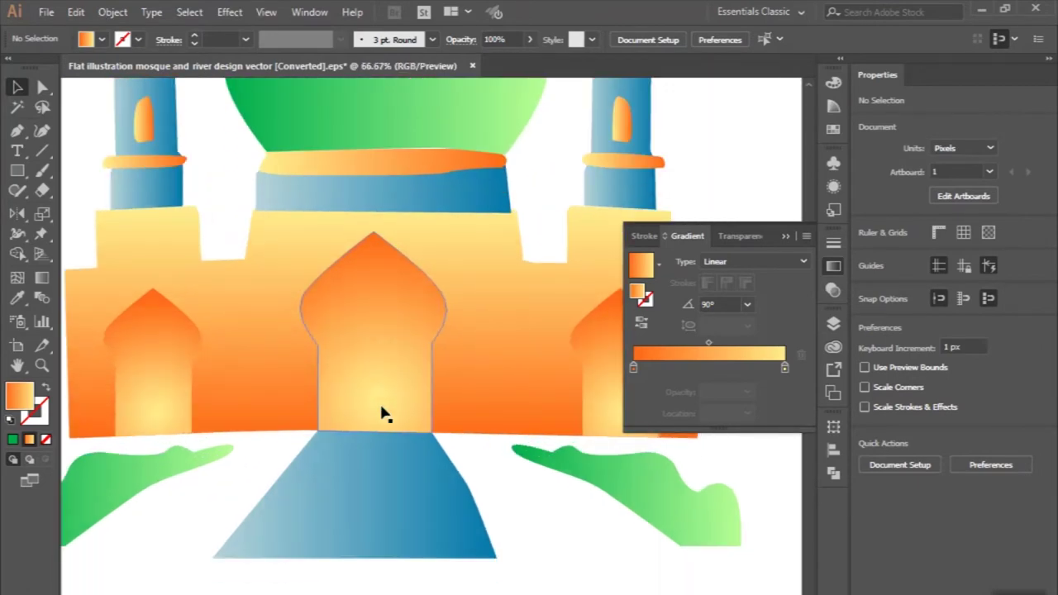
scroll(382, 416, down, 1)
scroll(382, 415, down, 1)
scroll(382, 415, down, 1)
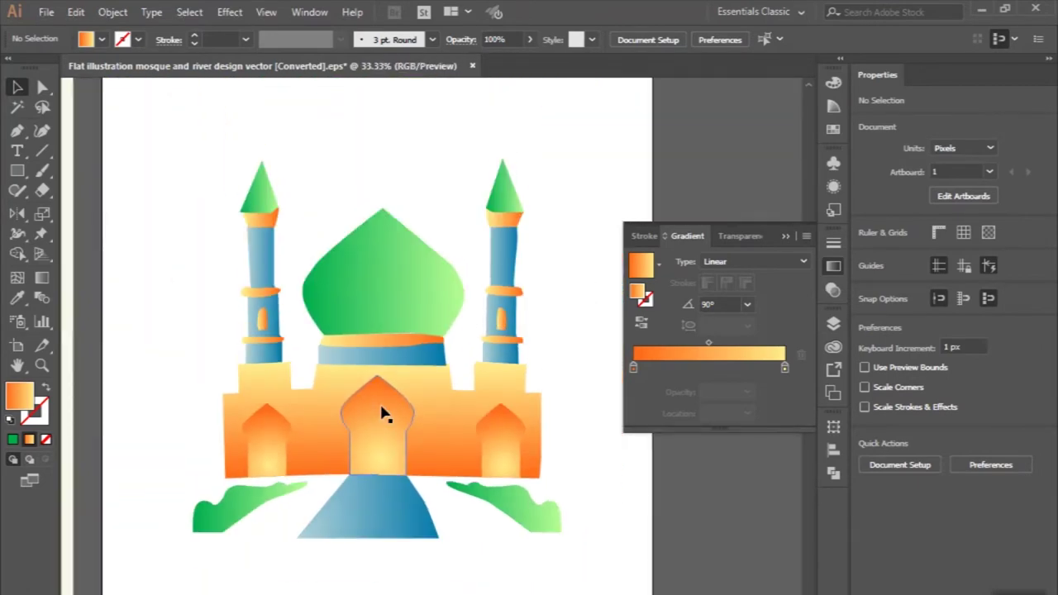
scroll(265, 440, up, 3)
scroll(260, 438, up, 1)
click(260, 439)
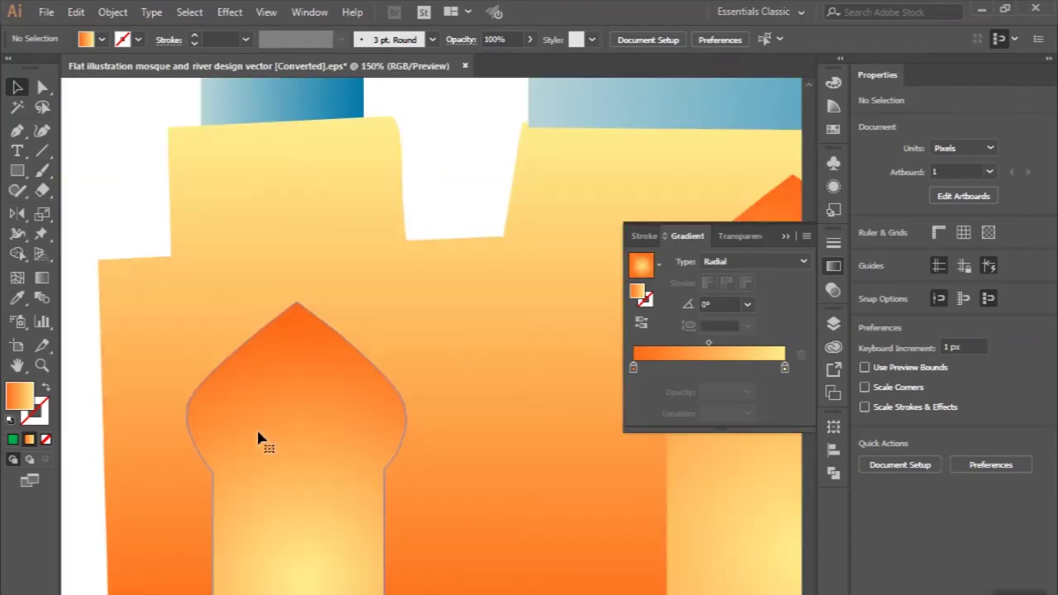
click(112, 12)
mouse_move(177, 391)
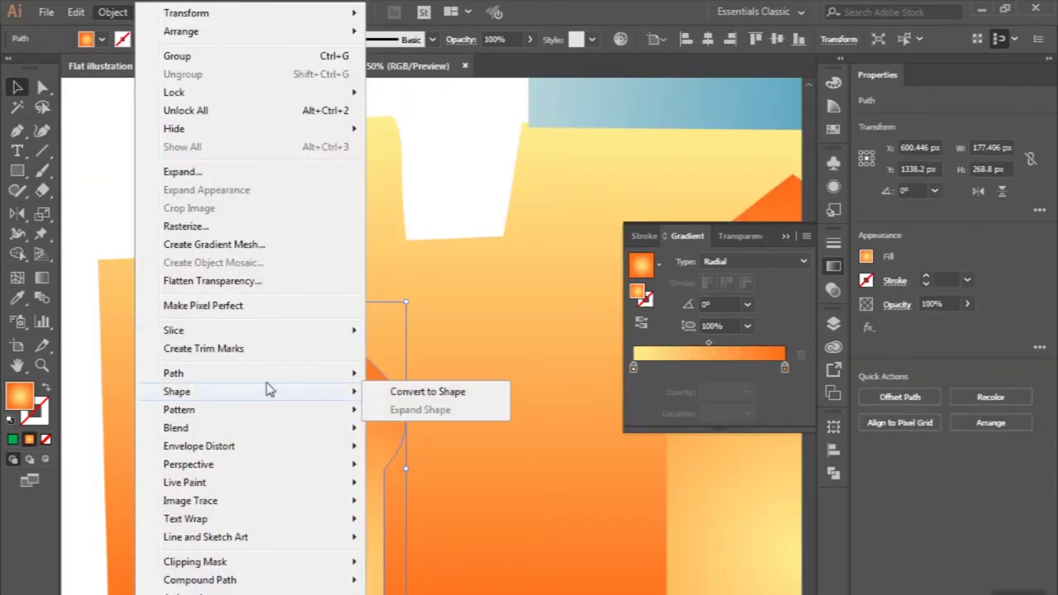
click(418, 434)
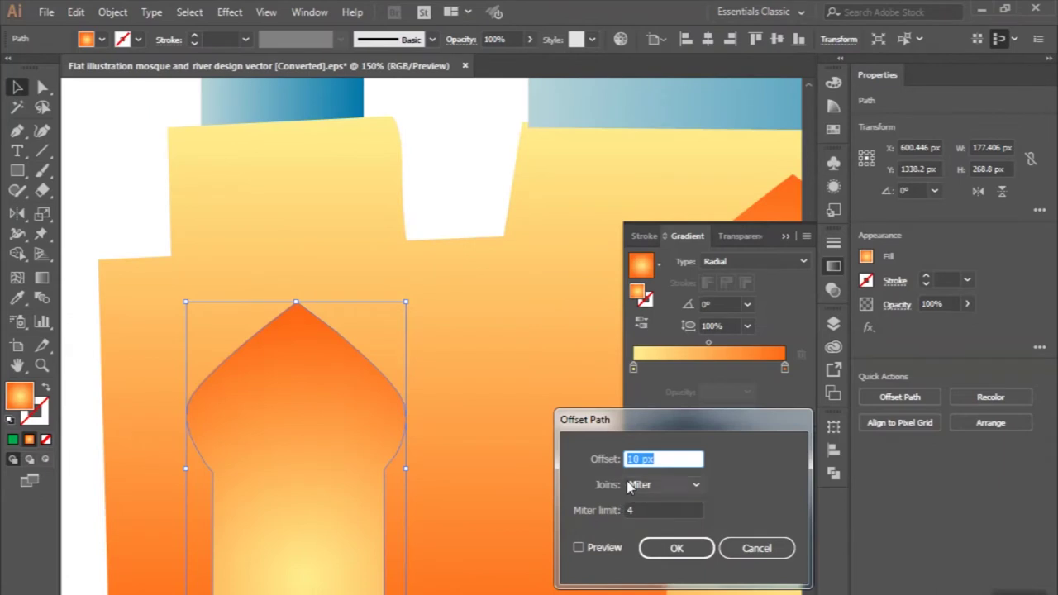
click(579, 548)
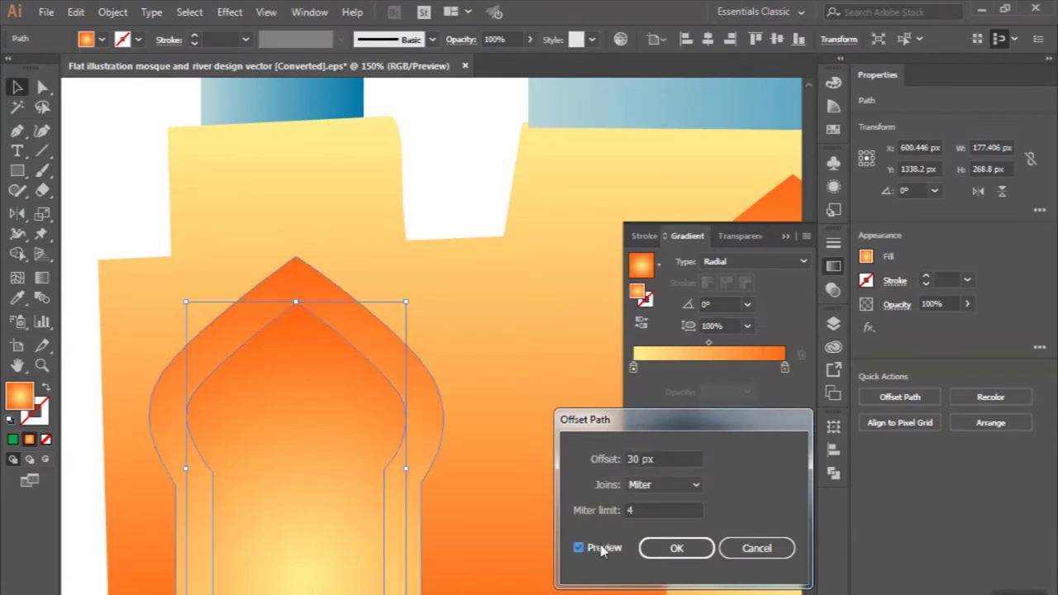
click(651, 552)
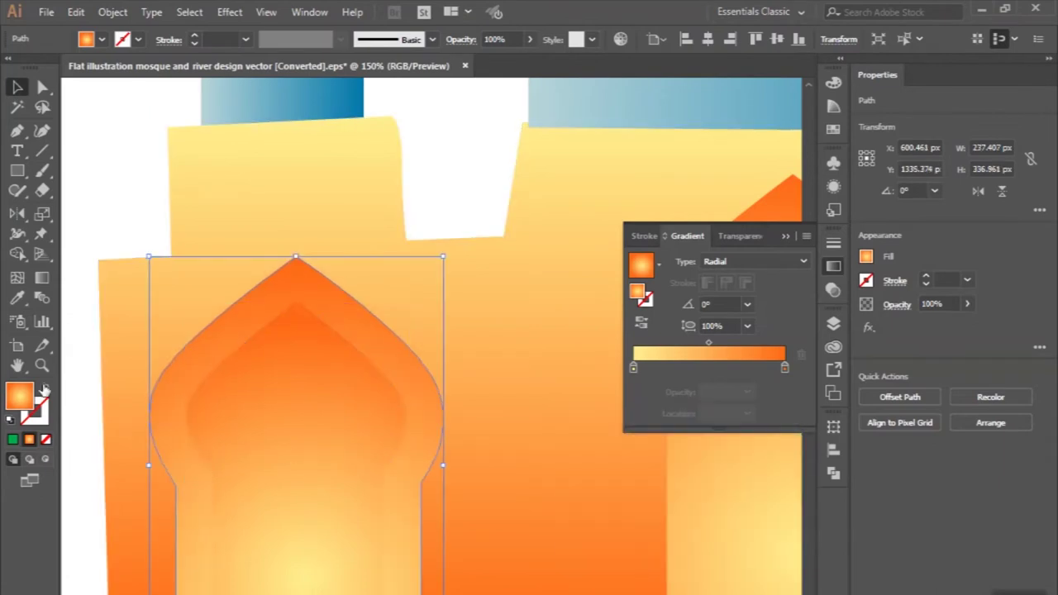
Step: Turn the offset copy into a 20 pt gradient stroke and expand it into a shape
click(45, 389)
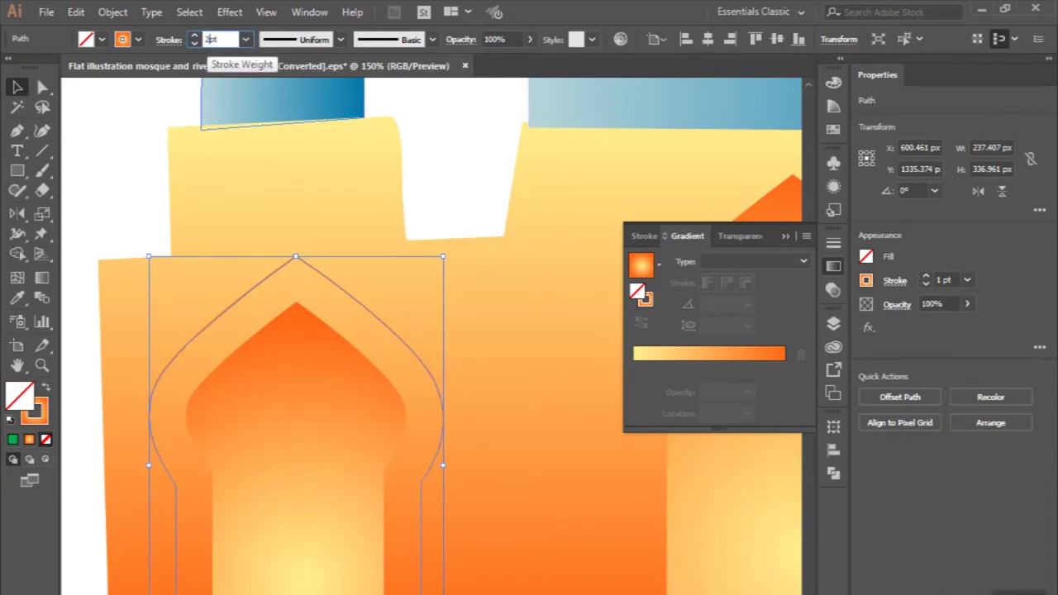
text(20)
key(Return)
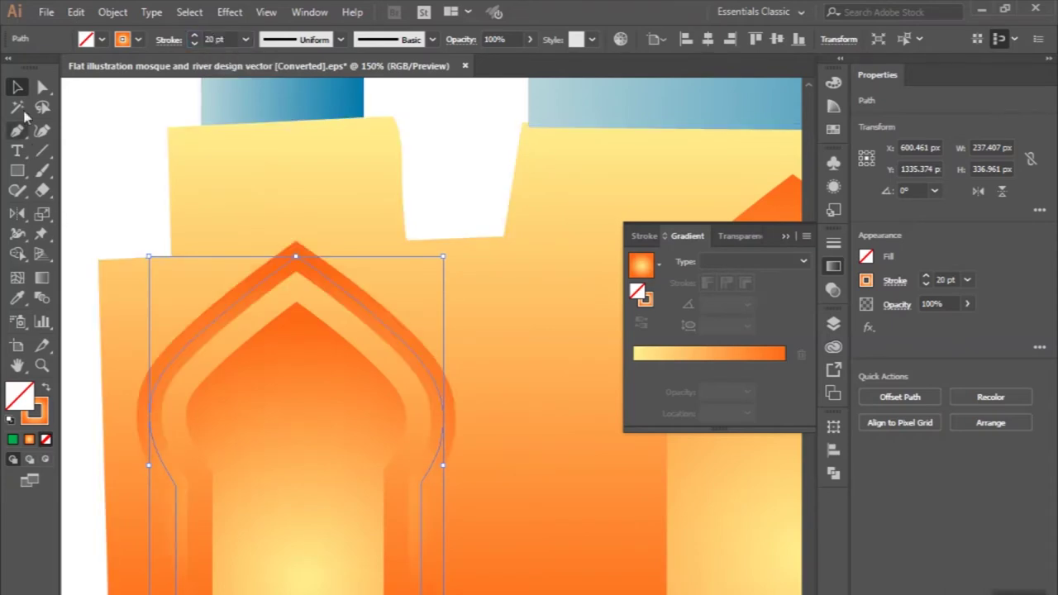
scroll(217, 260, down, 2)
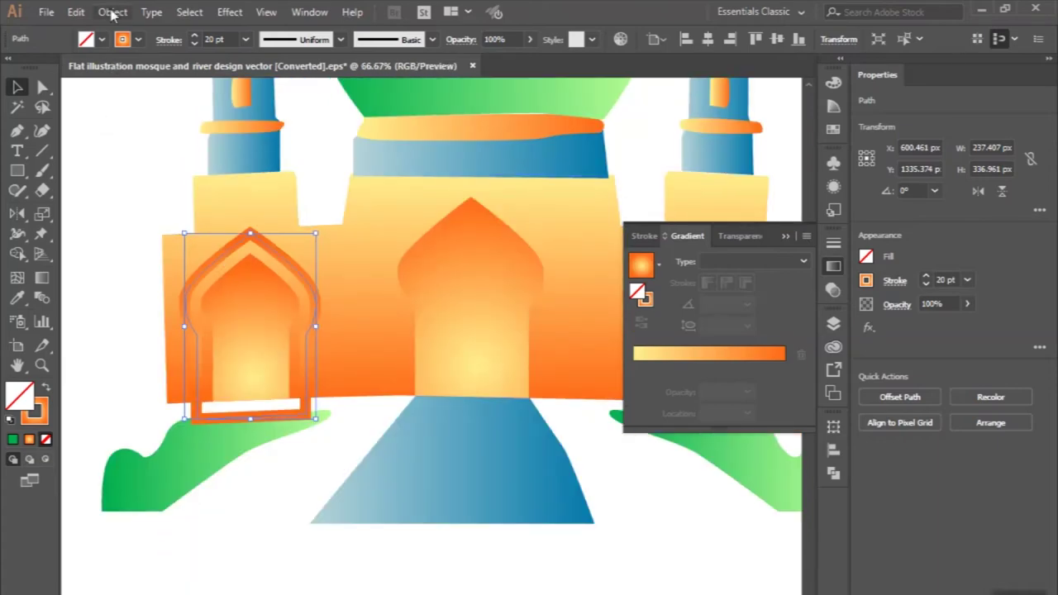
click(112, 12)
click(182, 172)
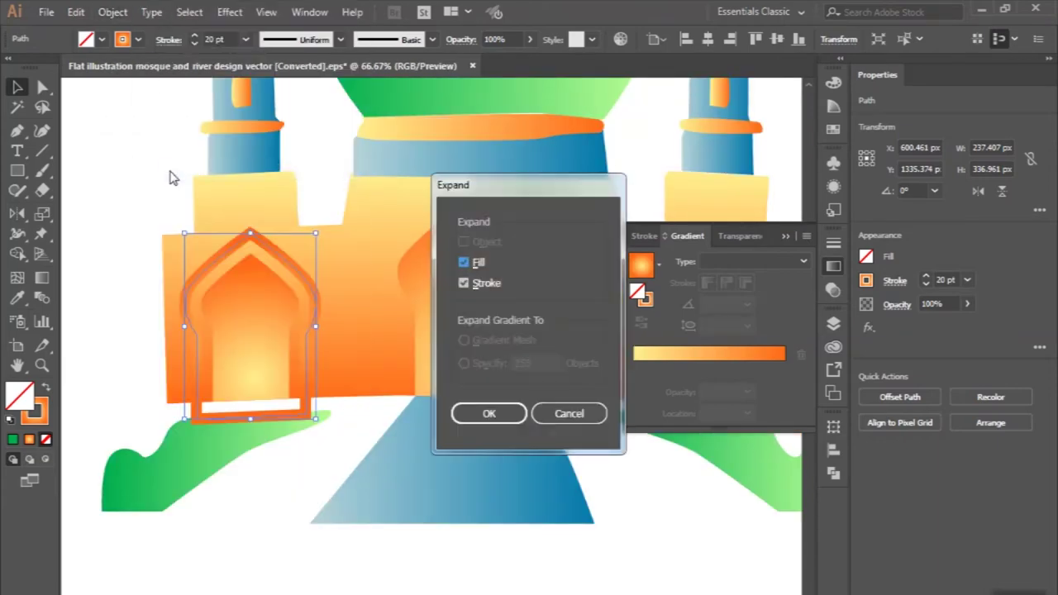
key(Return)
Step: Trim away the ring's strip hanging below the wall with the Shape Builder
scroll(207, 273, up, 1)
shift+click(190, 248)
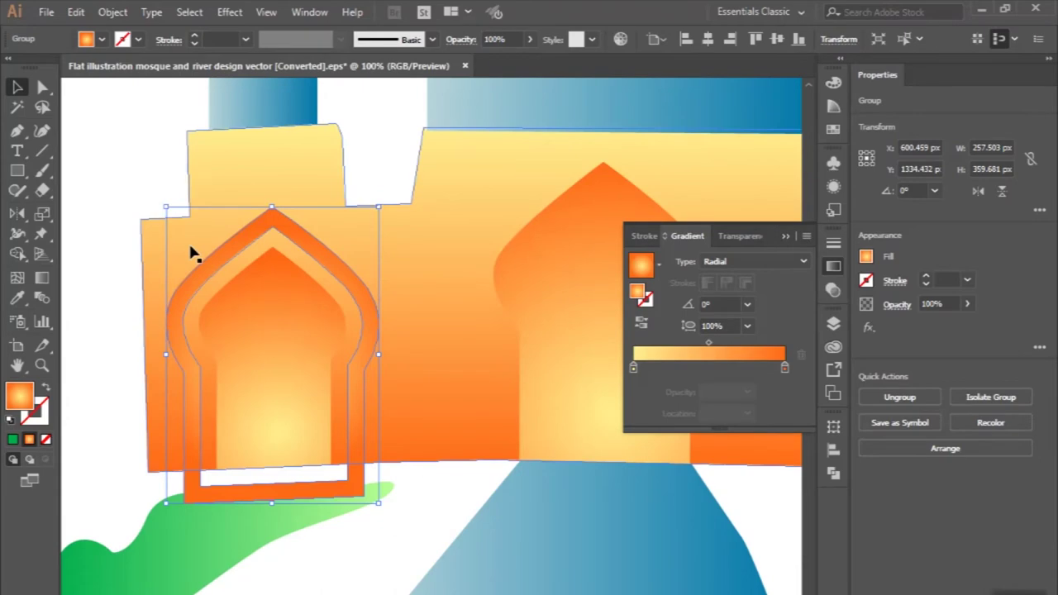
click(28, 258)
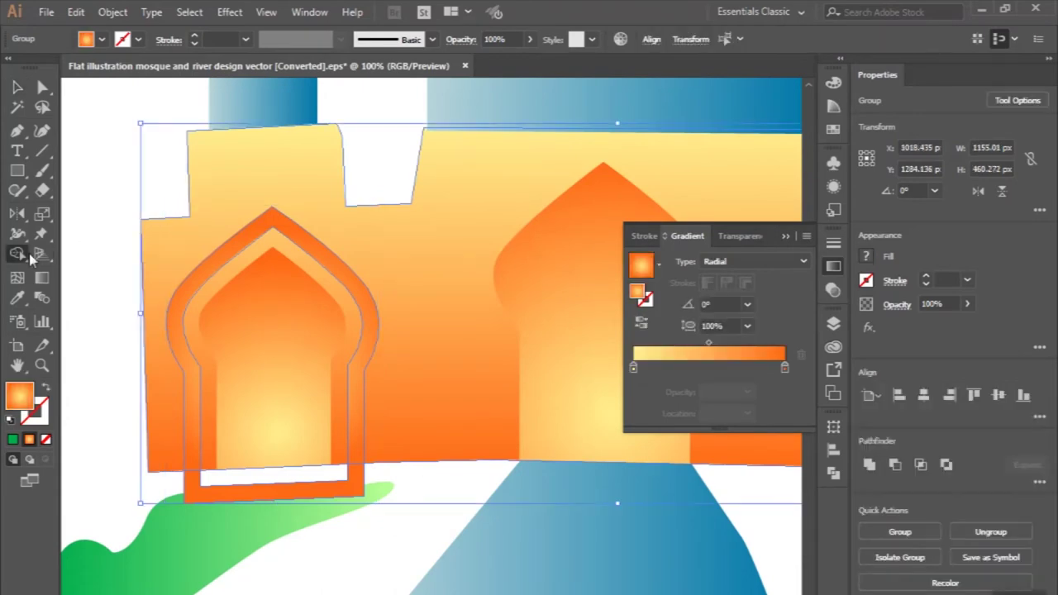
alt+click(248, 492)
scroll(74, 487, down, 1)
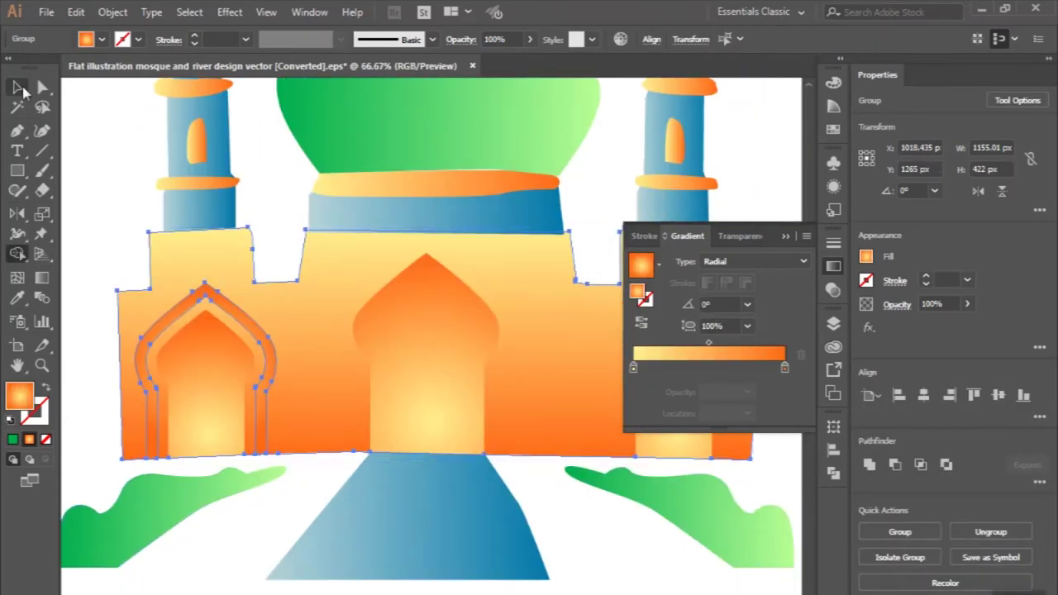
click(18, 88)
click(389, 312)
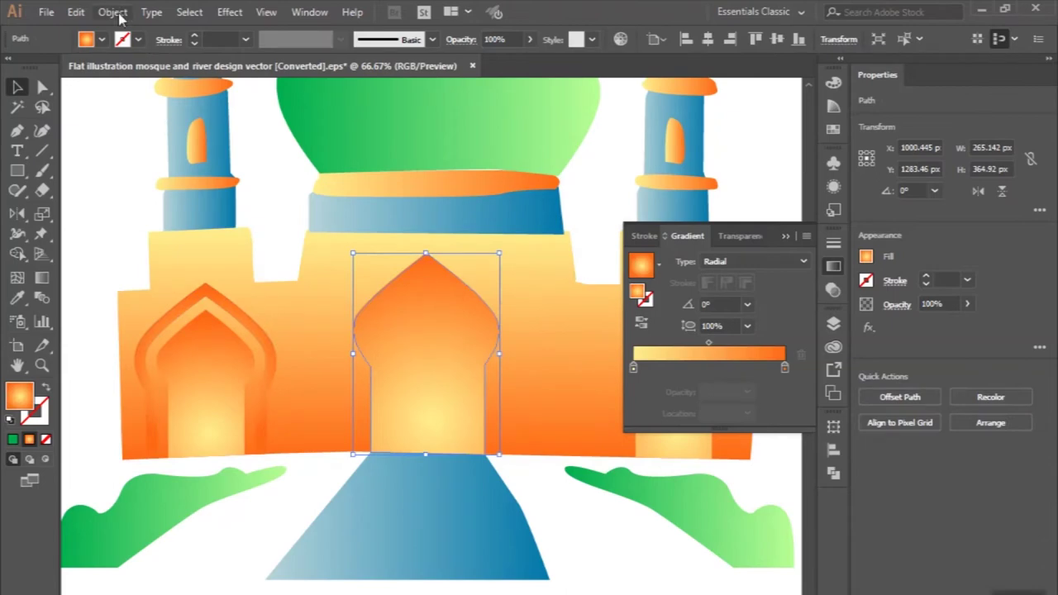
Step: Create a 30 px offset path copy around the central arch
click(115, 12)
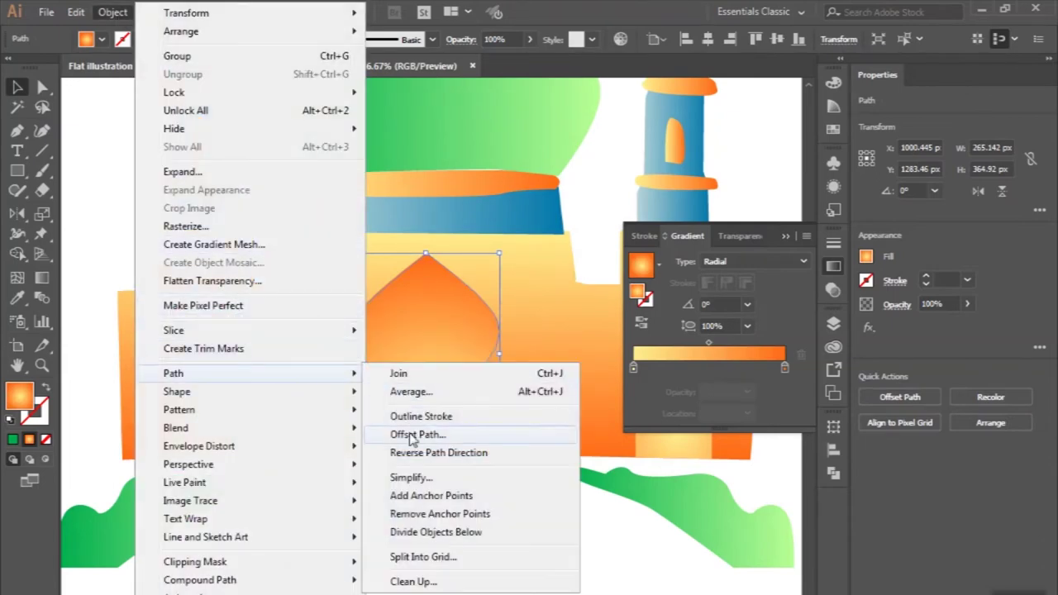
click(411, 435)
click(604, 550)
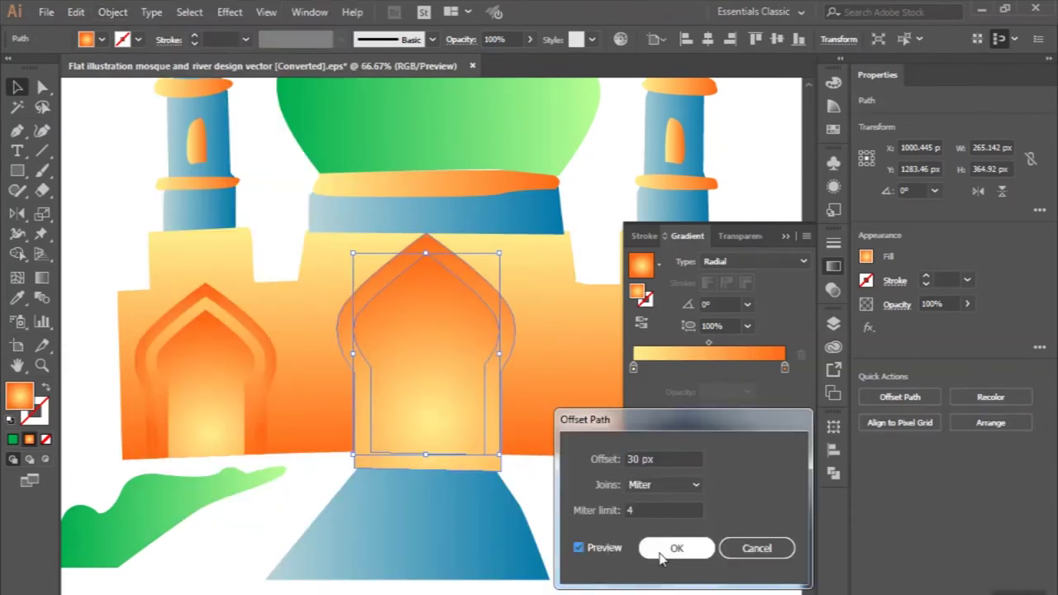
click(666, 550)
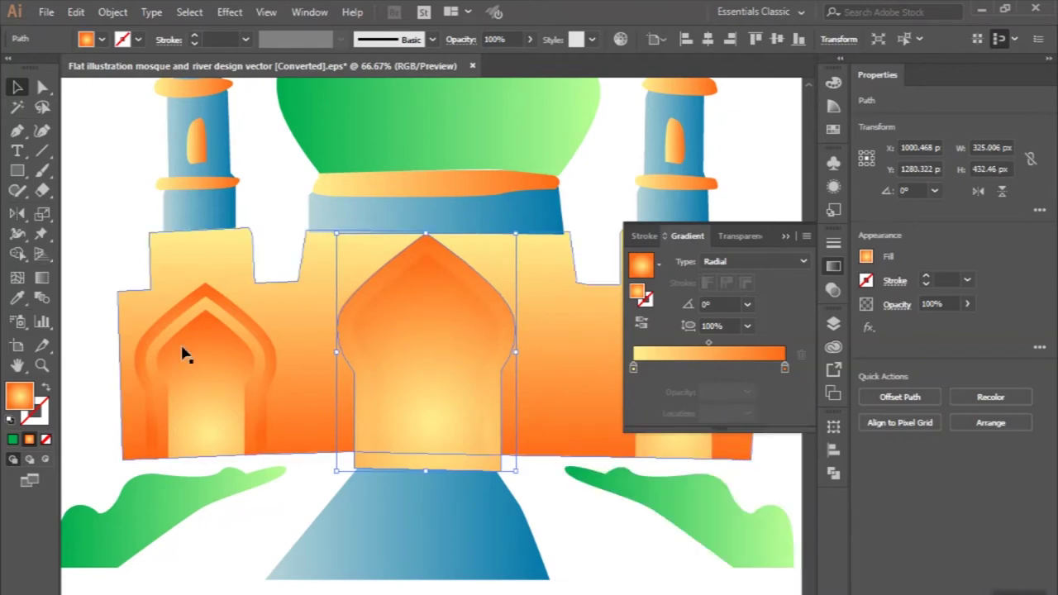
Step: Turn the offset copy into a 20 pt orange gradient outline and expand it into solid shapes
click(46, 392)
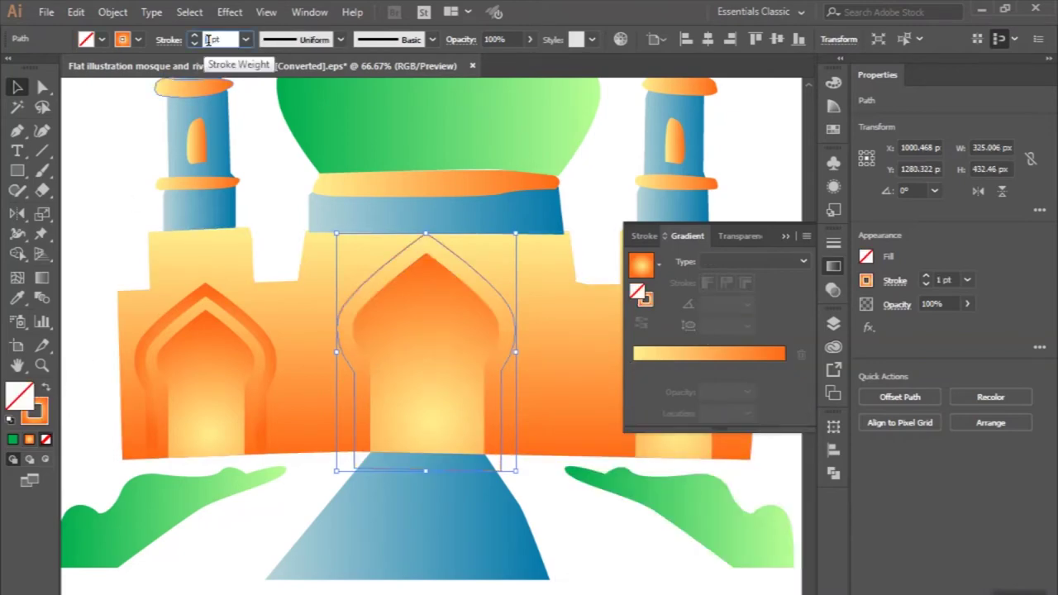
text(20)
key(Return)
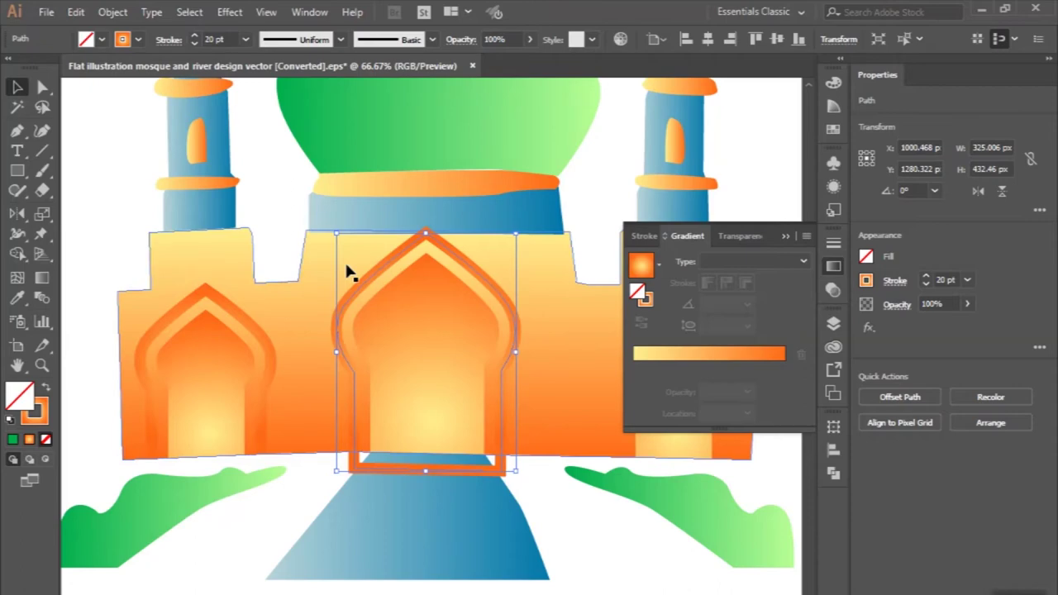
click(112, 12)
click(165, 171)
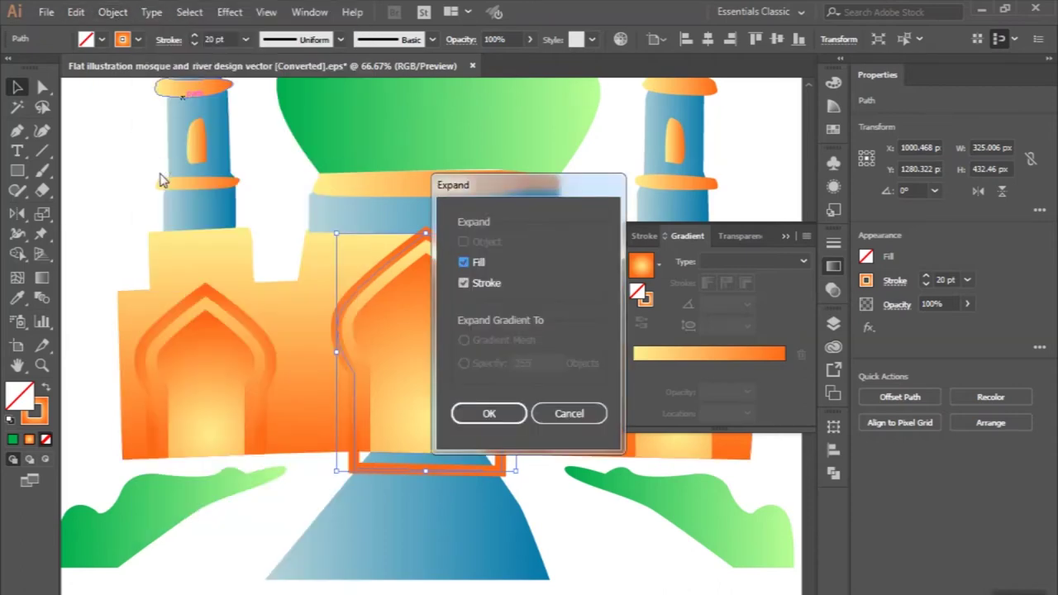
key(Return)
Step: Scroll right and select the small right arch
scroll(496, 378, right, 3)
scroll(496, 380, right, 3)
click(495, 379)
click(113, 12)
mouse_move(177, 391)
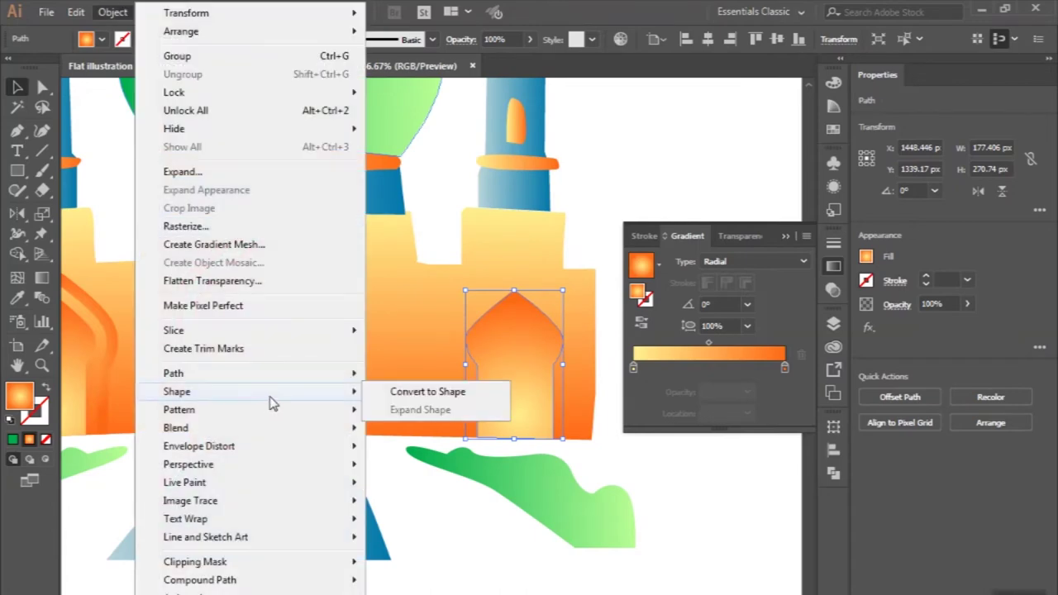
Step: Offset the right arch 30 px and make the copy a 20 pt gradient outline
mouse_move(173, 373)
click(418, 435)
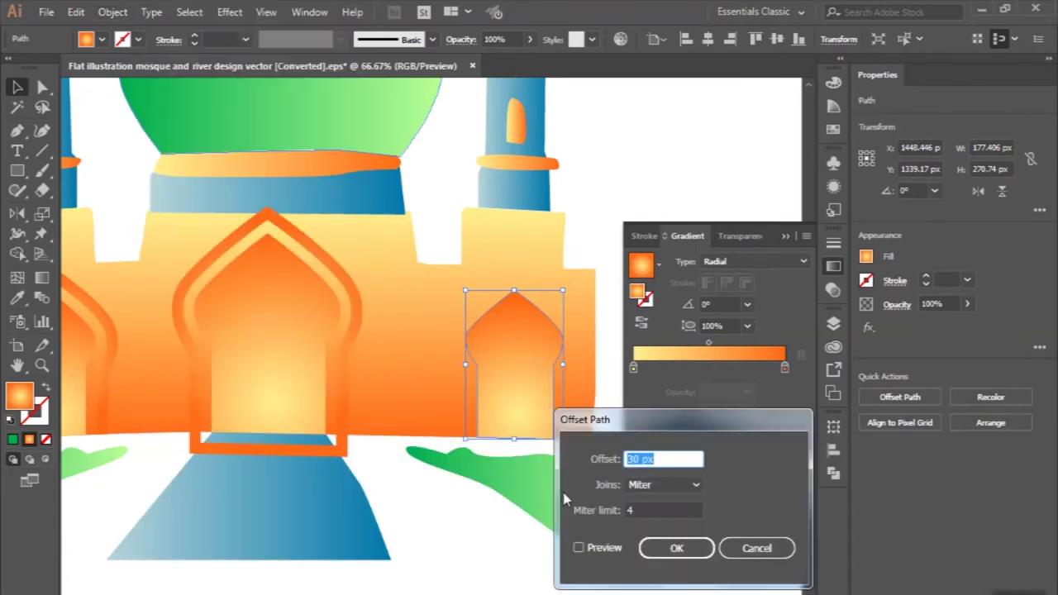
click(605, 550)
click(676, 548)
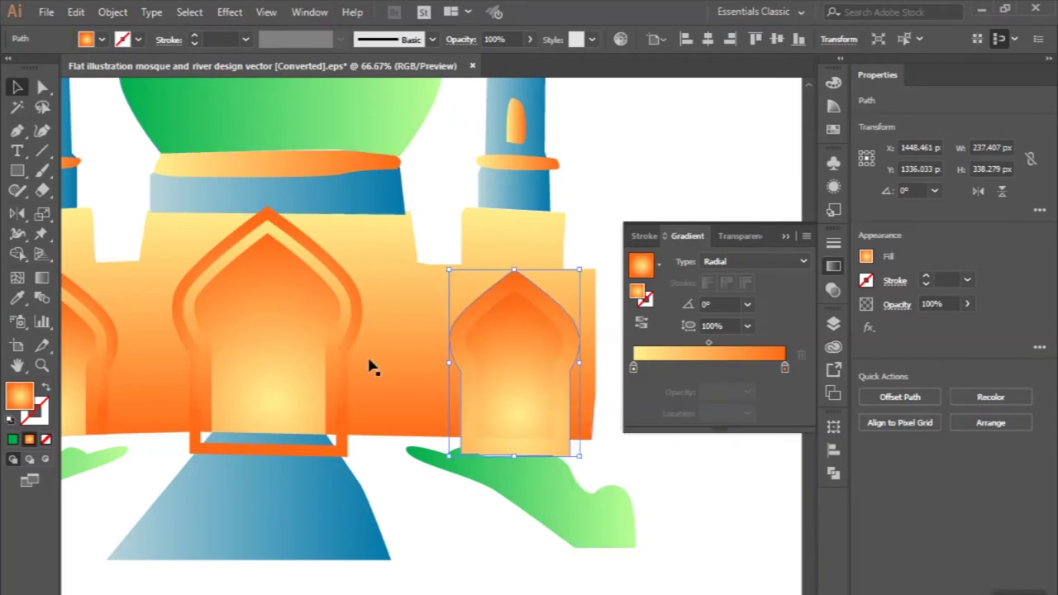
click(46, 388)
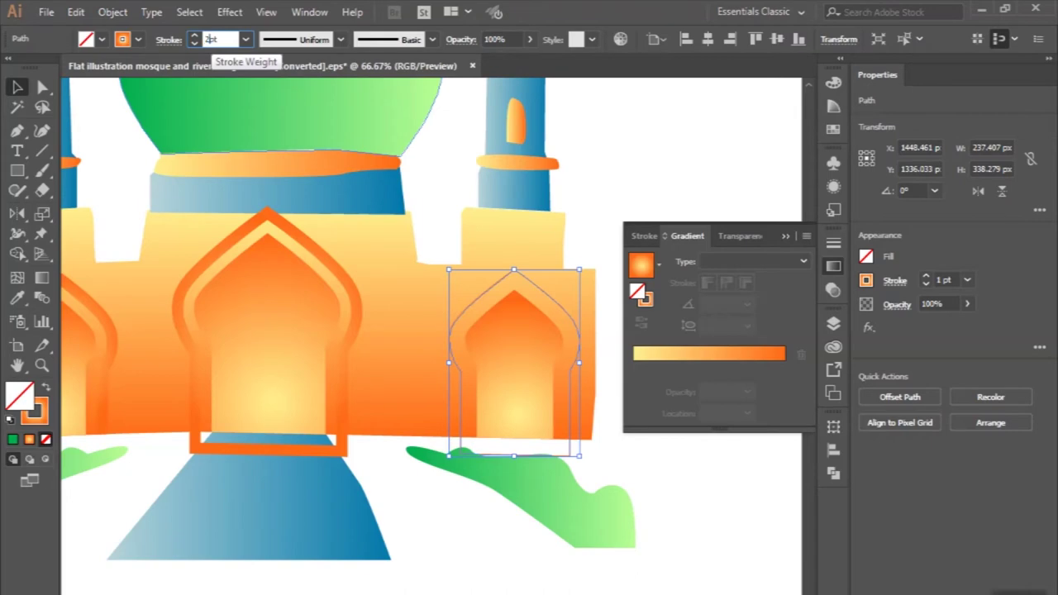
key(Return)
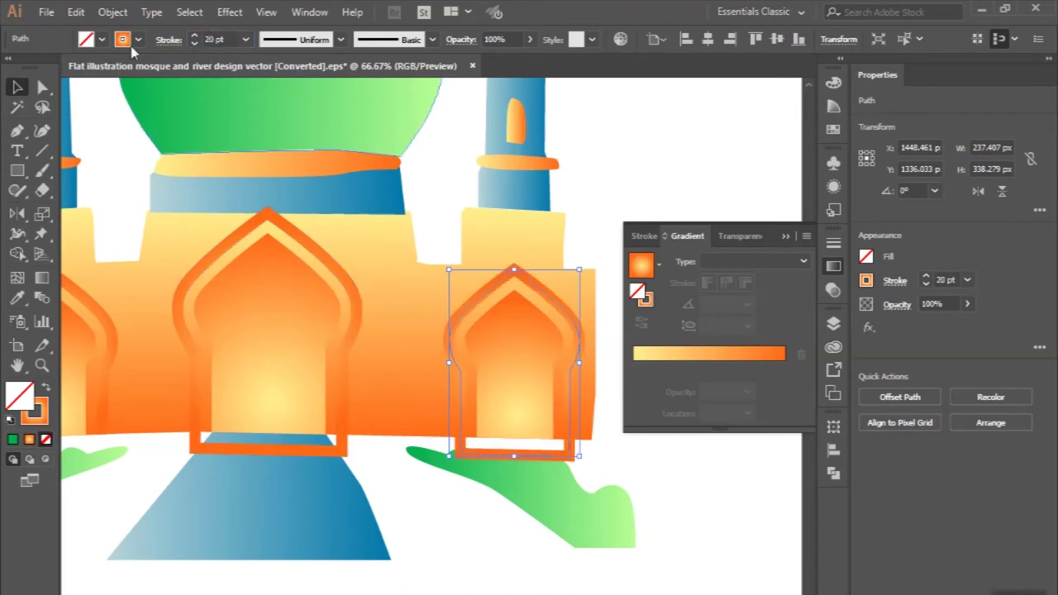
Step: Expand the right arch's outline into shapes, then select the central arch and its ring
click(112, 11)
click(177, 170)
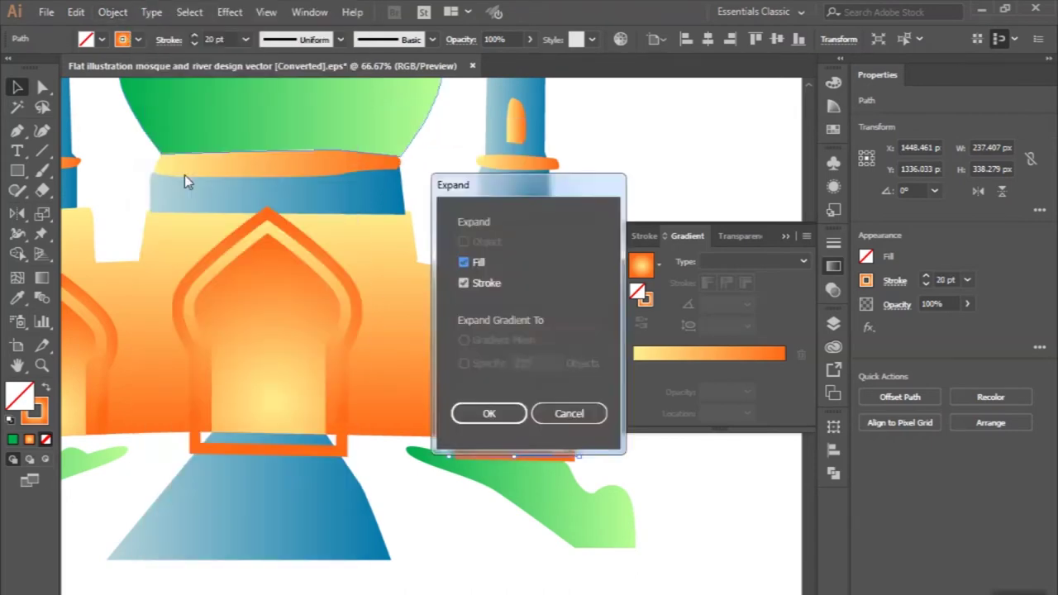
key(Return)
click(307, 417)
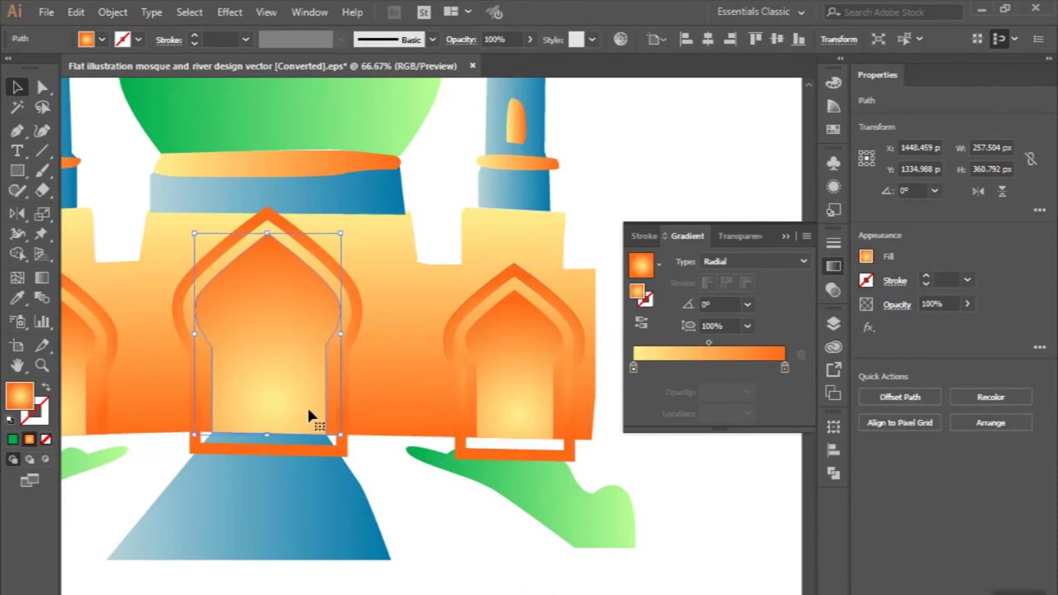
shift+click(342, 390)
Step: Move the central arch and its orange ring 37 px down
key(ctrl+equal)
drag(272, 306, 272, 336)
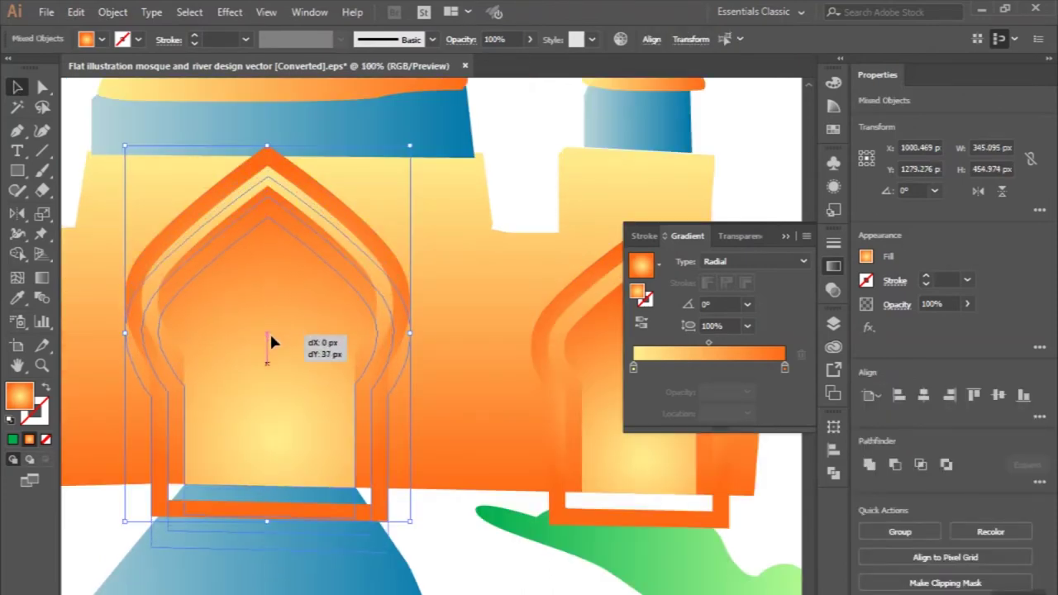
drag(270, 334, 269, 334)
key(ctrl+minus)
key(ctrl+minus)
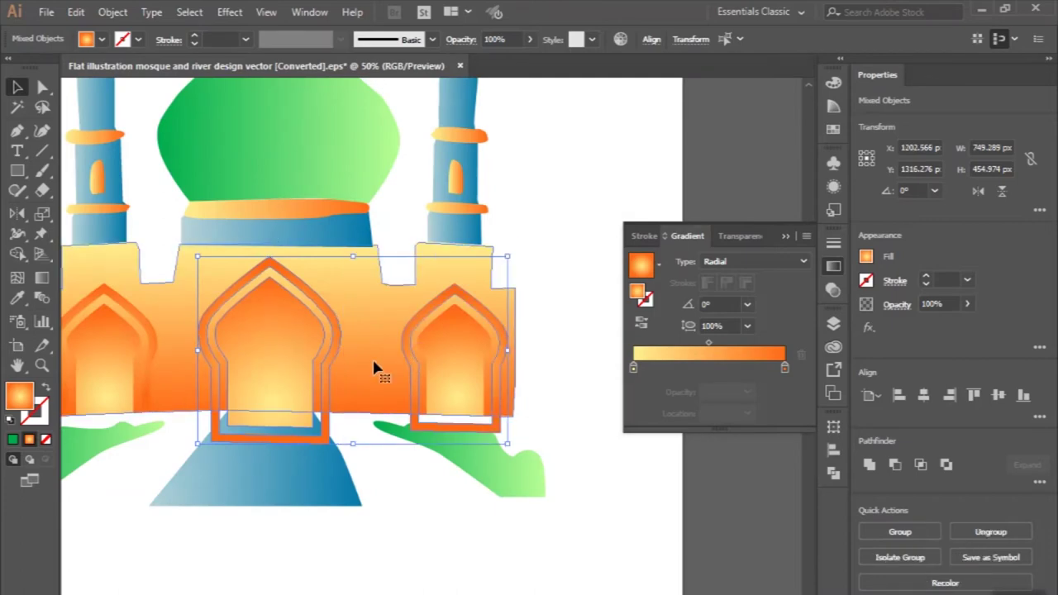
Step: Lasso-select the wall with its arches, then deselect and look over the whole mosque
click(17, 254)
mouse_move(215, 447)
mouse_down()
mouse_move(221, 434)
mouse_move(257, 430)
mouse_up()
key(ctrl+minus)
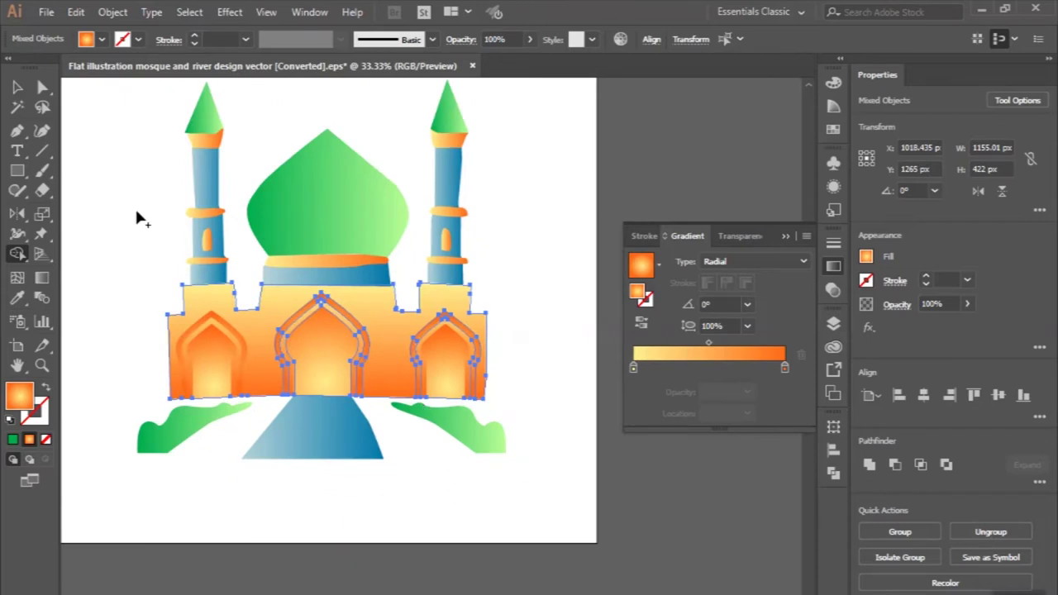
key(v)
click(109, 187)
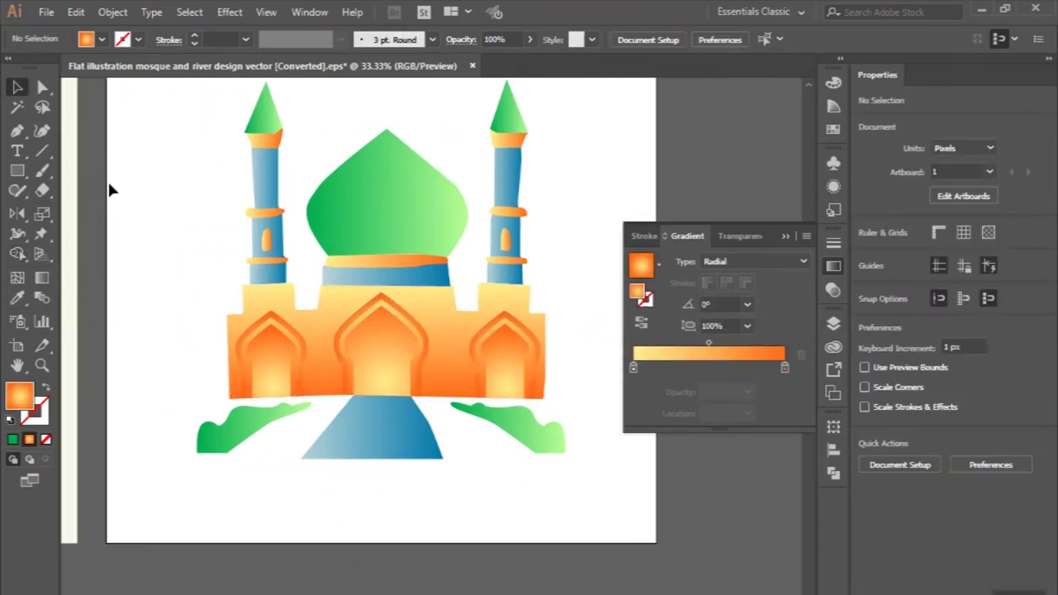
scroll(373, 376, up, 5)
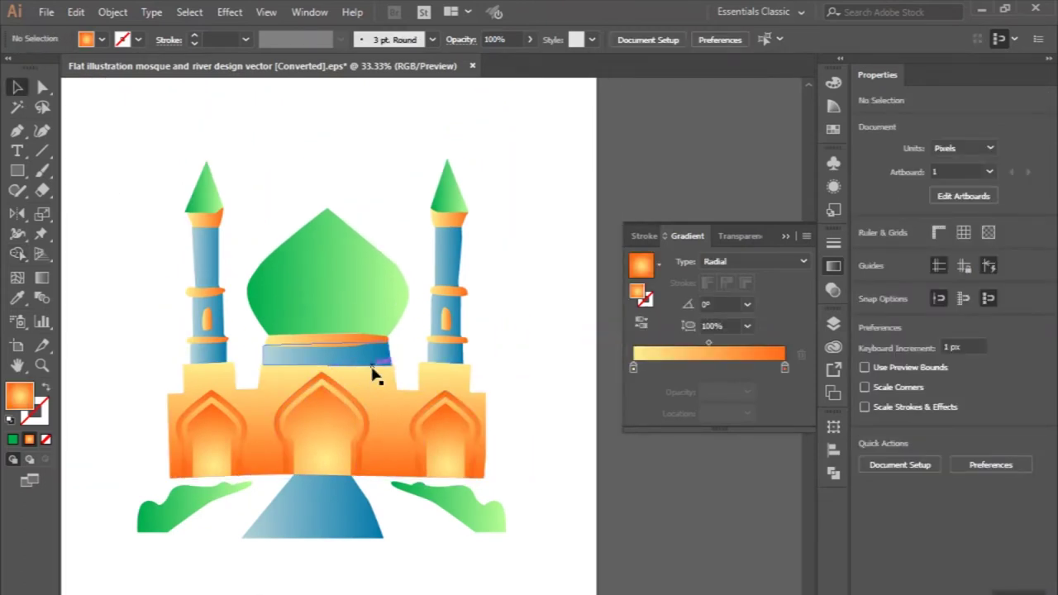
scroll(363, 457, down, 2)
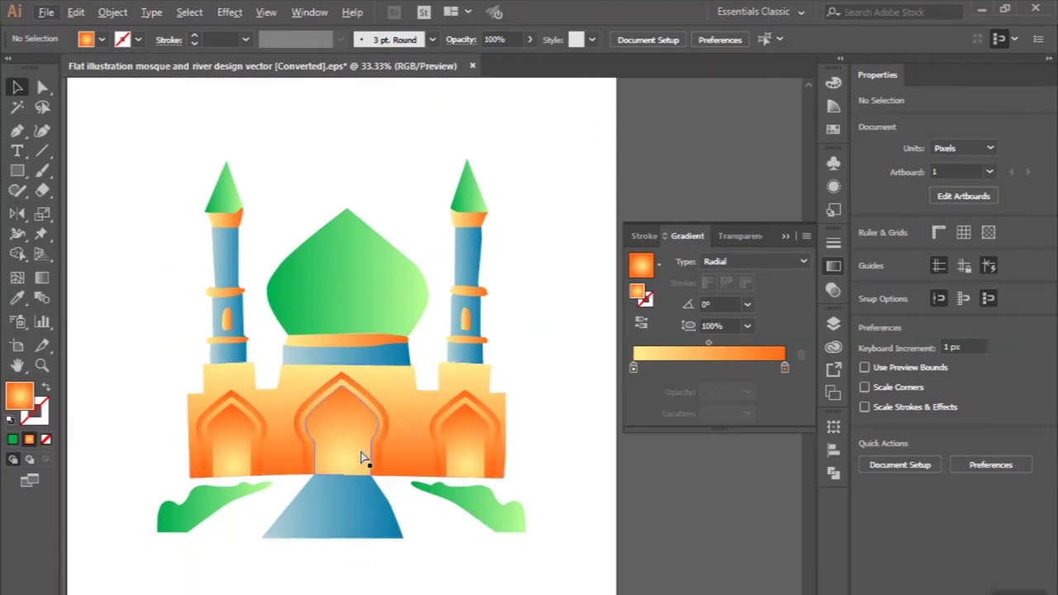
scroll(362, 458, down, 2)
scroll(371, 394, up, 1)
scroll(373, 396, up, 2)
scroll(372, 395, up, 2)
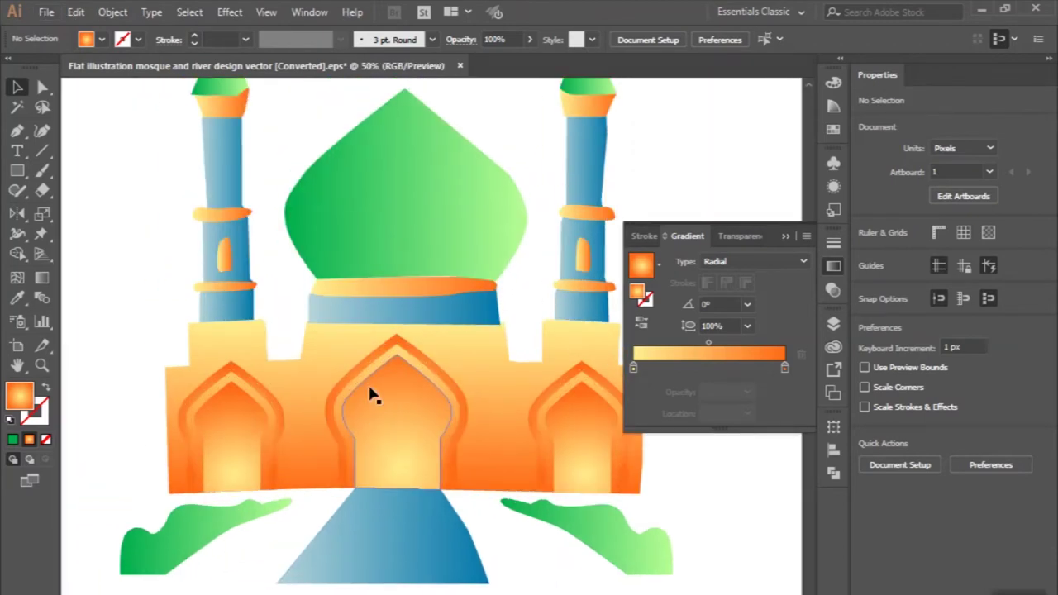
scroll(243, 326, up, 1)
scroll(240, 326, up, 1)
scroll(236, 331, down, 1)
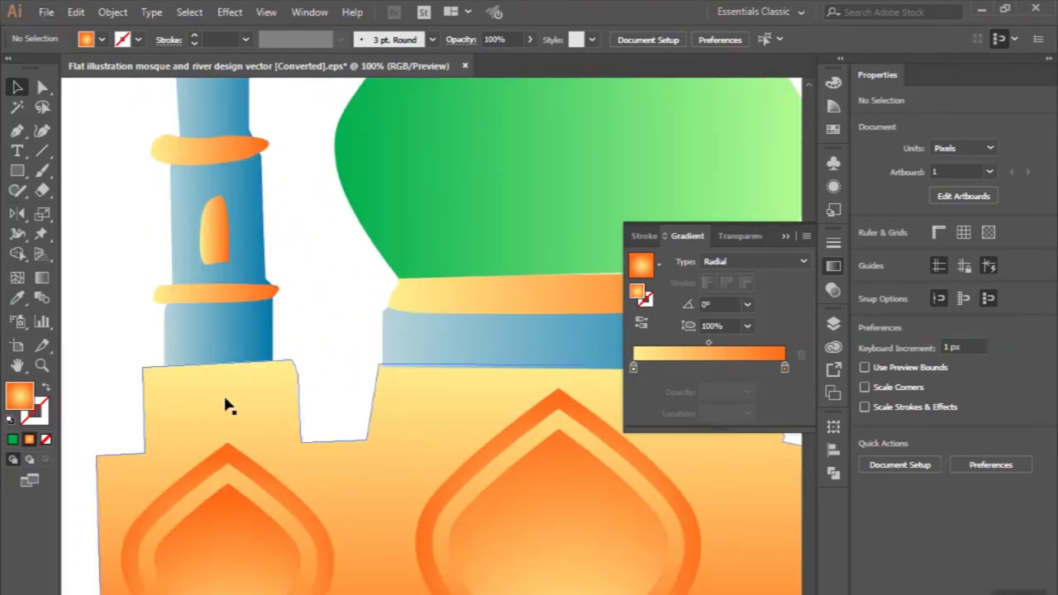
Step: Pen-draw an L-shaped orange strip along the left block's bottom and right edges
click(16, 131)
scroll(157, 451, up, 2)
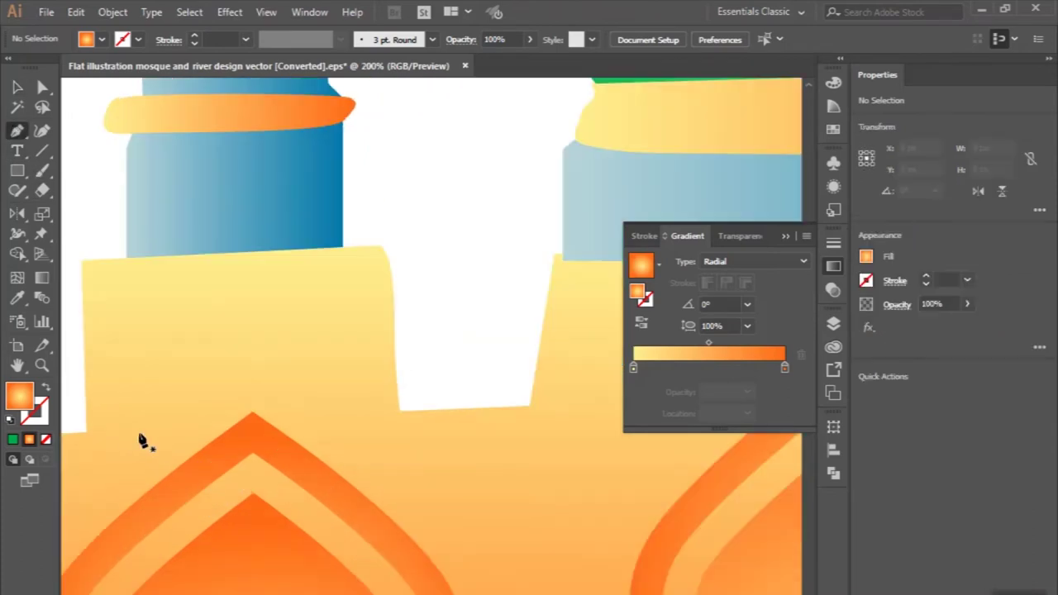
click(86, 433)
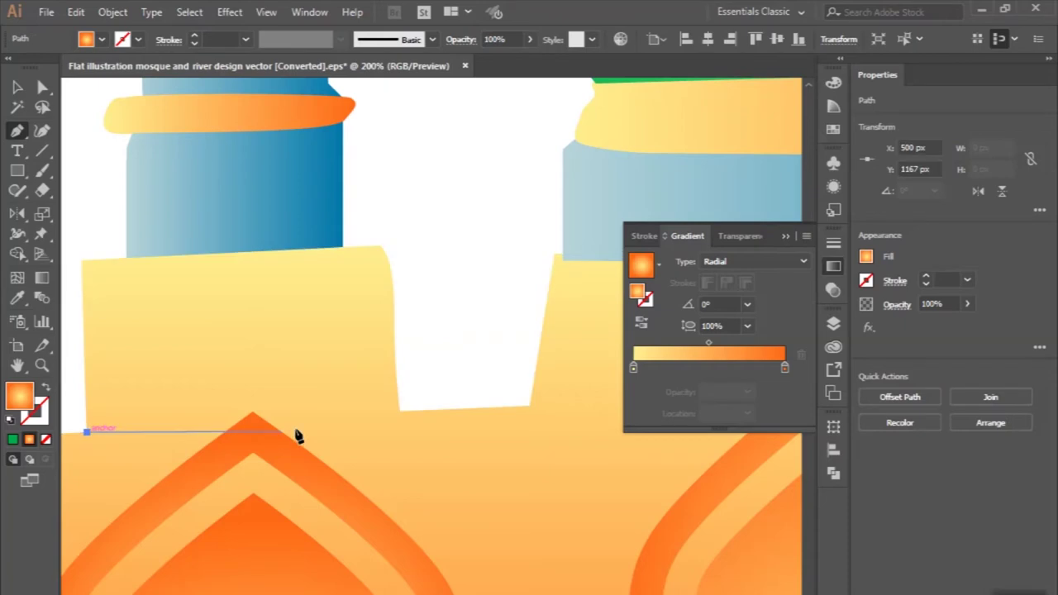
click(376, 423)
click(398, 411)
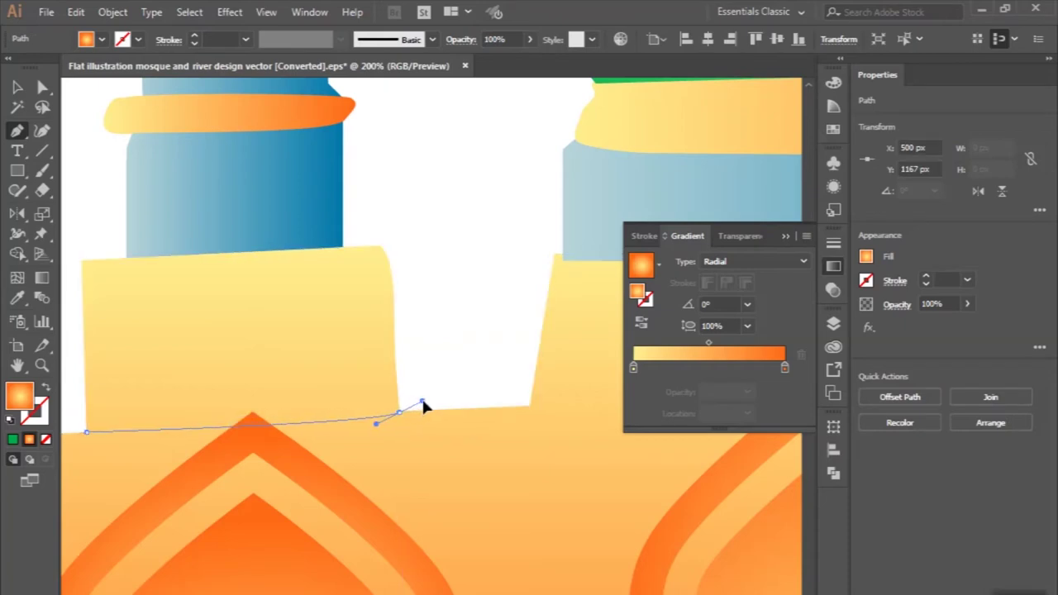
click(422, 402)
drag(387, 229, 370, 230)
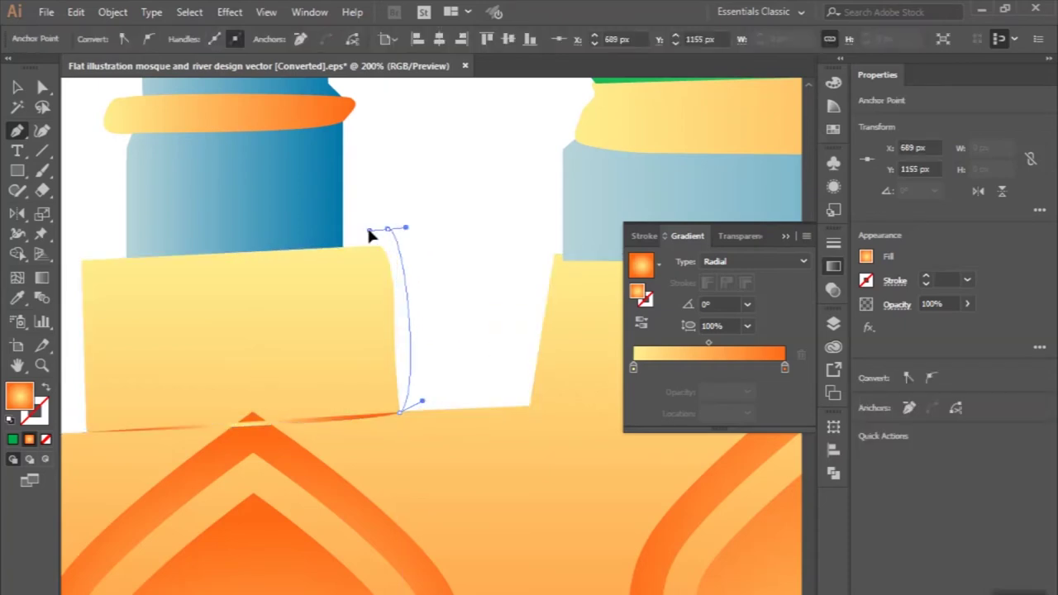
drag(372, 355, 376, 418)
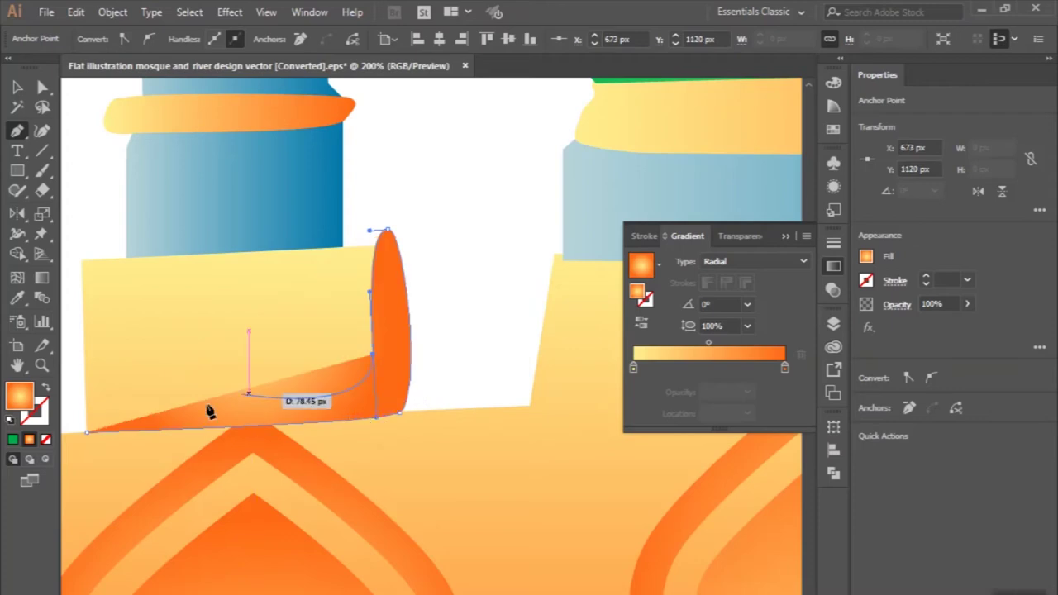
scroll(162, 413, left, 3)
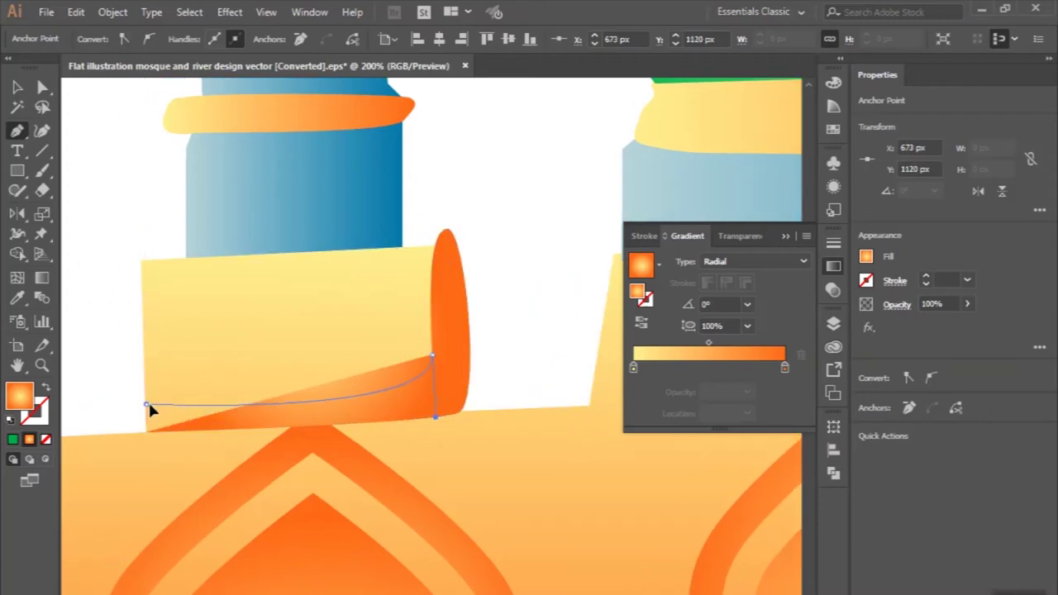
drag(145, 430, 152, 438)
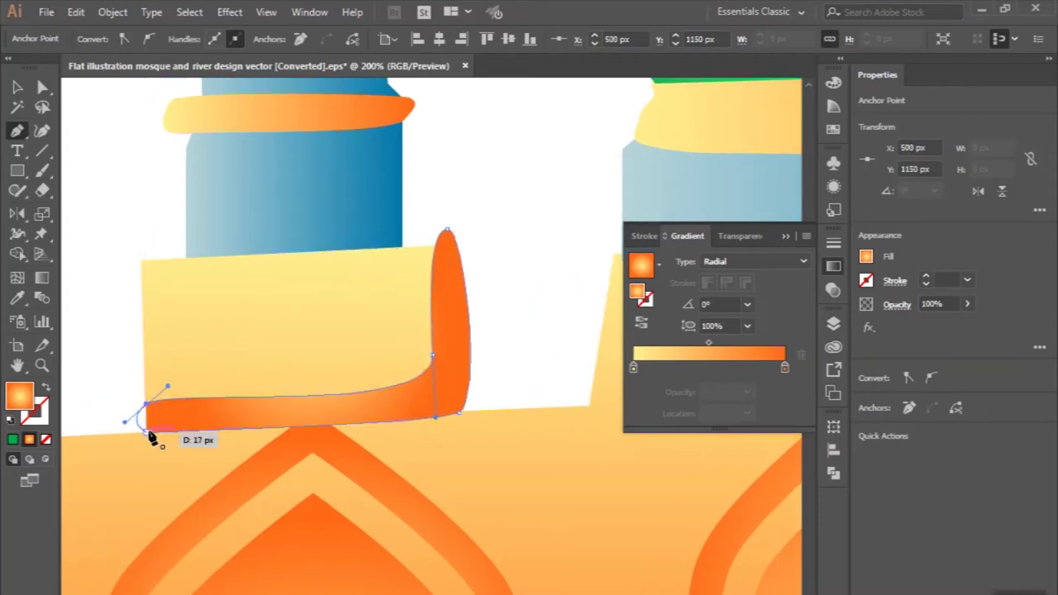
Step: Trim the strip's overhang outside the yellow block with Shape Builder, then deselect and zoom out
click(17, 87)
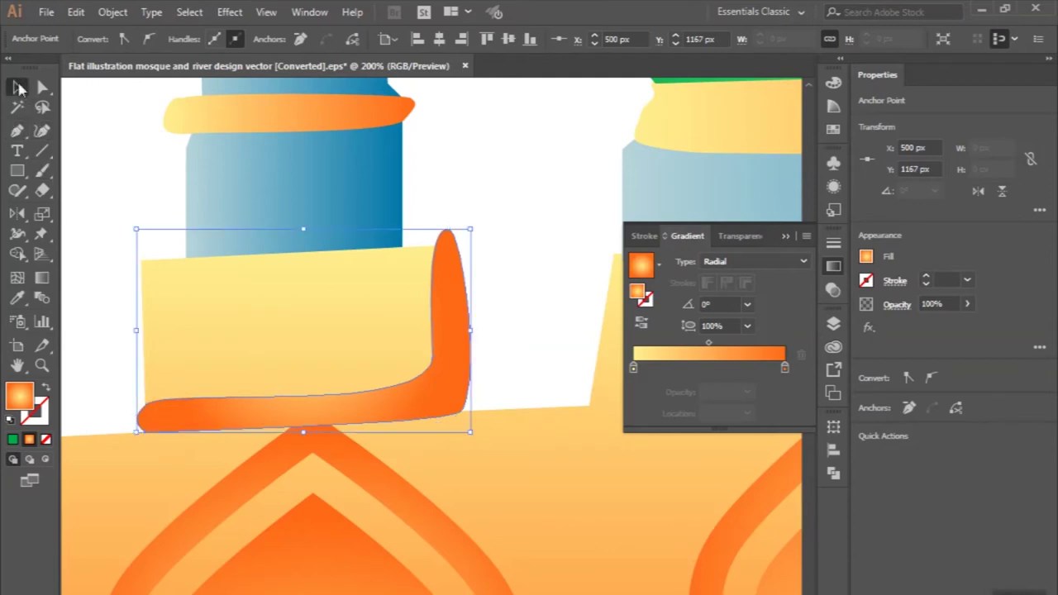
shift+click(253, 371)
click(15, 257)
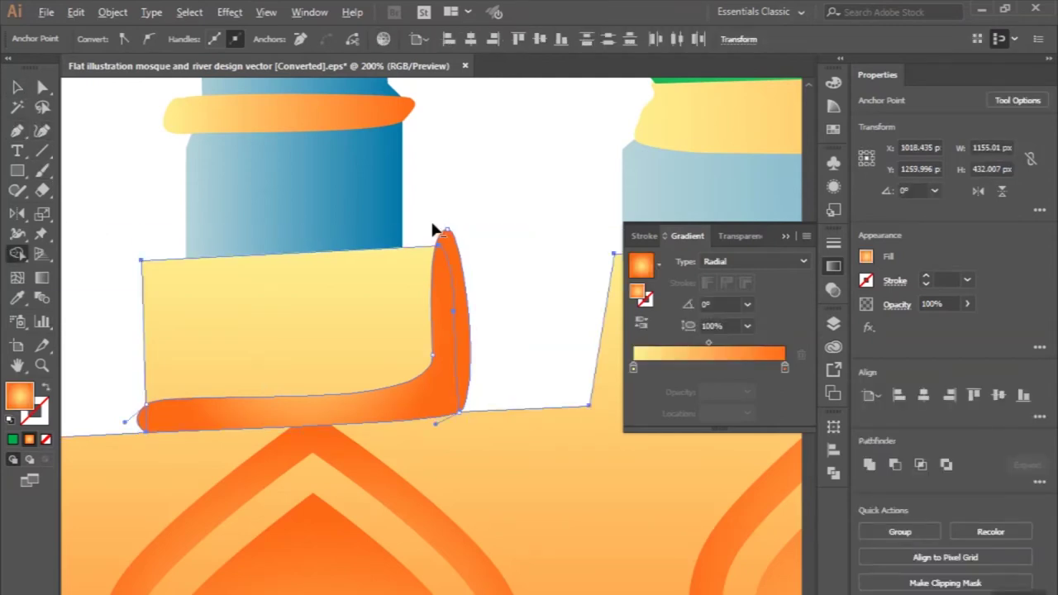
drag(433, 227, 446, 248)
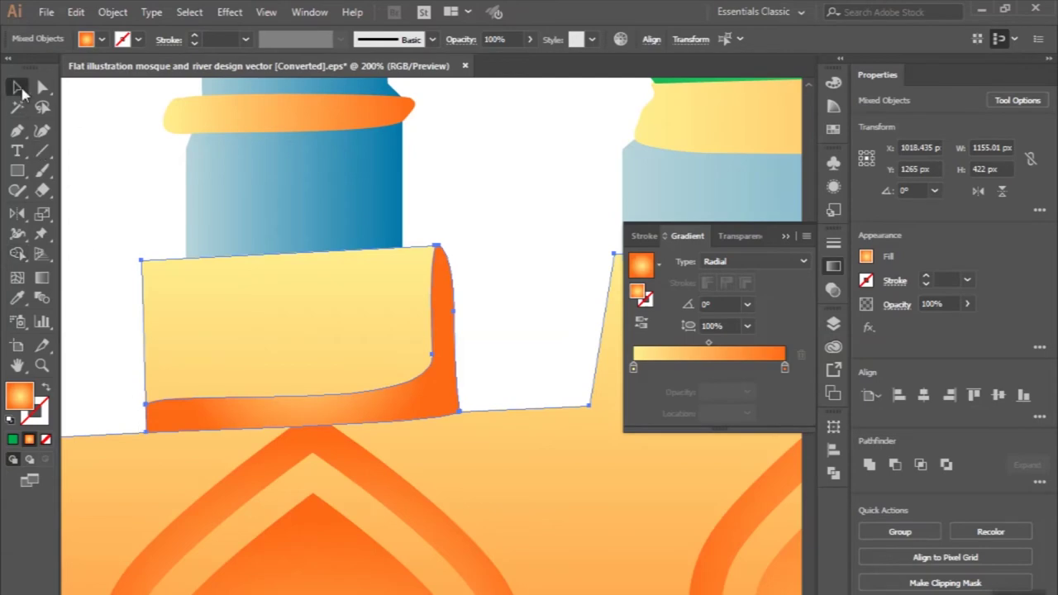
click(107, 158)
key(ctrl+minus)
key(ctrl+minus)
key(ctrl+minus)
key(ctrl+minus)
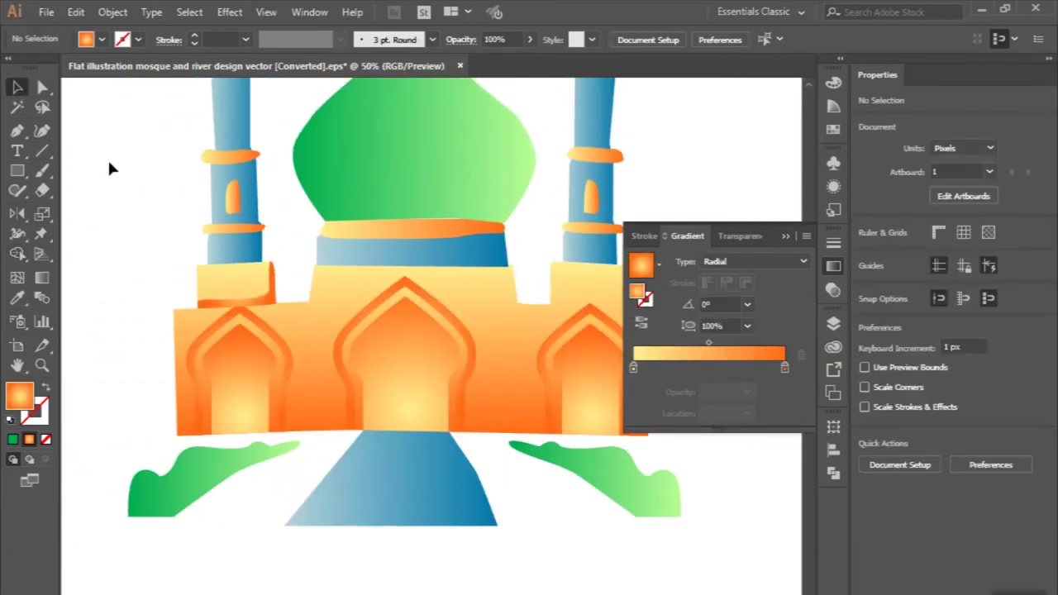
key(ctrl+minus)
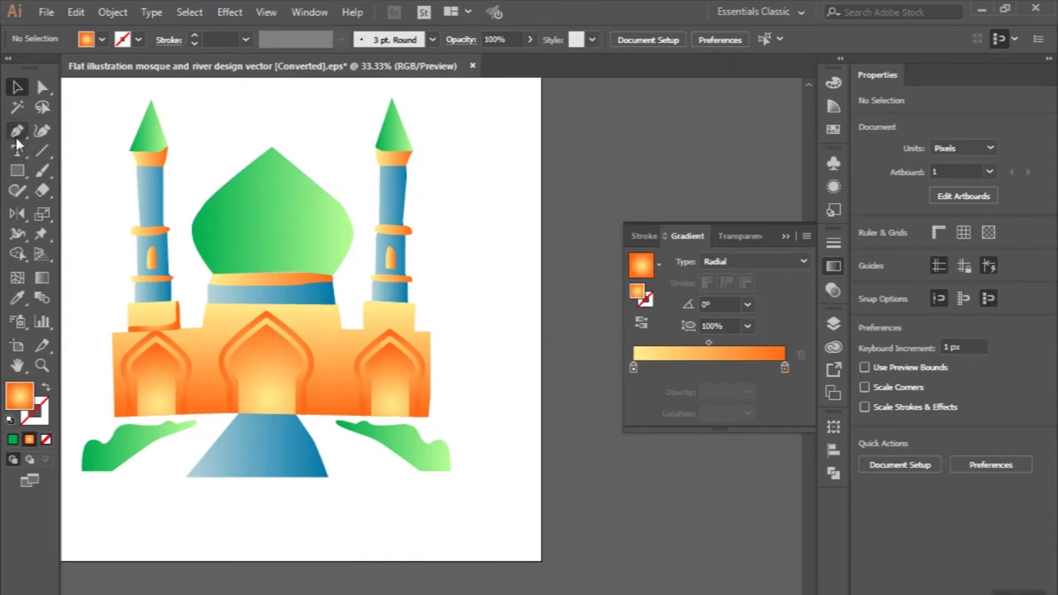
click(17, 132)
Step: Pen-draw an L-shaped strip along the right block's left and bottom edges
scroll(397, 295, up, 3)
scroll(389, 339, up, 2)
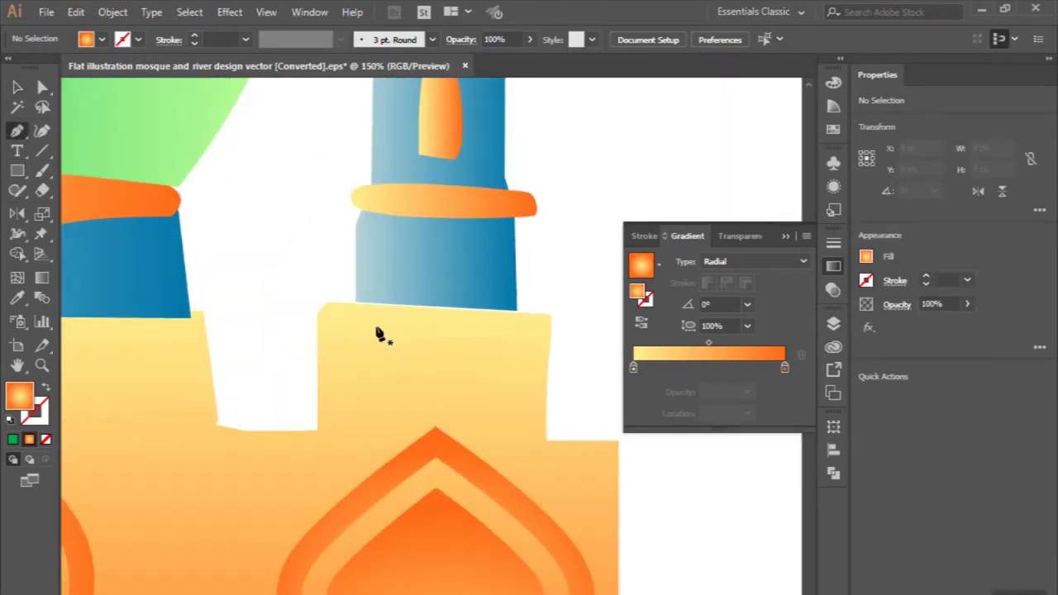
click(343, 295)
click(344, 416)
click(344, 407)
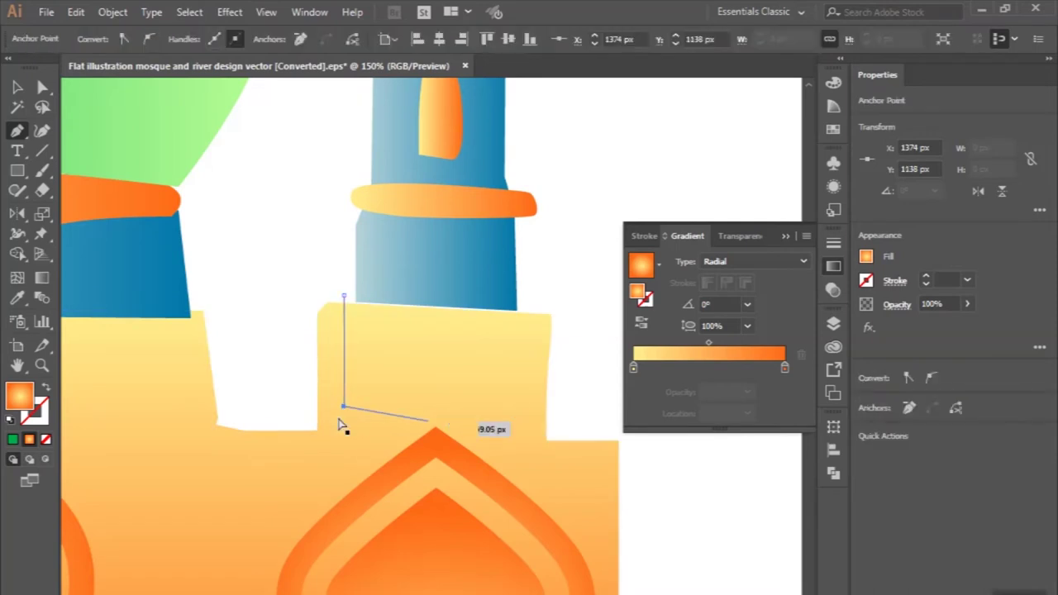
click(344, 407)
drag(344, 400, 346, 416)
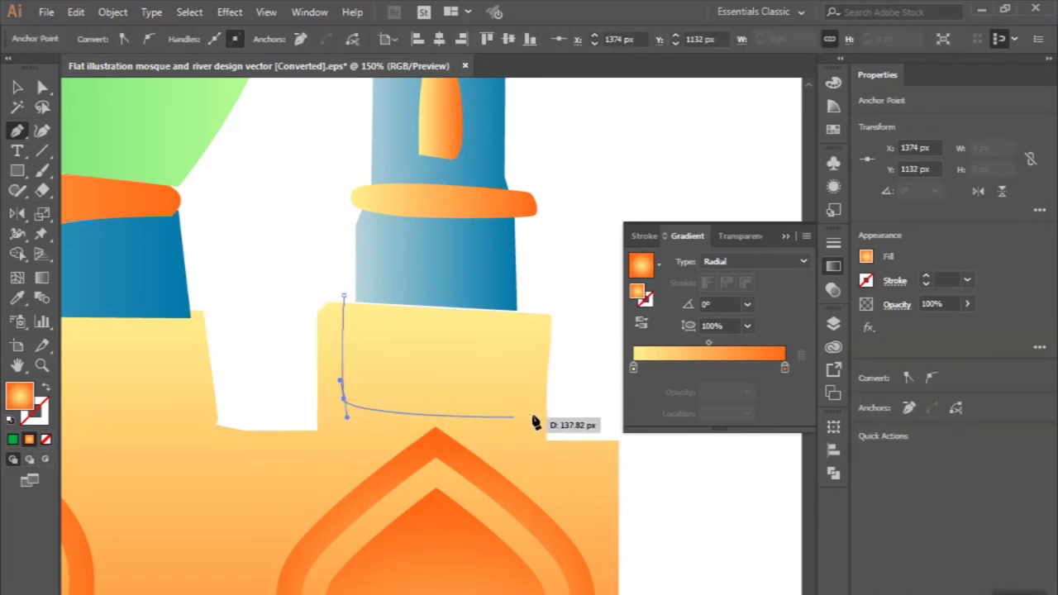
click(546, 440)
click(287, 432)
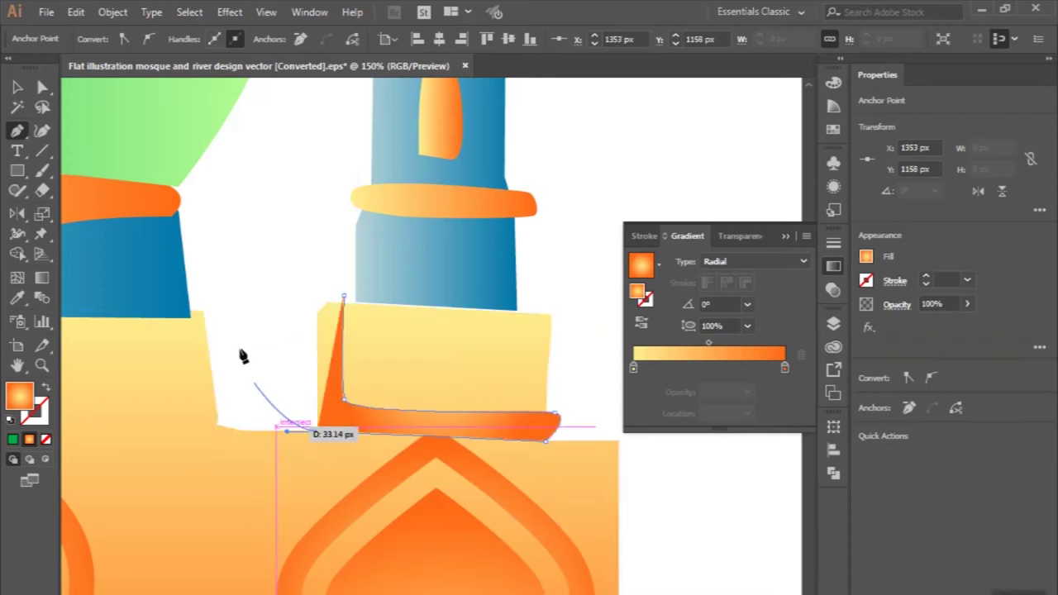
drag(299, 295, 327, 290)
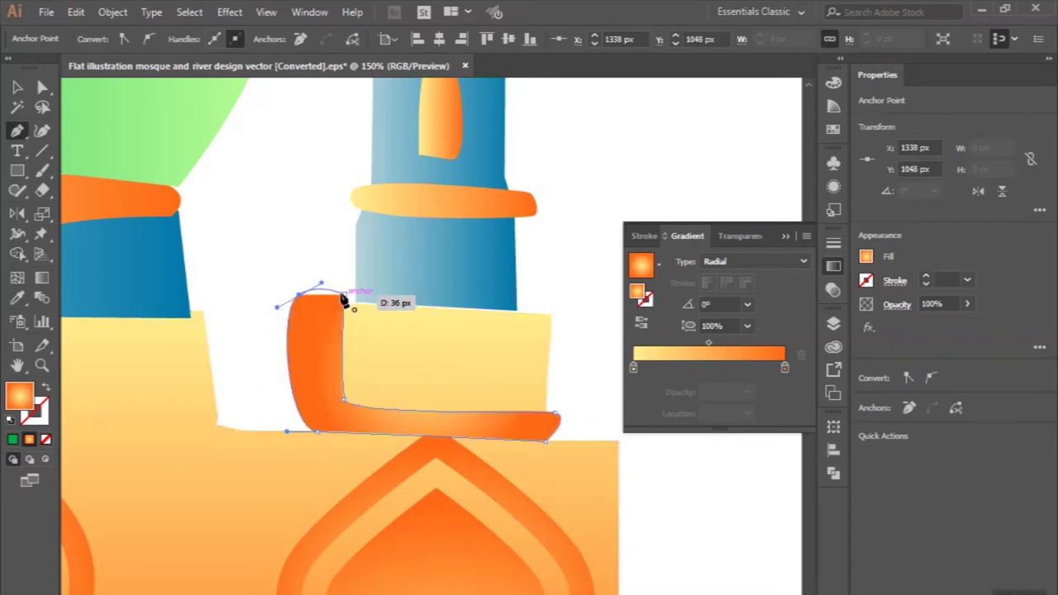
Step: Trim the strip's bulge left of the block with Shape Builder, then deselect and zoom out
click(18, 88)
shift+click(379, 340)
shift+click(100, 324)
click(16, 254)
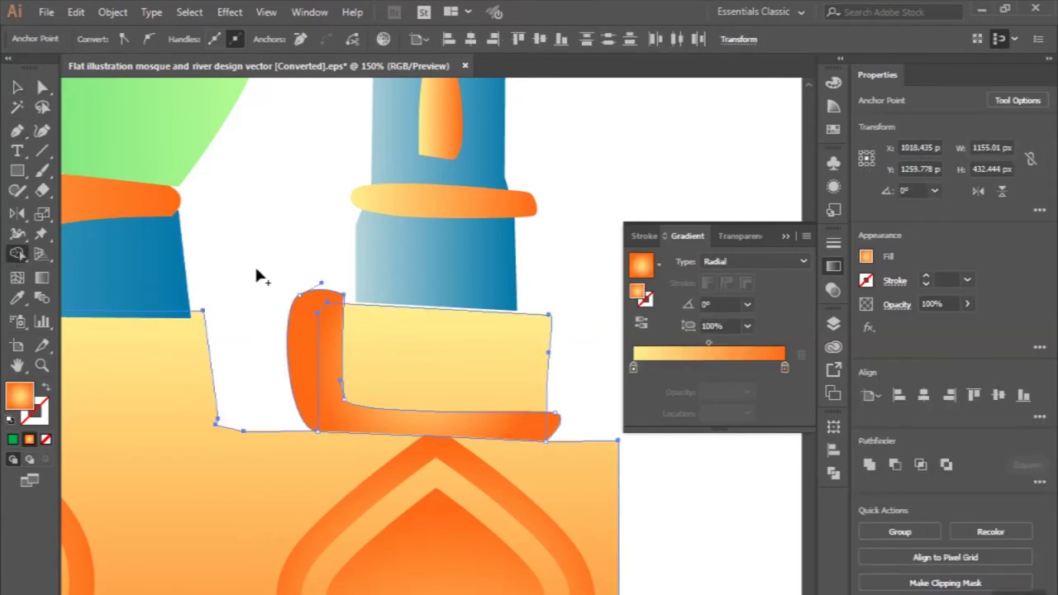
alt+click(299, 310)
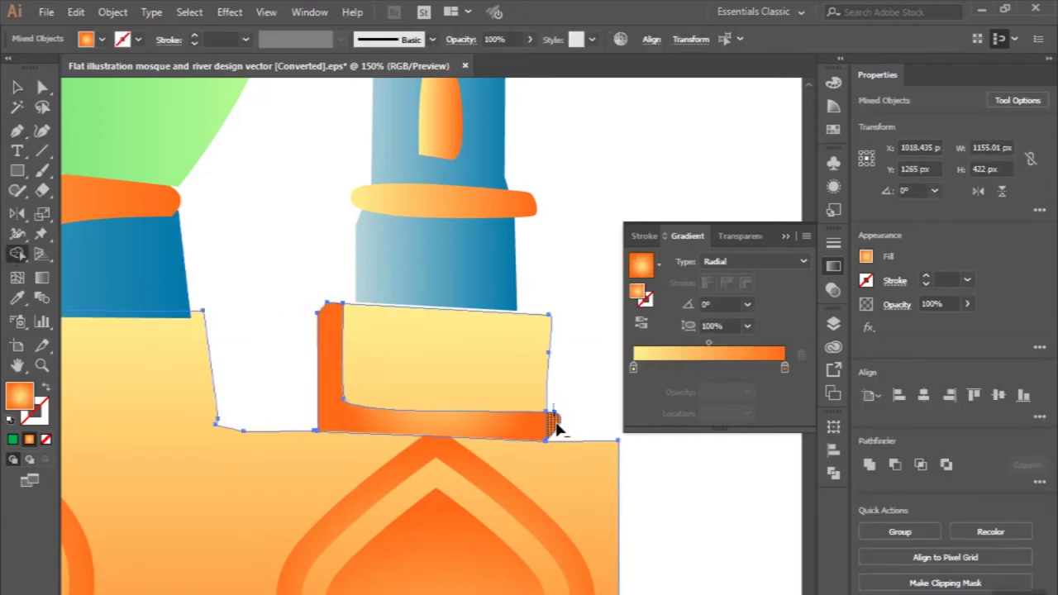
key(ctrl+minus)
key(ctrl+minus)
key(ctrl+minus)
click(18, 87)
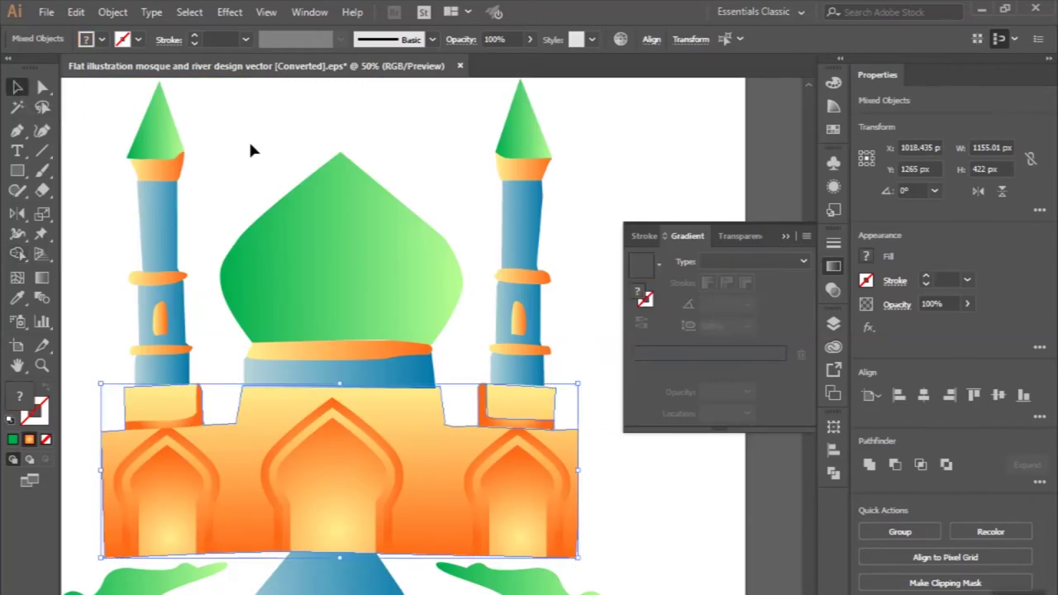
click(248, 139)
key(ctrl+minus)
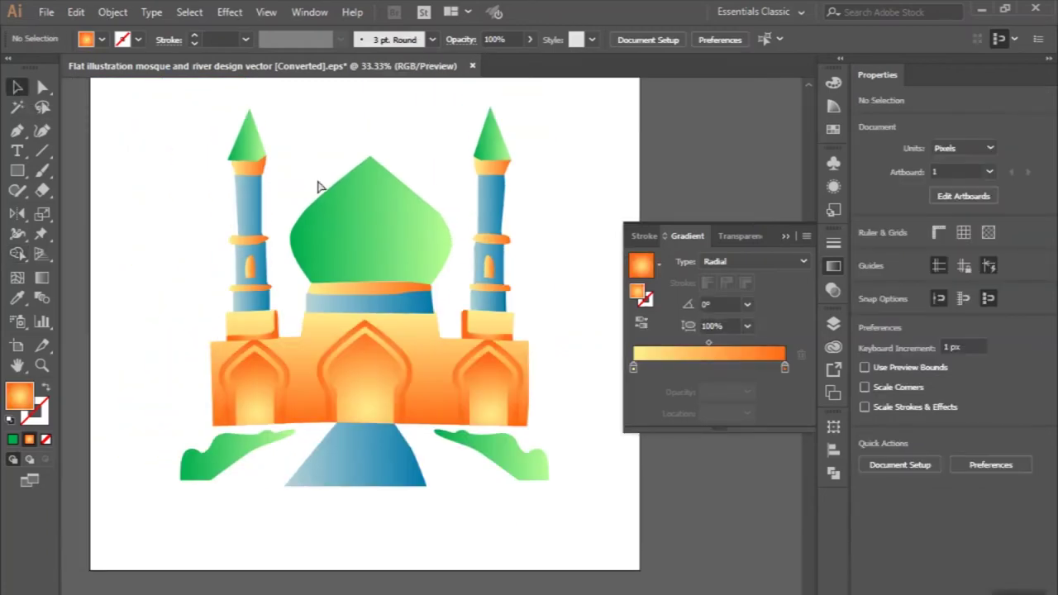
click(17, 133)
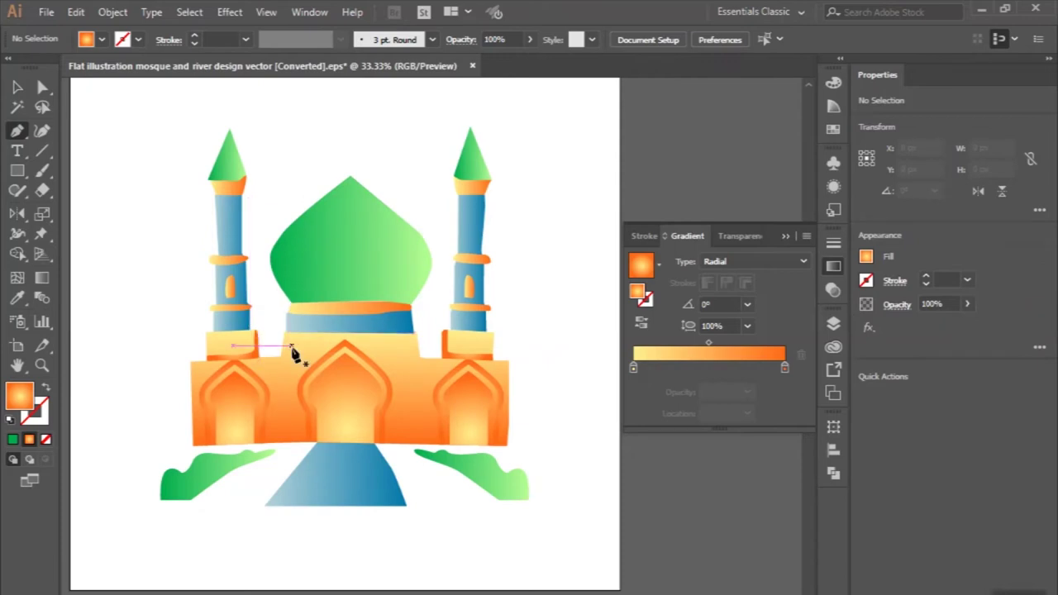
Step: Begin a pen shape along the bottom edge of the blue drum band
scroll(291, 355, up, 2)
alt+scroll(303, 359, up, 1)
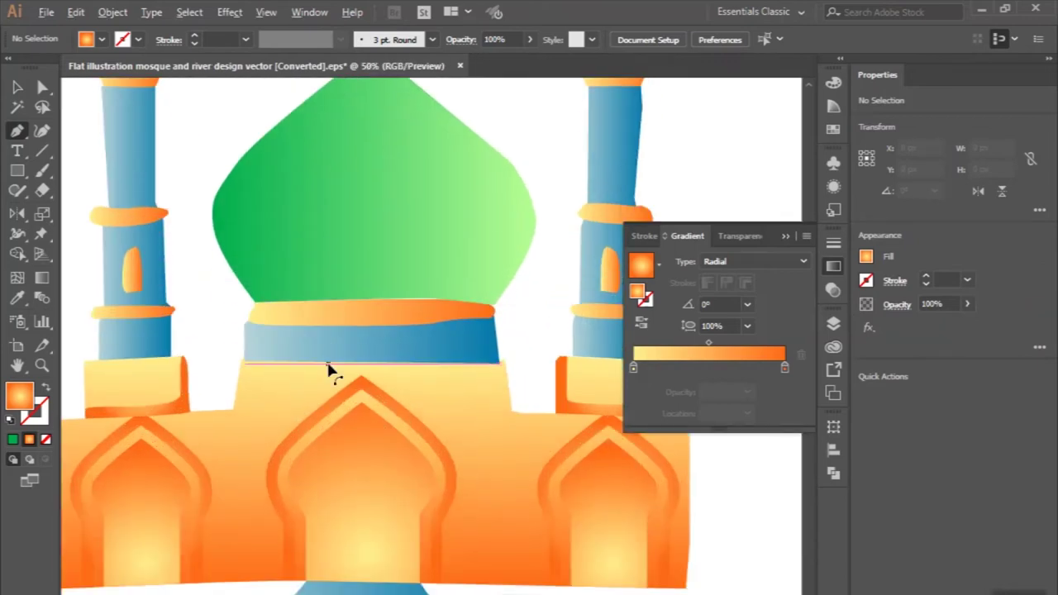
alt+scroll(328, 369, down, 1)
click(341, 368)
alt+scroll(339, 369, up, 3)
alt+scroll(284, 362, up, 1)
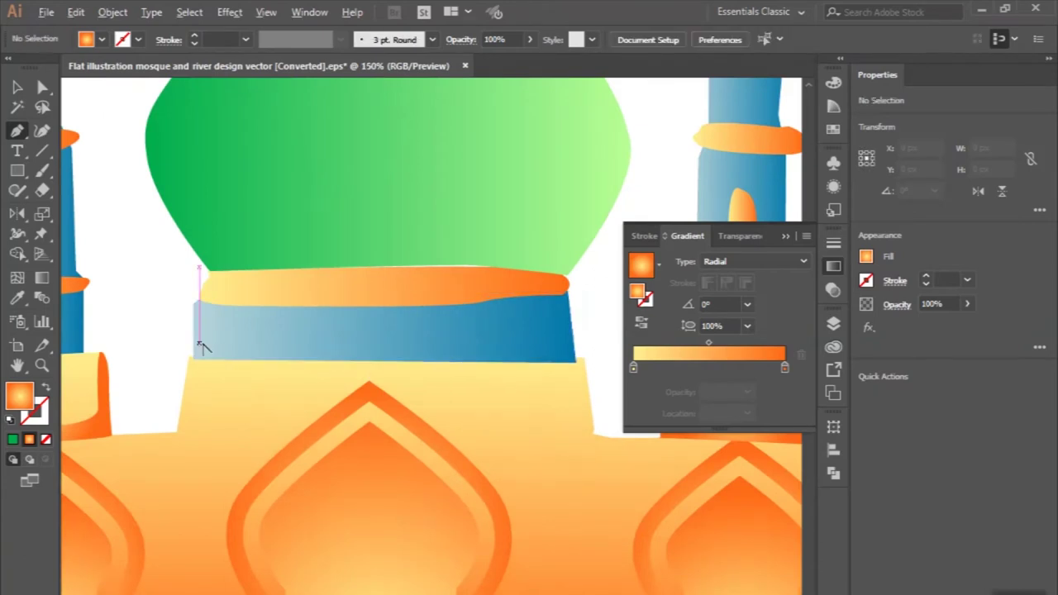
alt+scroll(203, 347, up, 1)
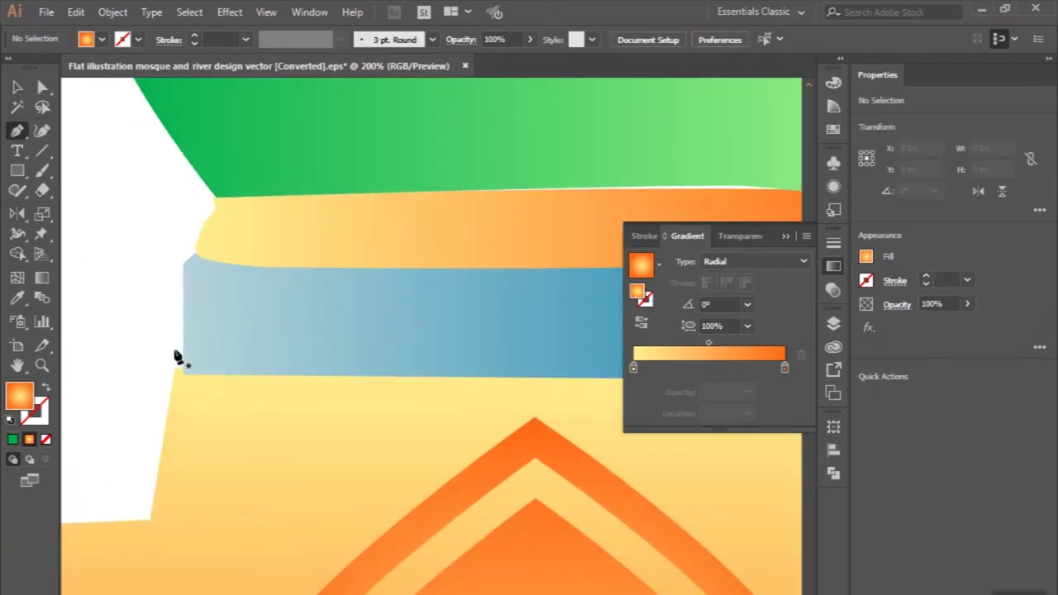
click(176, 357)
Step: Curve the strip around the band's right end and close it beneath the band
alt+scroll(176, 358, down, 1)
scroll(177, 359, right, 3)
scroll(177, 359, right, 3)
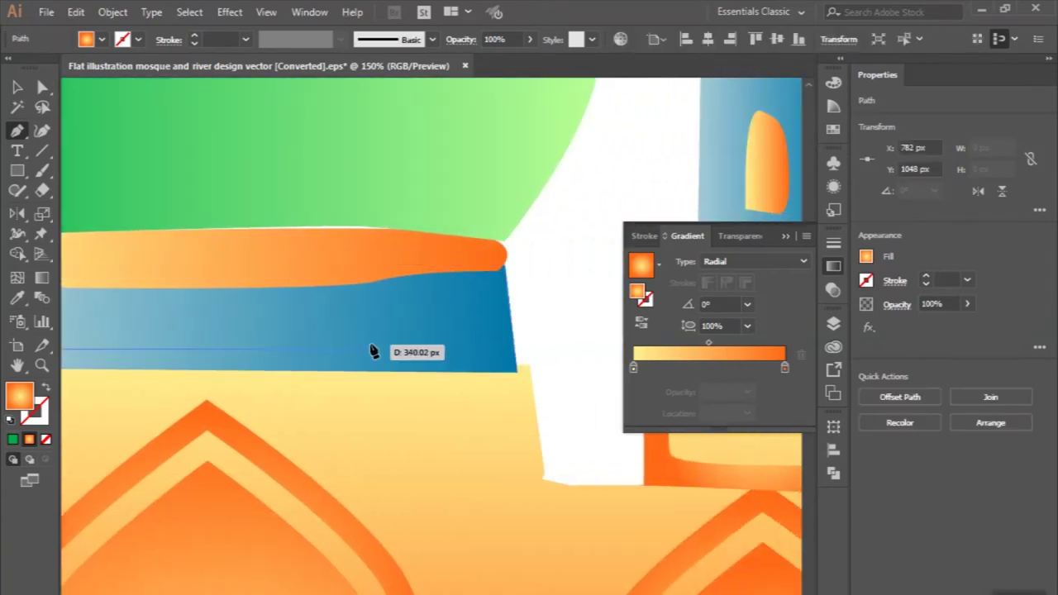
click(497, 351)
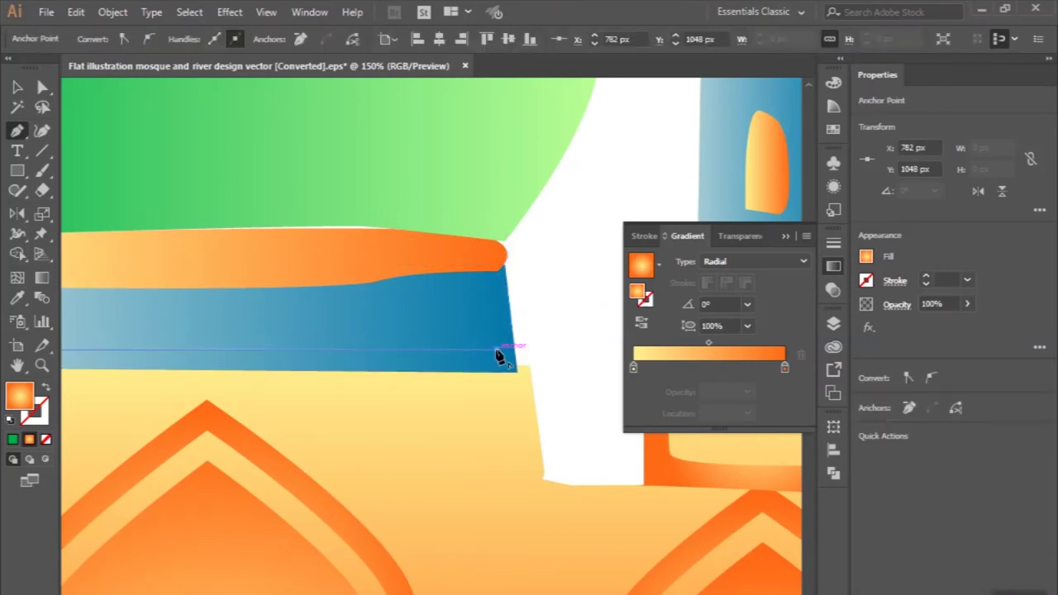
click(495, 270)
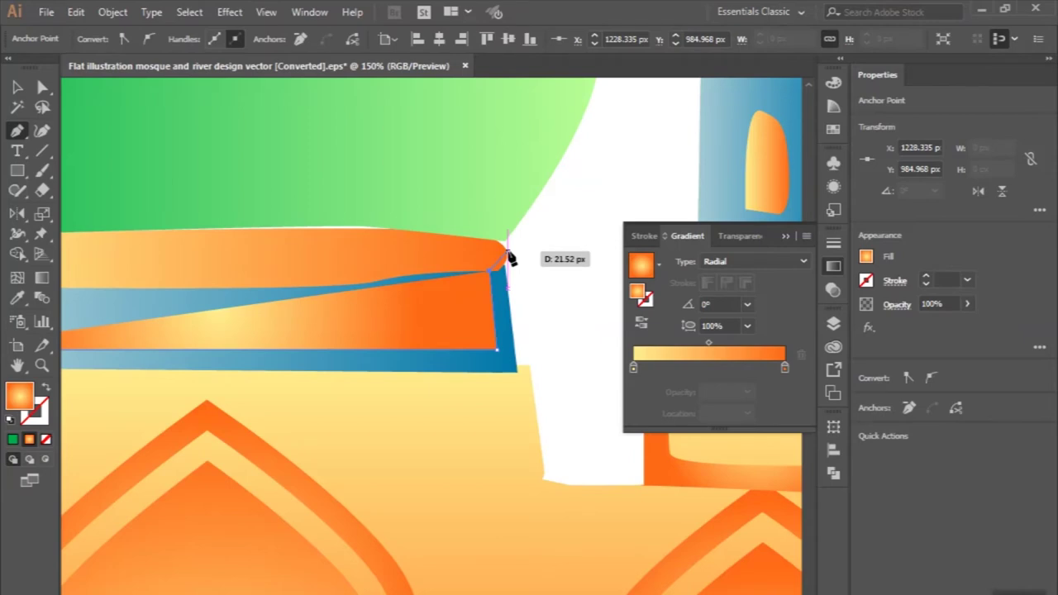
drag(529, 365, 521, 391)
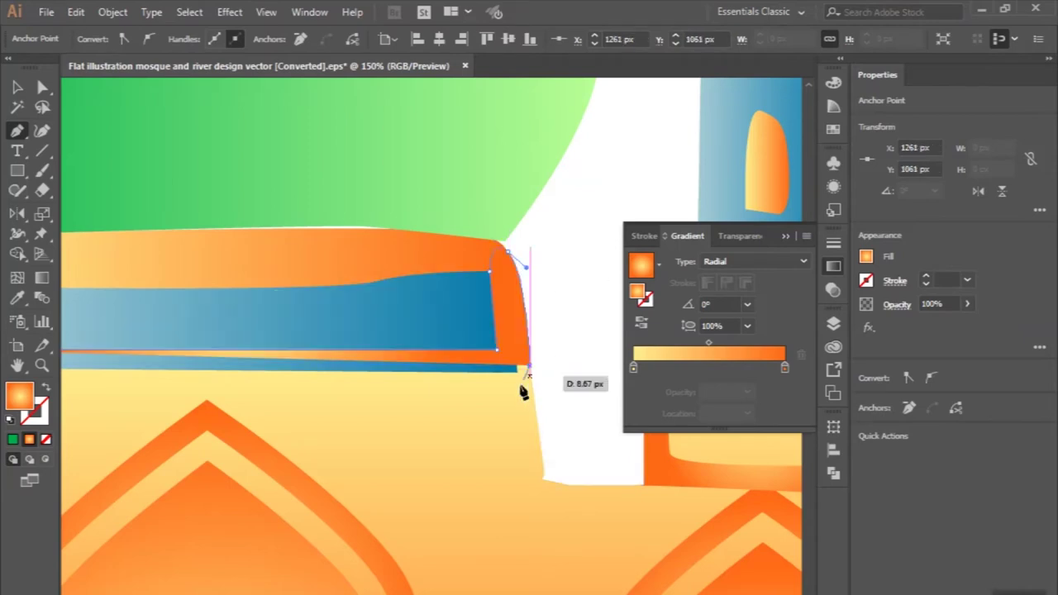
key(ctrl+minus)
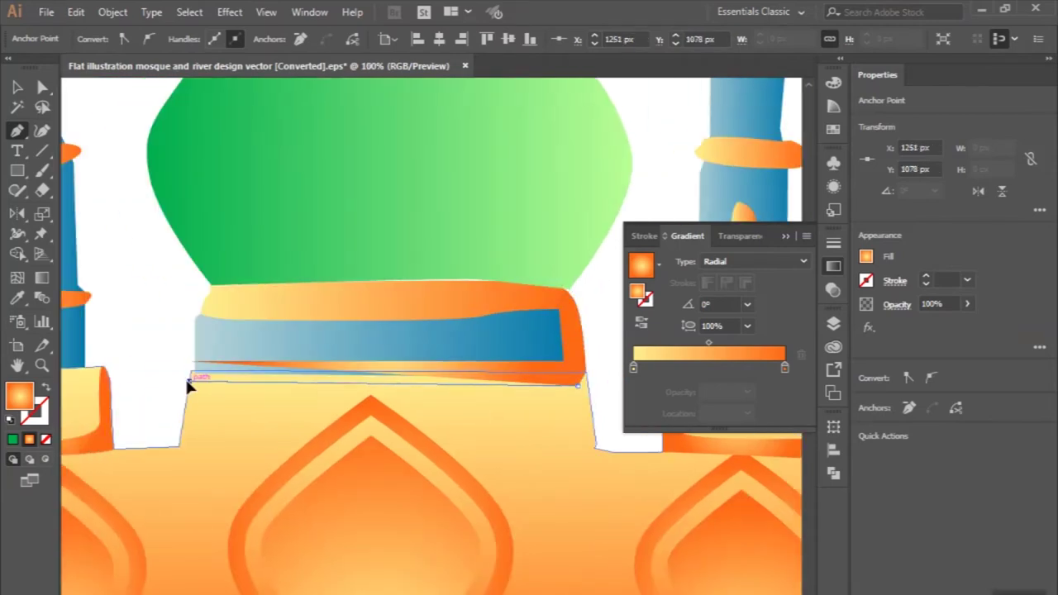
click(192, 368)
Step: Eyedrop the blue band's gradient onto the new strip and make it radial
key(i)
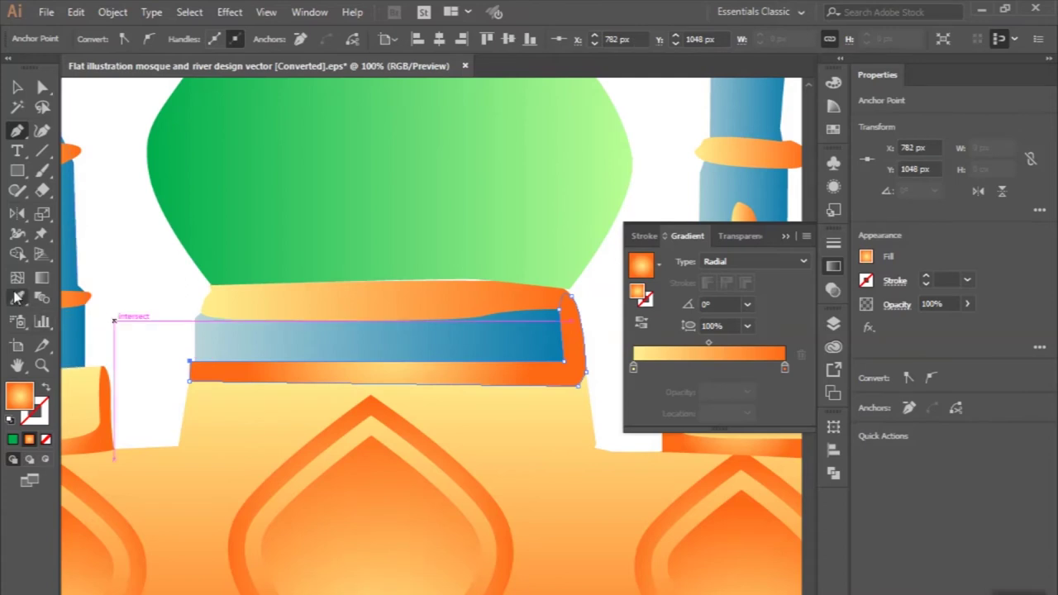
click(214, 328)
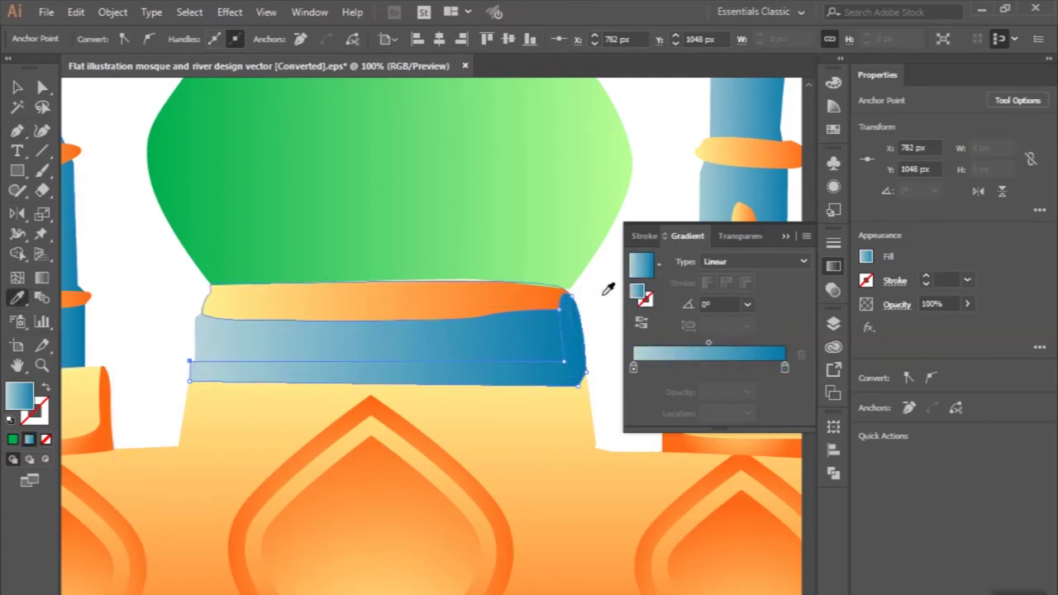
click(713, 262)
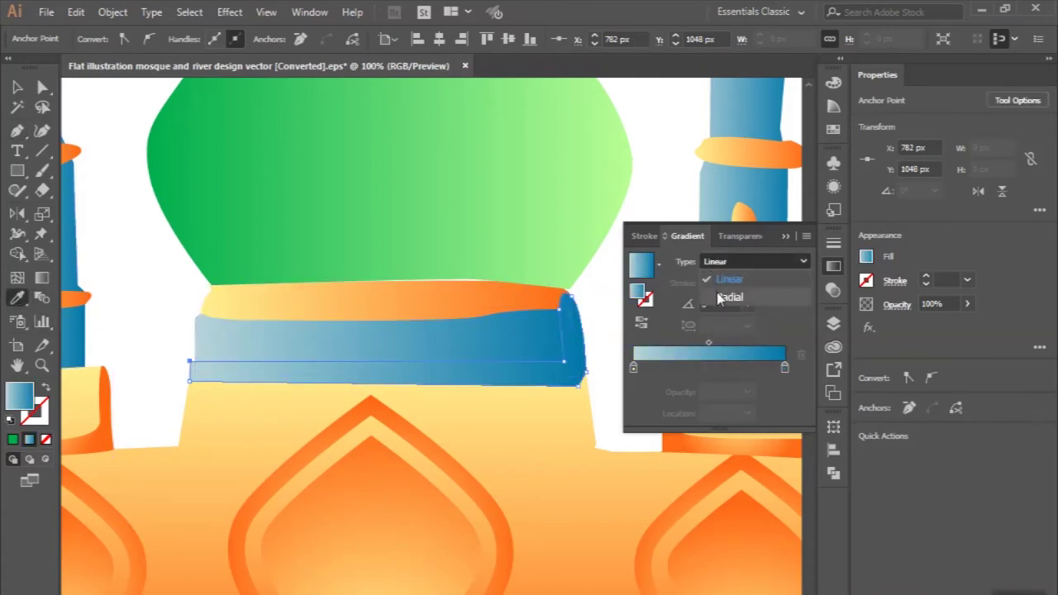
click(720, 299)
Step: Bring the orange band and green dome to the front, then deselect
click(17, 87)
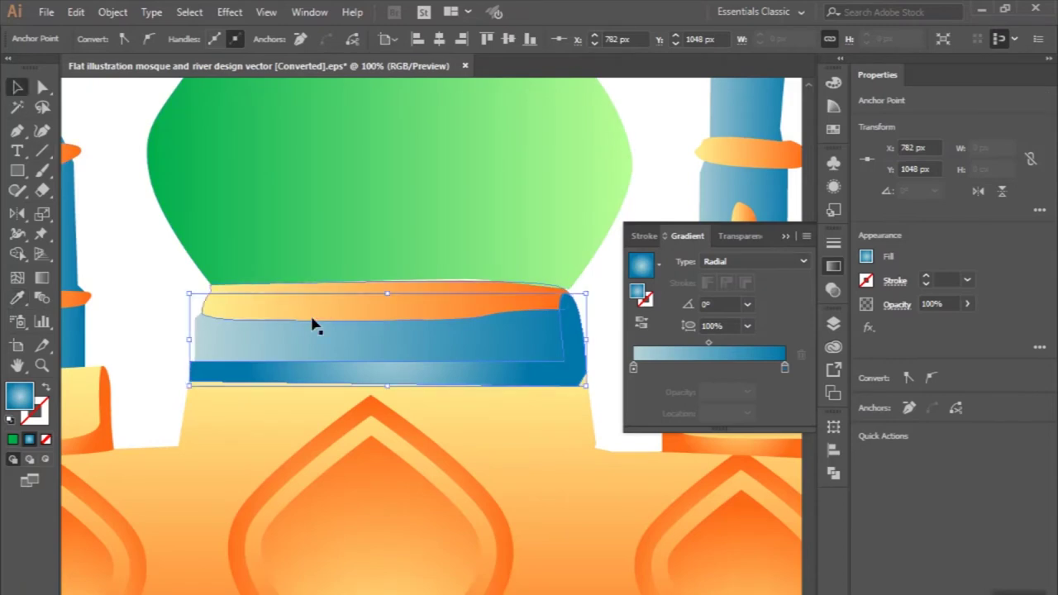
click(347, 309)
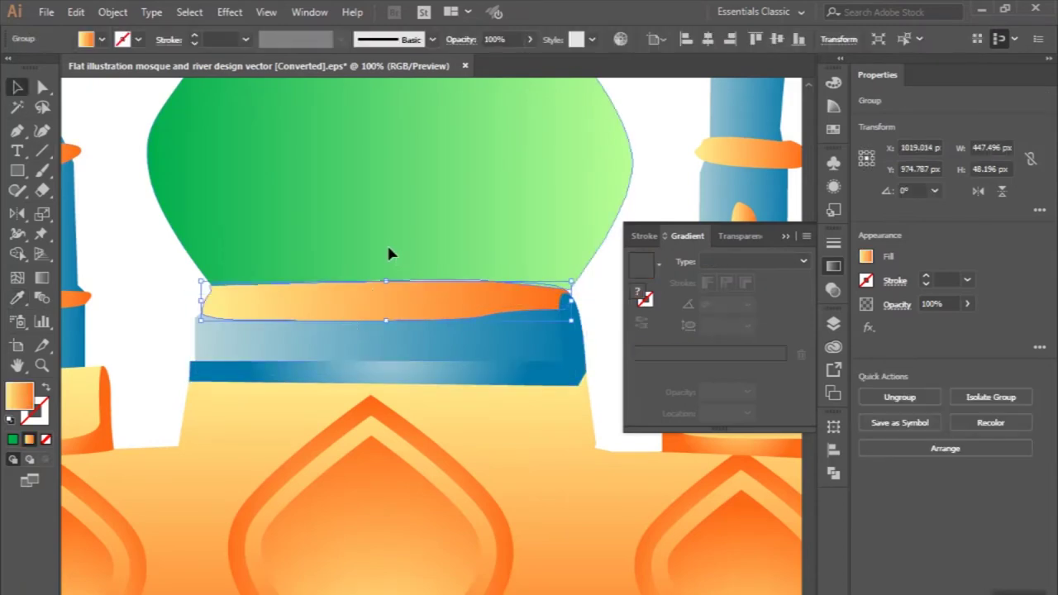
shift+click(391, 253)
click(116, 12)
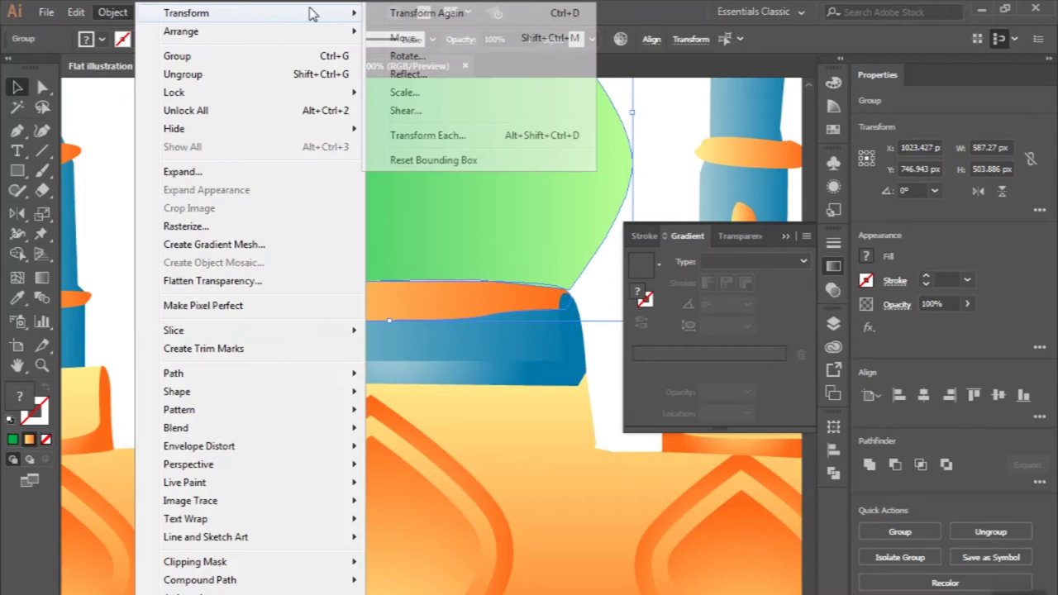
mouse_move(181, 31)
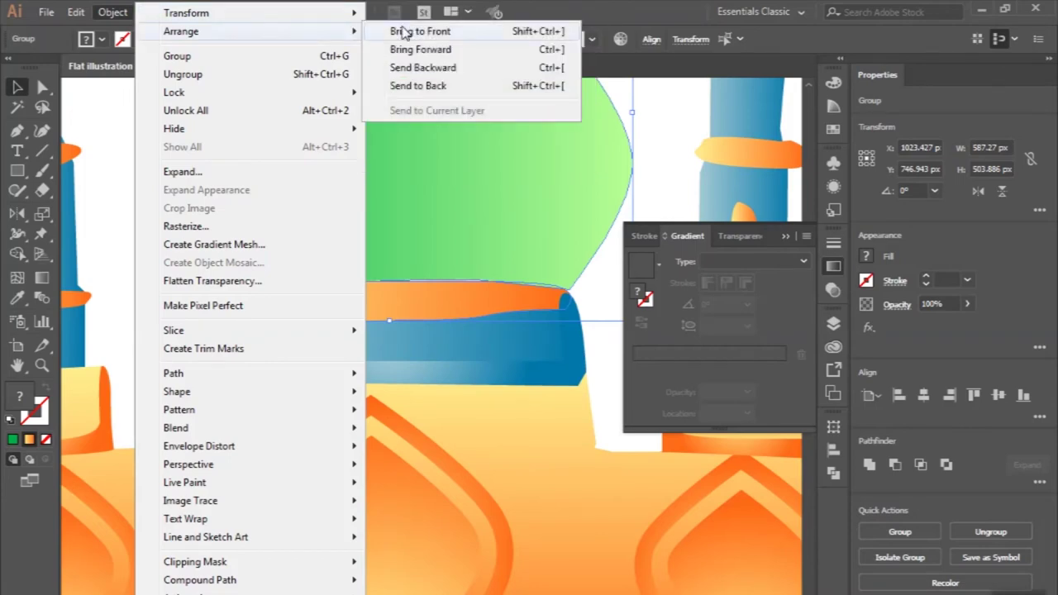
click(403, 30)
key(ctrl+minus)
key(ctrl+minus)
click(155, 166)
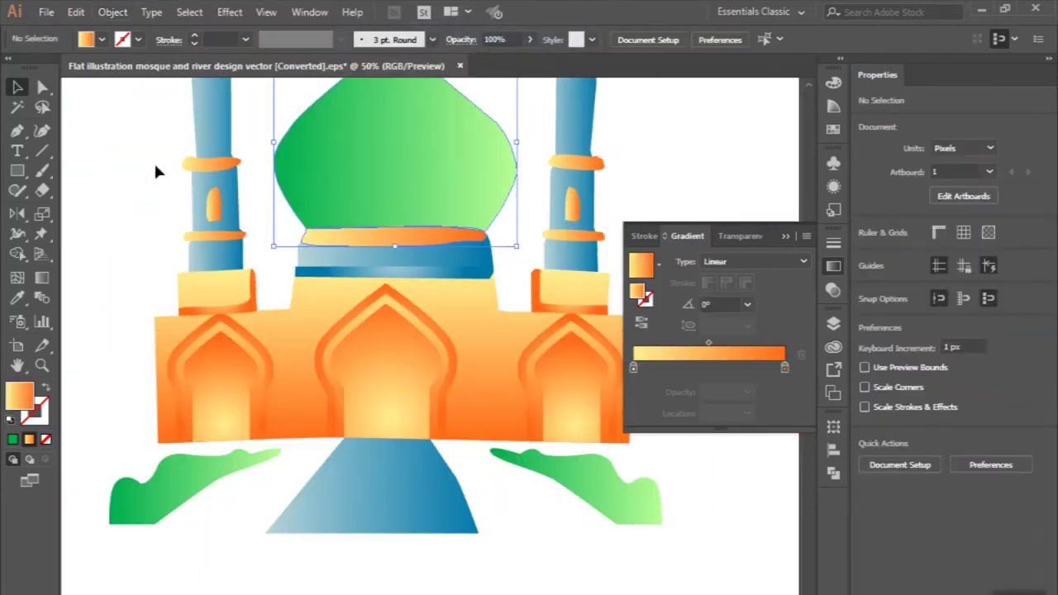
Step: Pen-draw a curved sliver along the blue drum band's left end
scroll(158, 172, down, 1)
scroll(243, 229, up, 1)
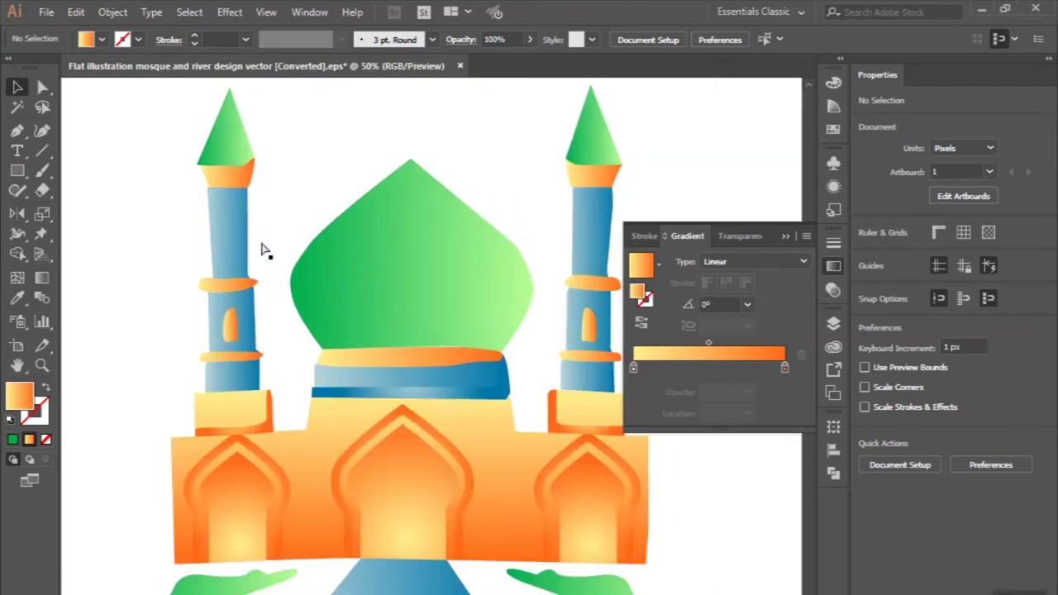
scroll(263, 248, right, 2)
scroll(296, 406, up, 1)
scroll(295, 406, up, 2)
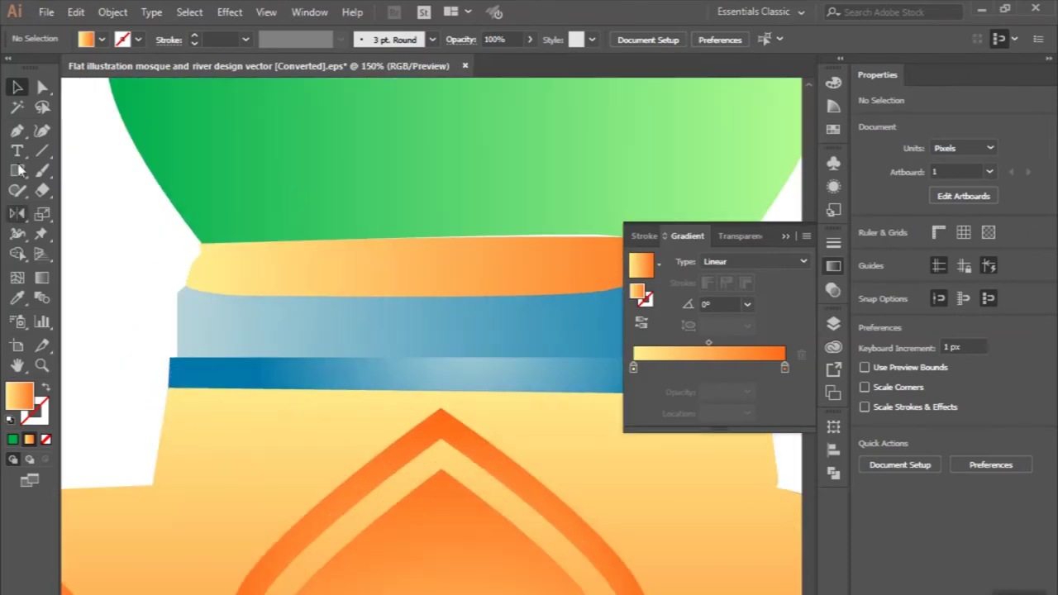
click(20, 130)
scroll(195, 357, up, 1)
click(180, 360)
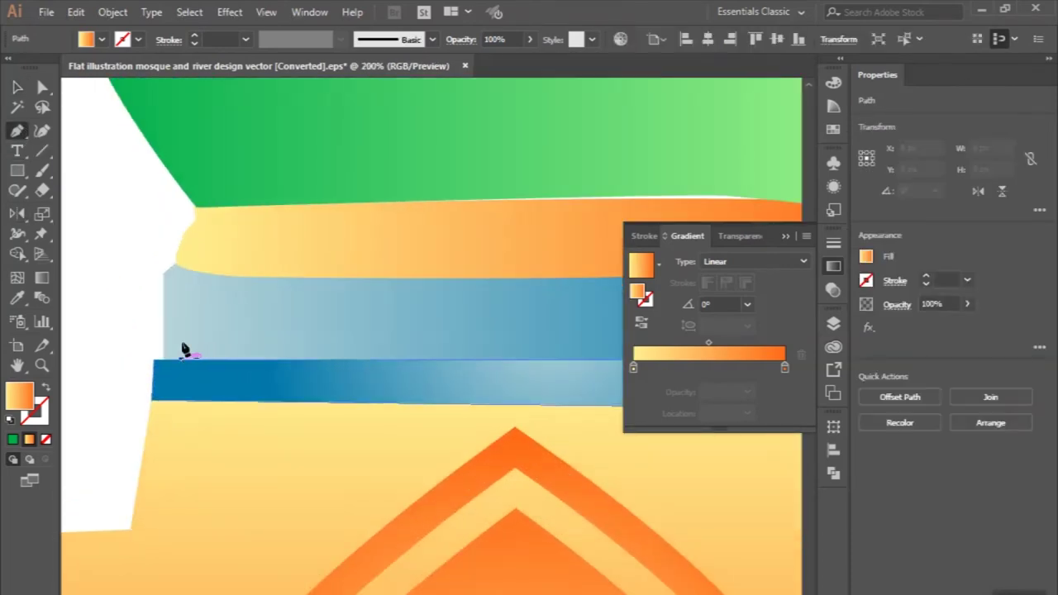
drag(175, 267, 154, 265)
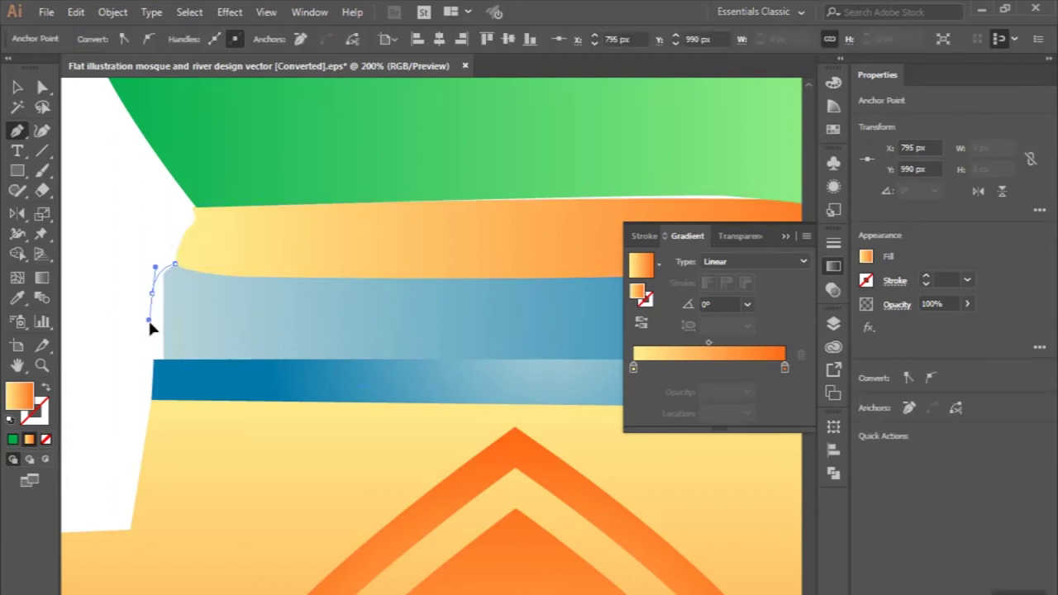
click(153, 370)
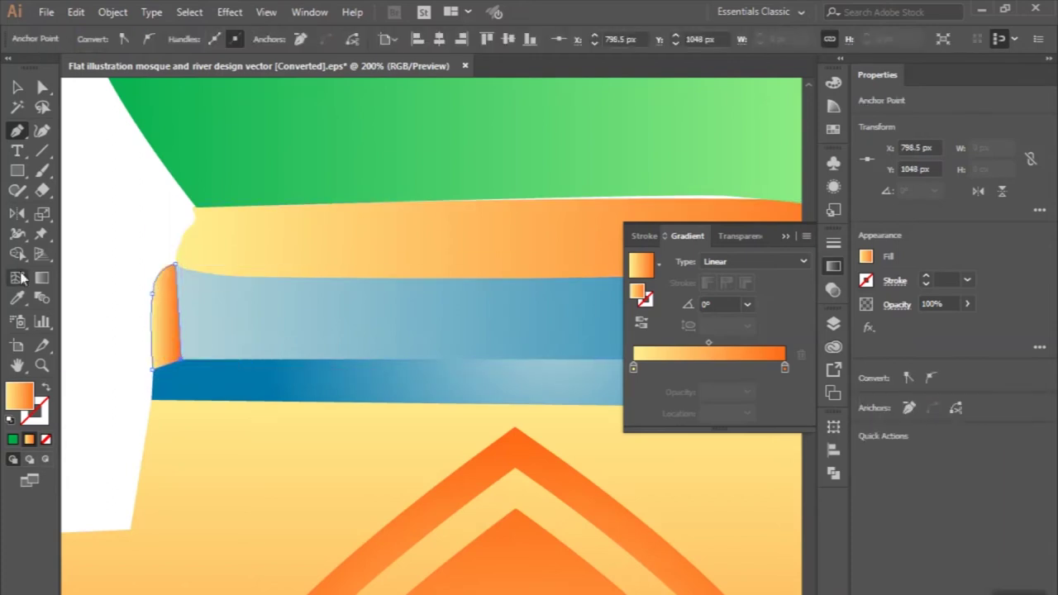
Step: Give the sliver the blue radial gradient and unite it with the bands via Pathfinder
click(244, 384)
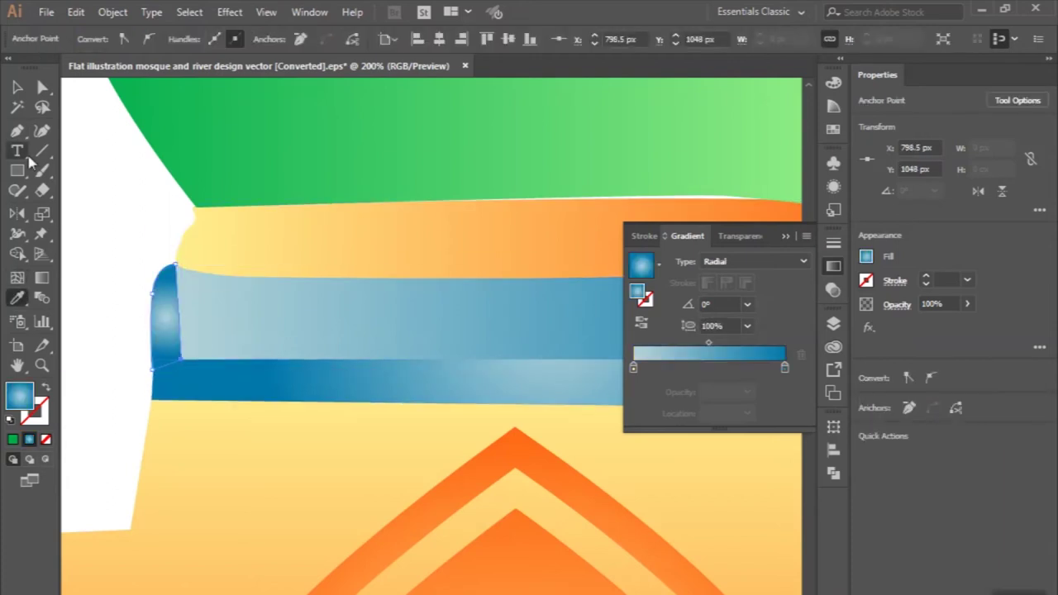
click(18, 87)
click(298, 374)
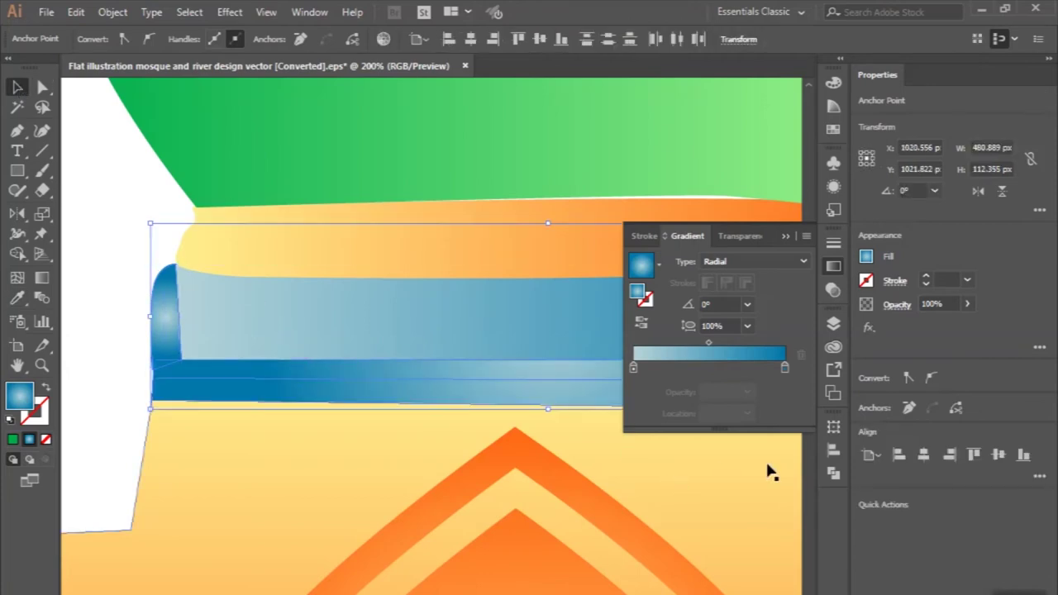
click(833, 475)
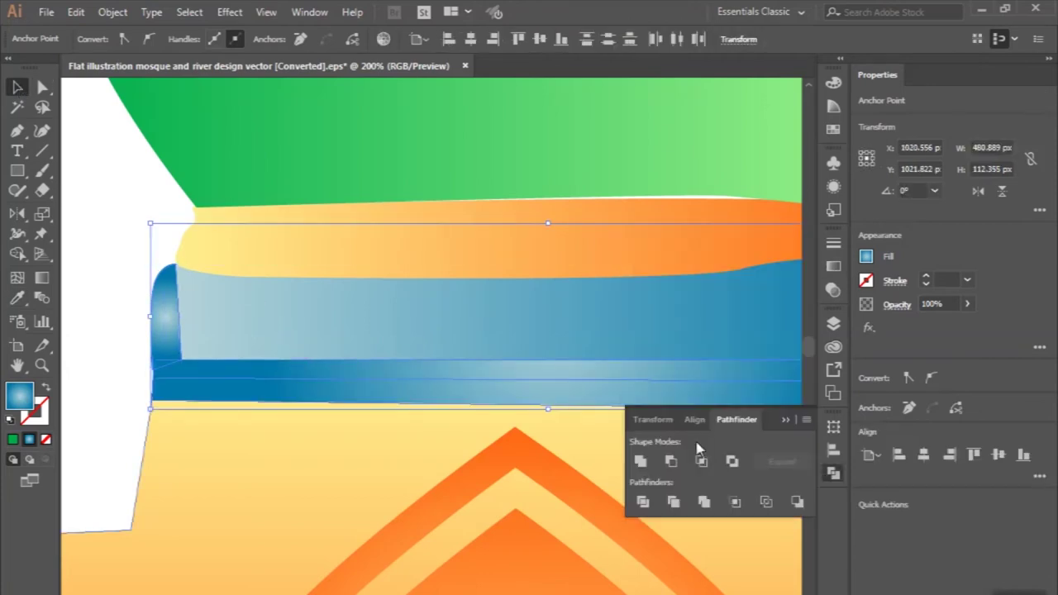
click(641, 461)
scroll(330, 402, down, 3)
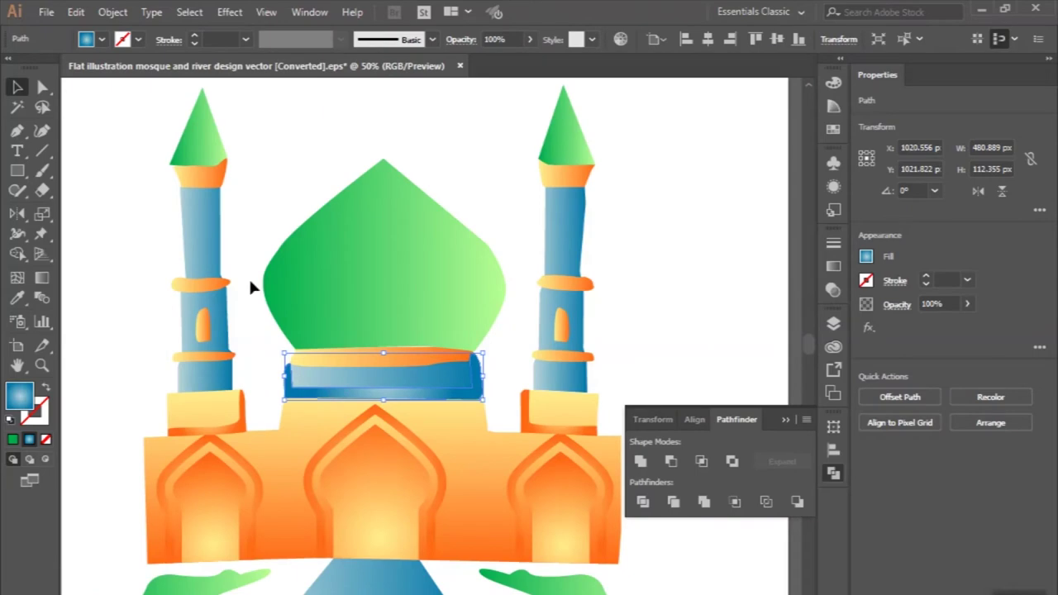
click(251, 286)
scroll(256, 286, down, 2)
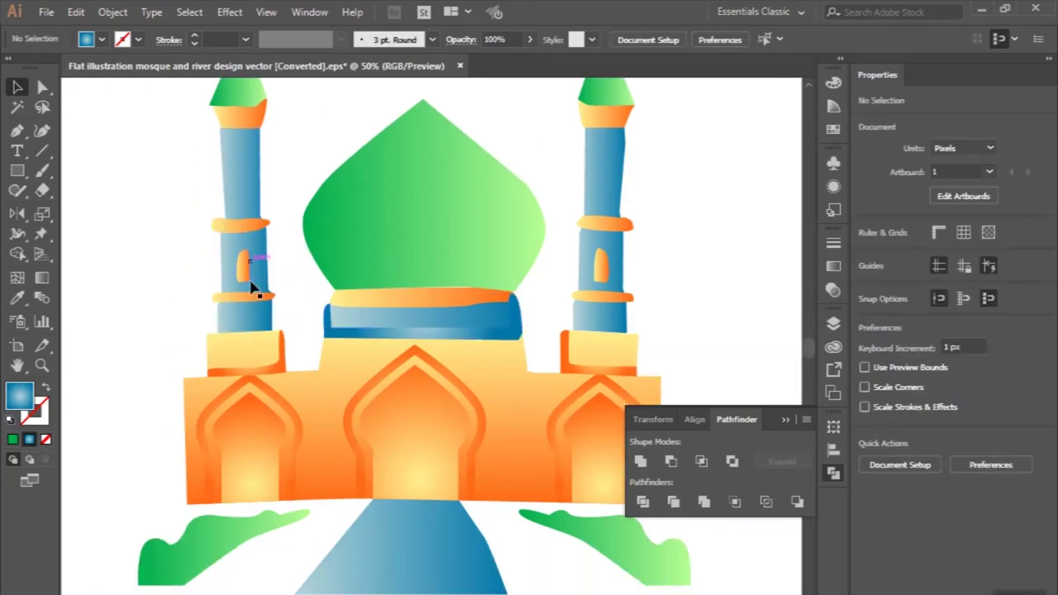
click(402, 298)
shift+click(466, 244)
click(563, 276)
scroll(563, 276, down, 2)
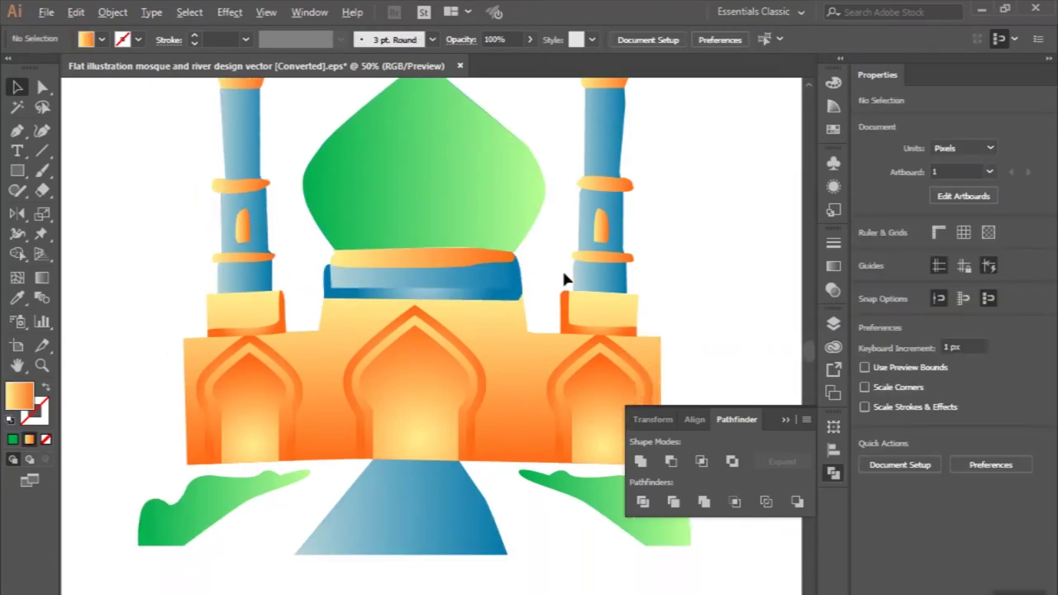
scroll(563, 282, down, 2)
scroll(324, 352, up, 3)
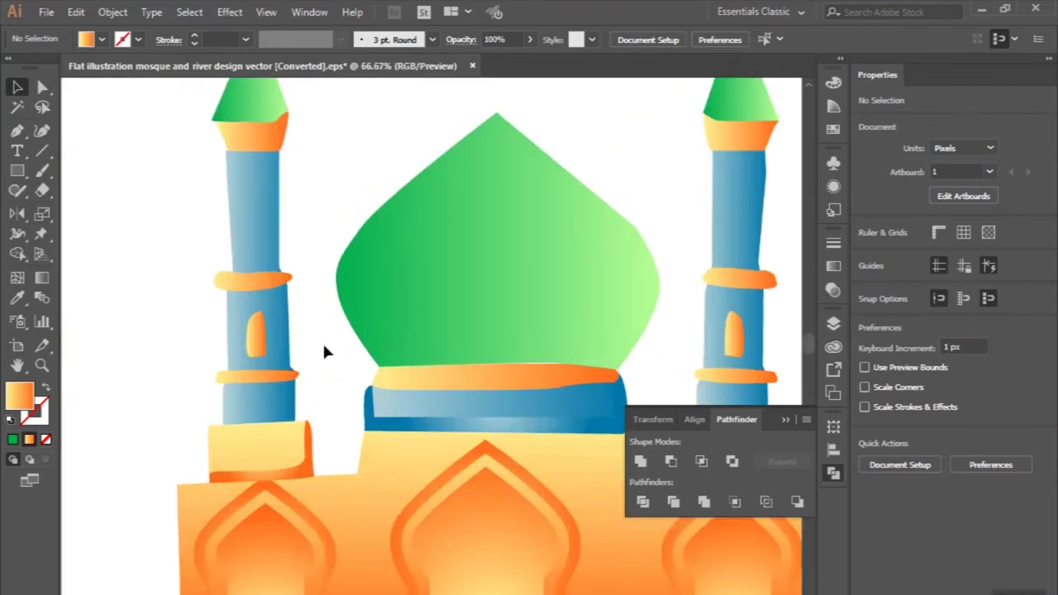
scroll(258, 356, up, 2)
scroll(260, 355, down, 3)
scroll(166, 315, down, 1)
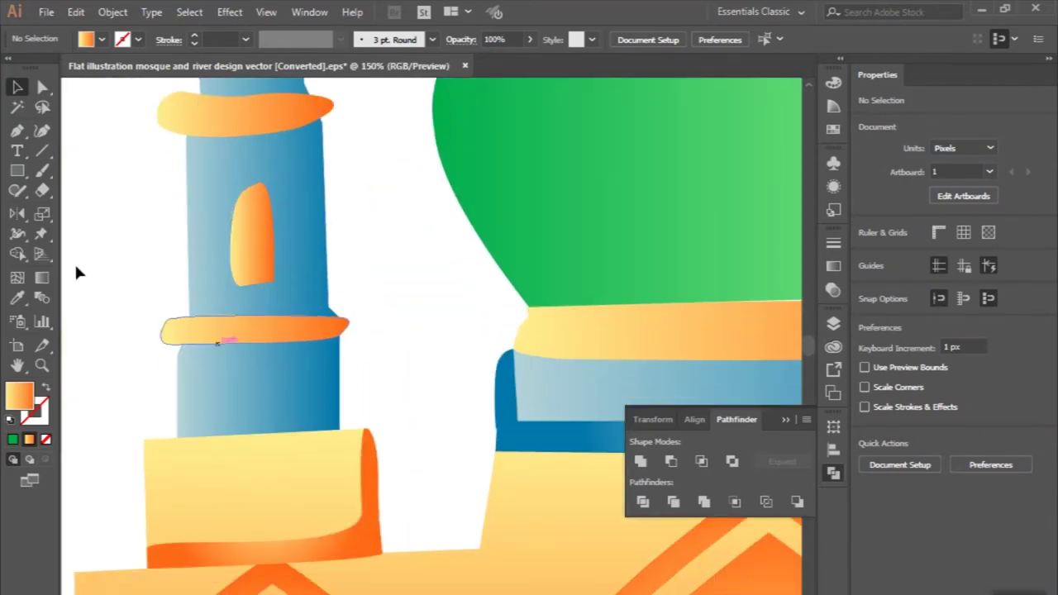
scroll(273, 331, down, 2)
scroll(331, 361, down, 1)
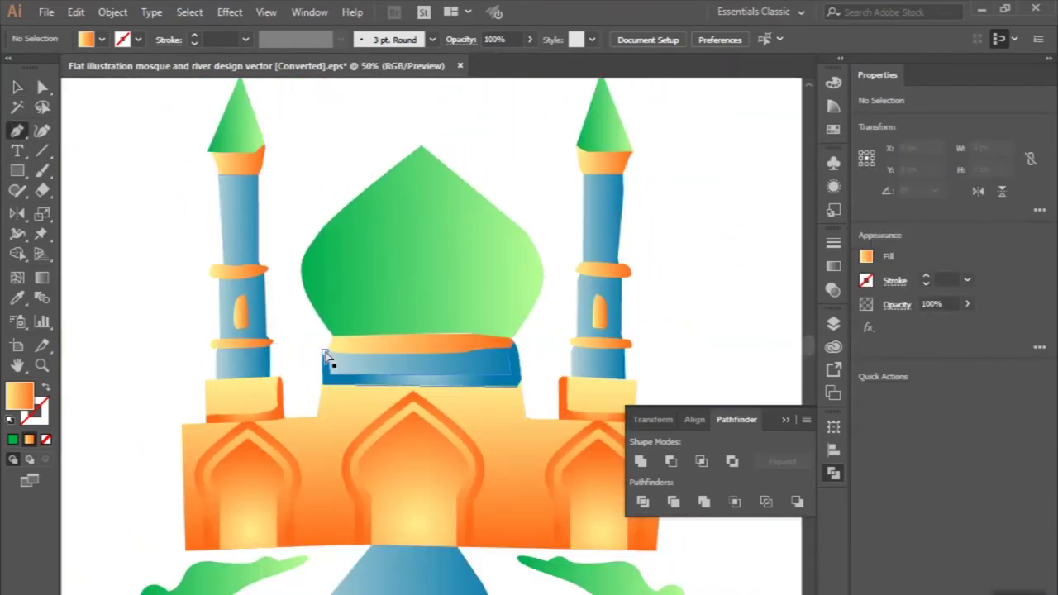
Step: Set the blue drum band's gradient angle to 90° and reverse its colours
click(16, 88)
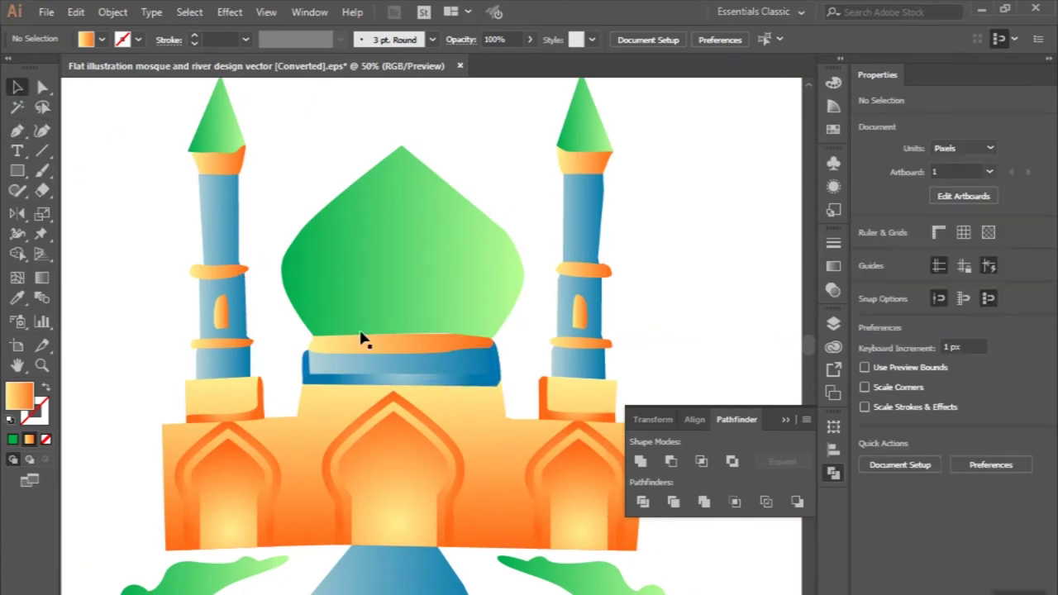
click(388, 370)
click(833, 266)
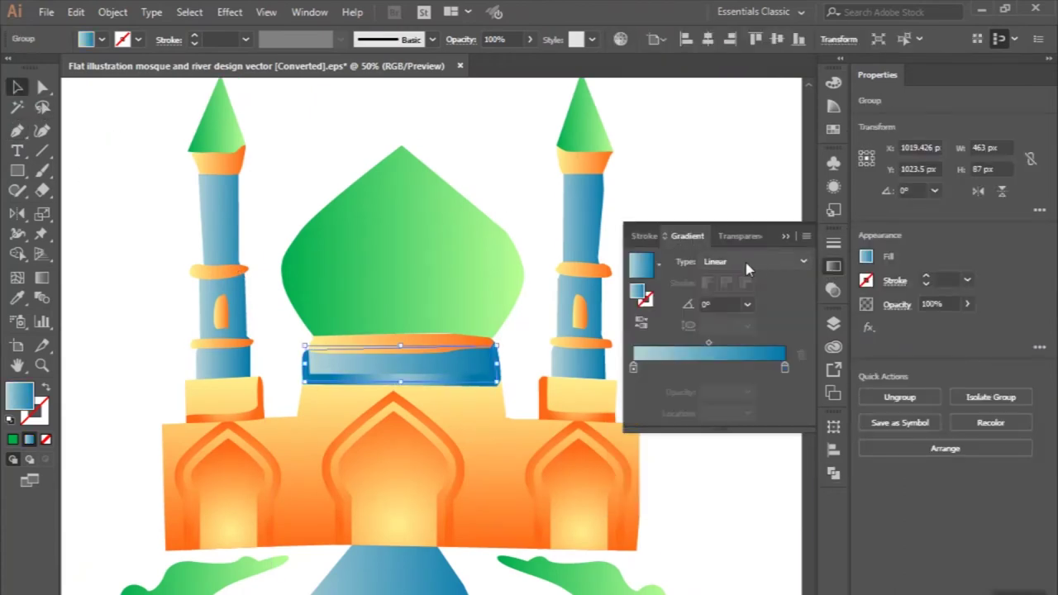
click(748, 304)
click(765, 395)
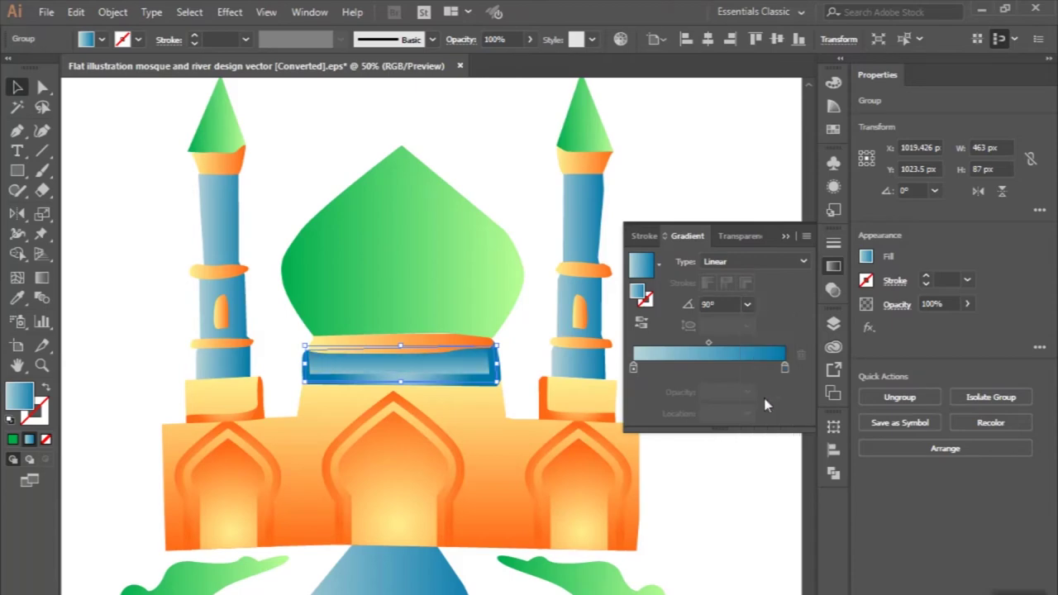
click(645, 328)
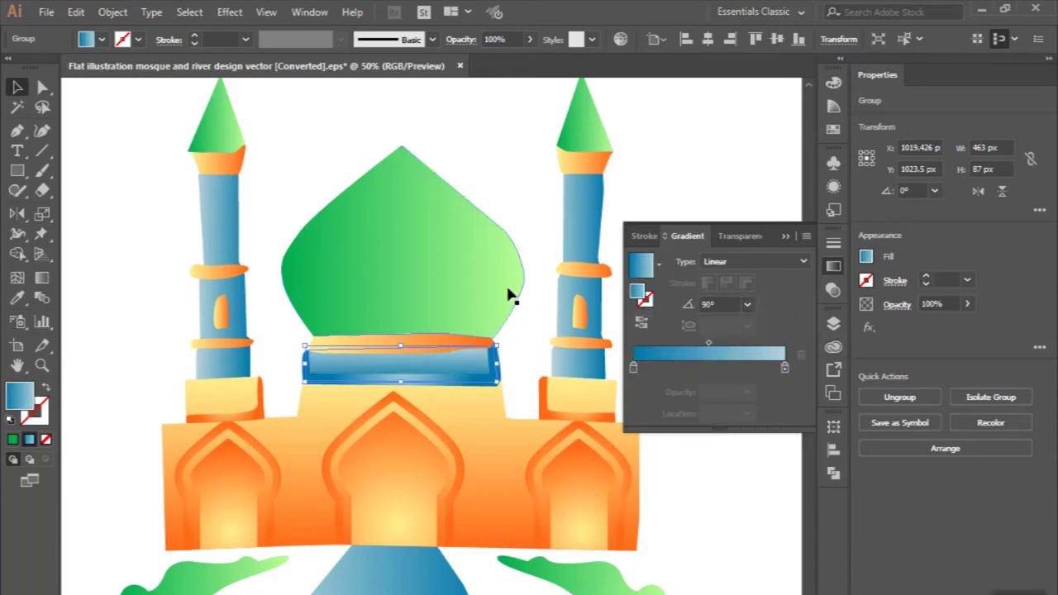
Step: Deselect and pan around to inspect the updated drum band
click(537, 297)
scroll(537, 297, down, 1)
scroll(537, 298, down, 2)
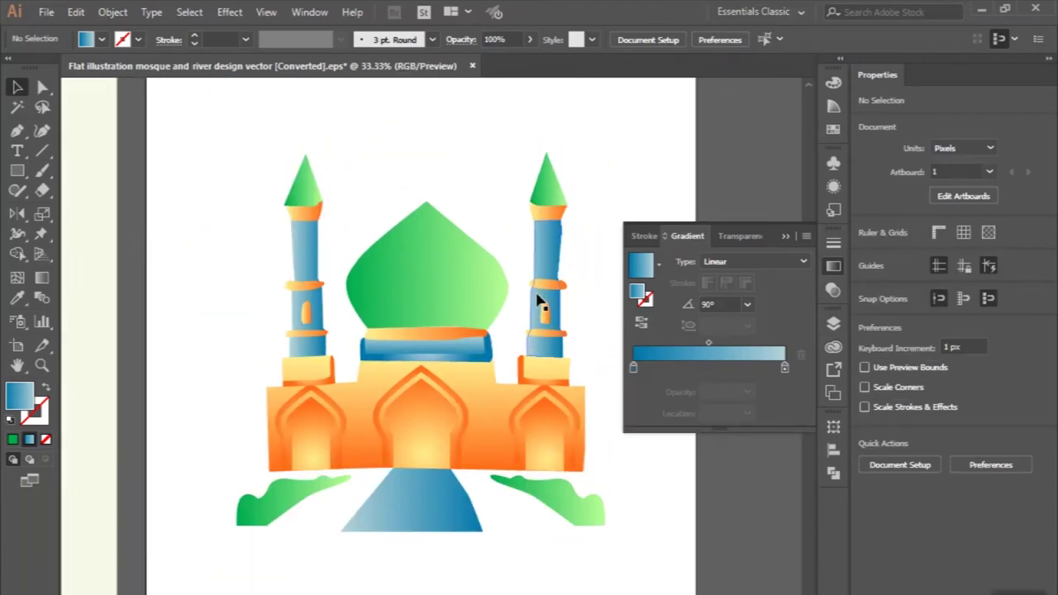
scroll(539, 303, up, 2)
scroll(351, 360, left, 2)
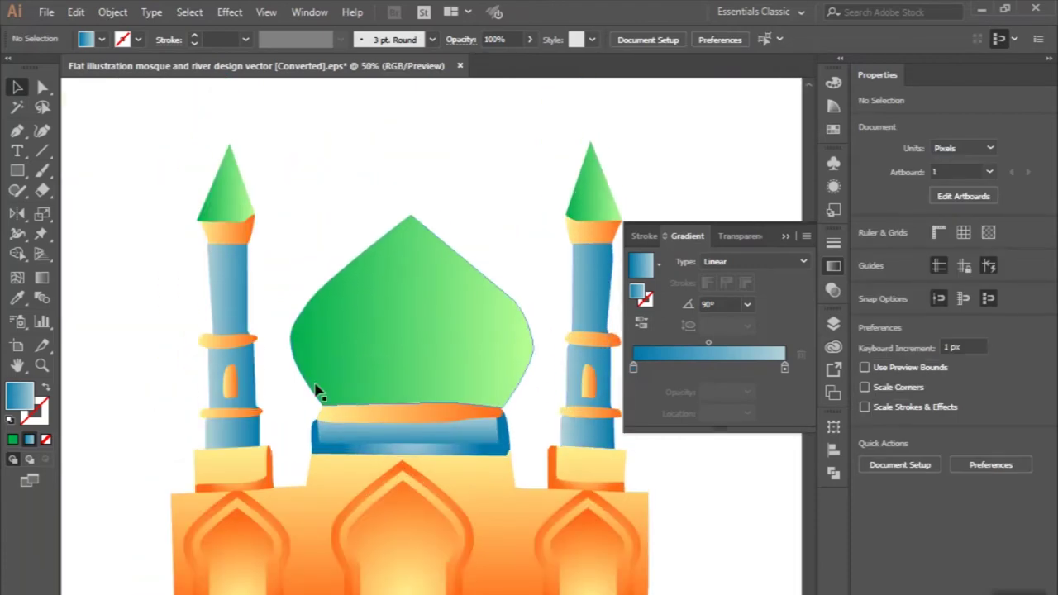
scroll(215, 273, up, 1)
scroll(231, 253, up, 1)
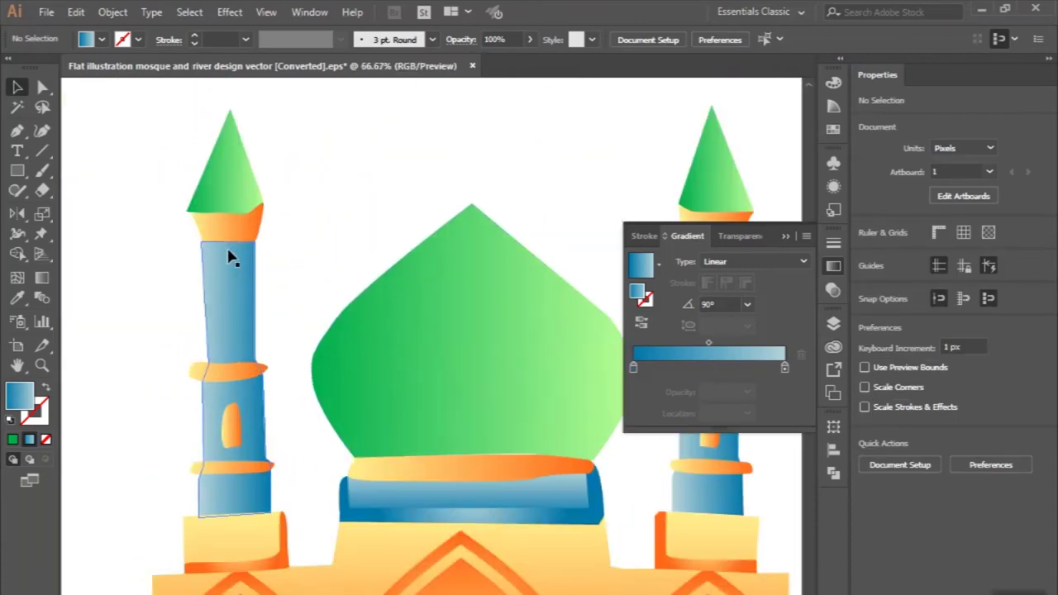
scroll(232, 256, up, 1)
scroll(232, 257, up, 2)
click(50, 96)
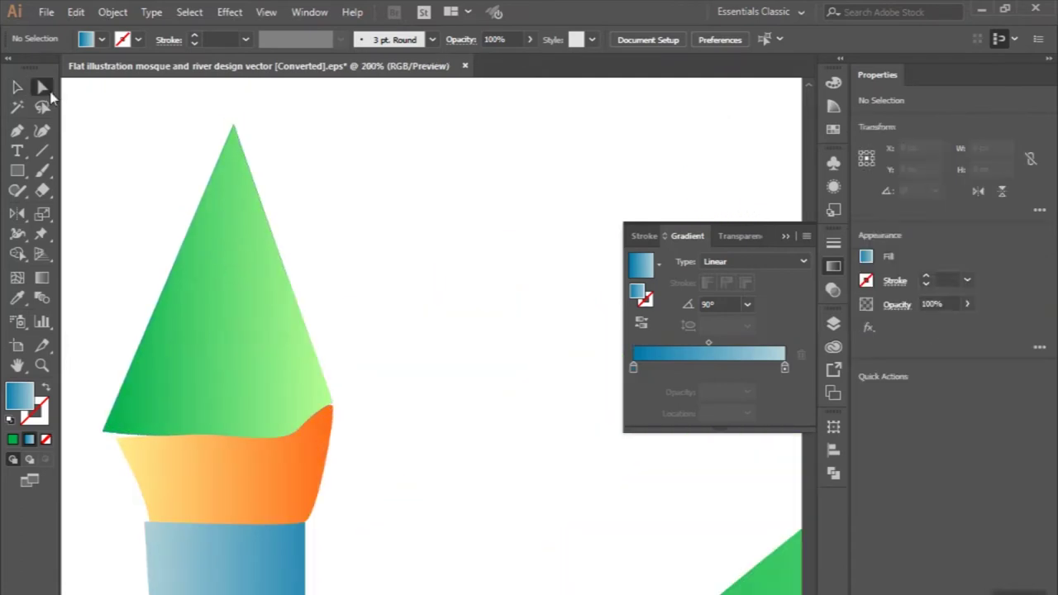
Step: Lower the green cap's right corner onto the collar and pull the green/orange boundary curve down
scroll(111, 449, up, 2)
click(103, 424)
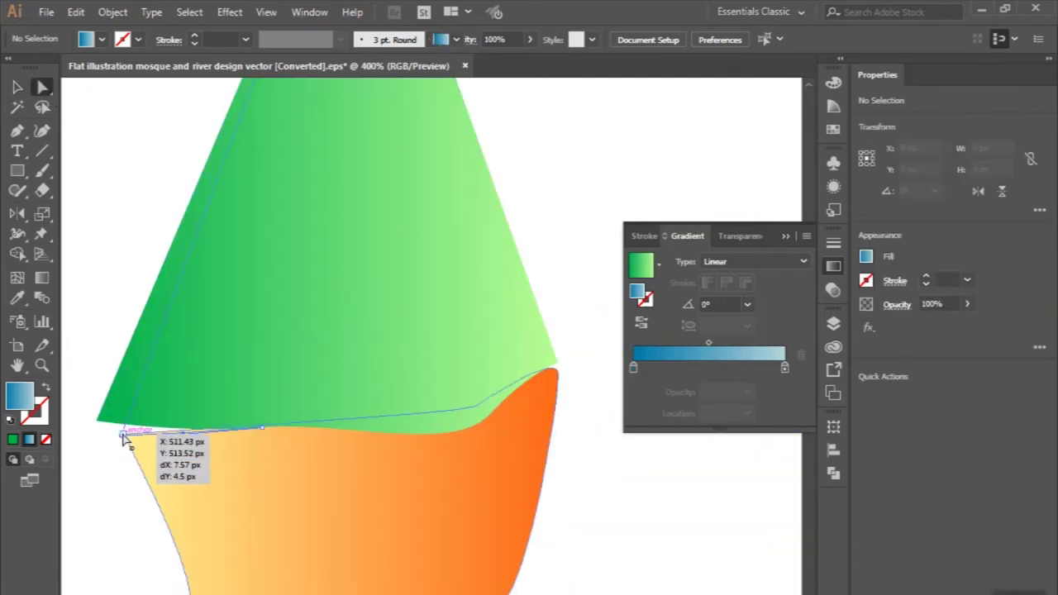
scroll(129, 438, down, 3)
scroll(354, 438, up, 1)
scroll(327, 430, up, 1)
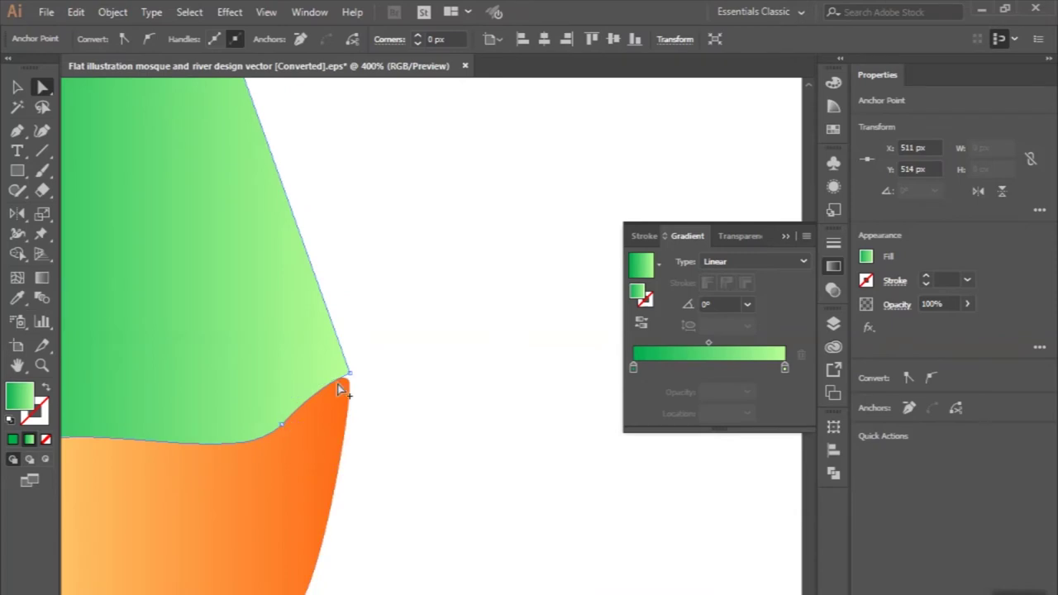
scroll(350, 382, up, 1)
drag(354, 370, 350, 378)
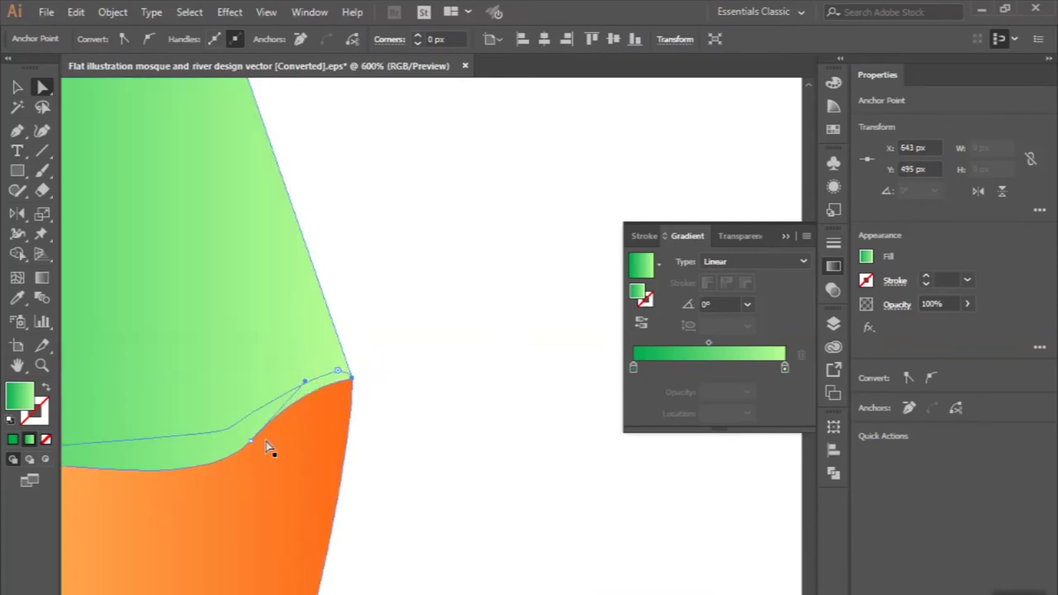
drag(306, 387, 309, 402)
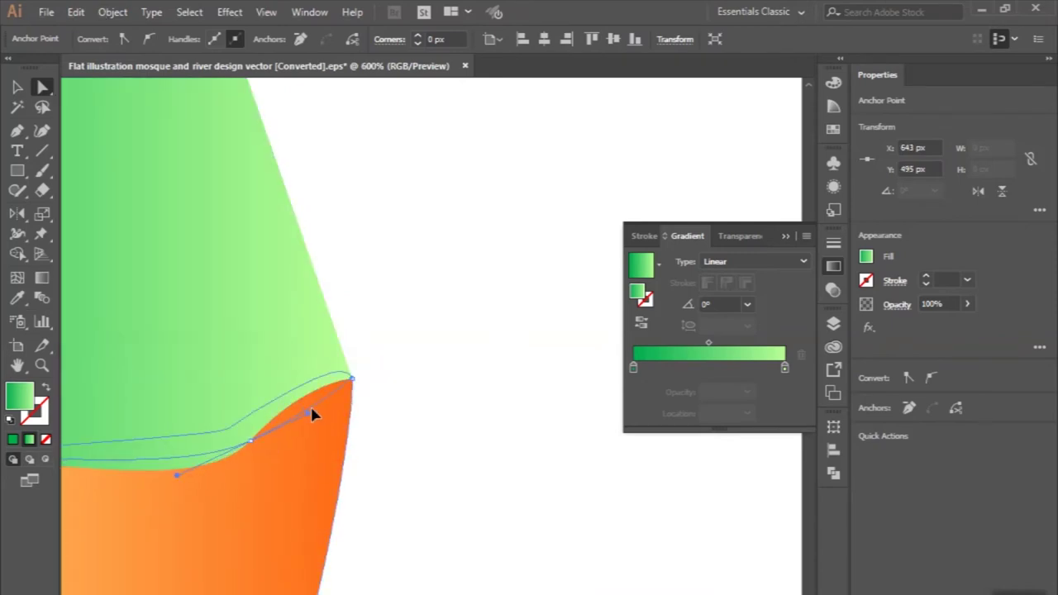
scroll(310, 404, down, 3)
click(396, 425)
scroll(396, 425, left, 1)
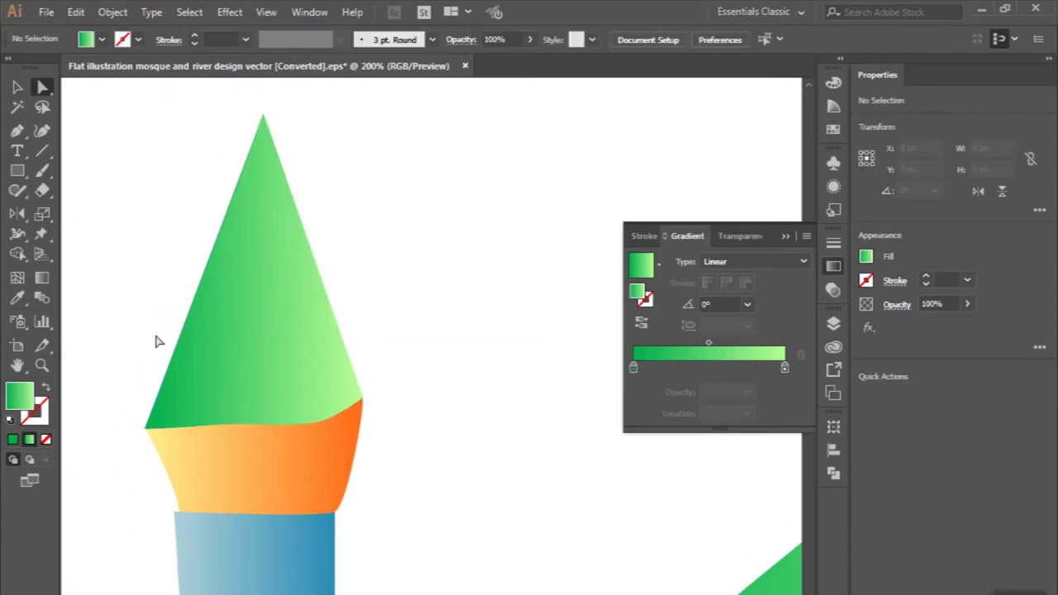
Step: Drag an anchor on the cone's bottom edge down so it follows the orange band's curve
click(243, 428)
scroll(239, 430, up, 2)
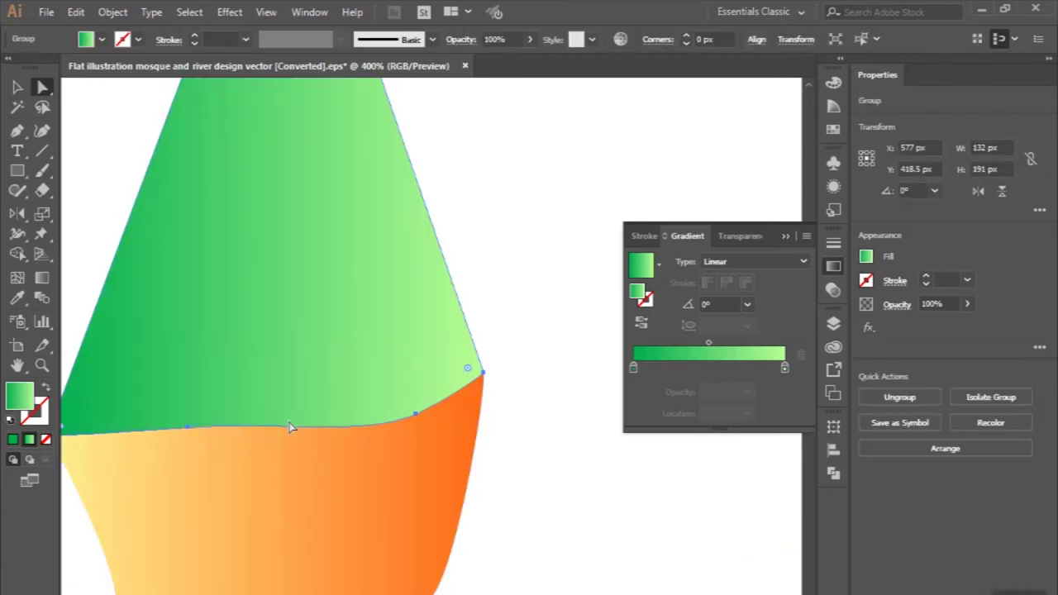
click(186, 432)
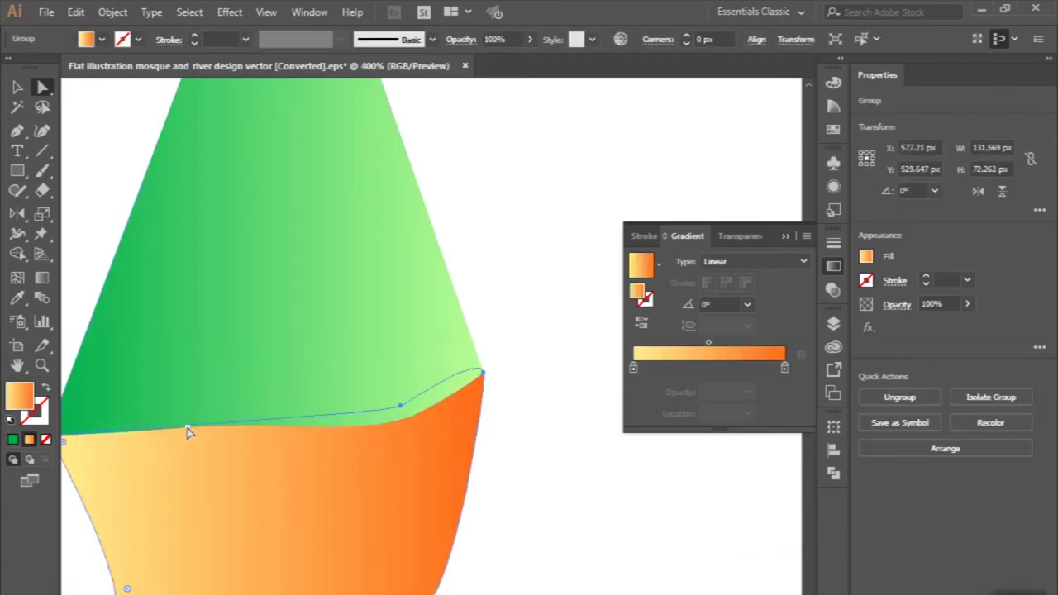
click(188, 429)
click(187, 430)
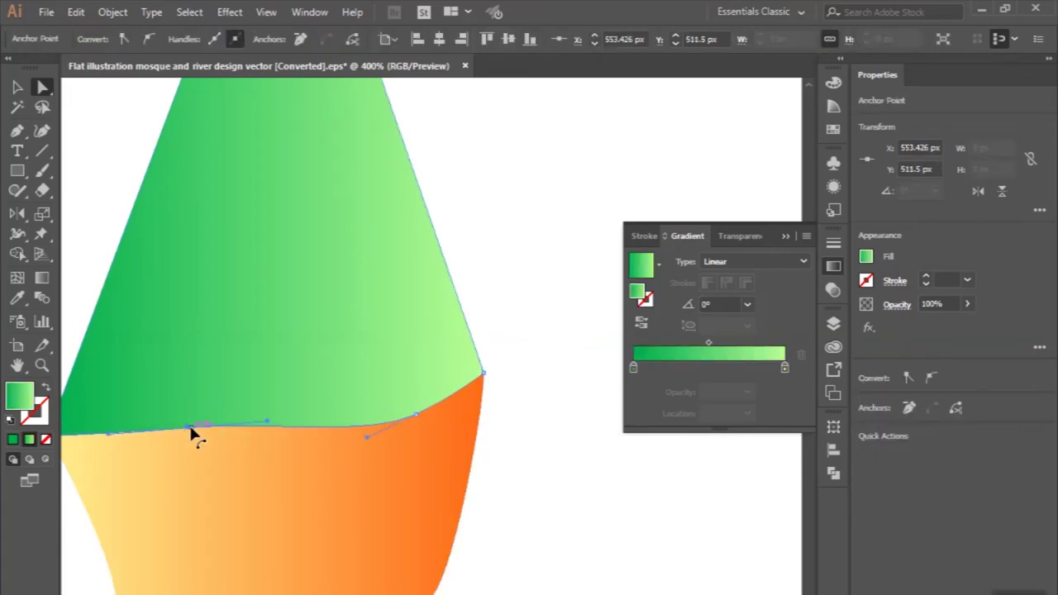
mouse_move(188, 429)
mouse_down()
mouse_move(189, 446)
mouse_move(148, 442)
mouse_up()
scroll(149, 442, down, 2)
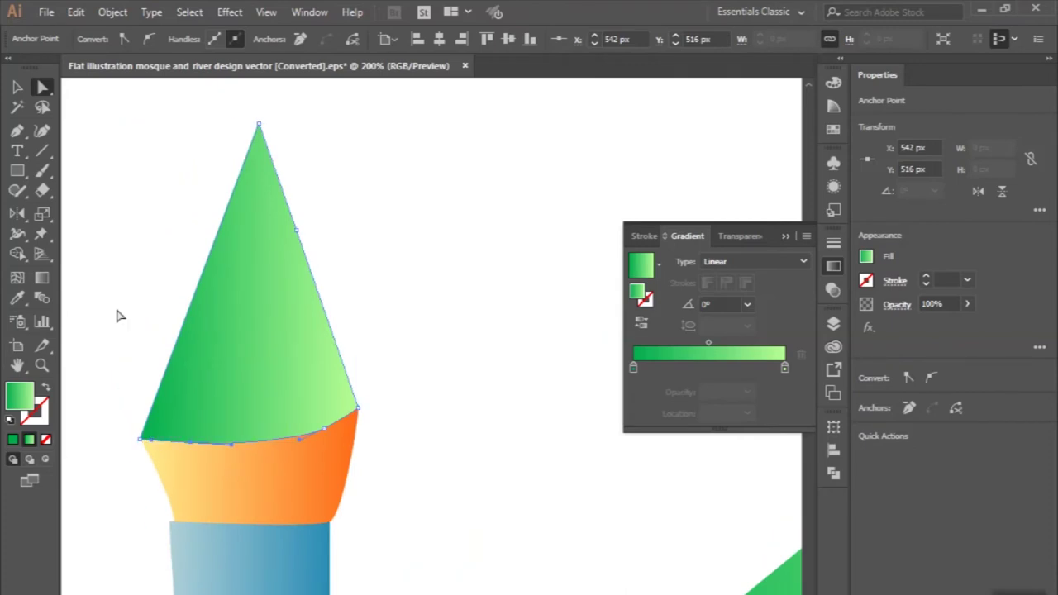
click(116, 314)
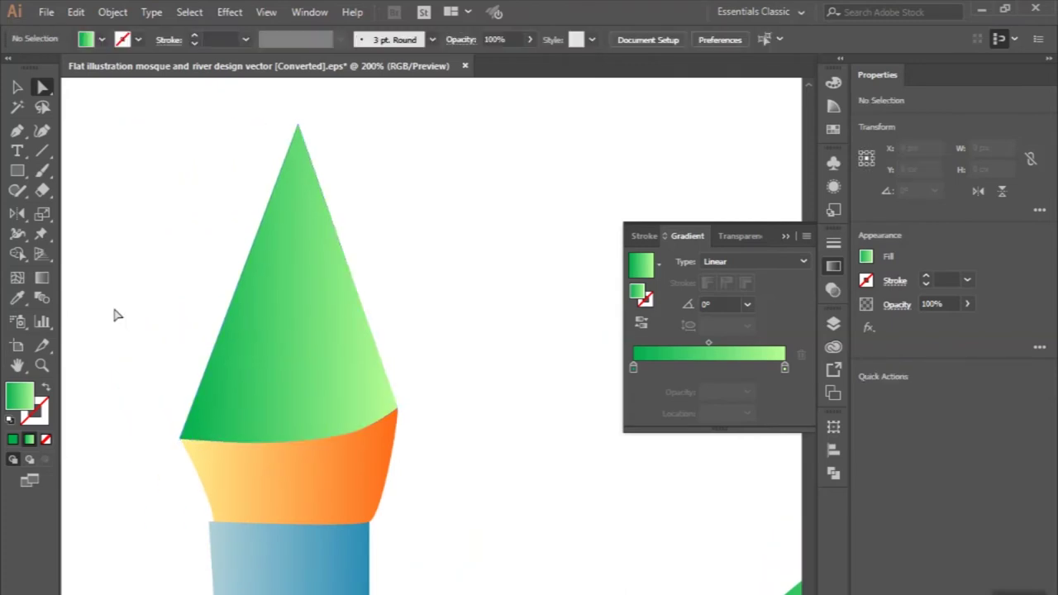
Step: Draw a new facet shape with the Pen tool, from the cone's apex to the band and right corner
click(298, 124)
click(344, 438)
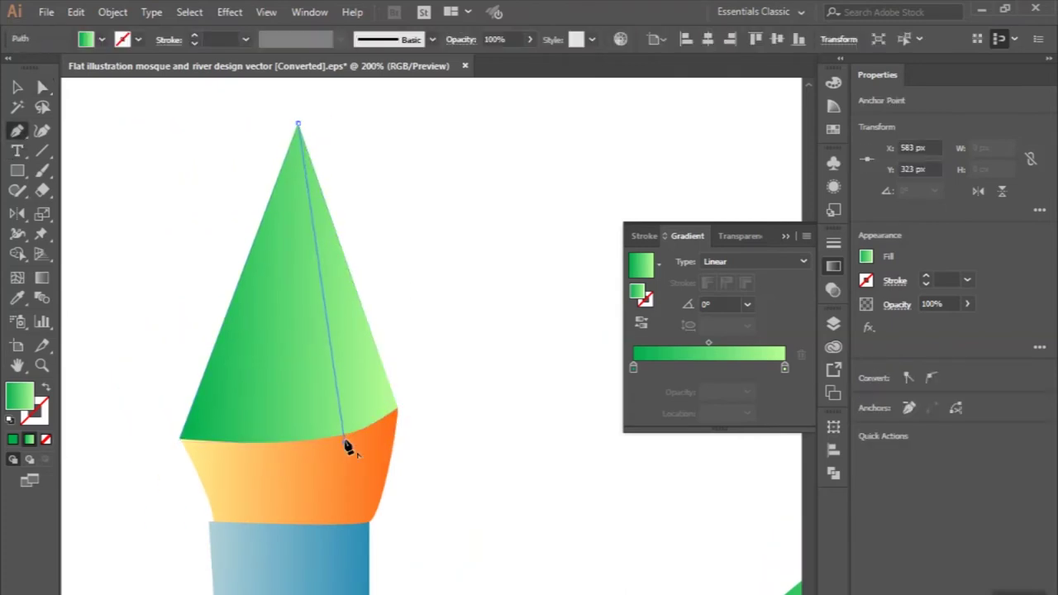
drag(427, 405, 445, 383)
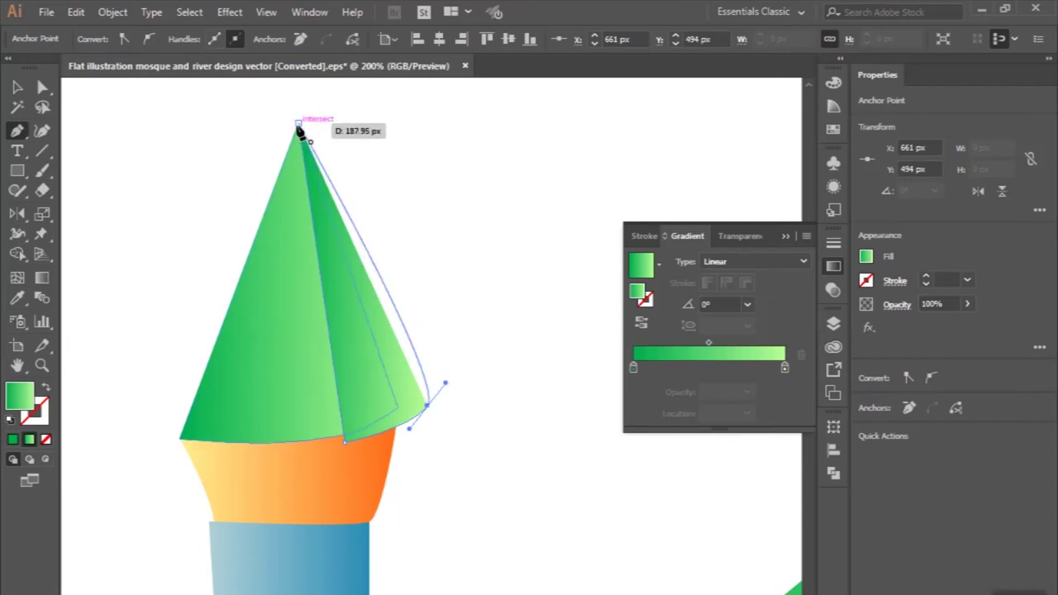
click(297, 124)
click(18, 86)
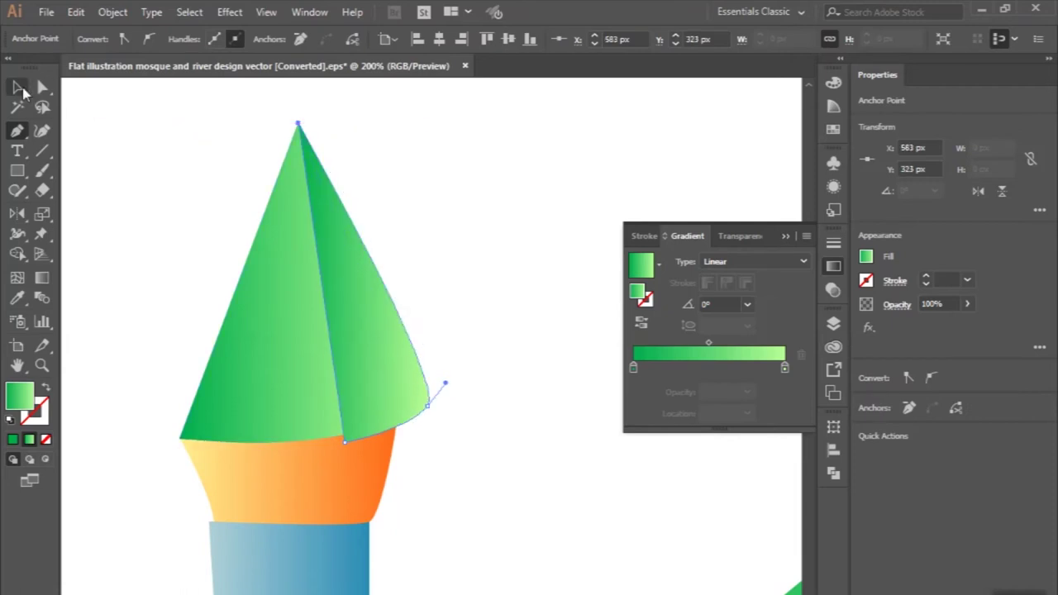
Step: Remove the facet's overhanging right flap with the Shape Builder
shift+click(255, 308)
key(shift+m)
alt+click(383, 306)
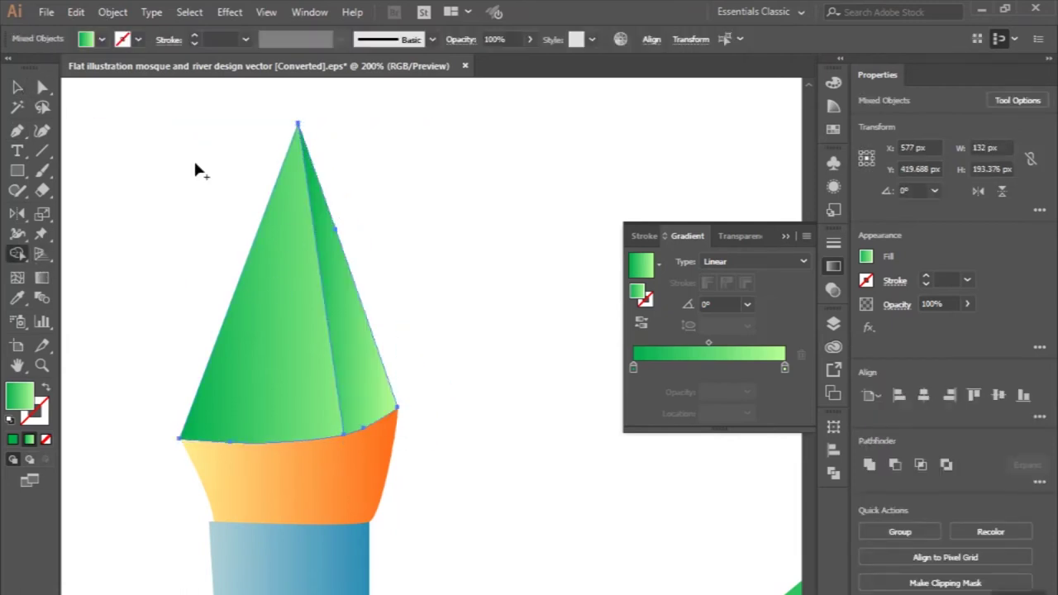
click(17, 86)
Step: Fill the right facet with a reversed radial gradient and enlarge the gradient's radius
click(299, 361)
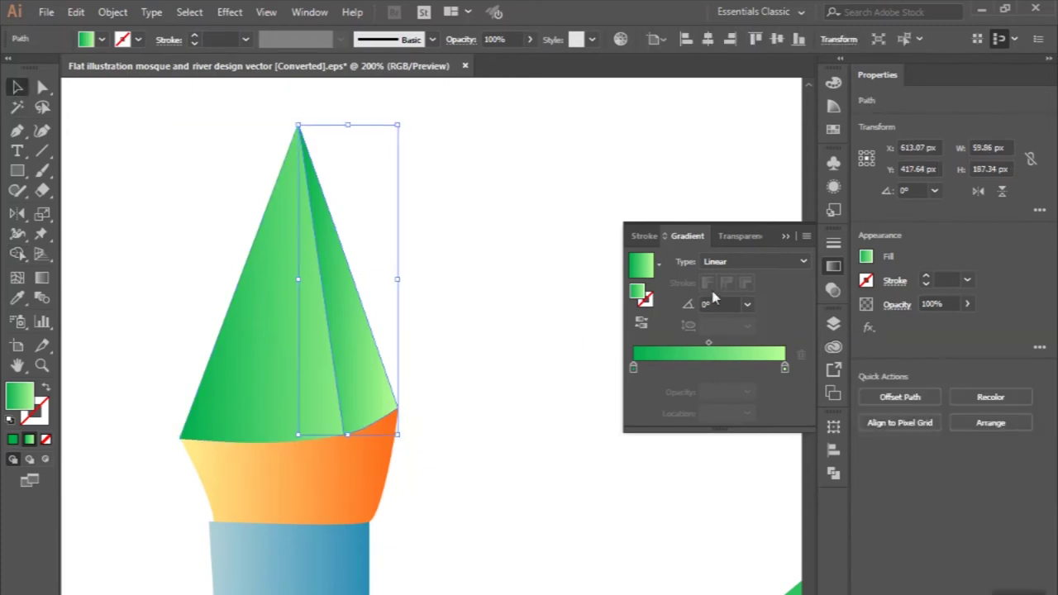
click(732, 264)
click(733, 301)
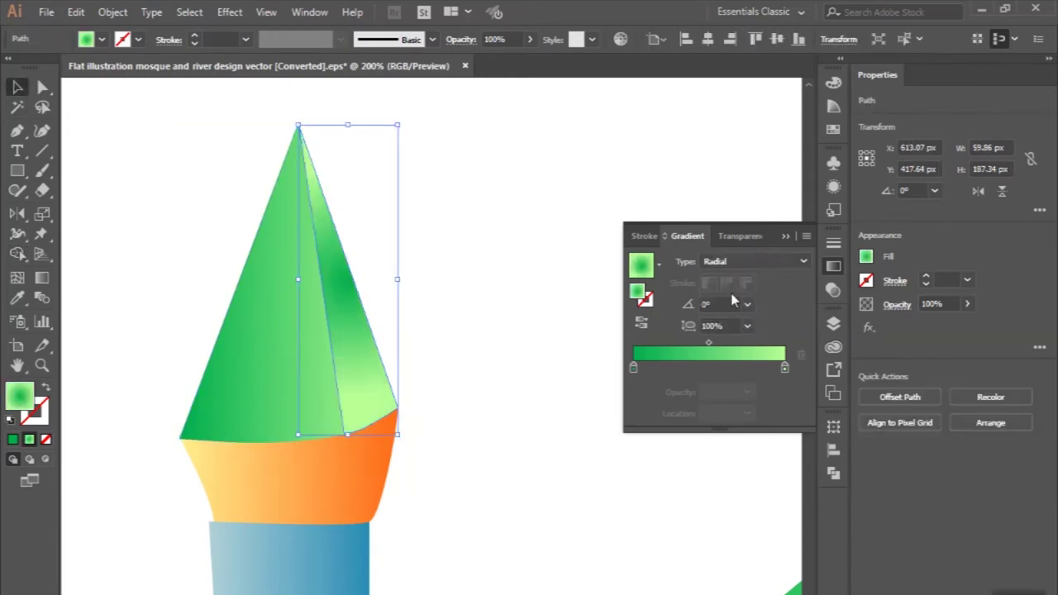
click(642, 325)
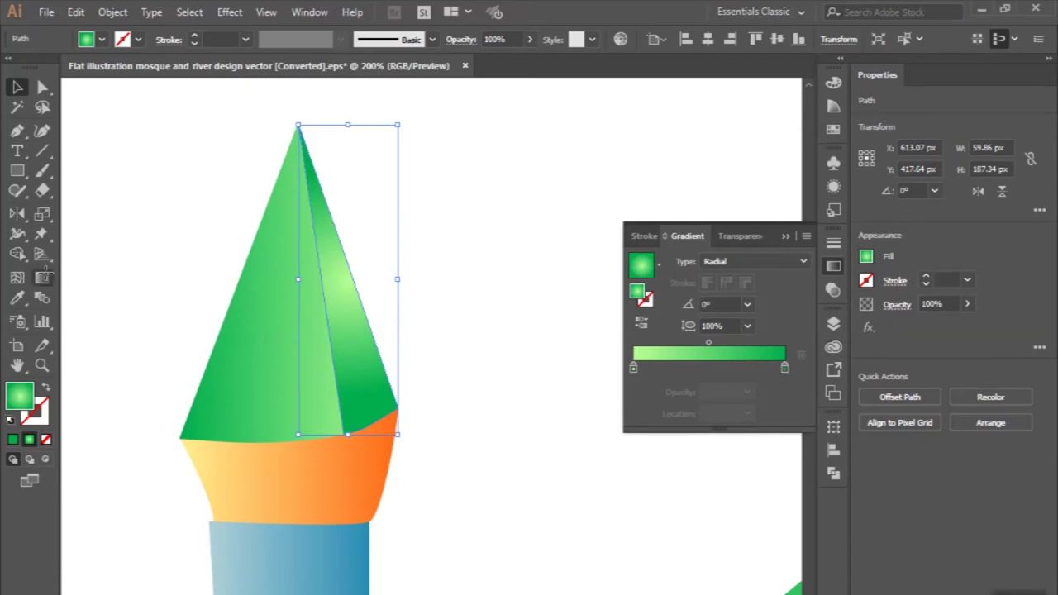
click(42, 278)
mouse_move(472, 279)
mouse_down()
mouse_move(488, 279)
mouse_move(465, 251)
mouse_up()
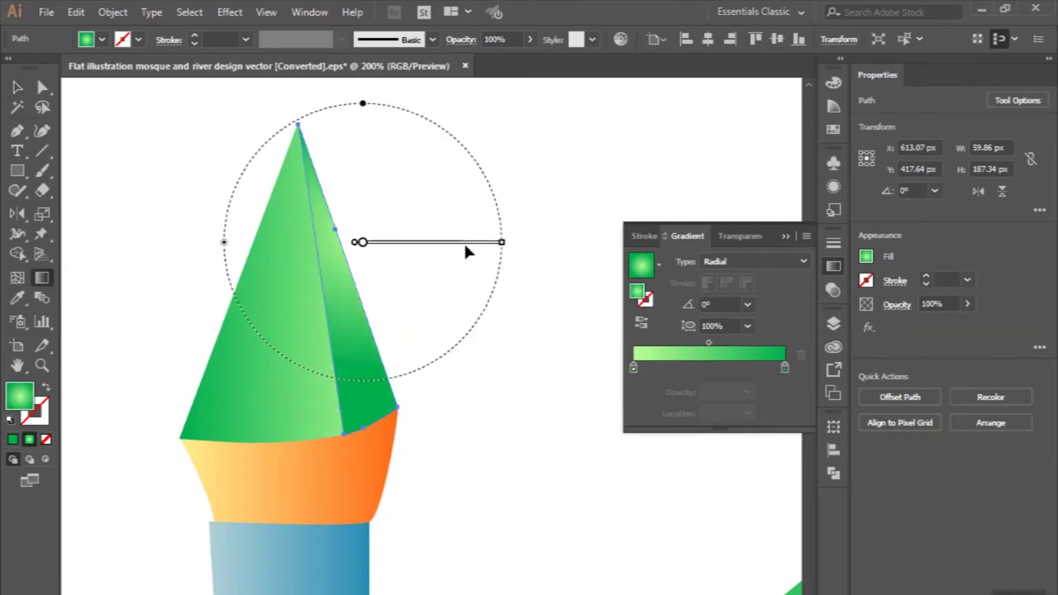
click(18, 87)
click(154, 177)
scroll(154, 176, down, 3)
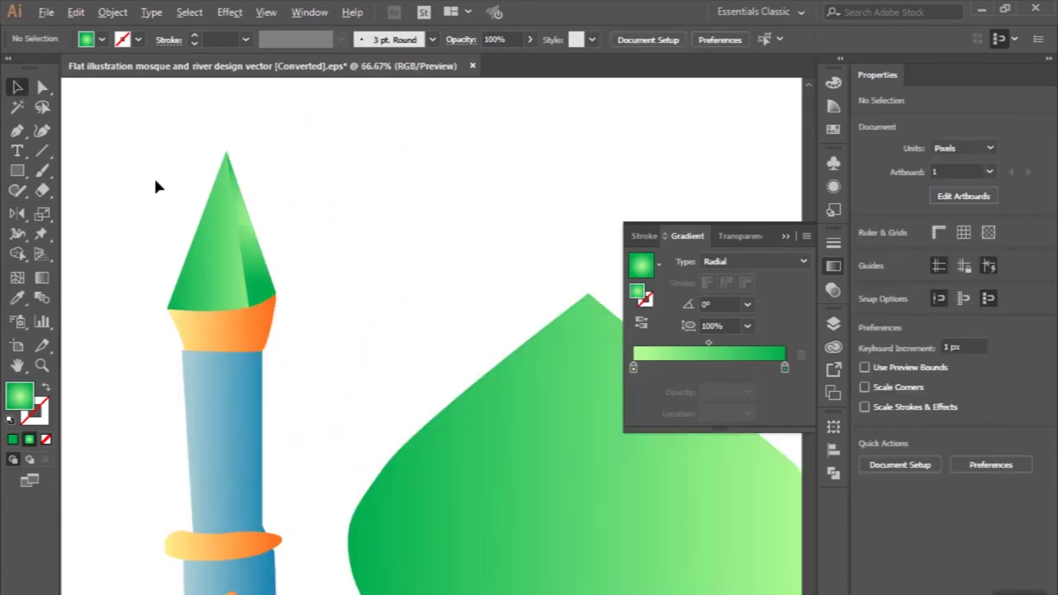
Step: Set the minaret tip group's gradient angle to 90°
scroll(154, 176, down, 2)
scroll(156, 184, down, 1)
scroll(163, 243, up, 3)
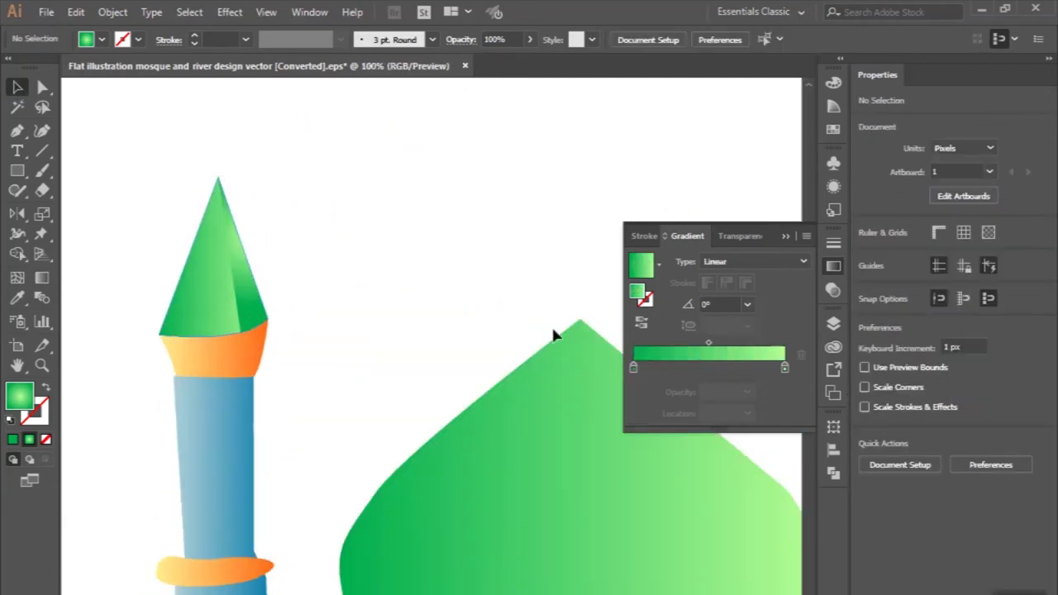
click(217, 248)
click(747, 304)
click(761, 395)
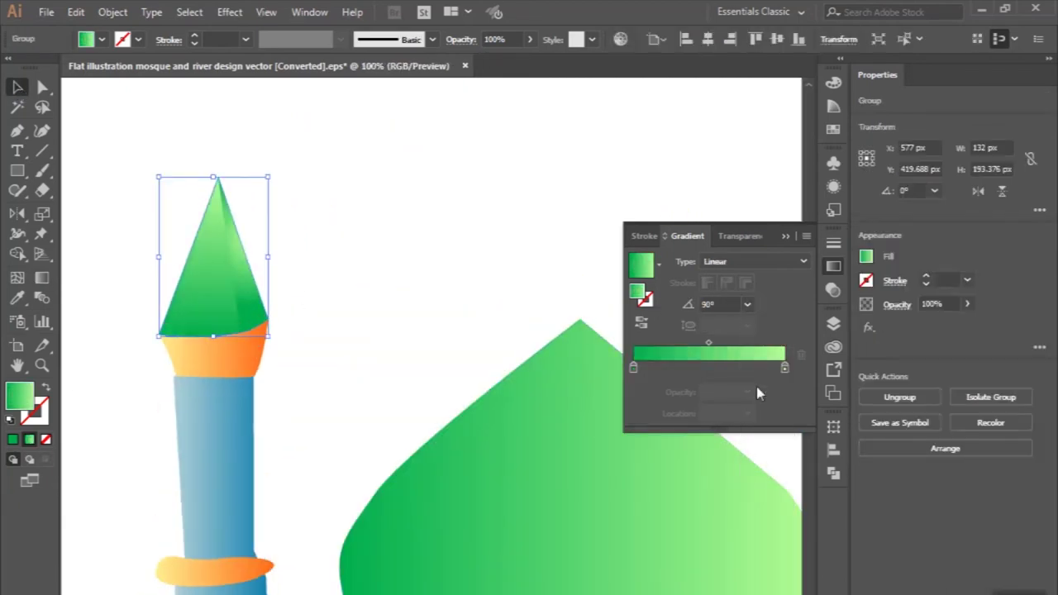
click(386, 333)
Step: Shift the blue column's top-left anchor about 3 px right, flush with the orange collar
scroll(386, 333, down, 2)
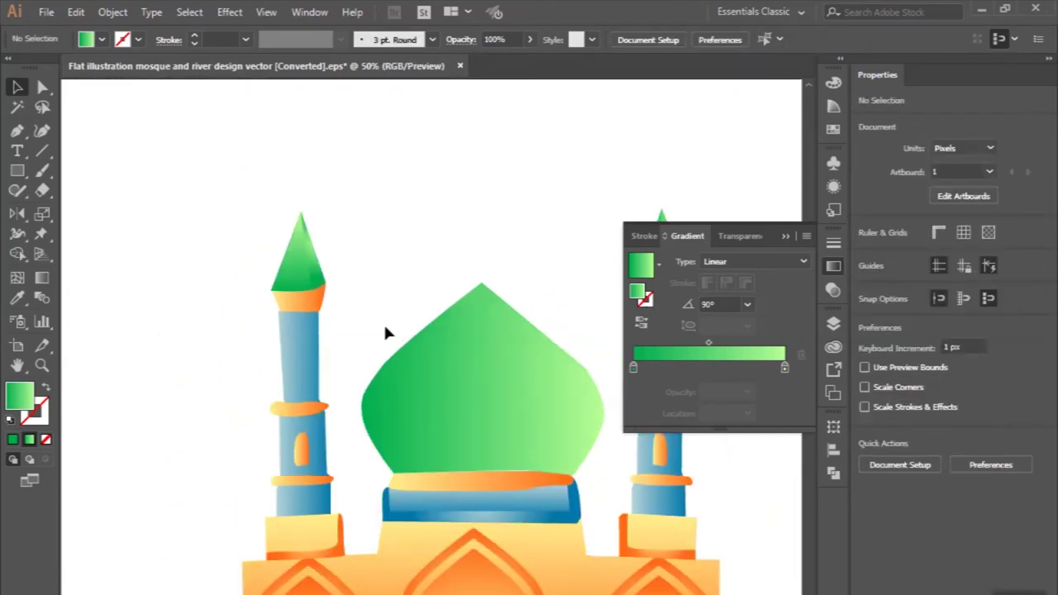
scroll(385, 334, down, 1)
scroll(194, 152, up, 1)
scroll(194, 152, up, 1)
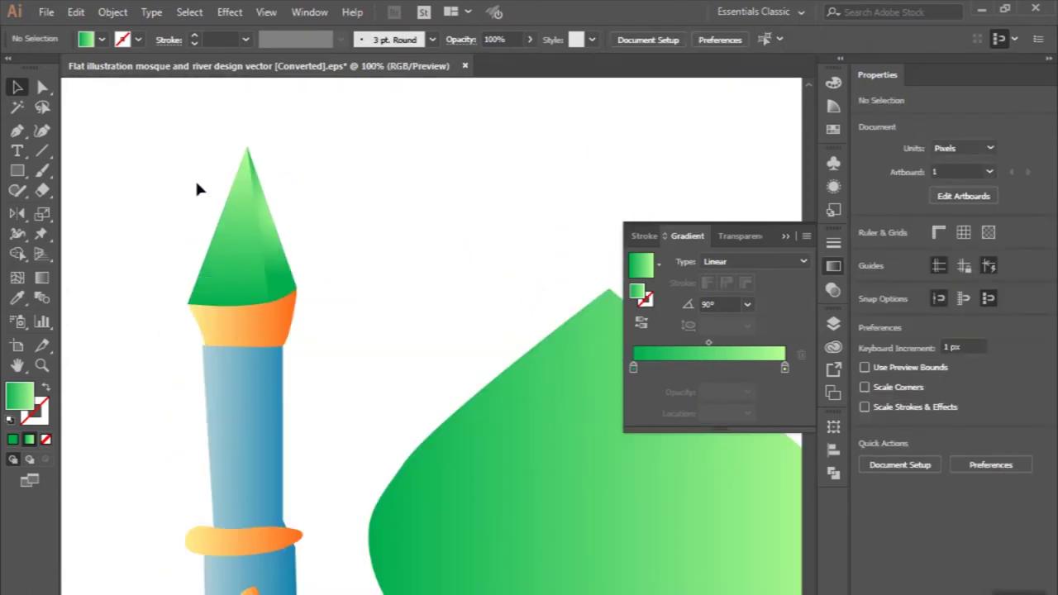
scroll(210, 213, up, 1)
scroll(232, 256, up, 1)
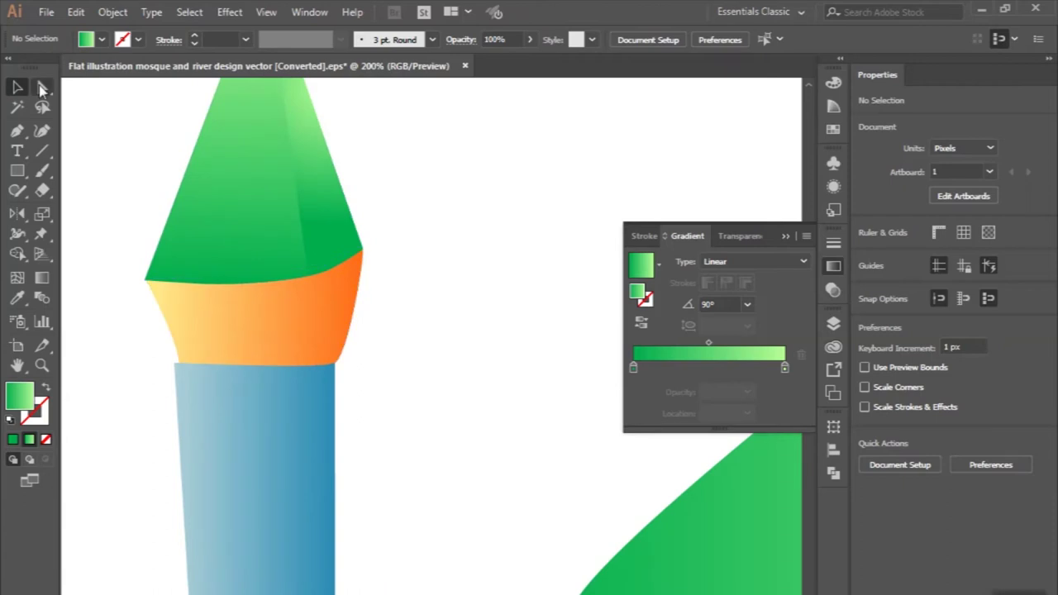
click(42, 90)
click(207, 430)
scroll(207, 430, up, 1)
drag(142, 300, 155, 300)
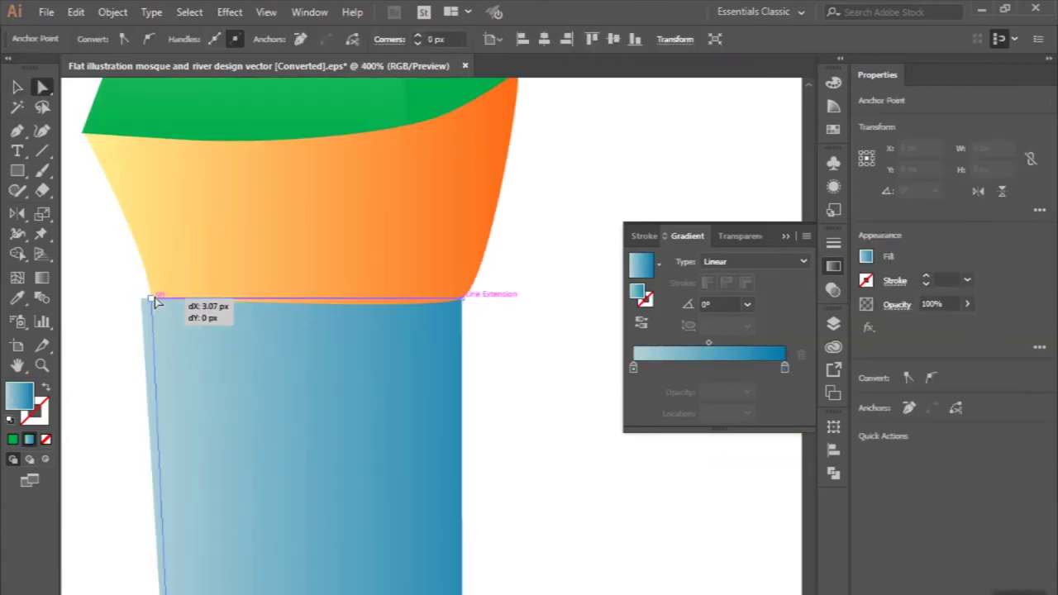
click(124, 303)
key(ctrl+1)
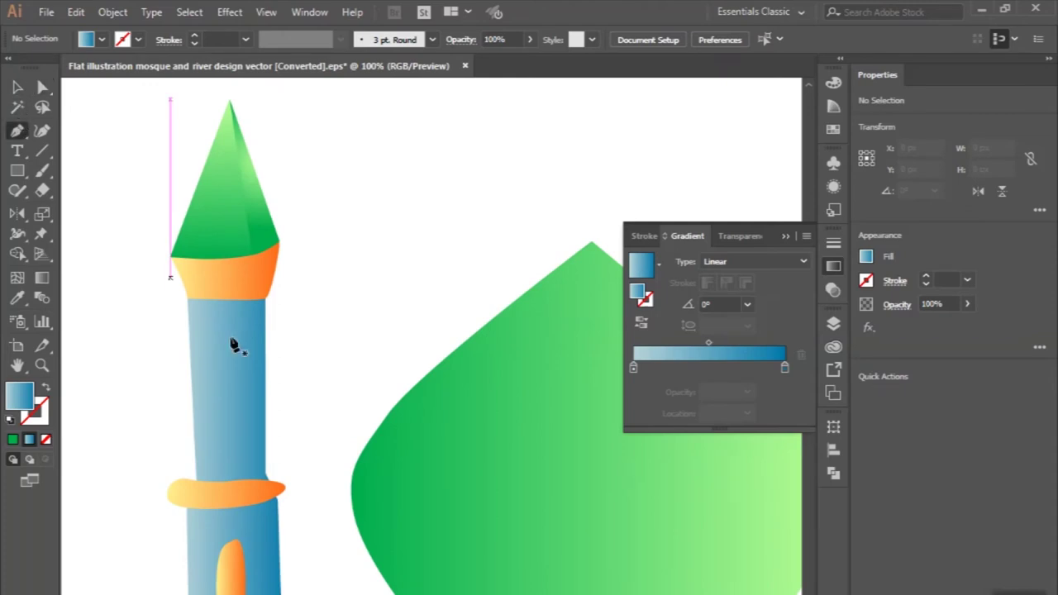
scroll(231, 278, up, 1)
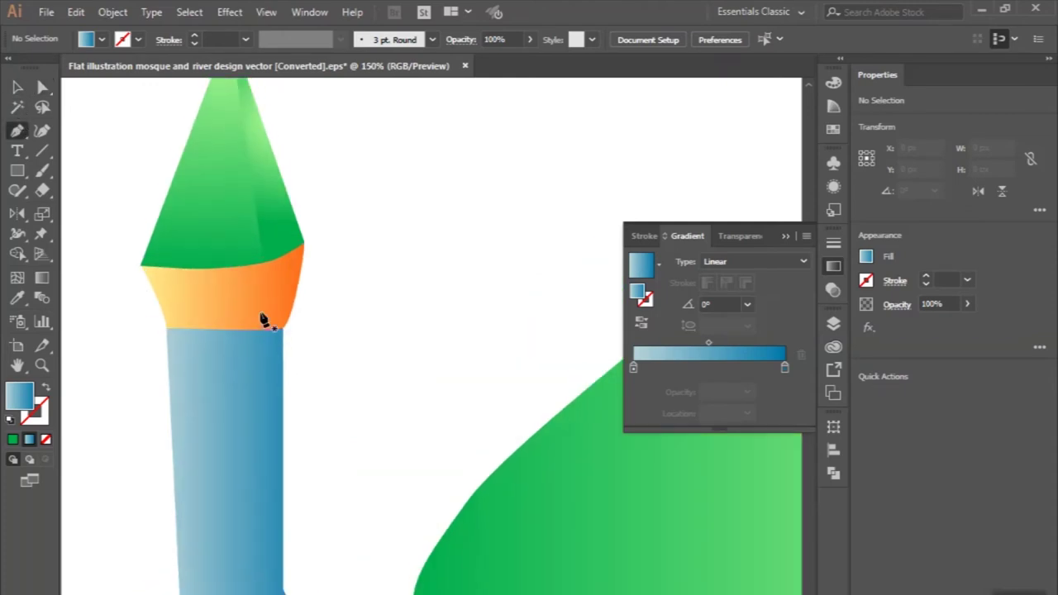
scroll(262, 320, up, 1)
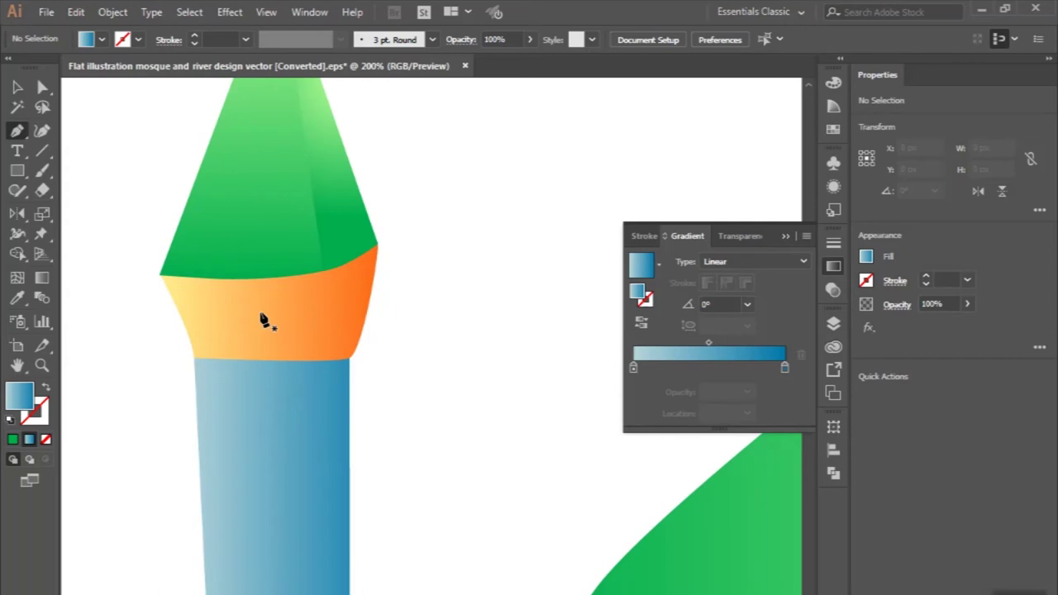
Step: Pen-draw a curved facet shape over the right side of the left minaret's orange collar
click(323, 272)
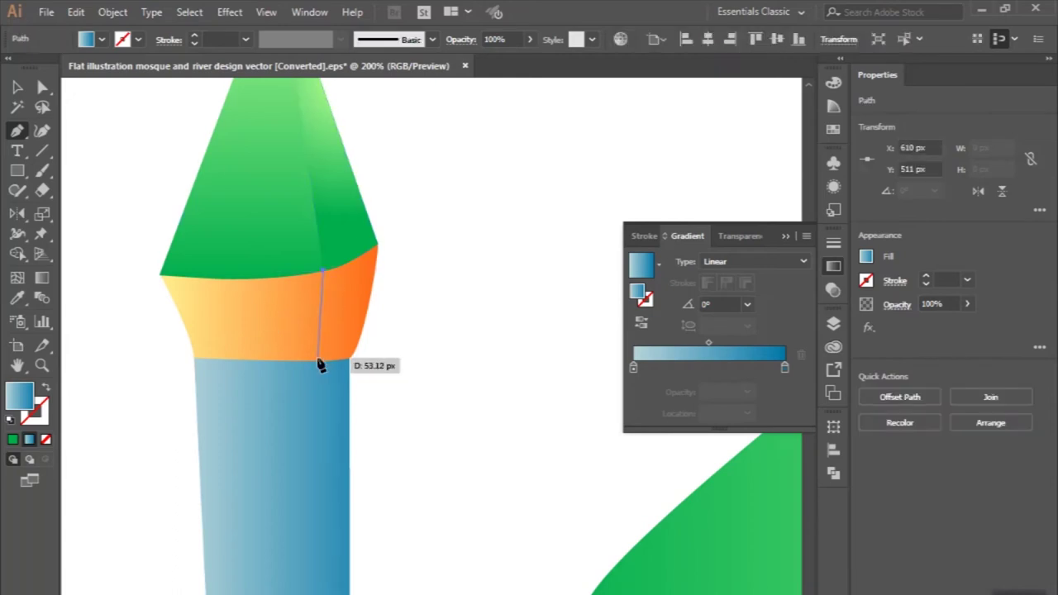
click(317, 361)
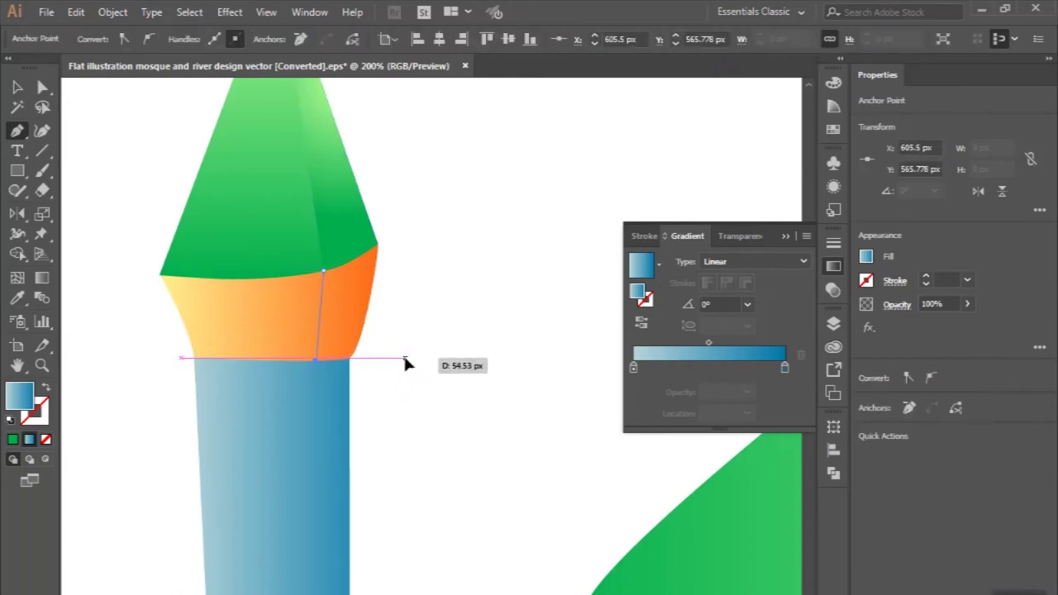
drag(405, 357, 439, 337)
drag(418, 226, 397, 229)
click(323, 272)
Step: Give the facet the collar's orange gradient and trim off the part extending past the collar
click(18, 300)
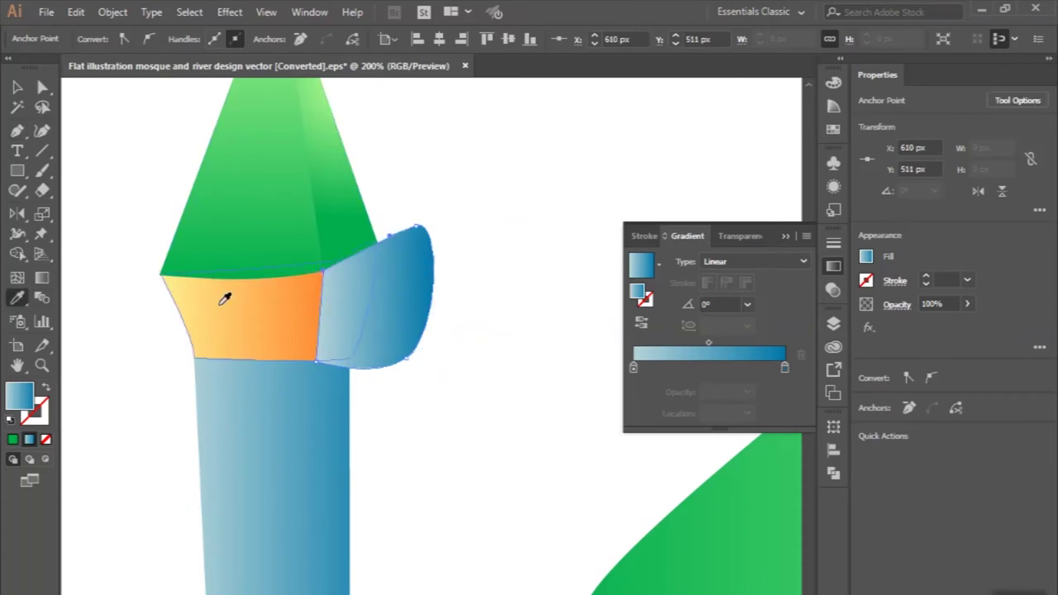
click(224, 295)
click(17, 87)
drag(105, 307, 380, 331)
key(shift+m)
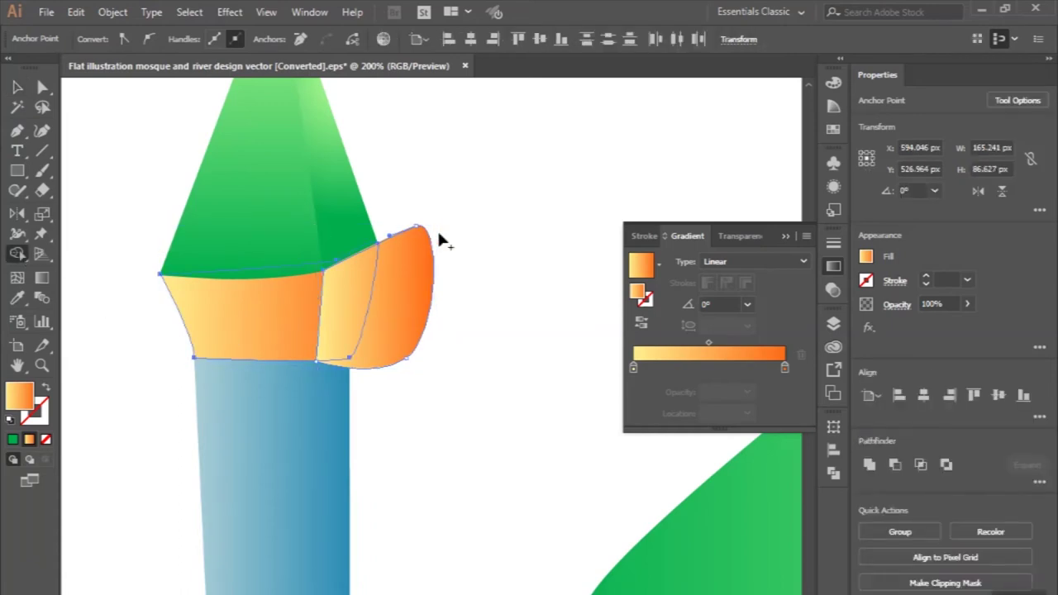
alt+click(427, 240)
Step: Set the collar's right facet gradient type to Radial
click(17, 87)
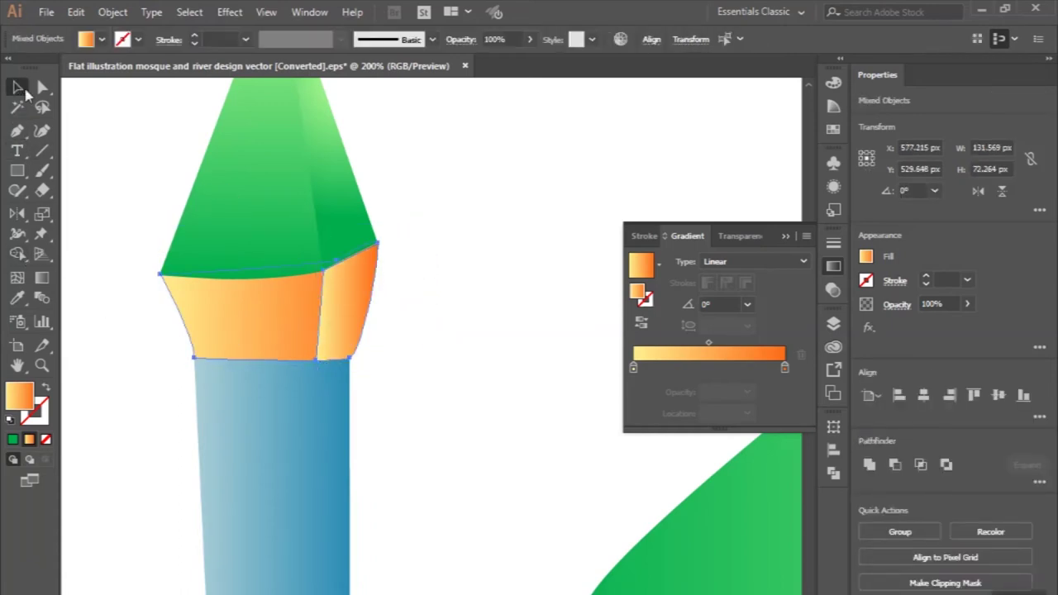
click(249, 315)
click(347, 301)
click(741, 263)
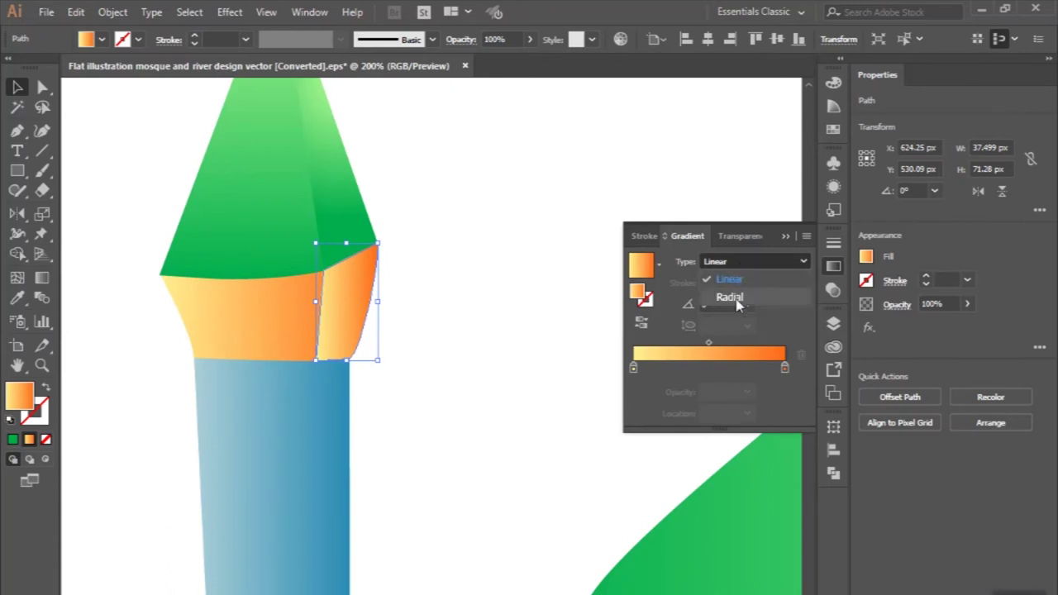
click(732, 301)
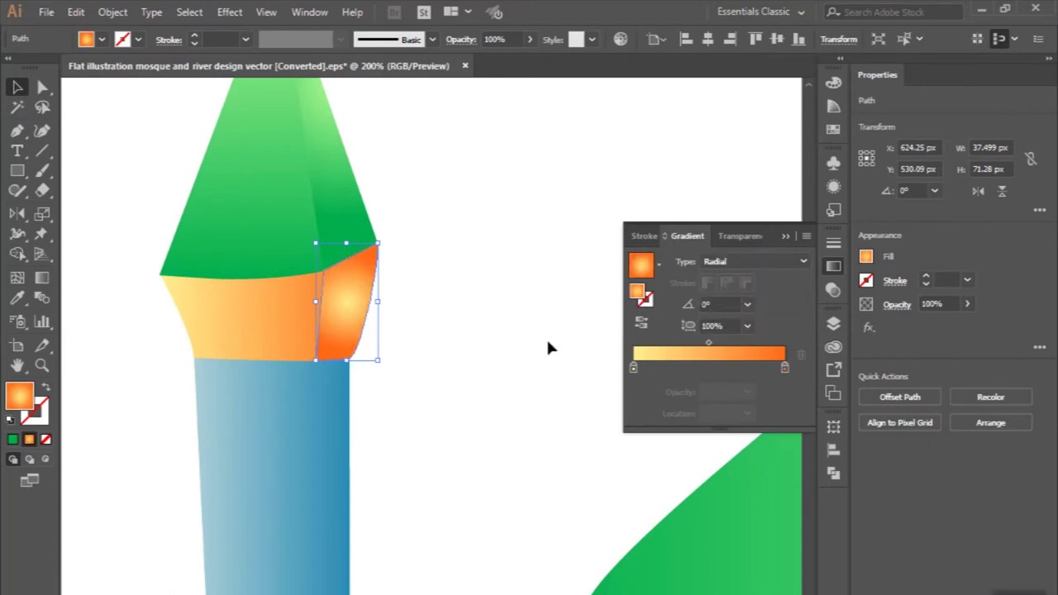
Step: Enlarge and shift the facet's radial highlight, then deselect and zoom out
click(43, 279)
mouse_move(395, 308)
mouse_down()
mouse_move(427, 306)
mouse_move(418, 281)
mouse_move(414, 290)
mouse_move(449, 292)
mouse_move(433, 307)
mouse_up()
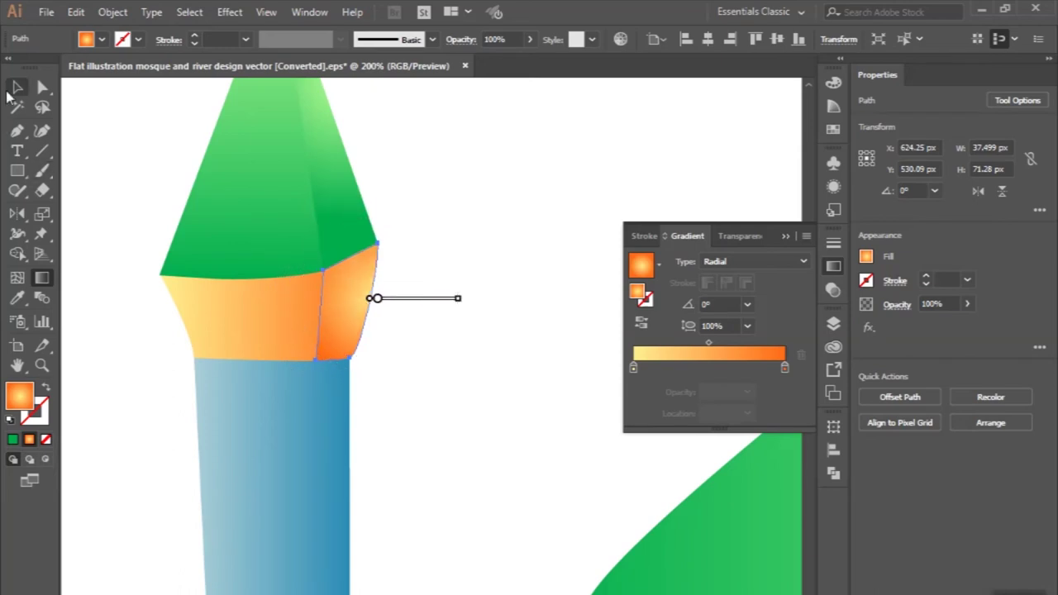
click(13, 91)
click(158, 146)
key(ctrl+minus)
key(ctrl+minus)
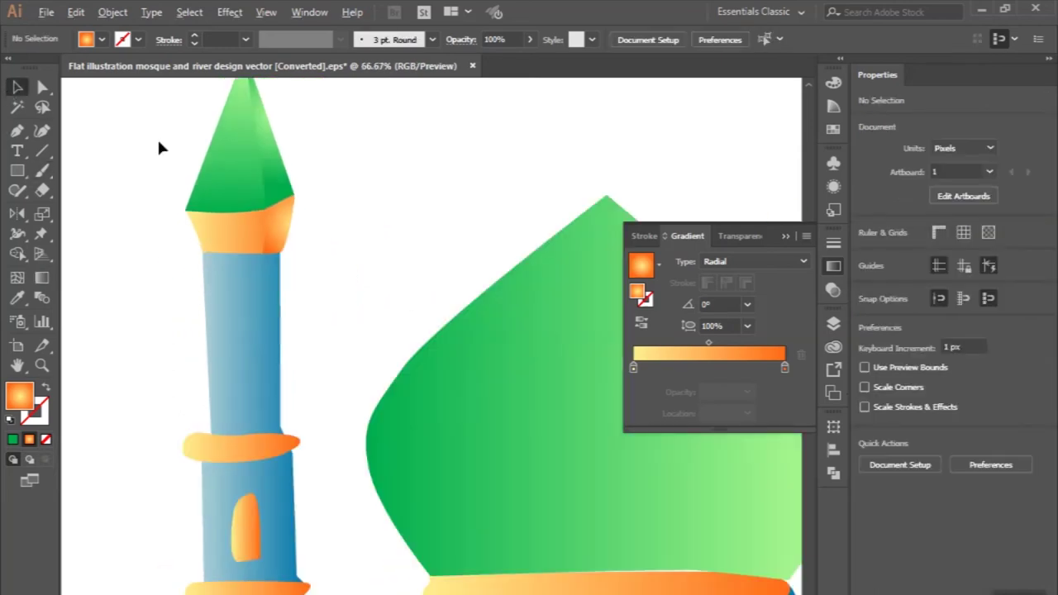
key(ctrl+minus)
Step: Trace a shading strip from the shaft's top down to the lower ring
click(18, 131)
scroll(237, 232, up, 2)
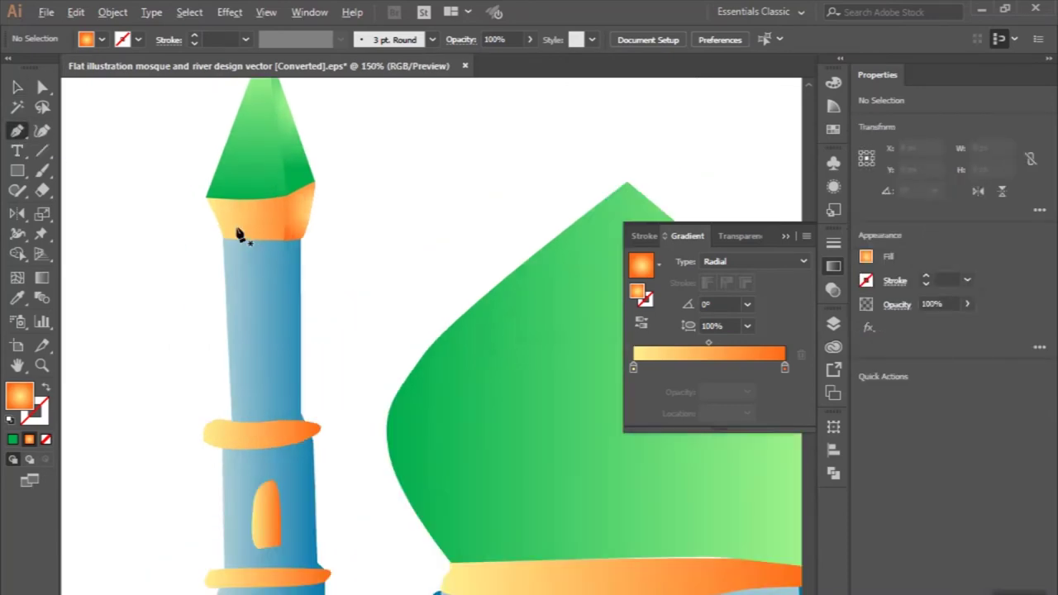
click(310, 248)
scroll(314, 418, down, 3)
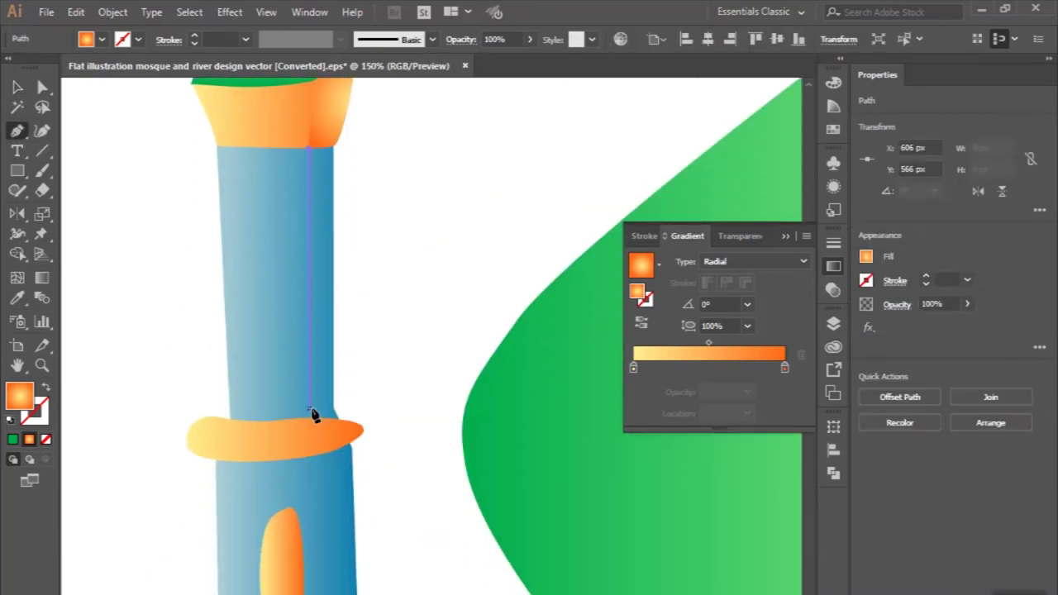
click(312, 423)
scroll(315, 425, down, 2)
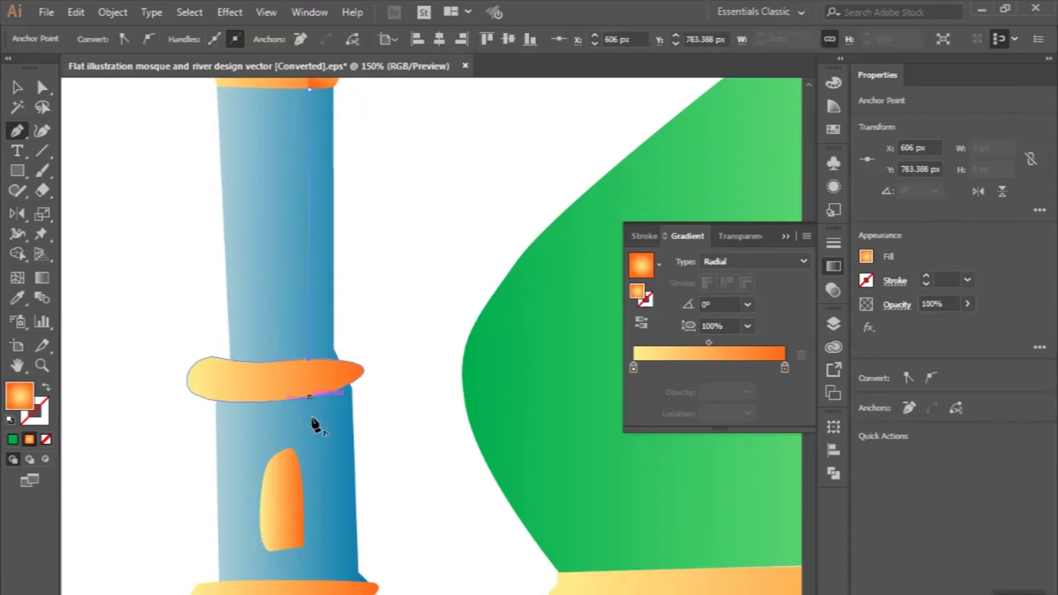
click(327, 399)
scroll(329, 413, down, 3)
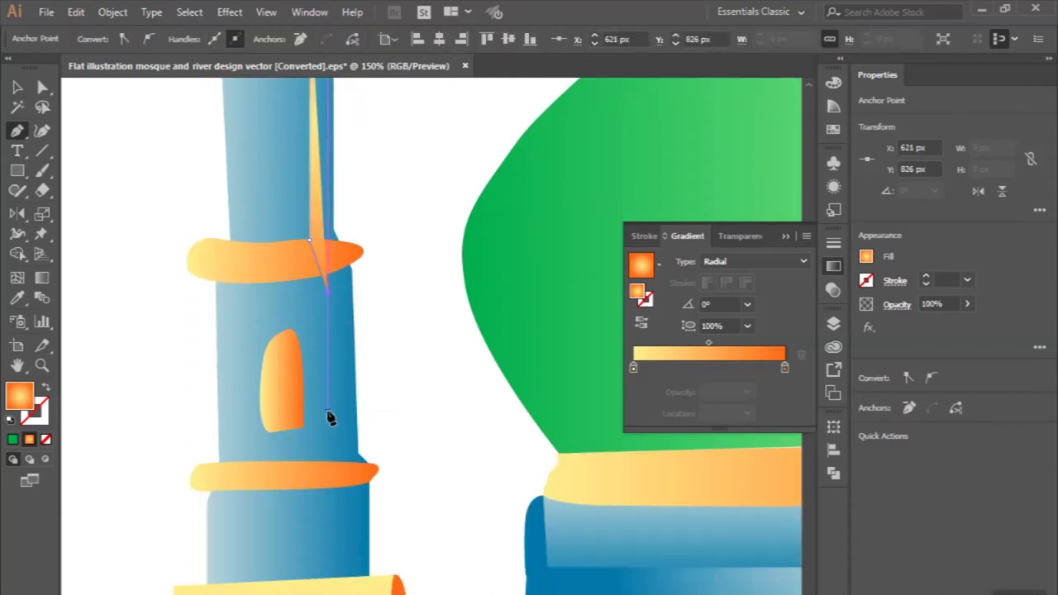
click(331, 447)
Step: Finish the strip down to the minaret's base and close it at the top-right corner
scroll(331, 449, down, 1)
drag(329, 446, 339, 423)
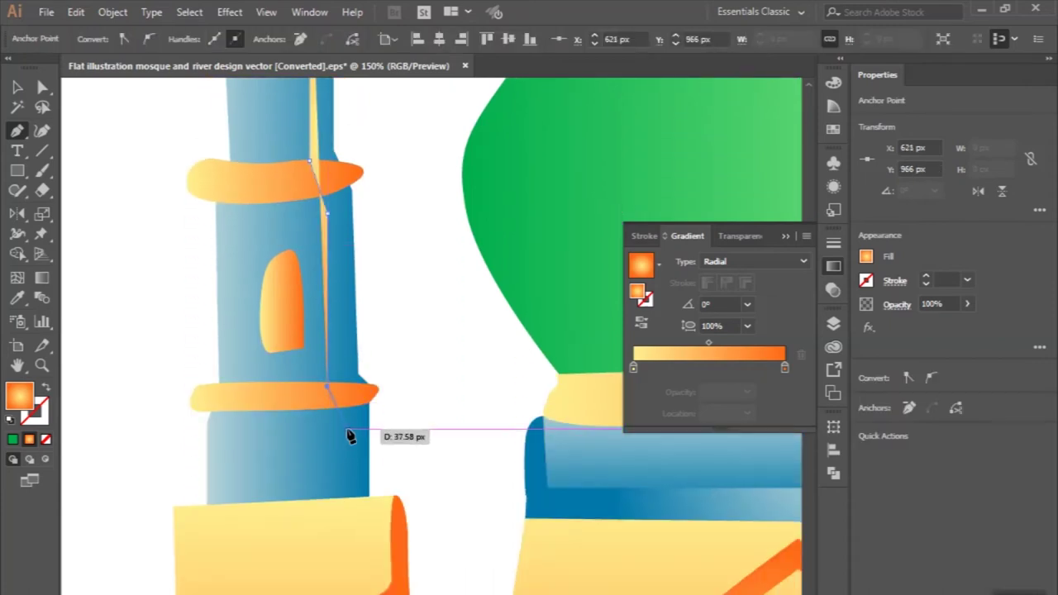
click(341, 420)
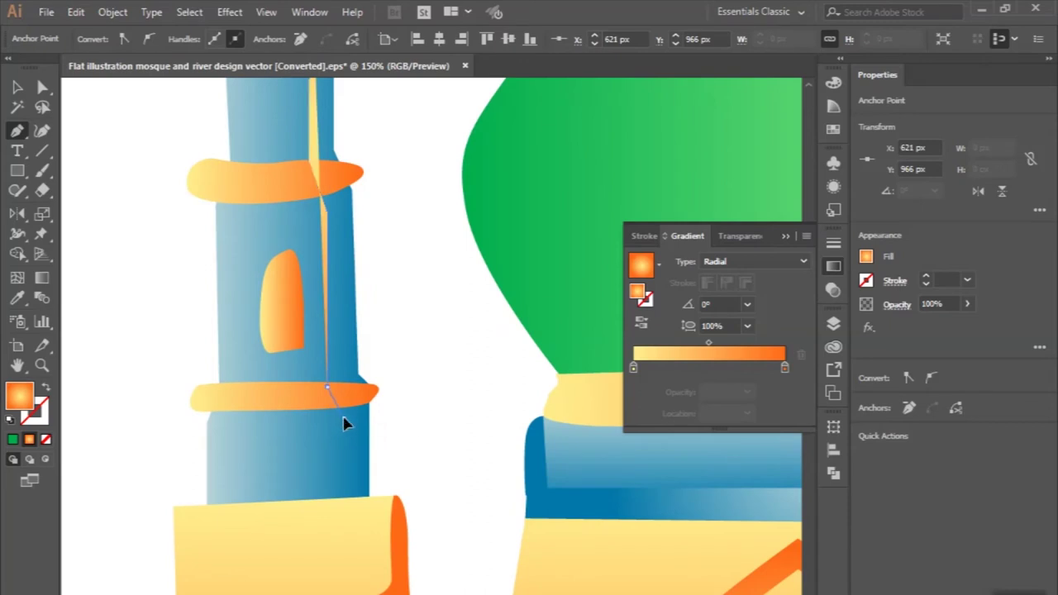
click(345, 508)
scroll(348, 504, down, 1)
click(378, 503)
scroll(378, 239, up, 1)
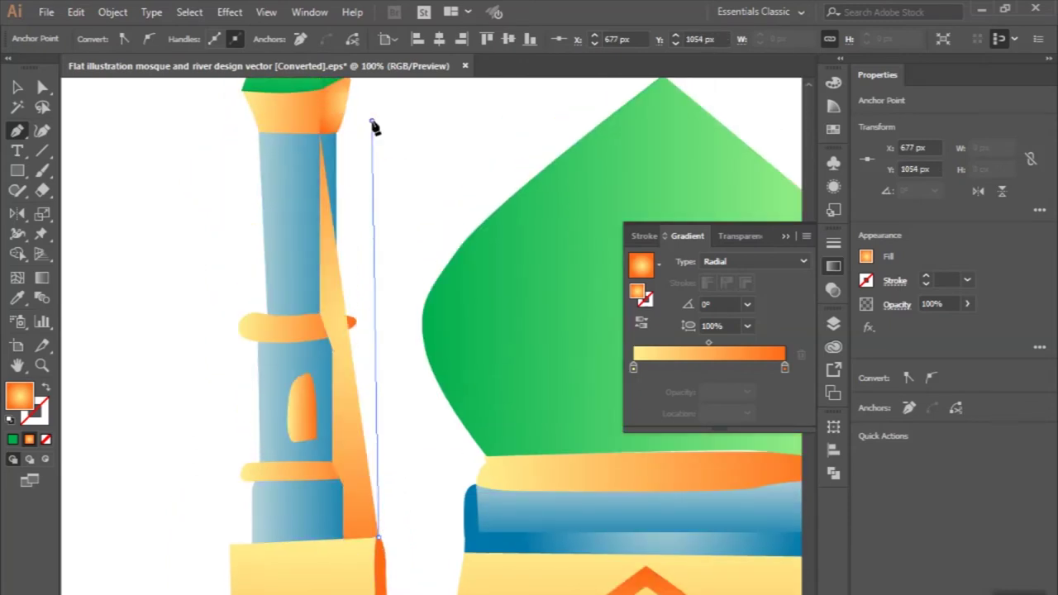
click(372, 121)
Step: Fill the strip with the dome base's blue gradient and fit it inside the shaft outline
click(17, 302)
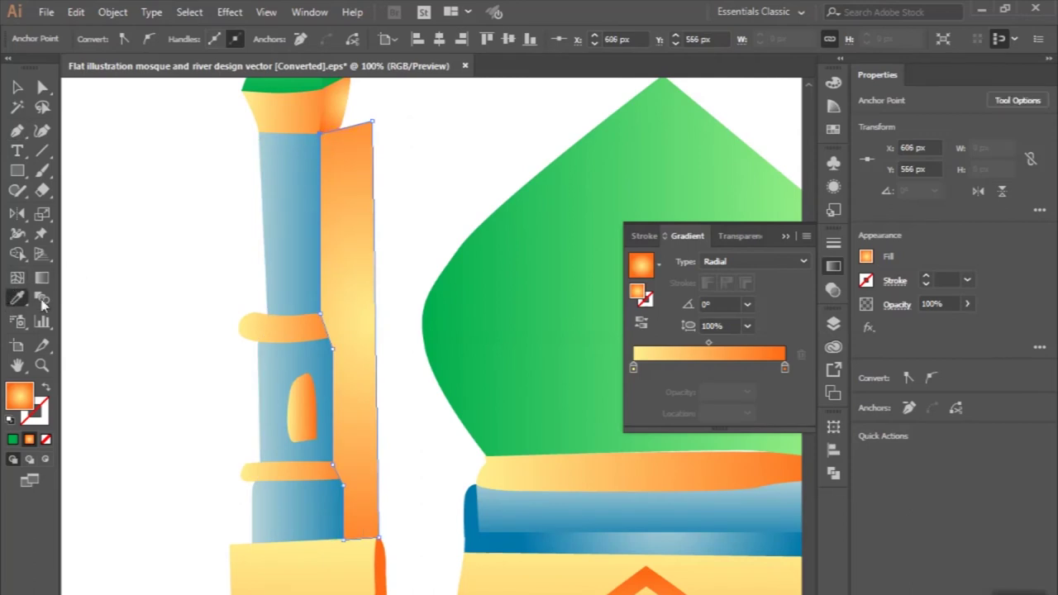
click(475, 518)
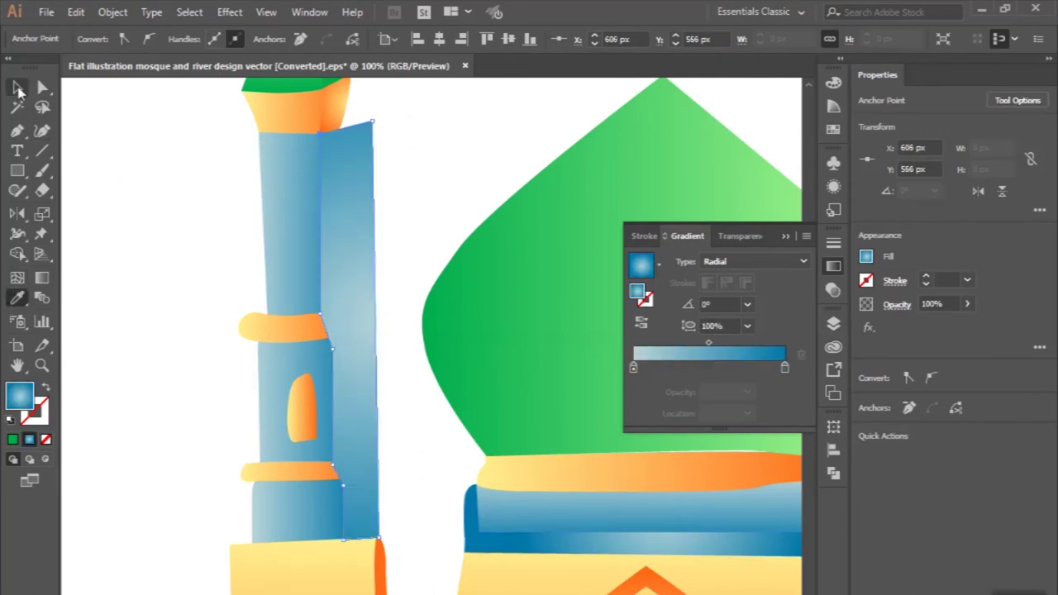
click(18, 87)
shift+click(305, 221)
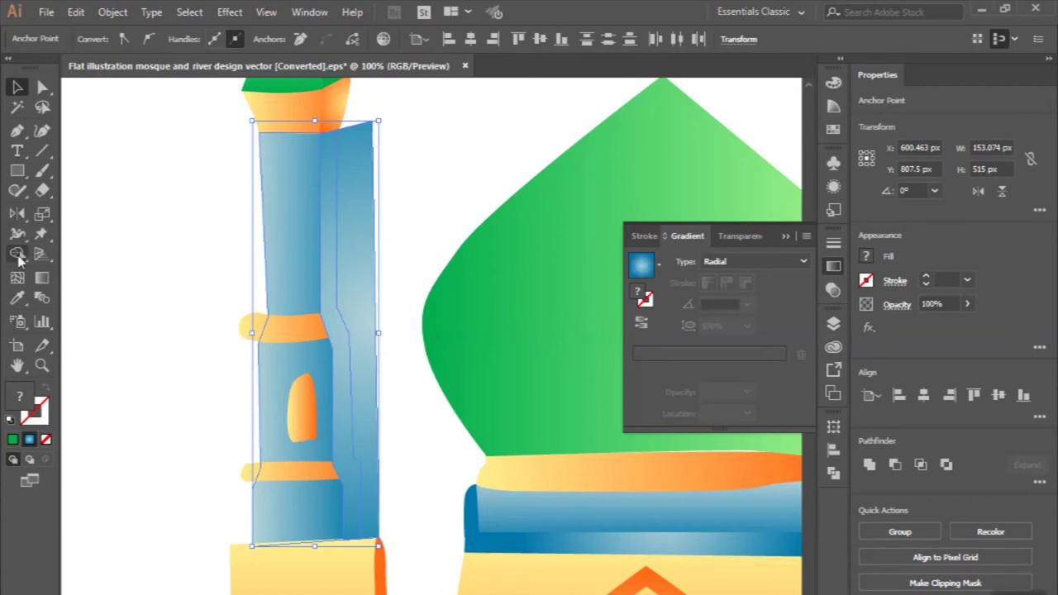
key(ctrl+z)
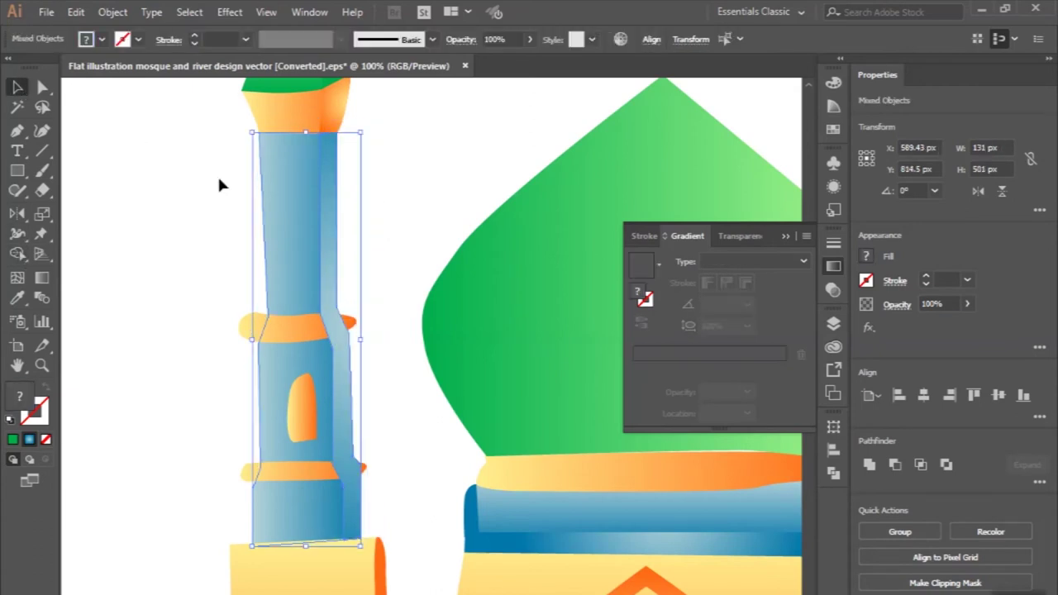
click(207, 220)
key(ctrl+minus)
key(ctrl+minus)
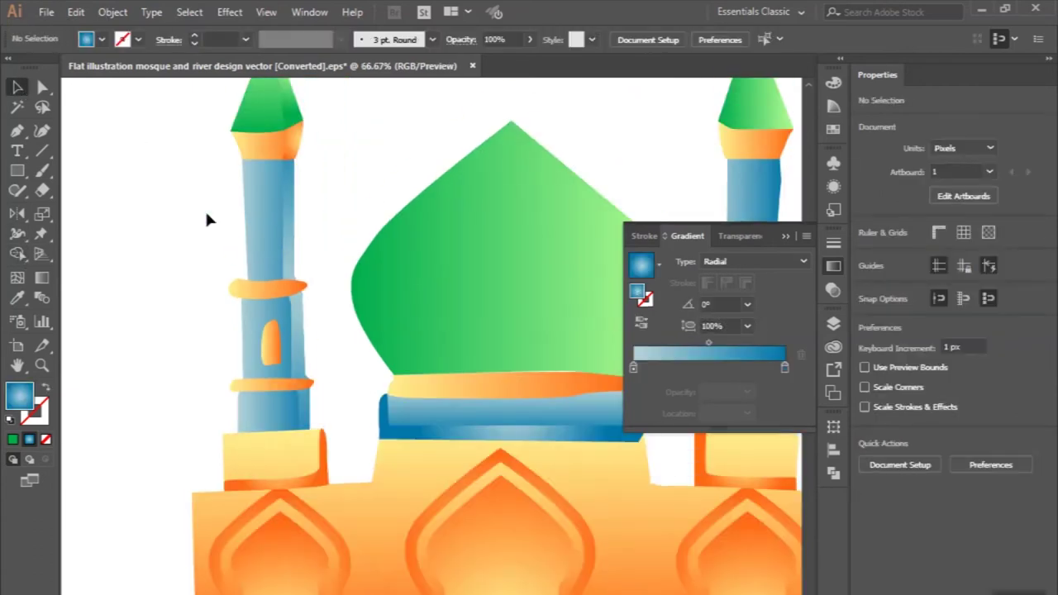
Step: Pen-draw a curved shading facet on the right minaret's spire, from tip to base
key(ctrl+minus)
scroll(205, 209, up, 2)
scroll(157, 197, up, 2)
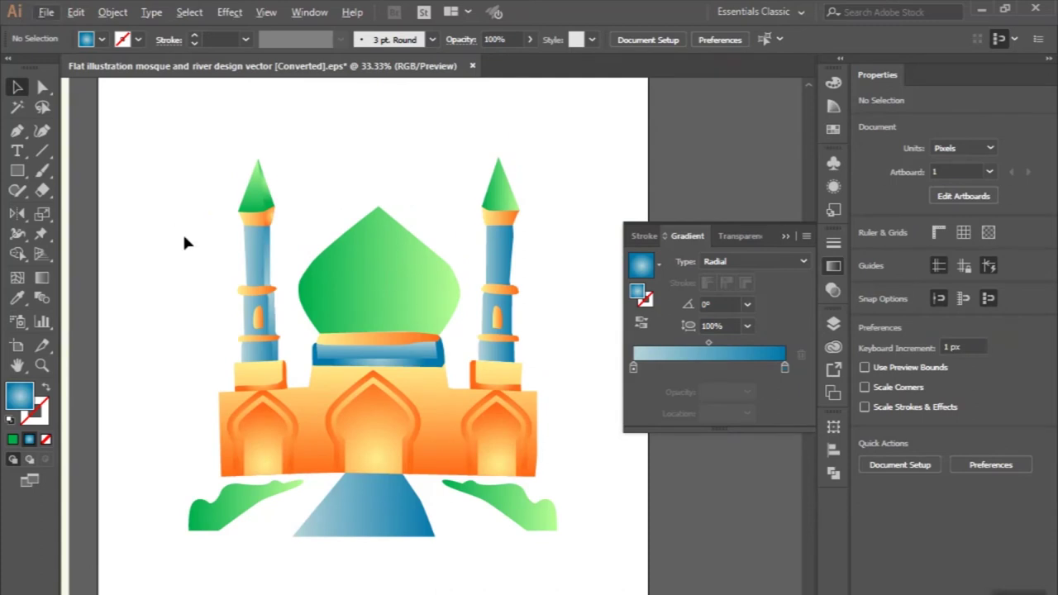
scroll(184, 240, up, 2)
scroll(183, 240, up, 1)
scroll(162, 273, down, 1)
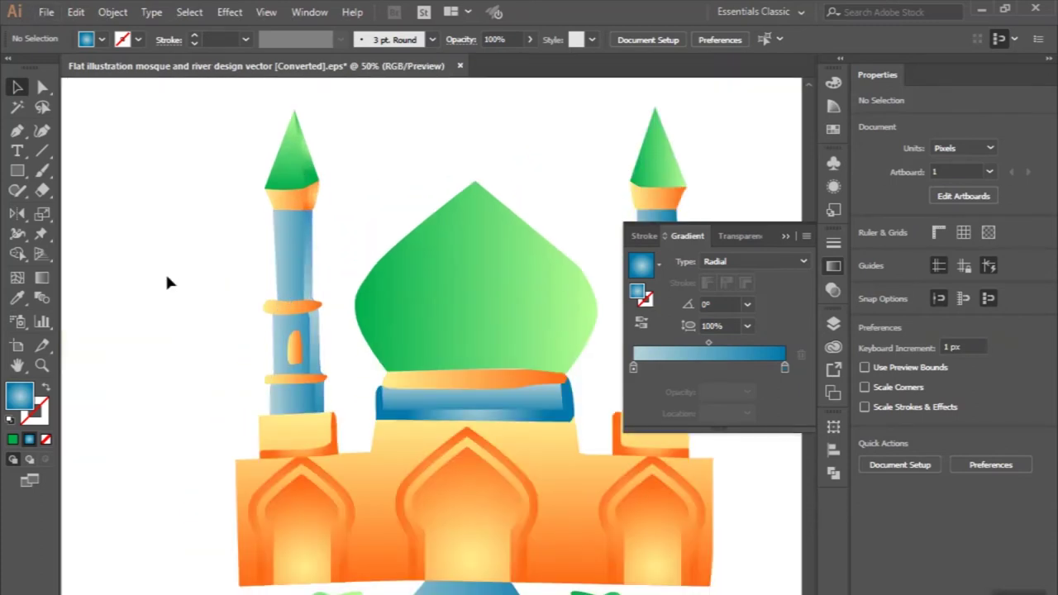
scroll(290, 324, down, 1)
scroll(290, 324, down, 1)
scroll(293, 326, right, 2)
scroll(293, 326, right, 1)
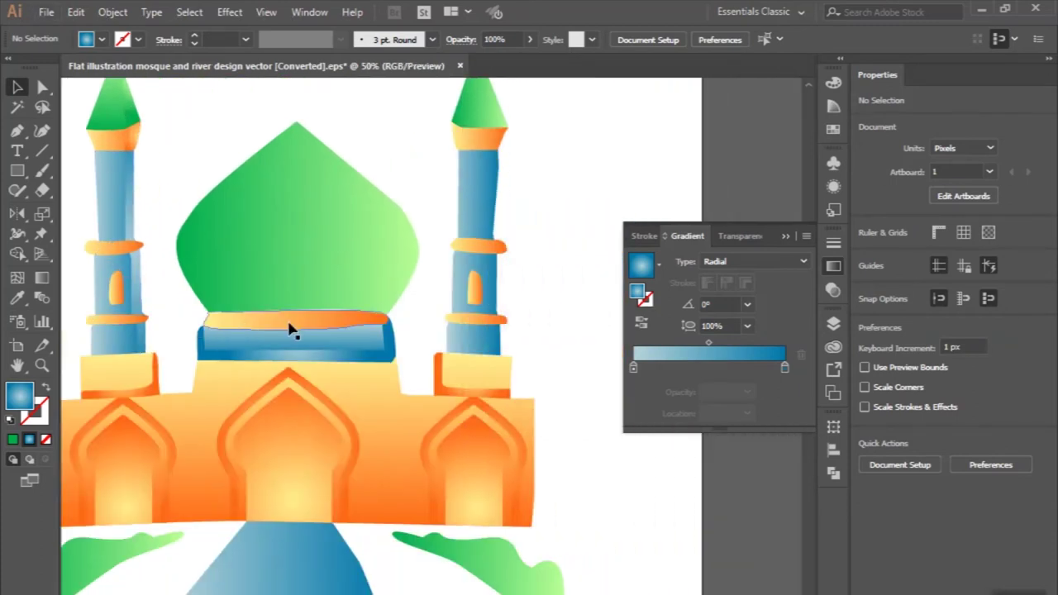
click(23, 131)
scroll(507, 171, up, 2)
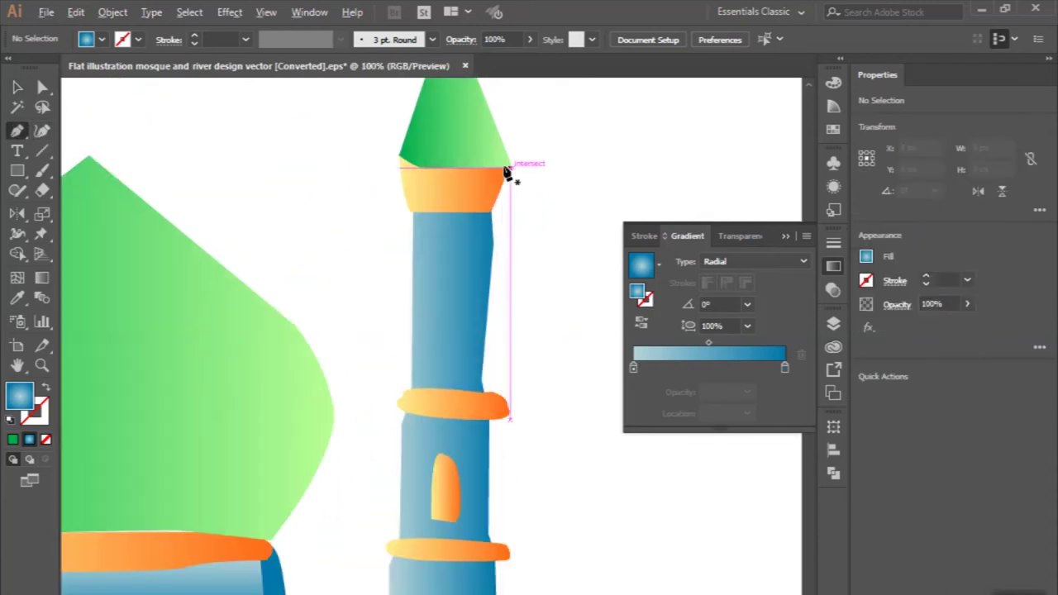
scroll(461, 201, up, 1)
scroll(461, 201, up, 1)
scroll(463, 198, up, 1)
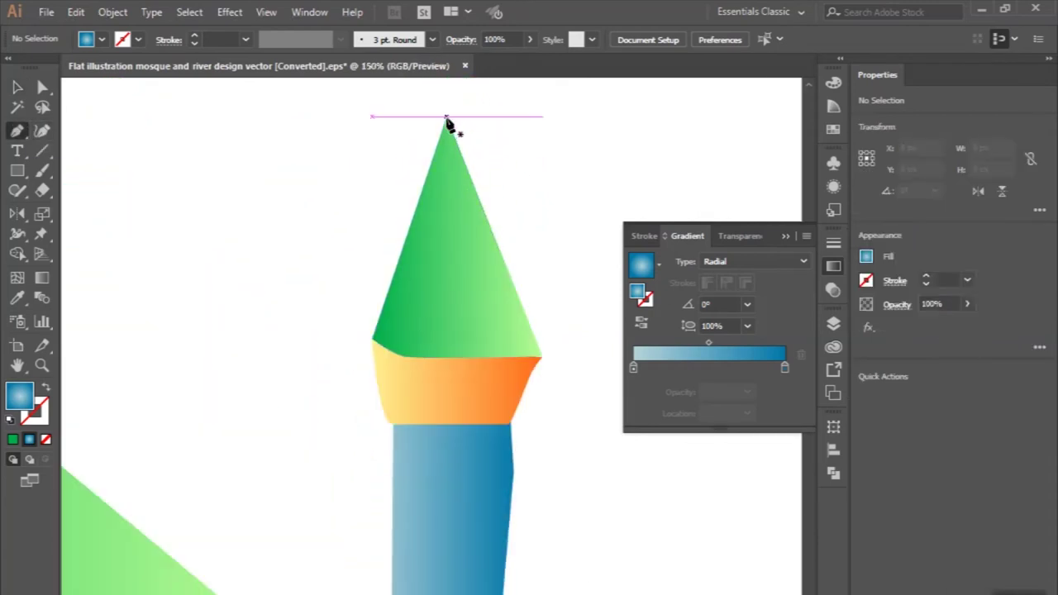
click(446, 119)
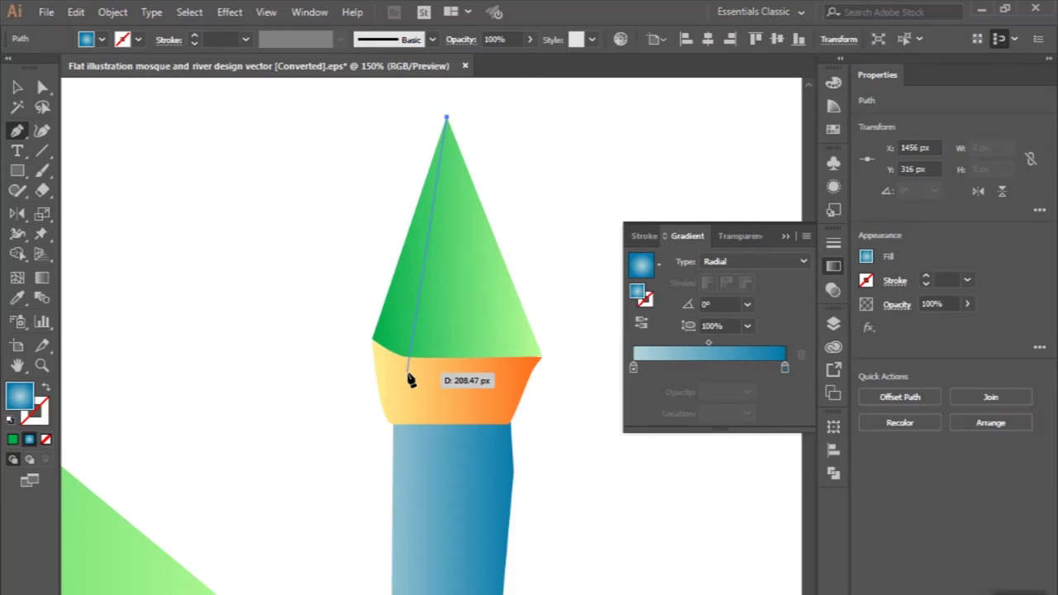
drag(342, 324, 354, 260)
click(447, 120)
Step: Trim away the facet's bulge outside the green spire
click(17, 87)
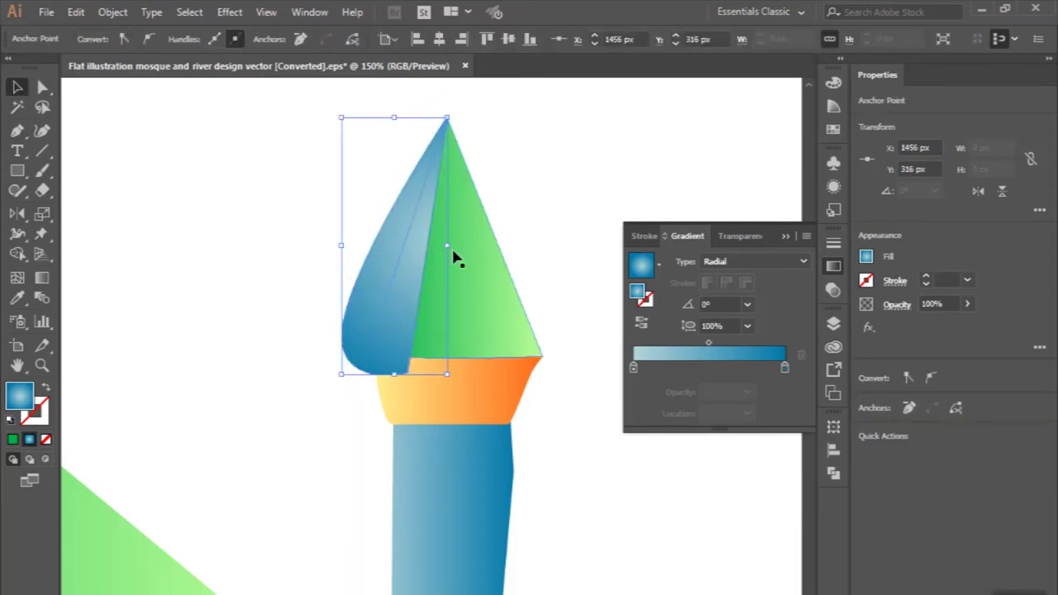
shift+click(471, 279)
click(16, 254)
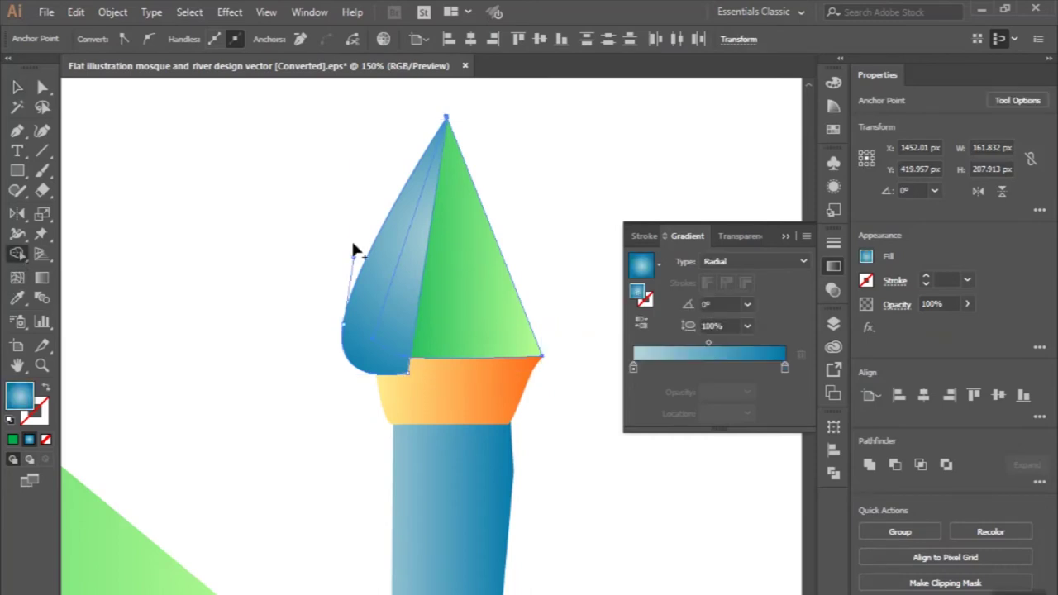
alt+click(351, 256)
Step: Give the spire facet the green radial gradient sampled from the spire
click(17, 86)
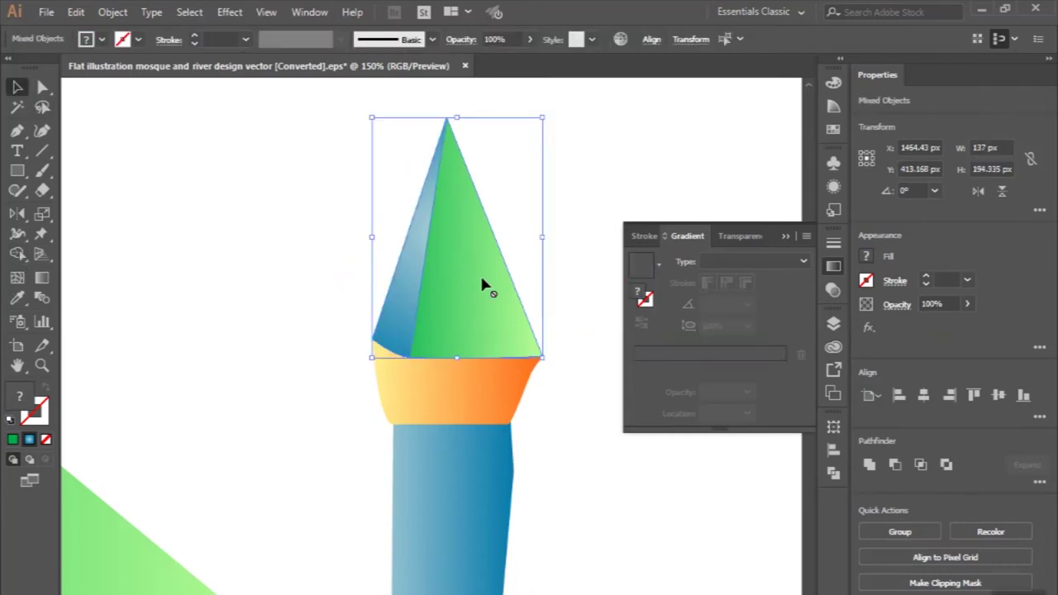
click(479, 273)
scroll(480, 273, down, 2)
scroll(491, 283, left, 5)
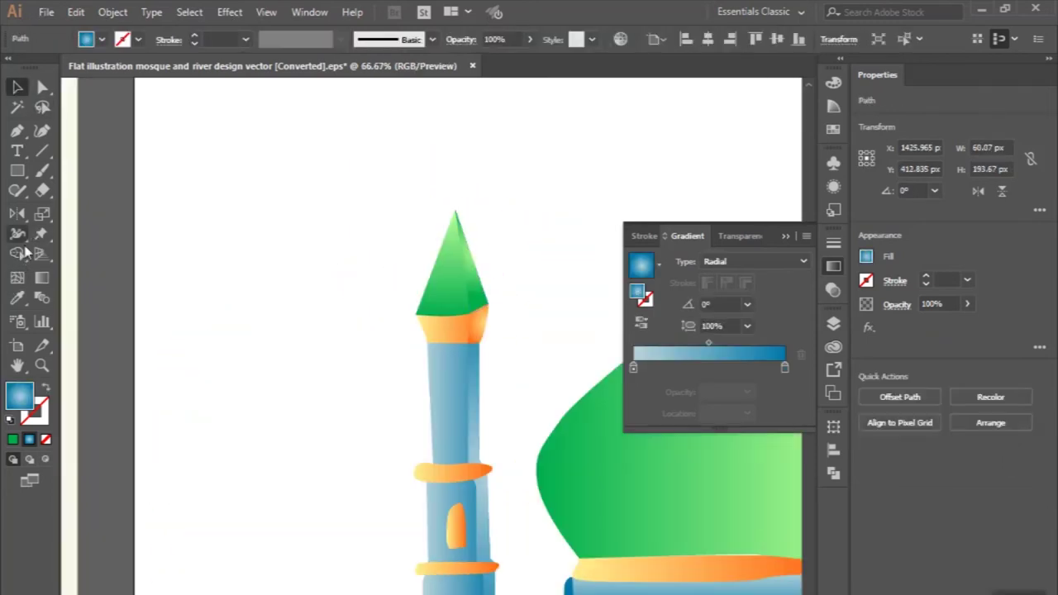
click(19, 300)
click(480, 285)
scroll(478, 288, right, 5)
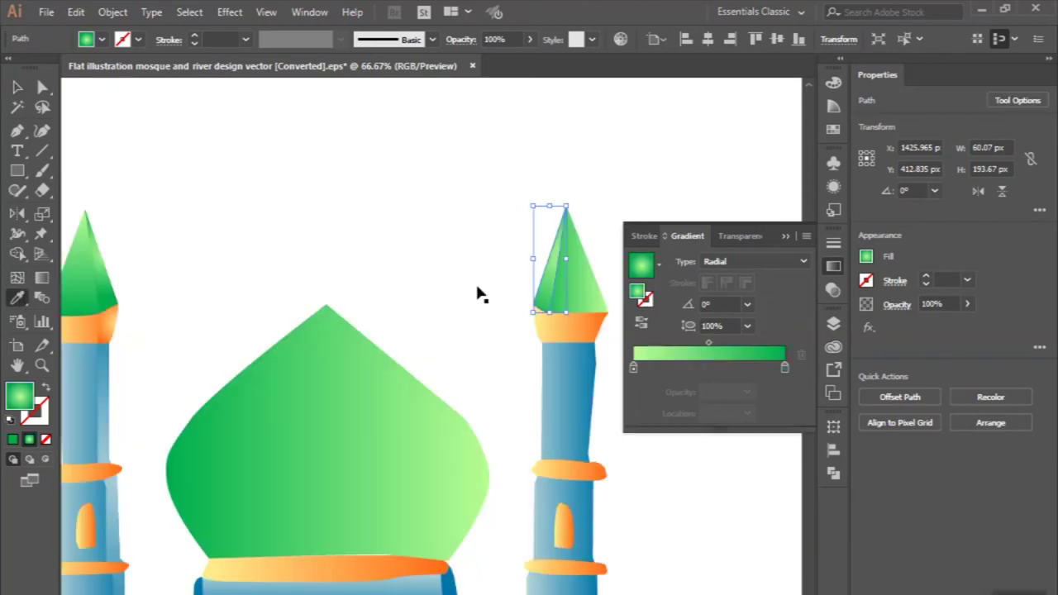
scroll(571, 287, up, 1)
scroll(567, 300, right, 2)
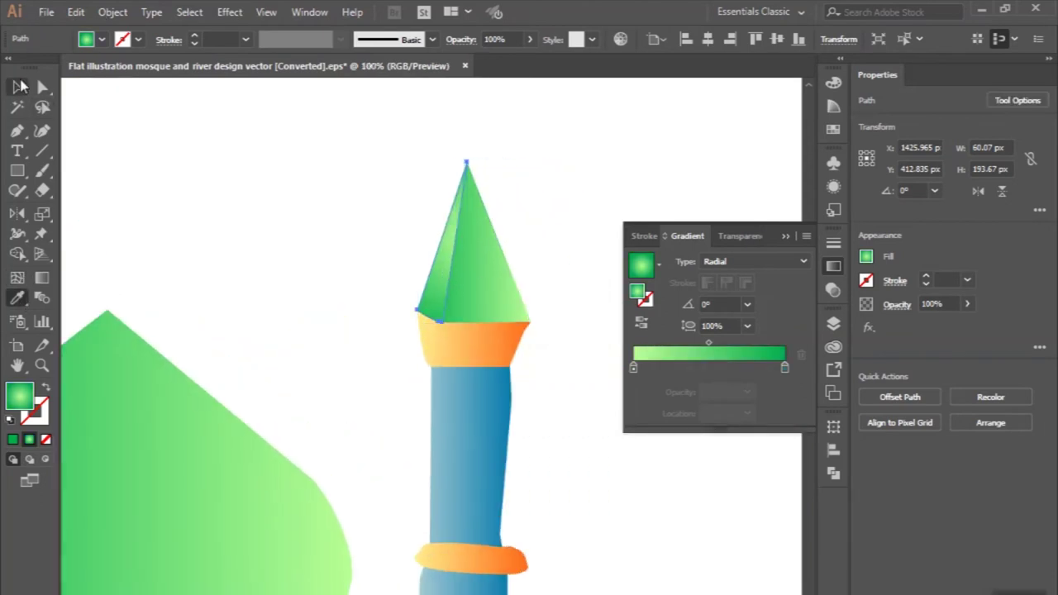
click(19, 86)
click(291, 206)
Step: Set the spire group's gradient angle to 90°
scroll(554, 376, down, 2)
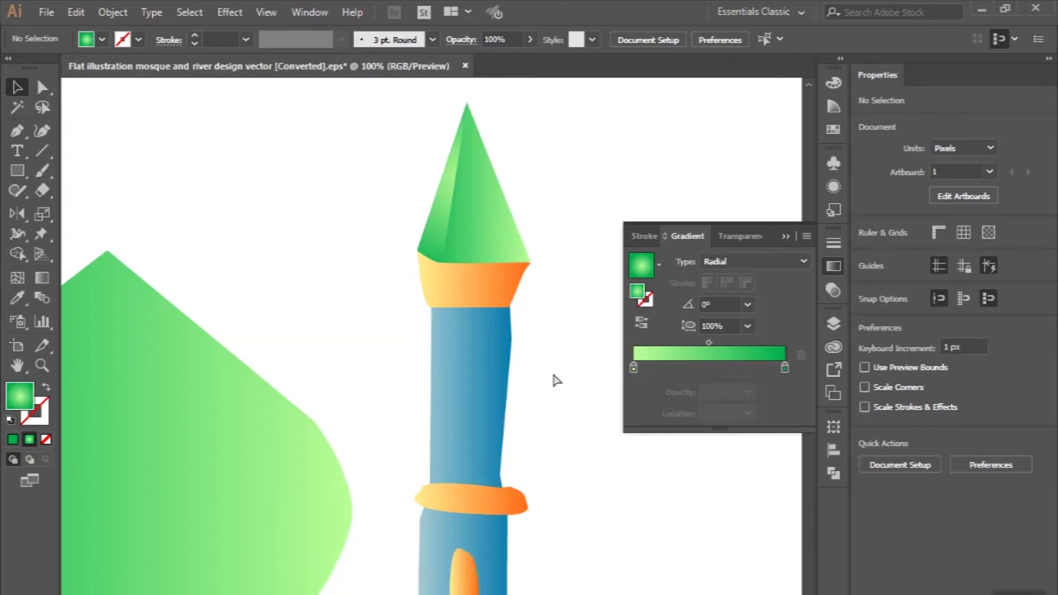
scroll(484, 339, right, 2)
scroll(480, 325, down, 1)
click(429, 175)
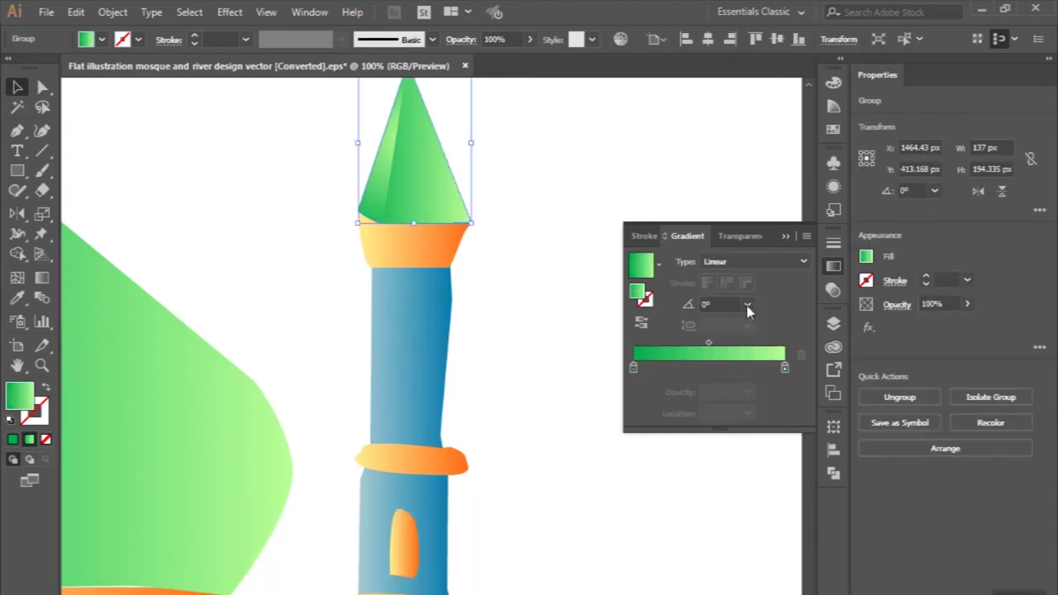
click(746, 305)
click(762, 394)
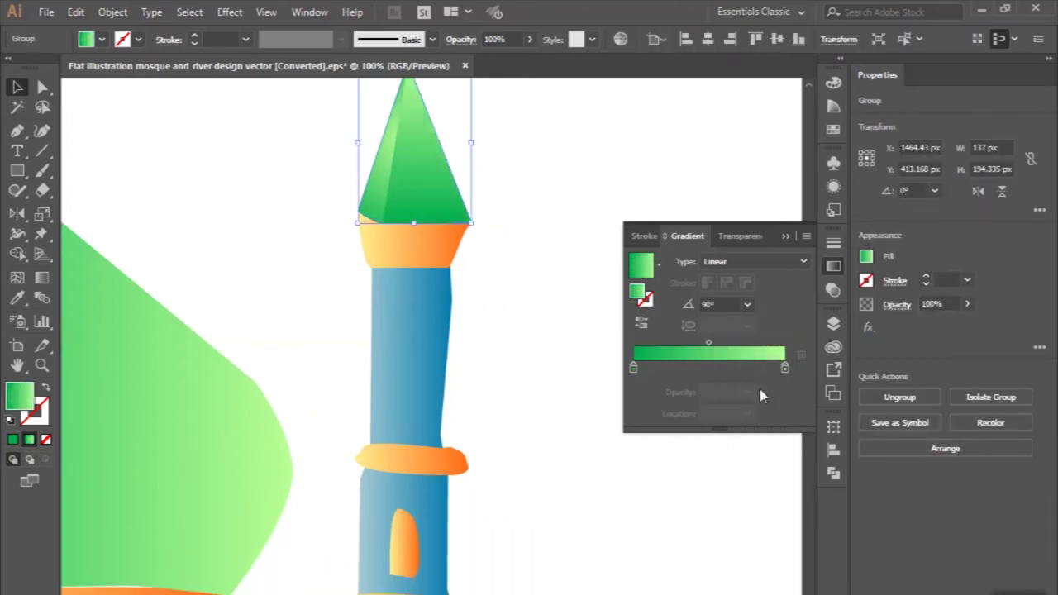
click(530, 303)
scroll(530, 302, right, 1)
scroll(530, 303, down, 1)
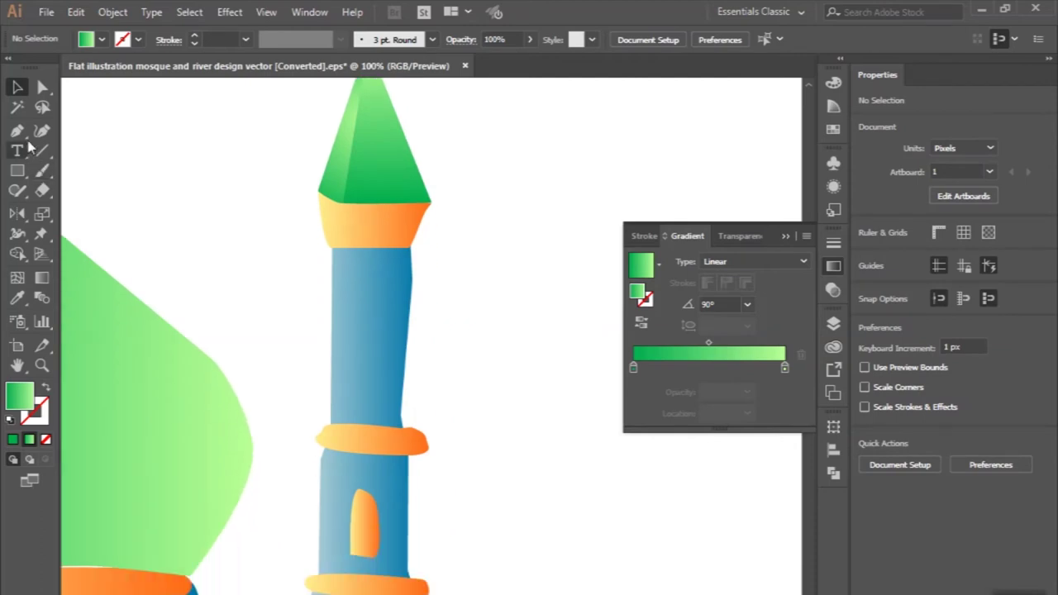
Step: Pen-draw a curved facet shape over the left side of the right minaret's orange band
scroll(367, 224, up, 1)
scroll(355, 216, up, 1)
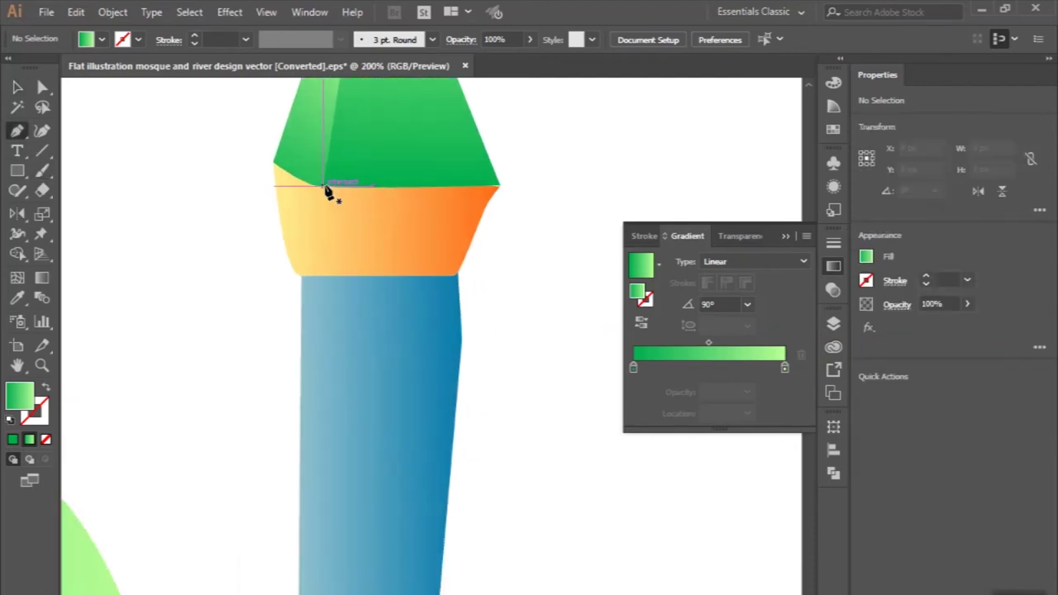
scroll(328, 192, down, 1)
scroll(328, 191, down, 1)
scroll(328, 190, down, 1)
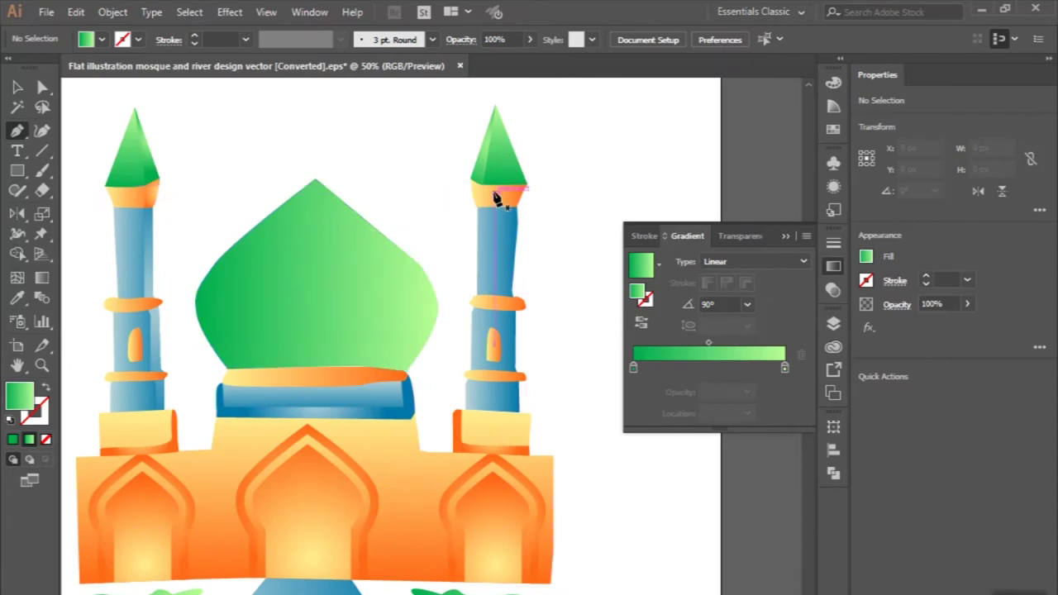
scroll(494, 199, up, 3)
scroll(493, 198, up, 2)
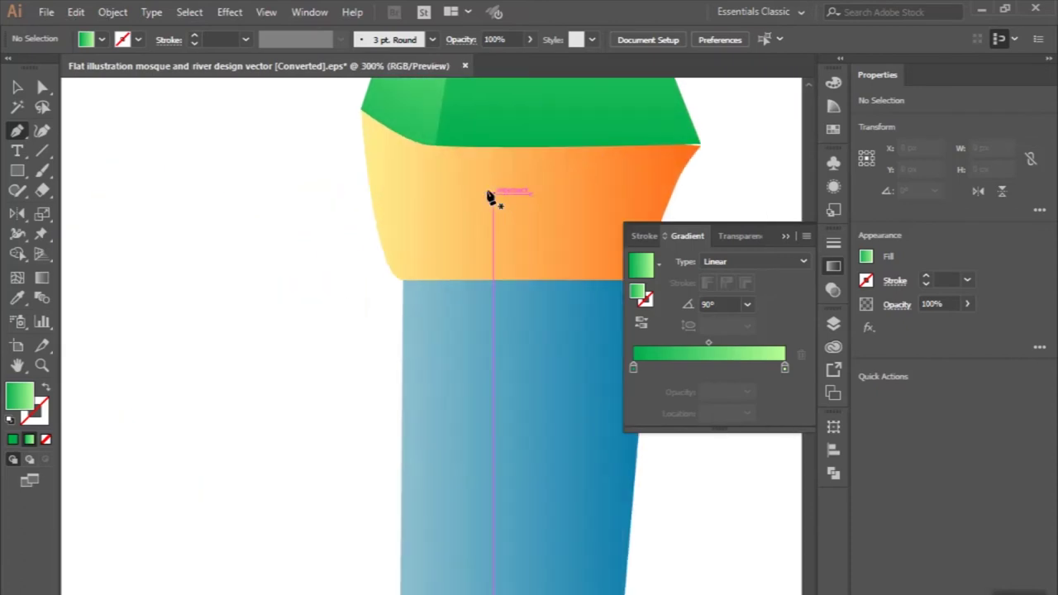
click(437, 146)
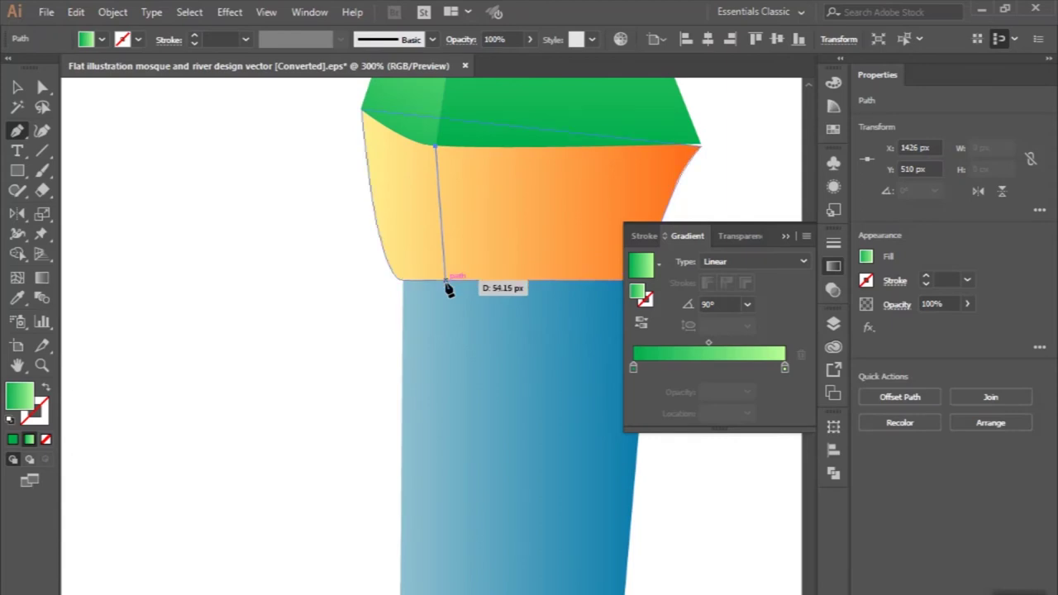
drag(361, 289, 328, 262)
drag(331, 101, 359, 91)
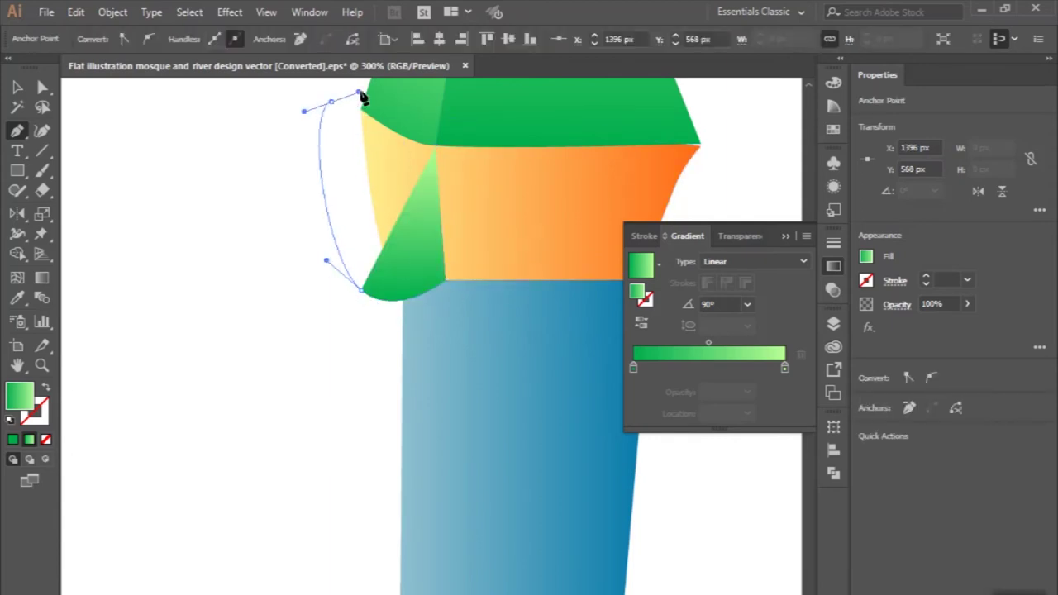
click(435, 147)
drag(435, 153, 455, 211)
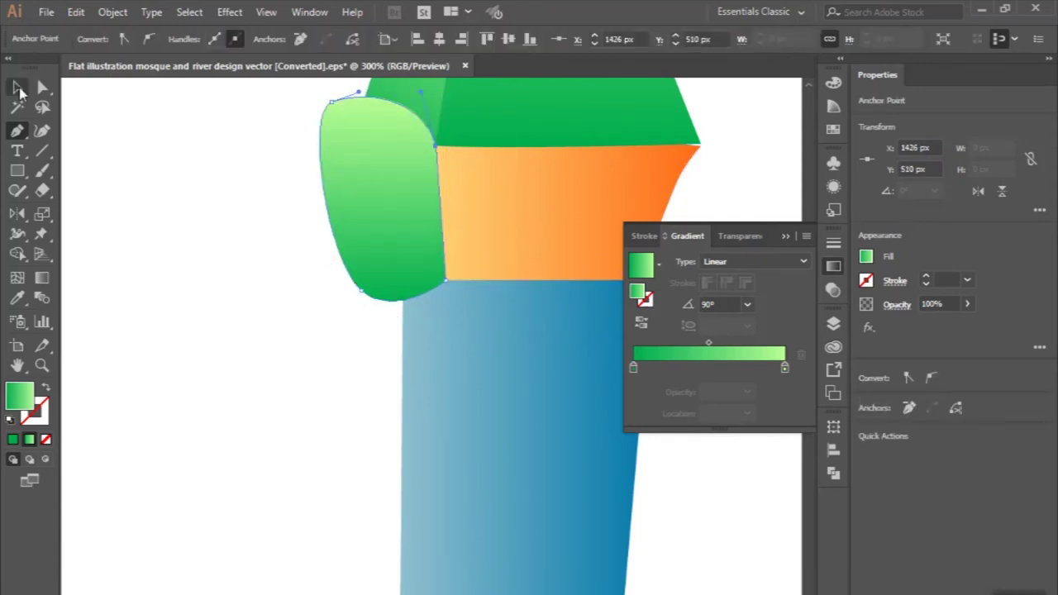
Step: Trim away the facet part lying outside the orange band
click(19, 88)
shift+click(494, 226)
drag(288, 201, 339, 199)
scroll(367, 248, down, 1)
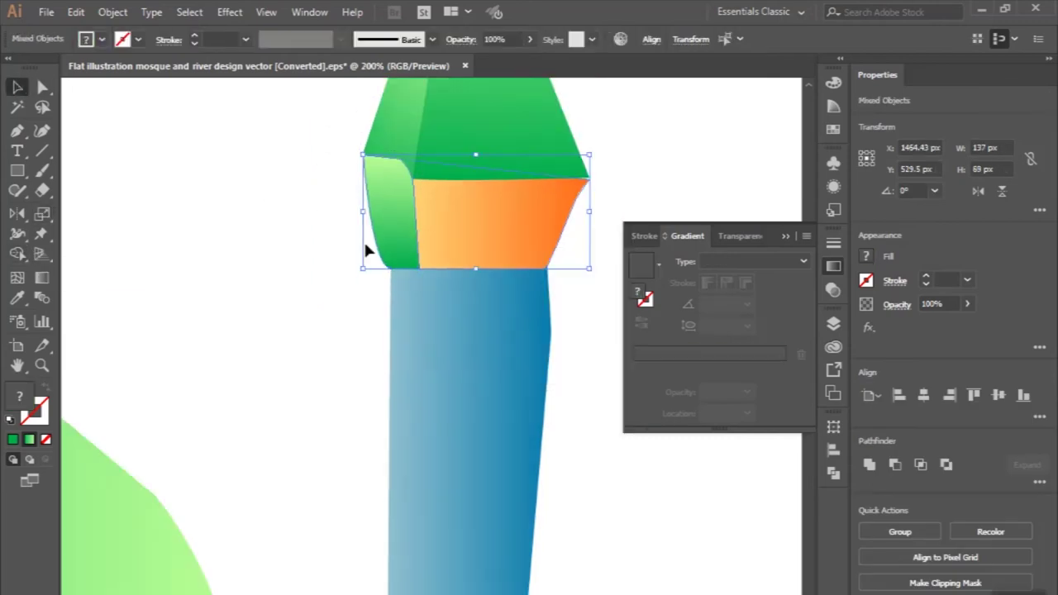
scroll(372, 240, down, 1)
click(382, 232)
Step: Copy the band's orange gradient onto the small facet
click(18, 300)
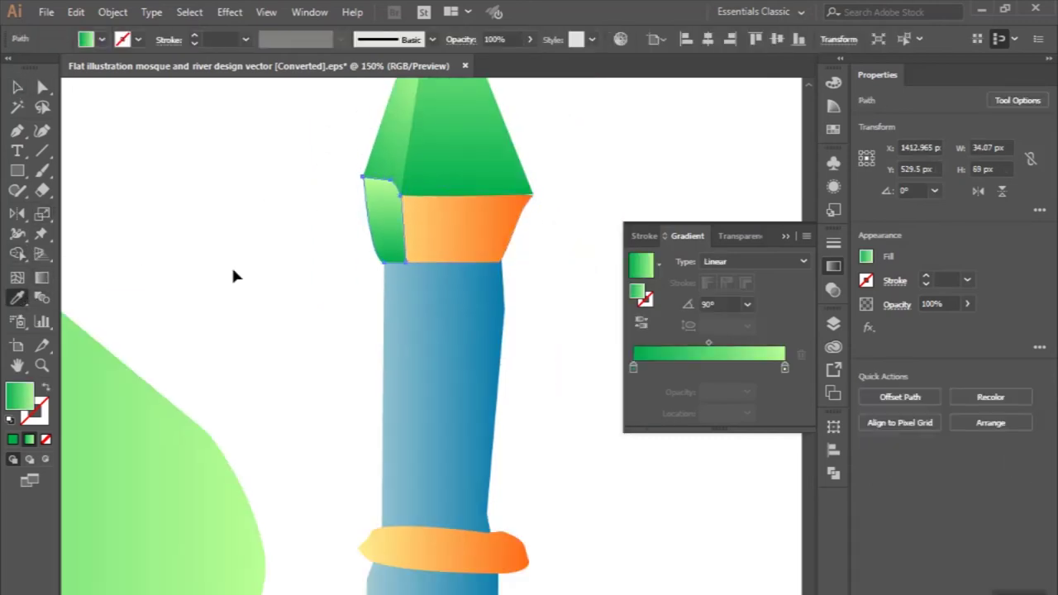
scroll(231, 264, left, 5)
scroll(231, 264, right, 10)
click(172, 230)
scroll(169, 240, left, 10)
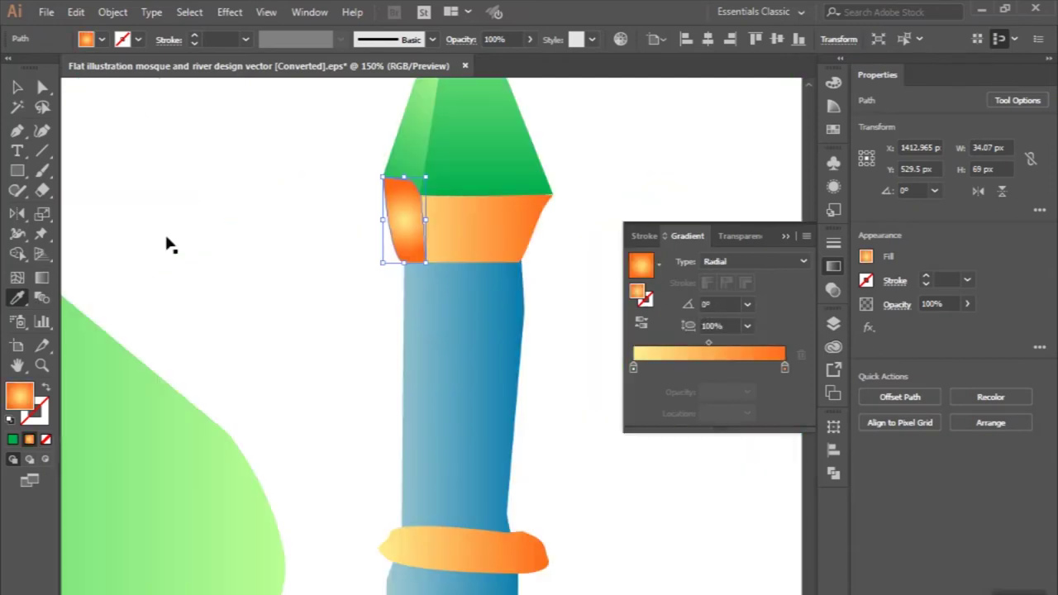
click(16, 89)
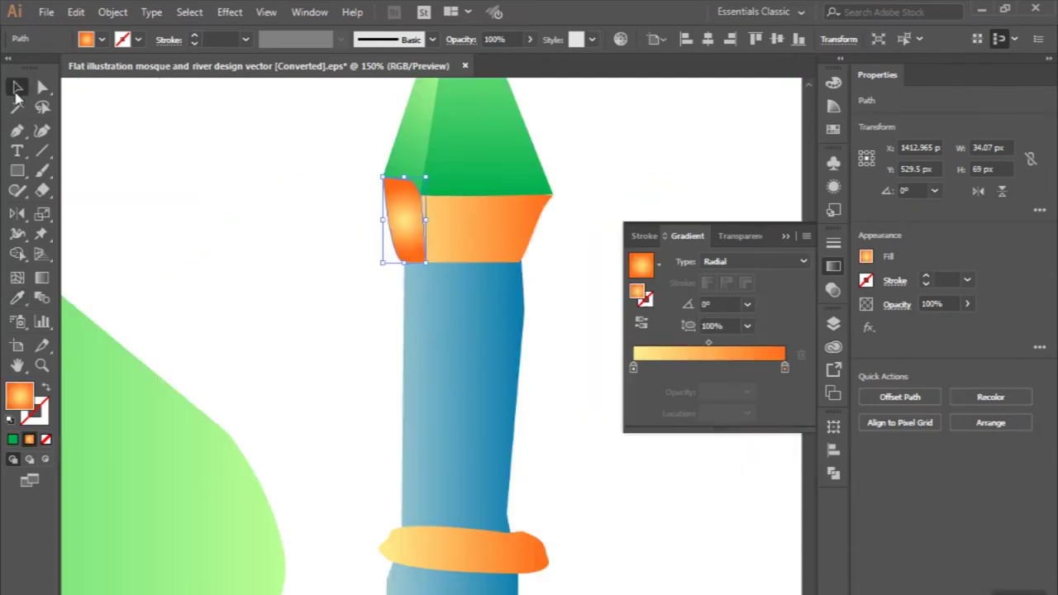
shift+click(464, 231)
click(356, 232)
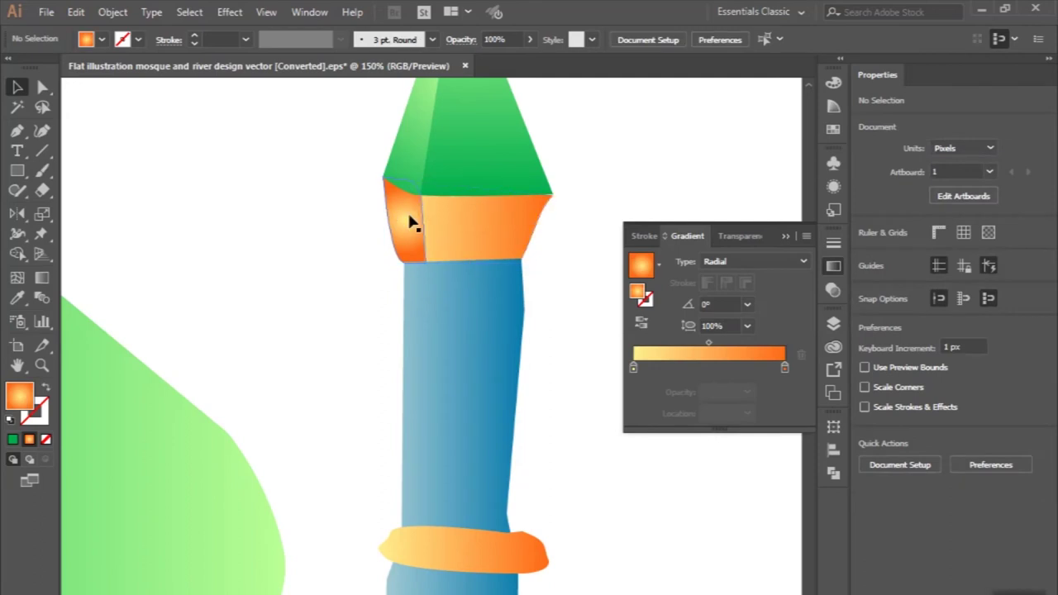
Step: Redraw the facet's radial gradient left to right, then deselect and zoom out
click(403, 223)
key(g)
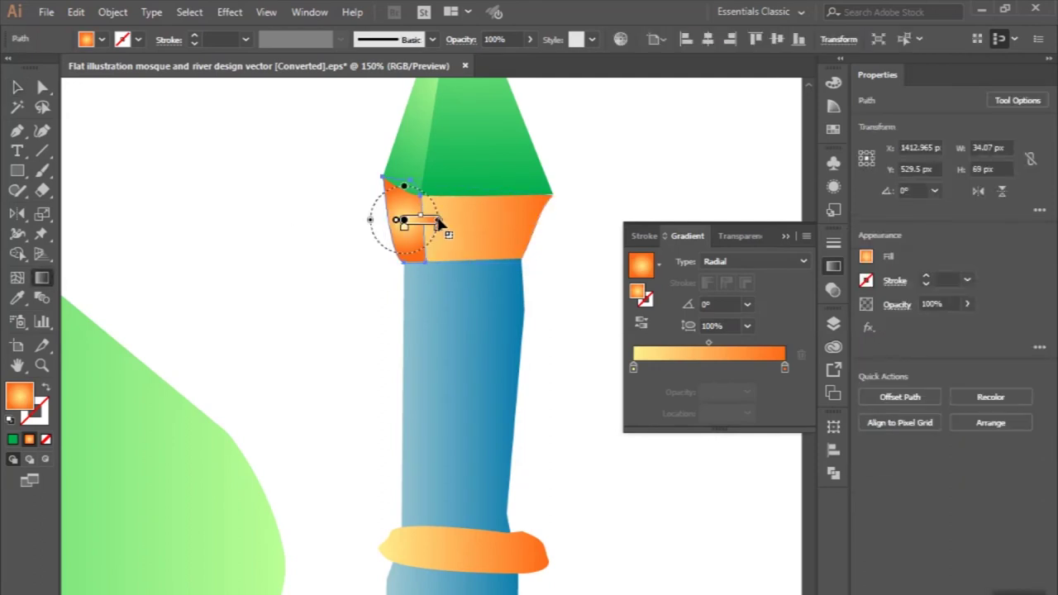
mouse_move(402, 220)
mouse_down()
mouse_move(479, 222)
mouse_move(444, 227)
mouse_up()
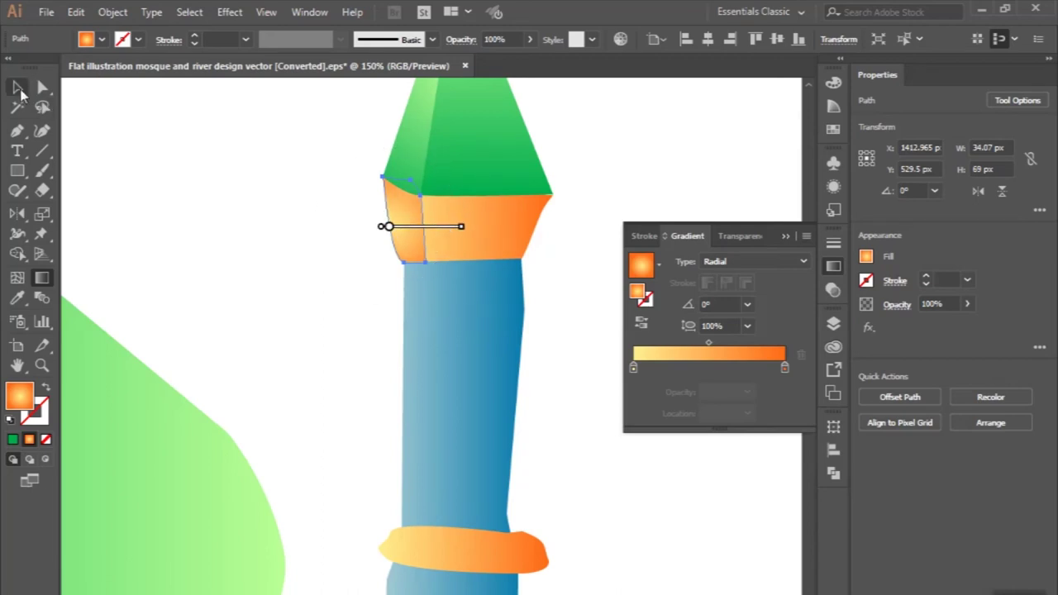
click(18, 87)
click(233, 231)
key(ctrl+minus)
key(ctrl+minus)
key(ctrl+minus)
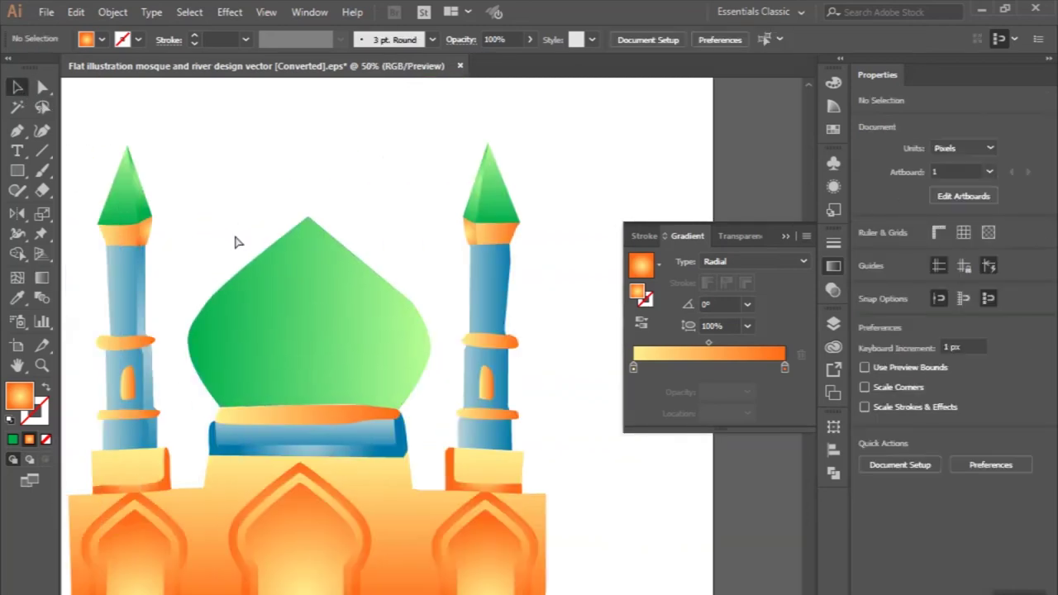
Step: Trace a shading strip down the left edge of the right minaret's shaft to its base
click(16, 130)
scroll(484, 248, up, 5)
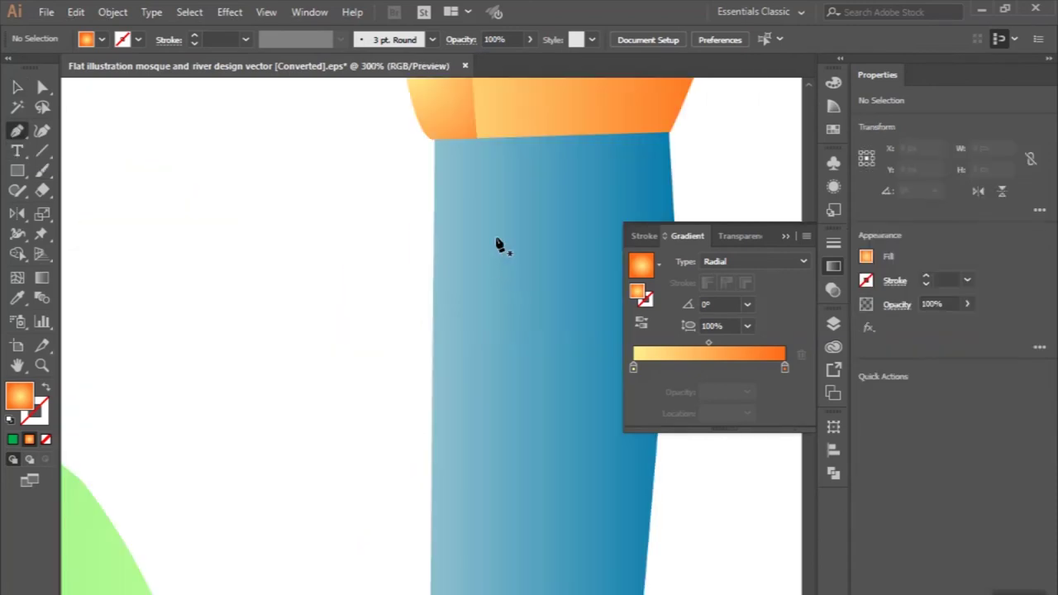
click(476, 142)
scroll(478, 295, down, 5)
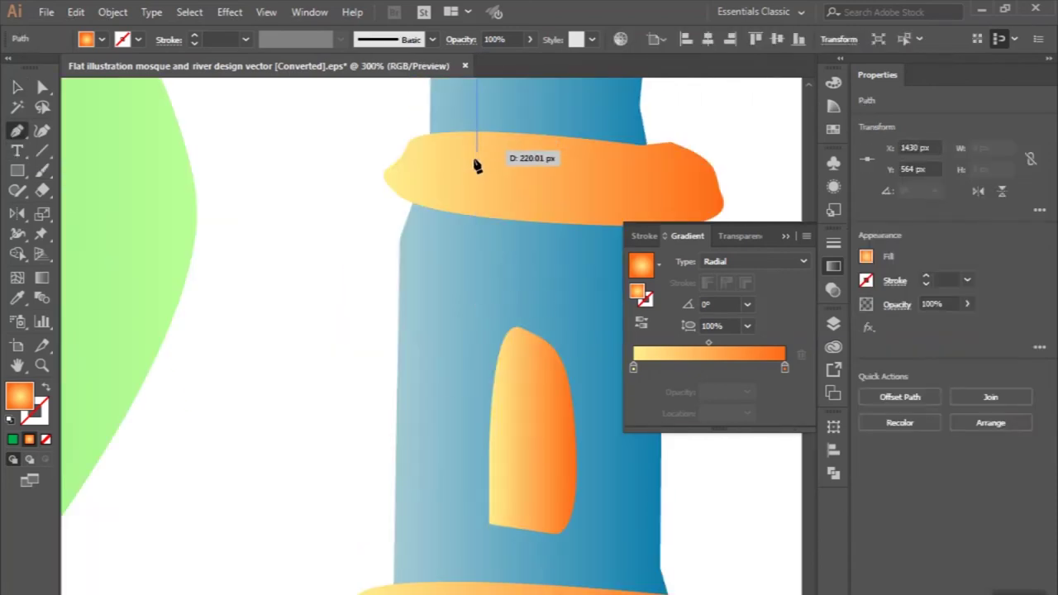
click(441, 265)
scroll(442, 267, down, 4)
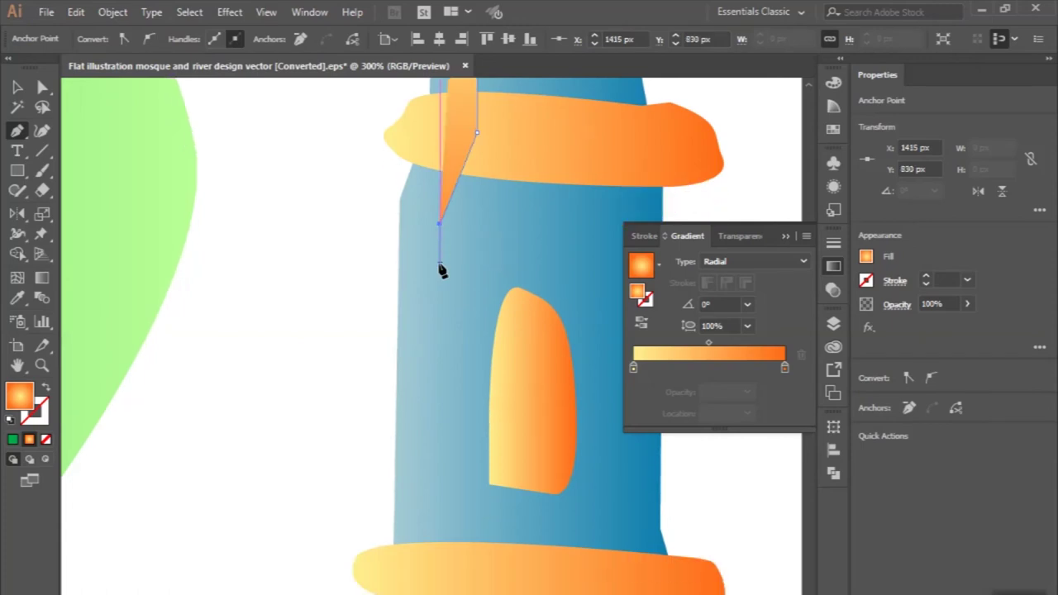
click(412, 370)
key(ctrl+minus)
click(357, 519)
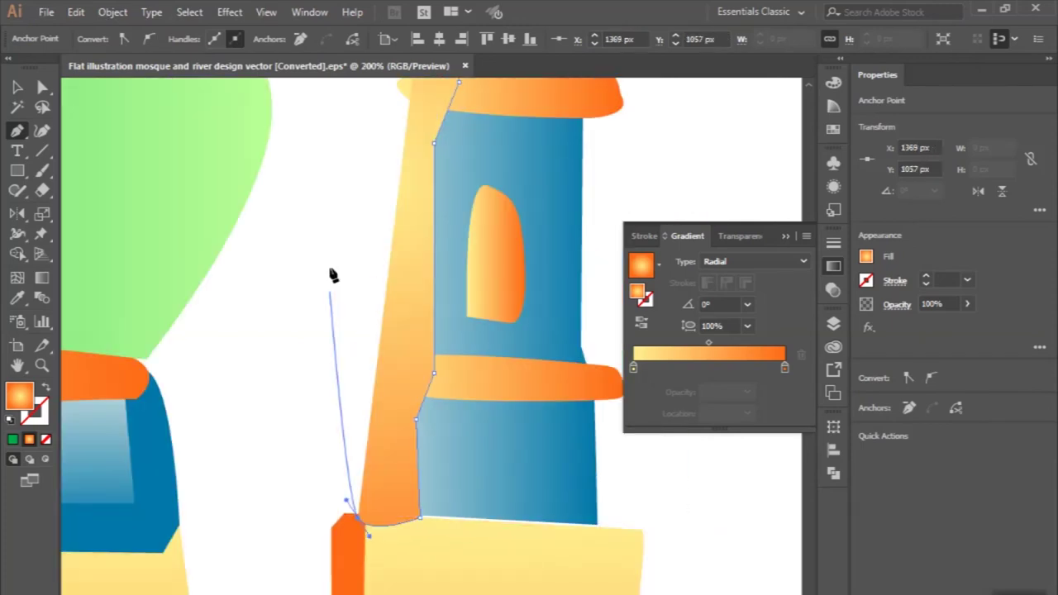
Step: Round off the strip's top near the shaft and close the shape
scroll(331, 277, up, 3)
scroll(331, 273, up, 3)
click(383, 262)
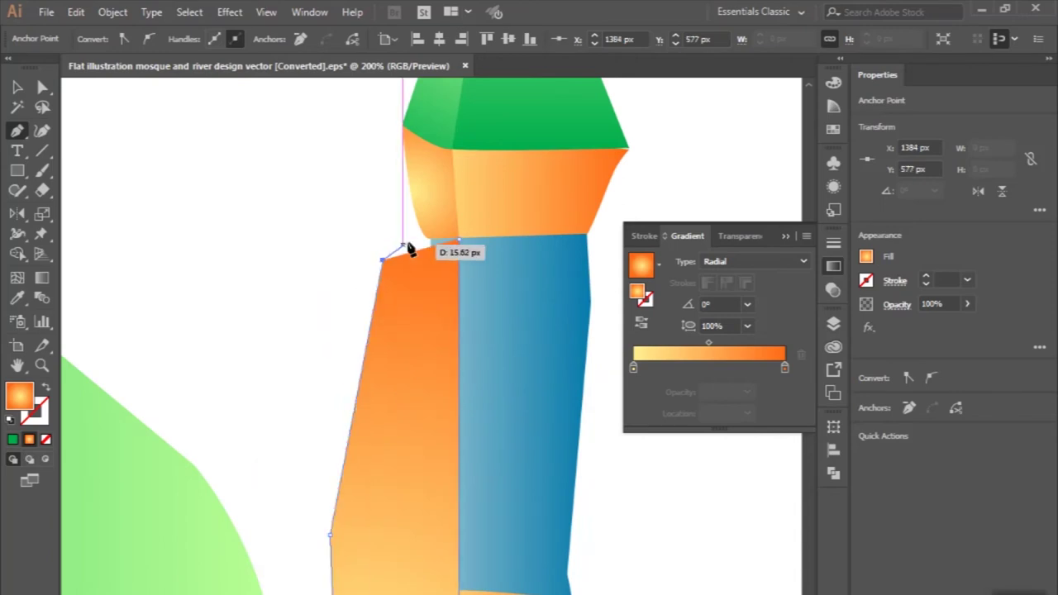
drag(430, 223, 466, 229)
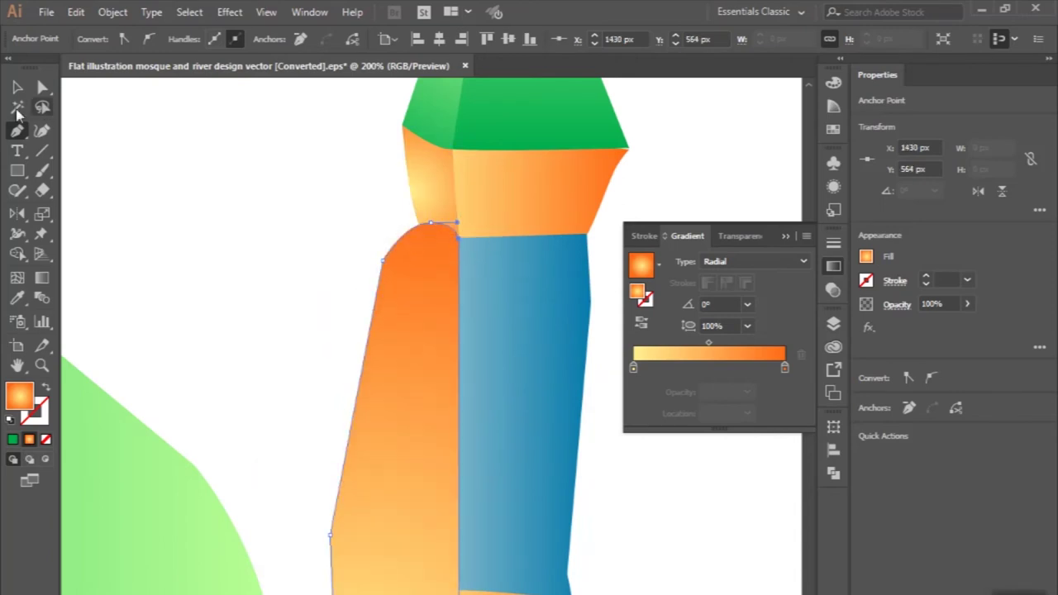
click(17, 86)
Step: Give the strip an orange radial gradient and remove its overhang left of the shaft
key(ctrl+minus)
key(ctrl+minus)
key(ctrl+minus)
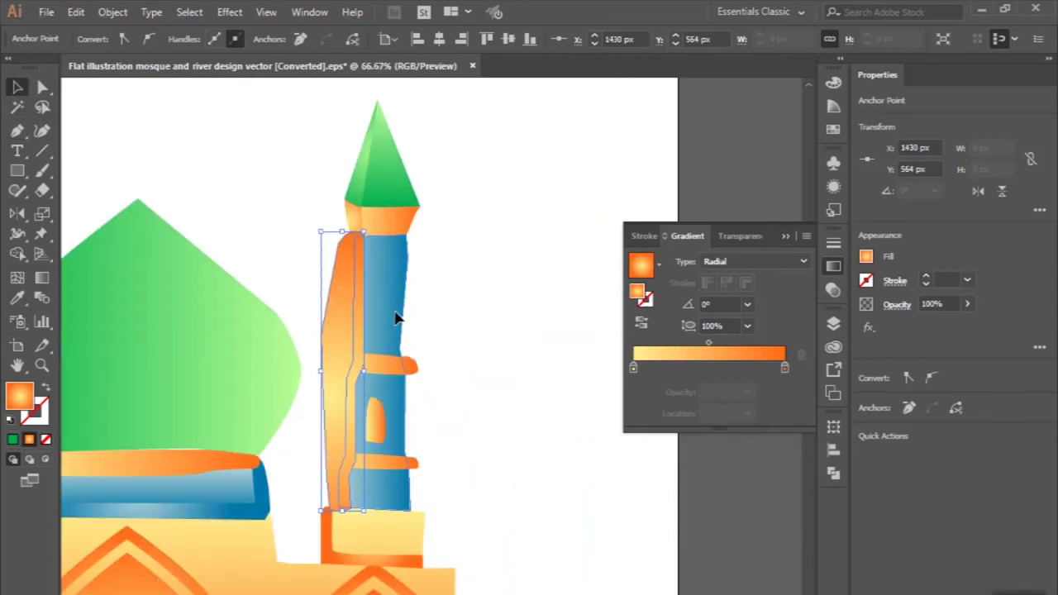
shift+click(397, 317)
key(period)
click(16, 254)
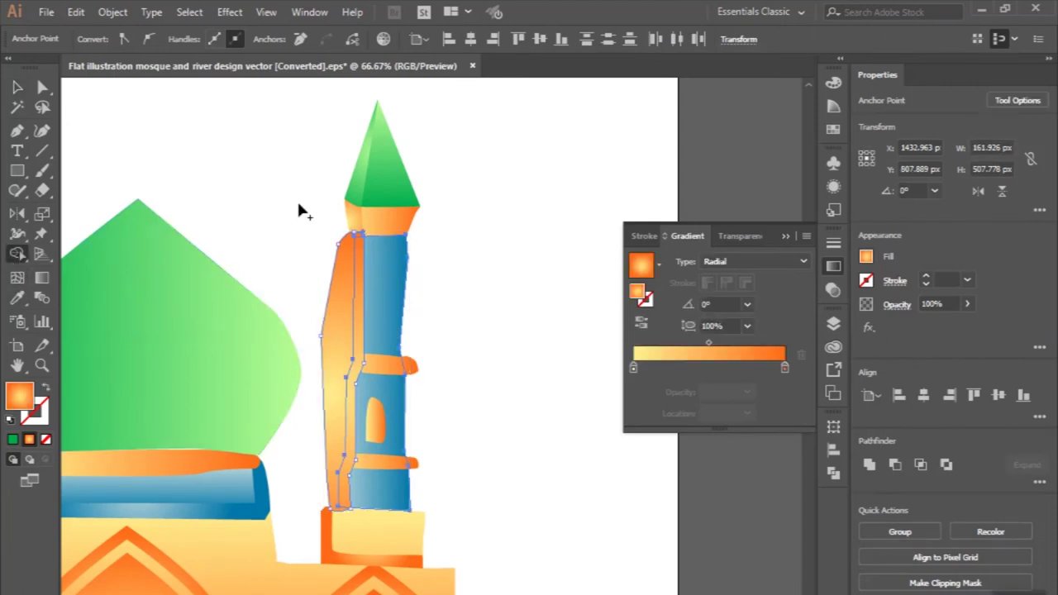
alt+click(337, 308)
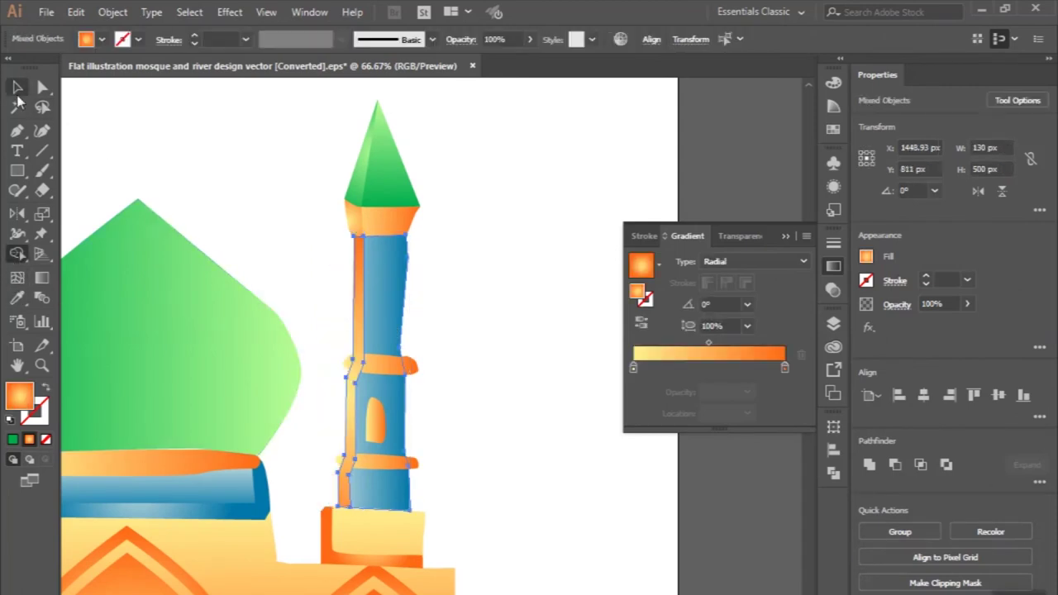
Step: Give the orange left strip of the minaret the shaft's blue gradient with the Eyedropper
click(17, 87)
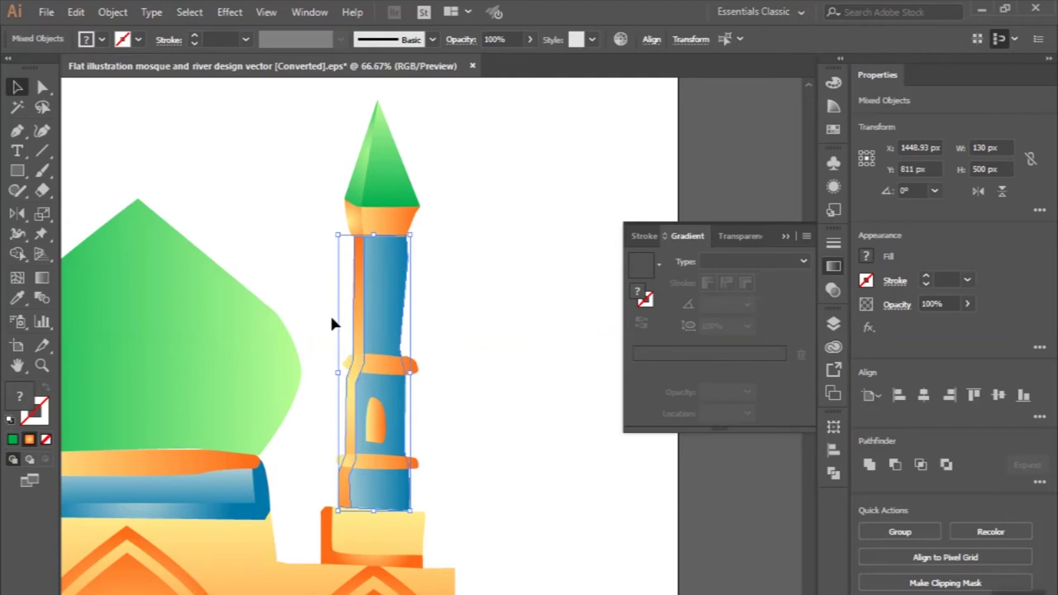
click(428, 320)
click(359, 320)
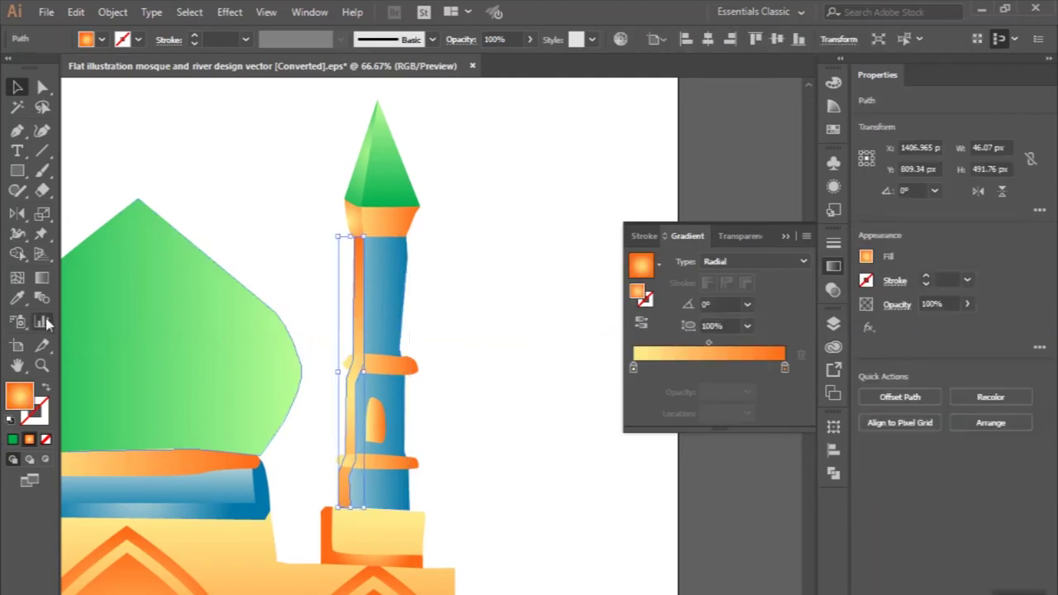
click(17, 298)
click(151, 501)
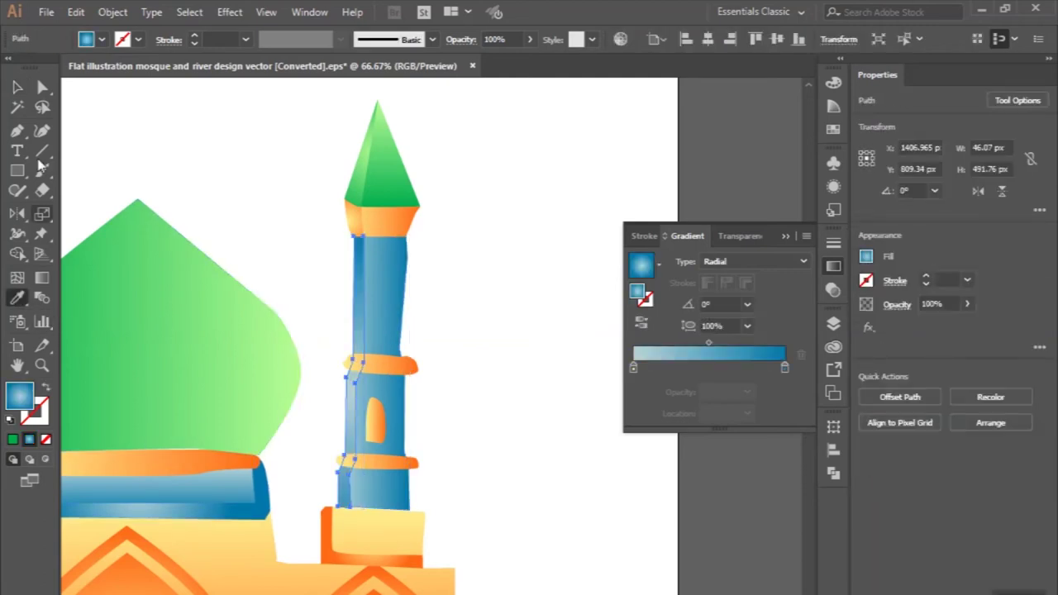
click(19, 89)
click(211, 164)
Step: Drag the right minaret strip's radial gradient higher up the tower, then deselect
scroll(213, 170, down, 1)
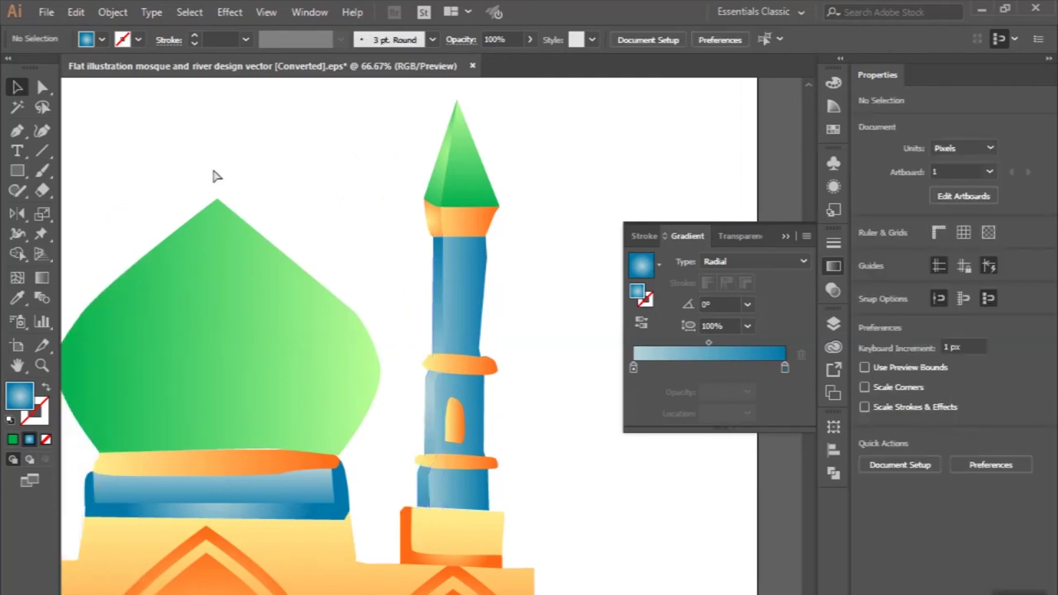
scroll(214, 175, down, 1)
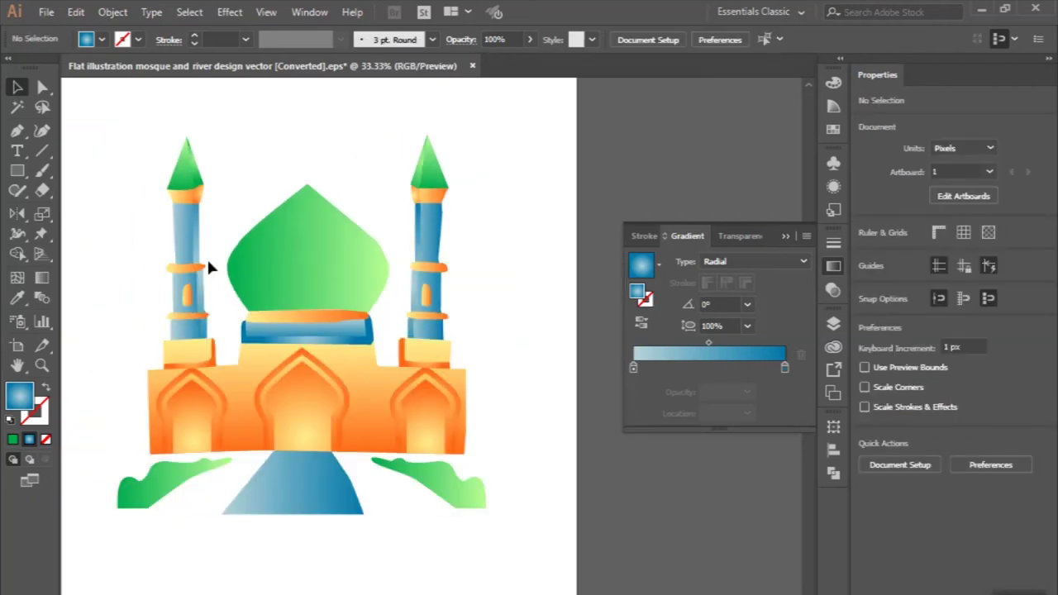
scroll(406, 312, up, 1)
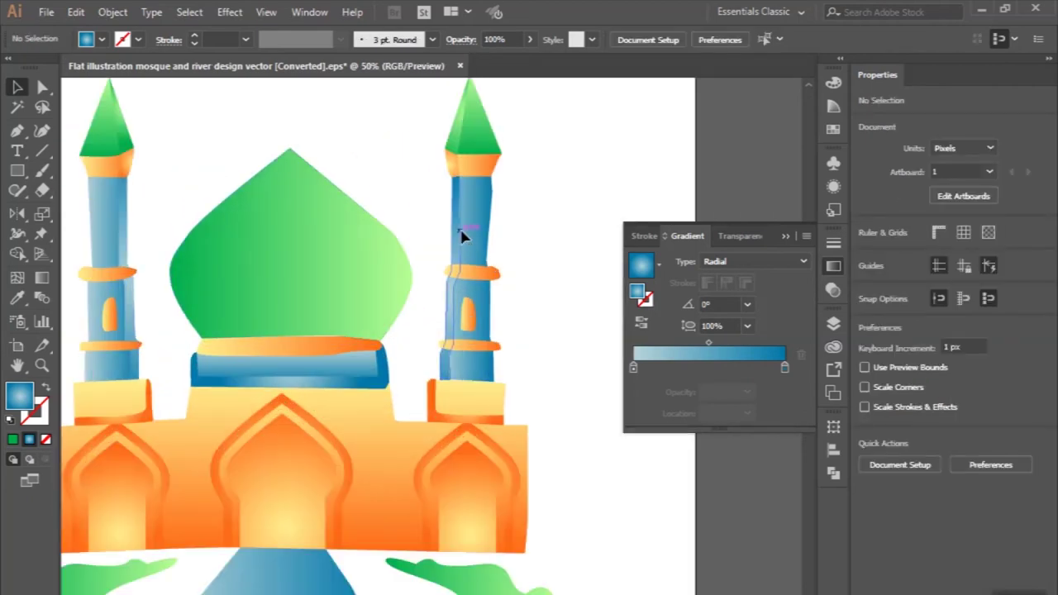
click(461, 234)
click(42, 279)
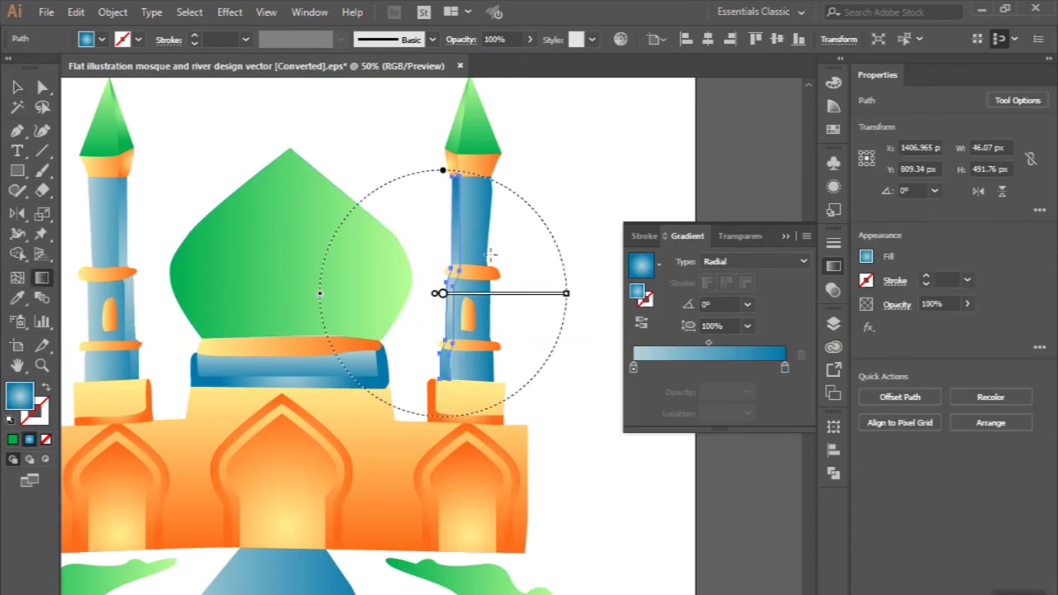
drag(506, 295, 500, 278)
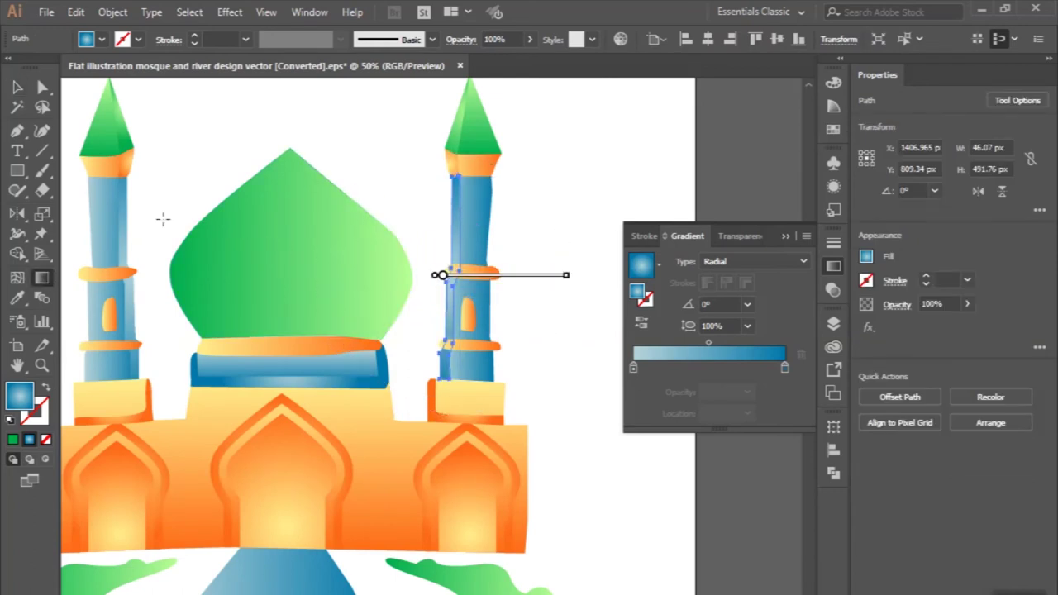
click(16, 87)
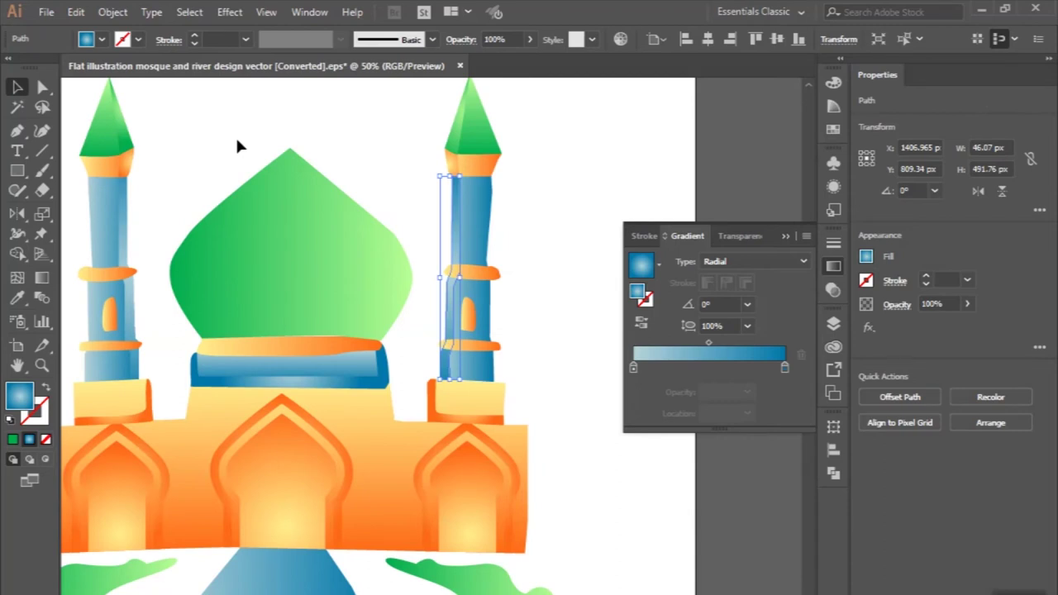
click(236, 146)
scroll(237, 146, down, 1)
scroll(237, 146, up, 3)
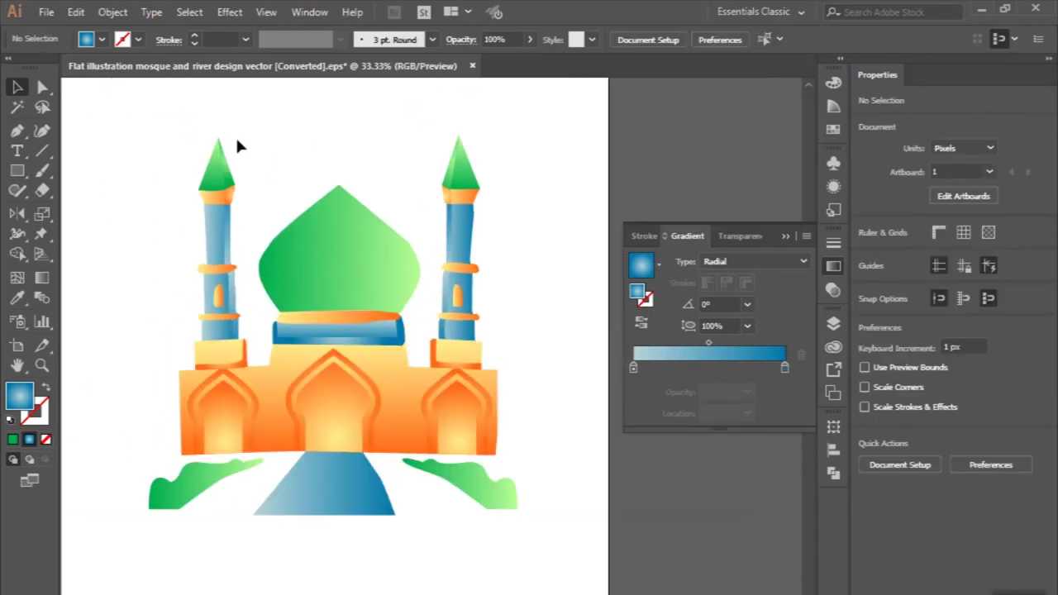
Step: Scroll around the mosque to bring the dome and its orange band into view
scroll(289, 311, up, 1)
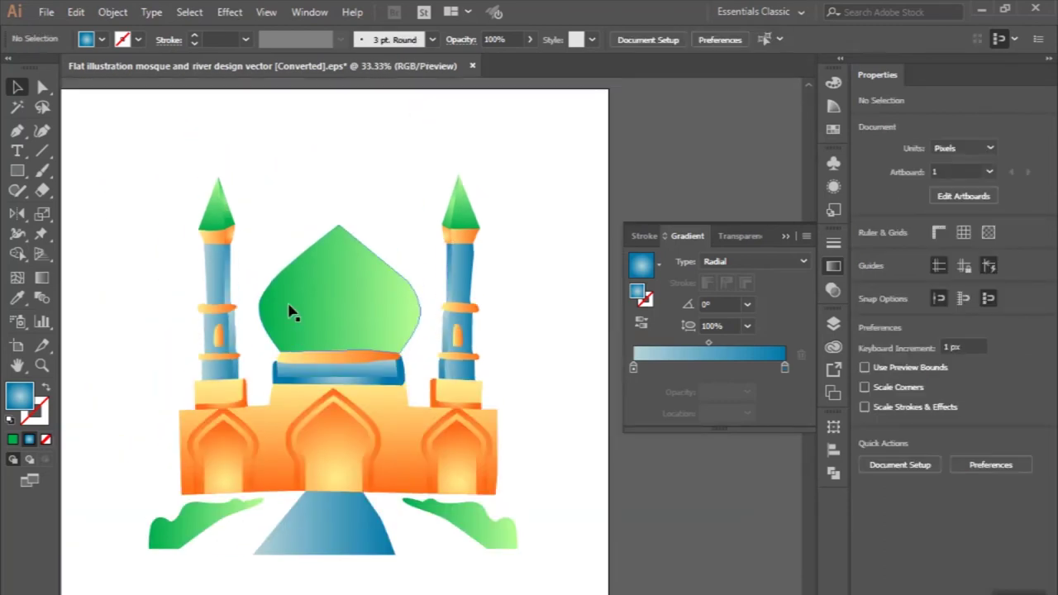
scroll(374, 330, up, 1)
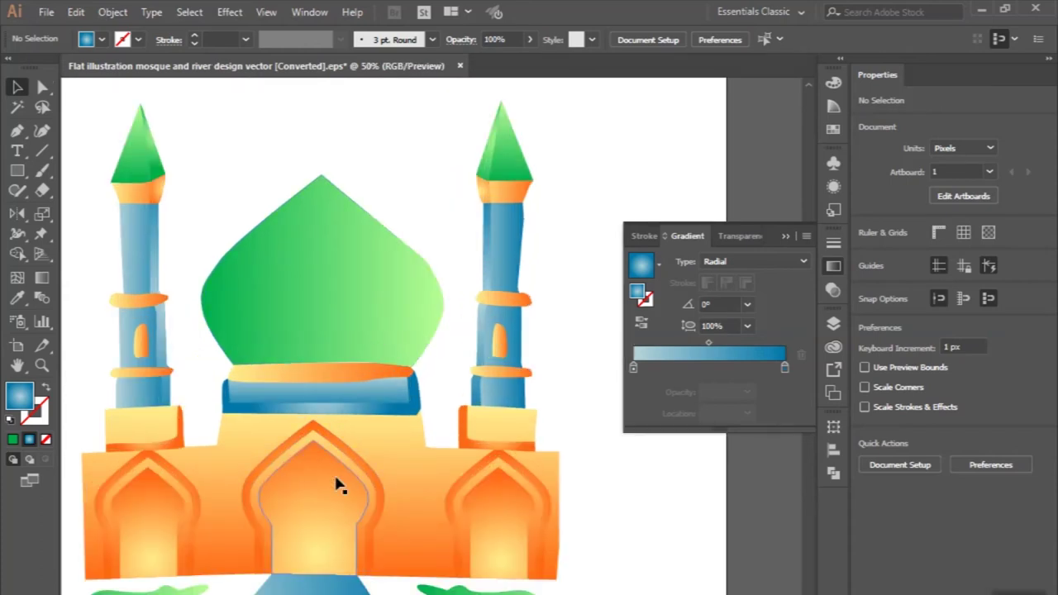
scroll(337, 516, left, 2)
scroll(338, 516, left, 2)
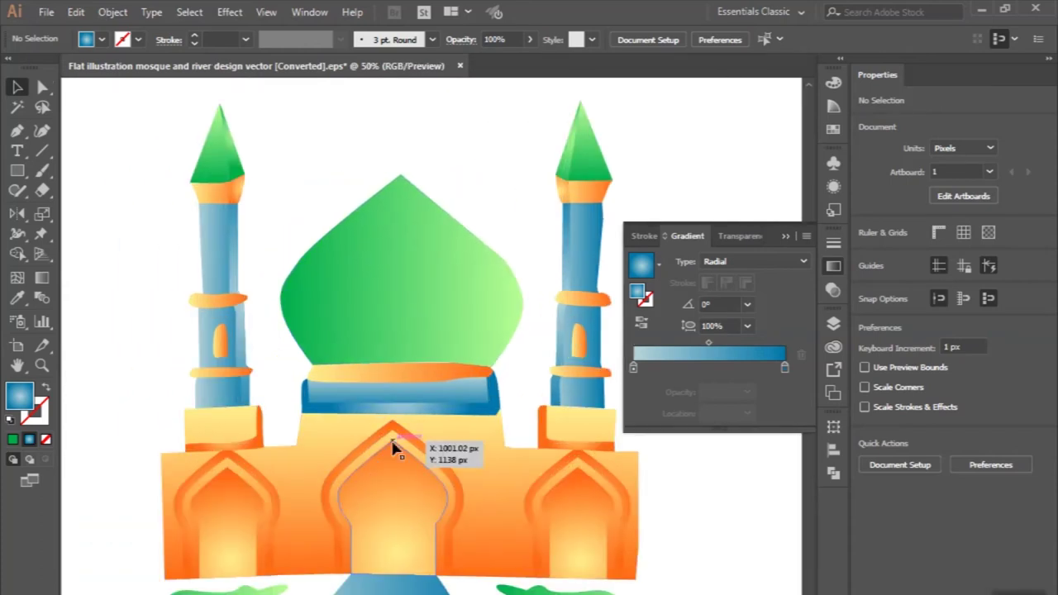
scroll(393, 449, down, 2)
scroll(401, 418, down, 3)
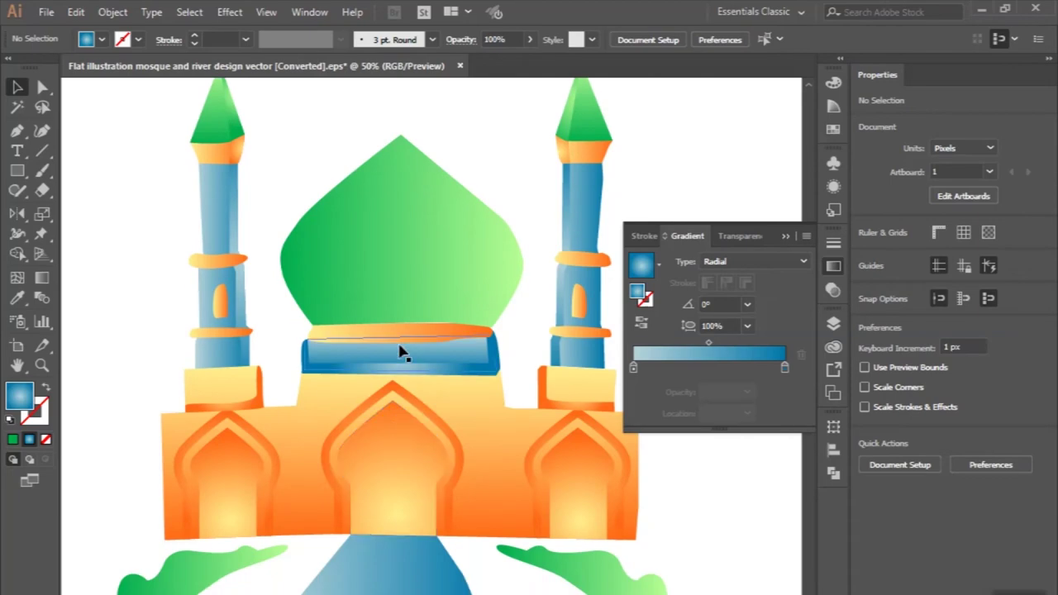
scroll(408, 290, up, 2)
scroll(408, 290, up, 2)
click(406, 287)
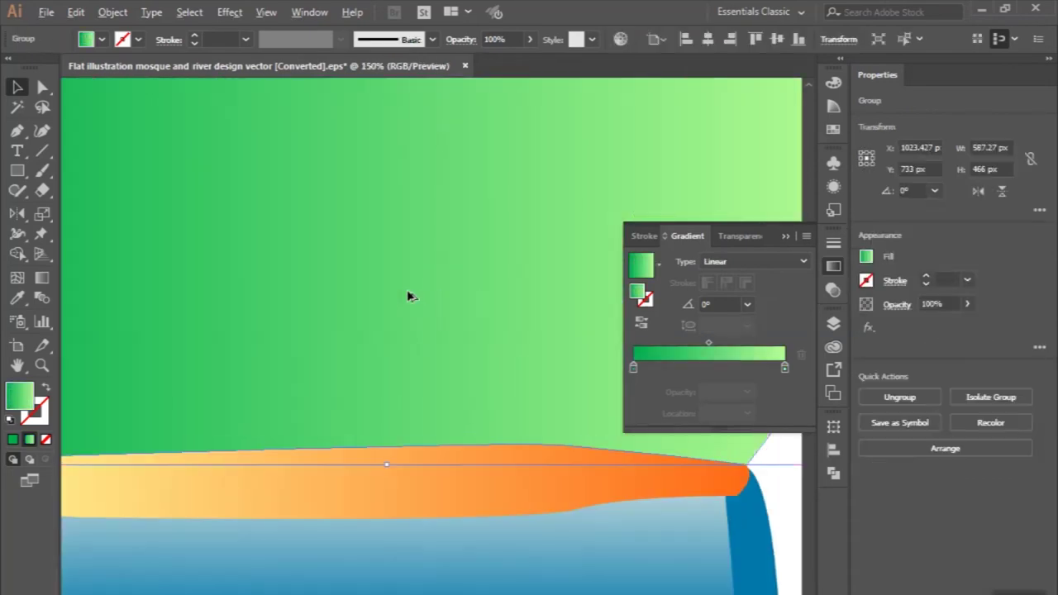
scroll(406, 287, down, 3)
click(338, 89)
scroll(72, 106, down, 1)
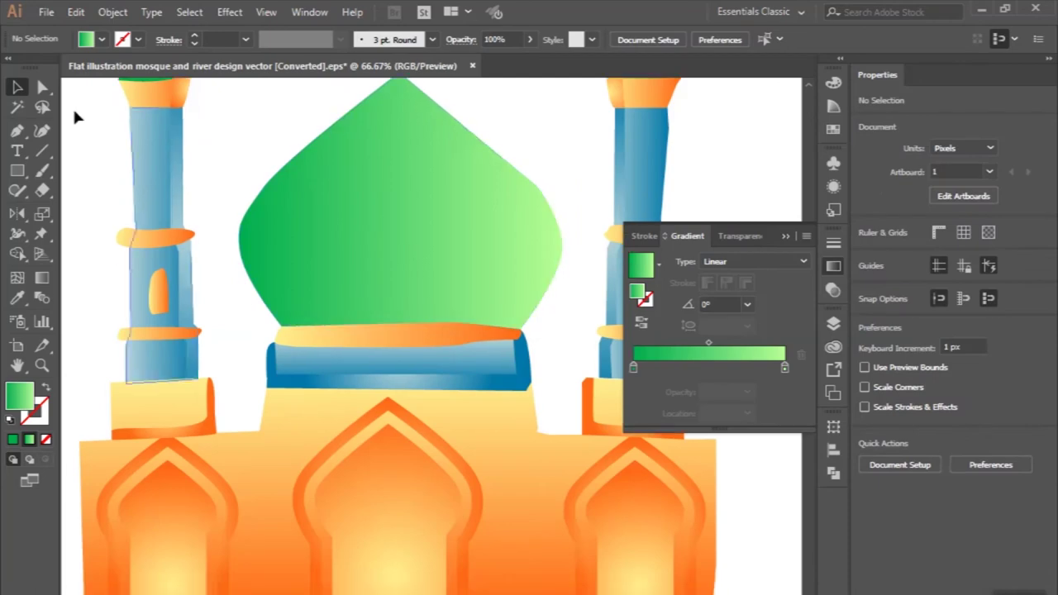
Step: Drag the orange band's bottom and corner anchors to flatten its lower edge onto the blue base
click(43, 87)
scroll(515, 336, up, 3)
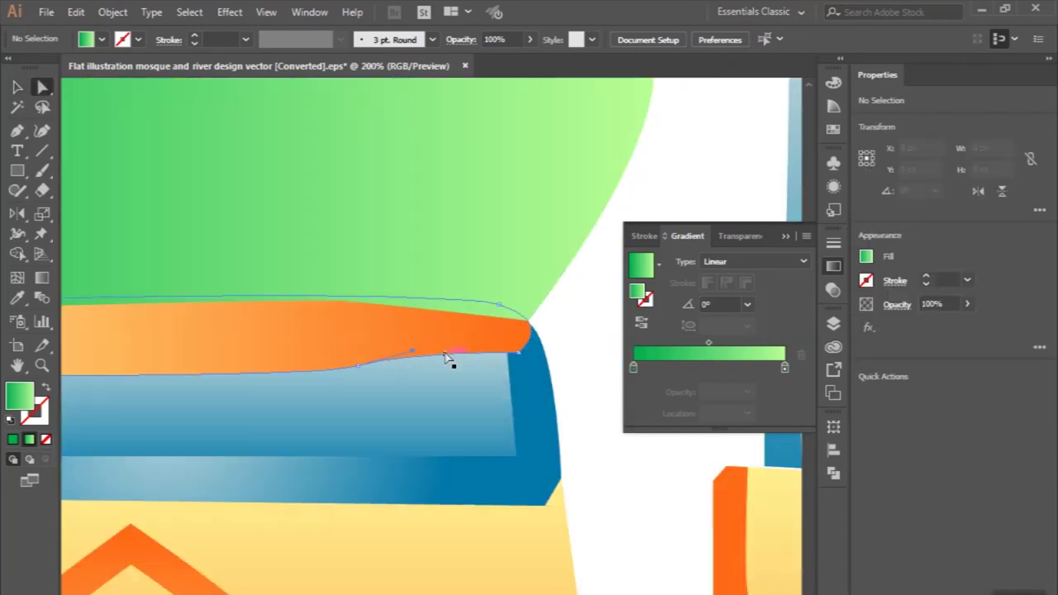
drag(413, 352, 468, 365)
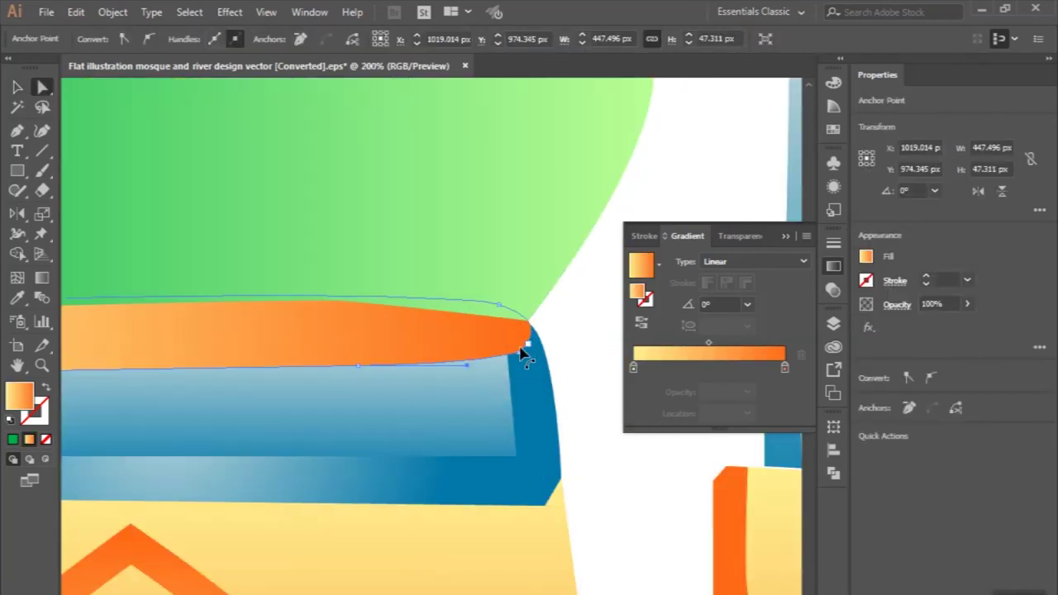
drag(521, 357, 524, 359)
drag(361, 373, 362, 371)
scroll(364, 371, down, 3)
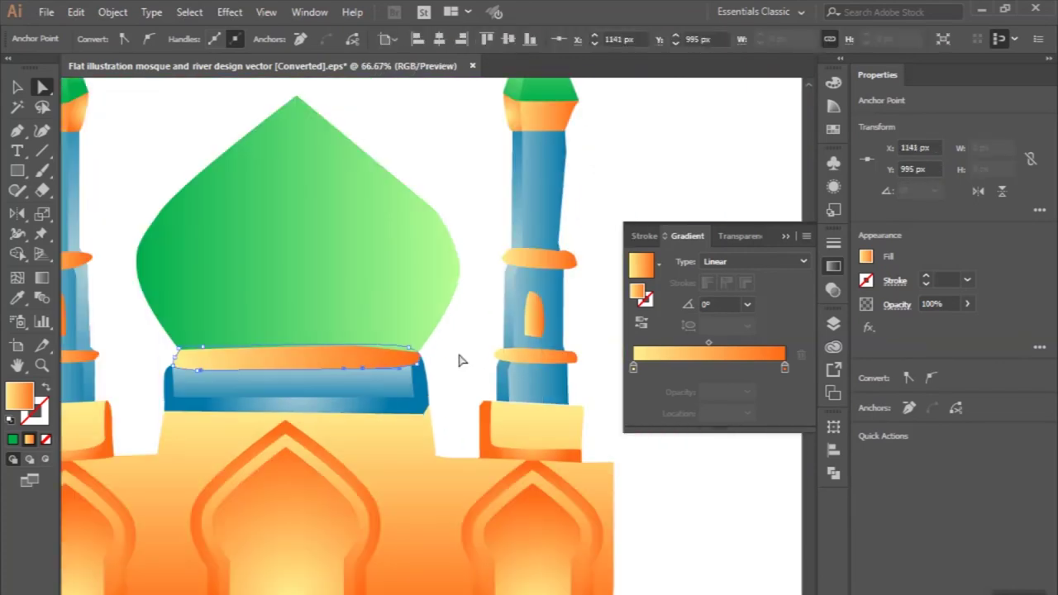
click(461, 361)
scroll(461, 361, down, 2)
drag(461, 357, 462, 354)
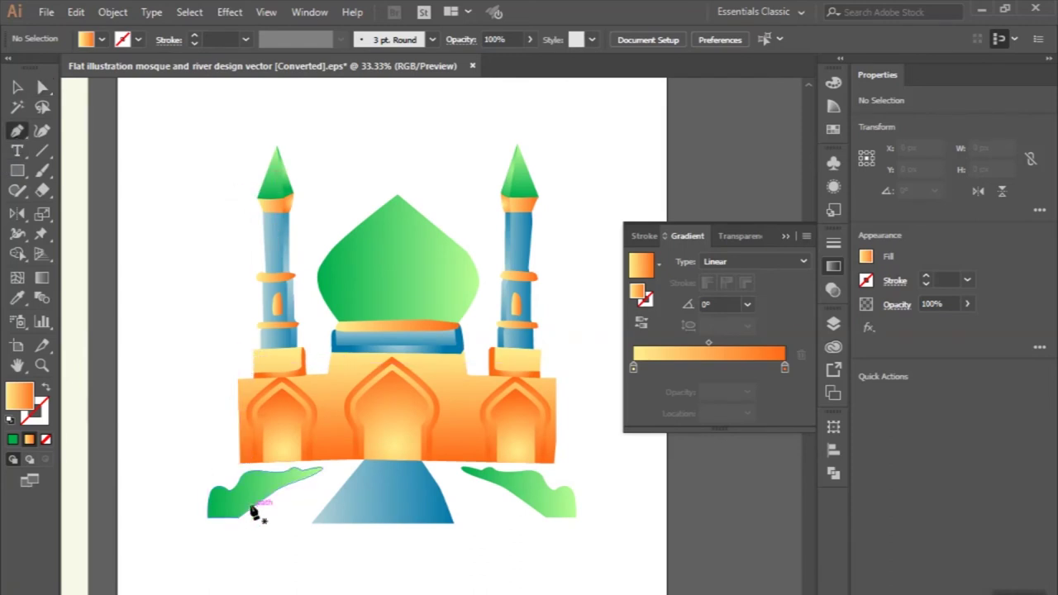
Step: Set the river's gradient angle to 90° and reverse it so it darkens downward
scroll(322, 420, up, 1)
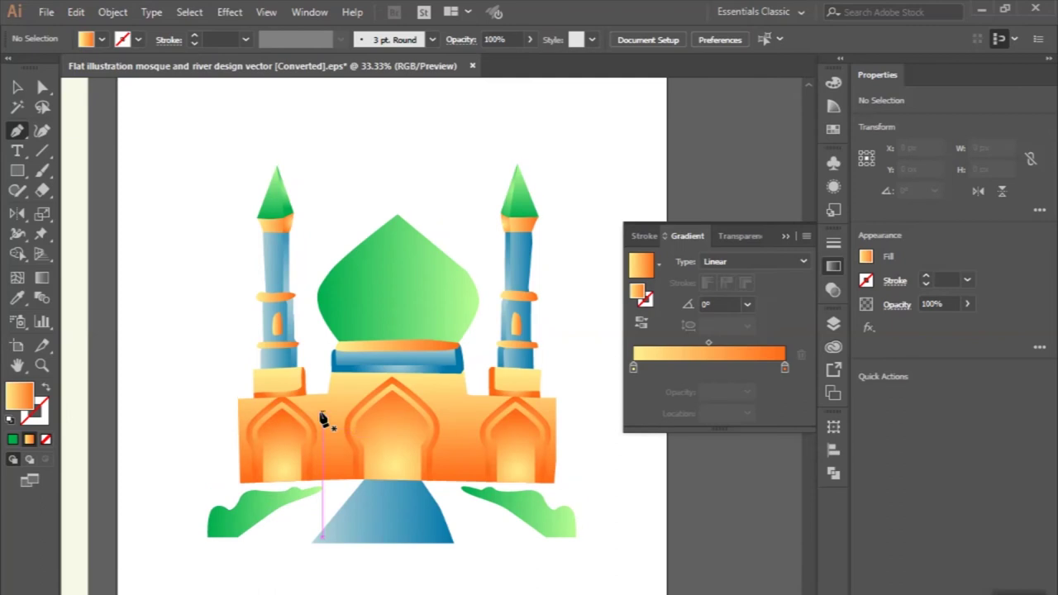
click(17, 86)
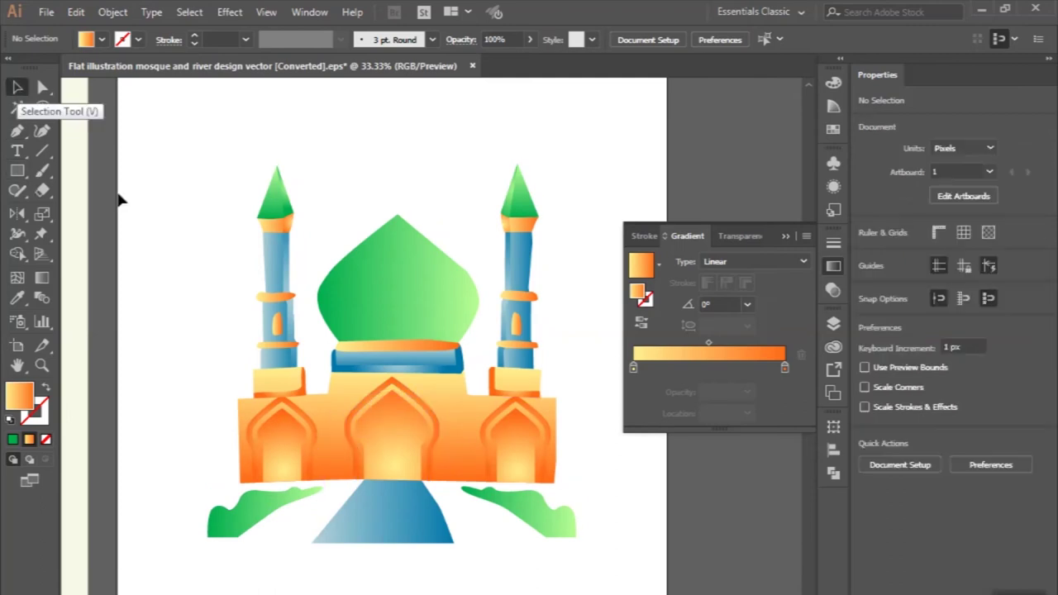
click(389, 517)
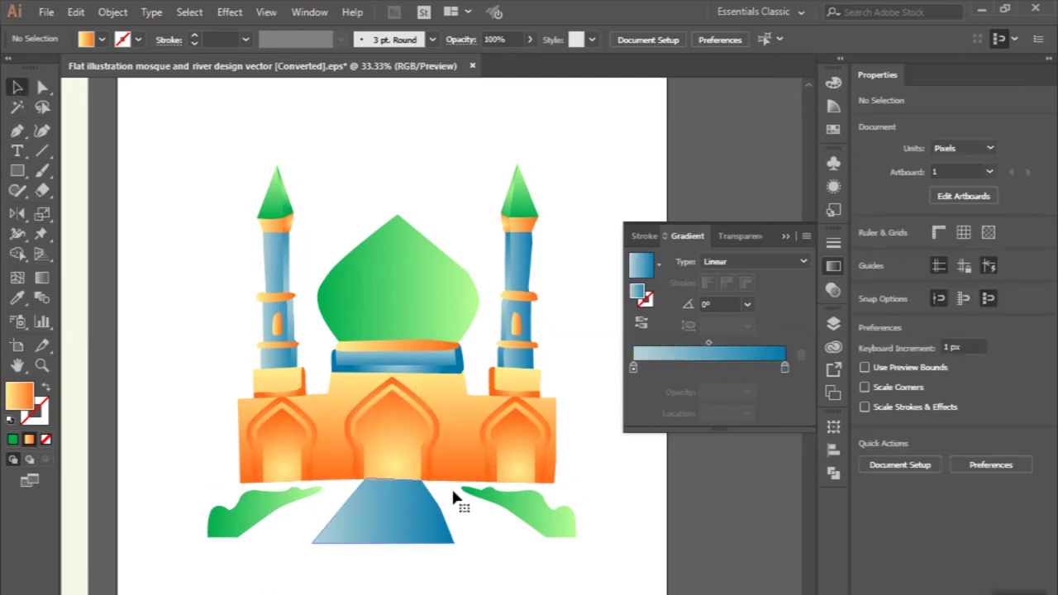
click(747, 304)
click(761, 397)
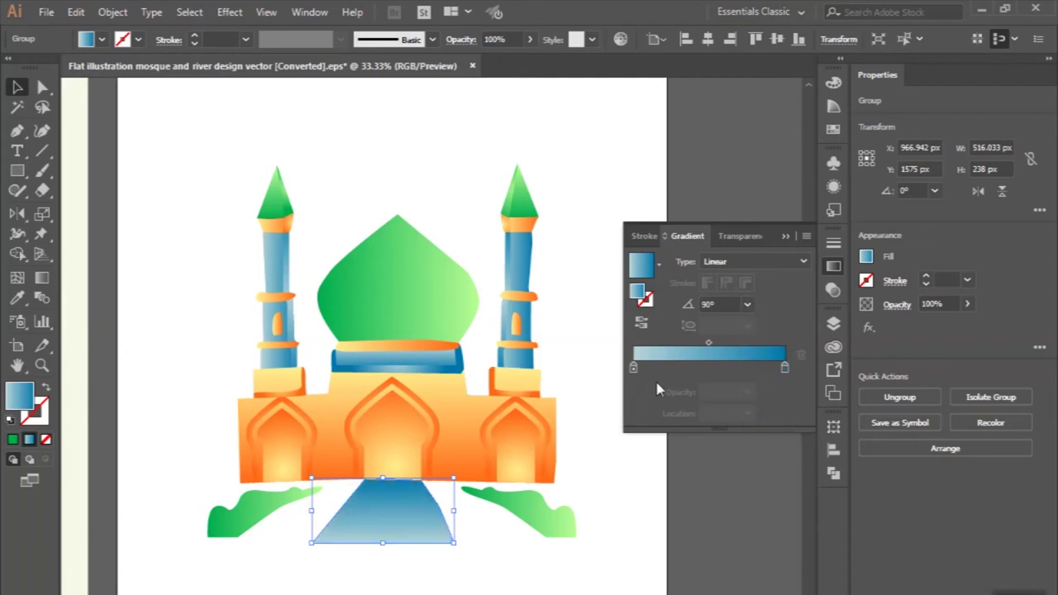
click(642, 322)
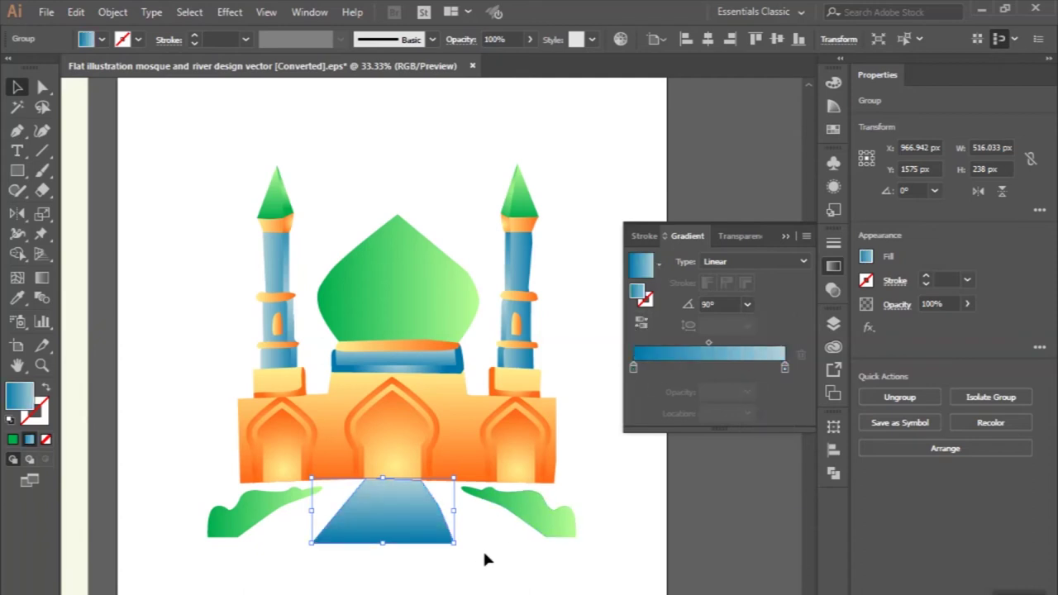
click(485, 560)
Step: Set both green banks' gradient angle to 90°
click(492, 507)
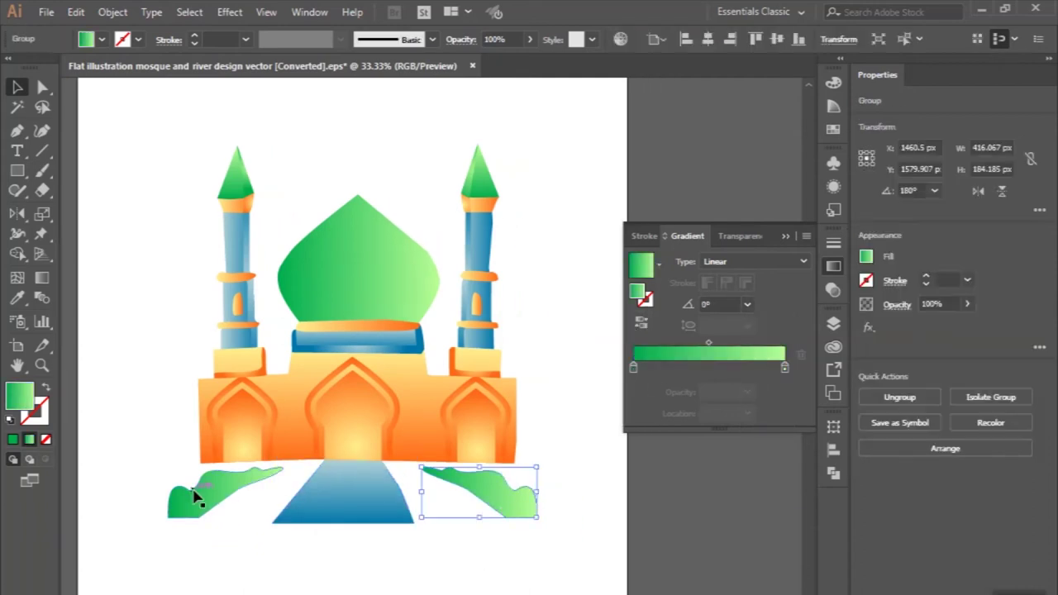
shift+click(205, 502)
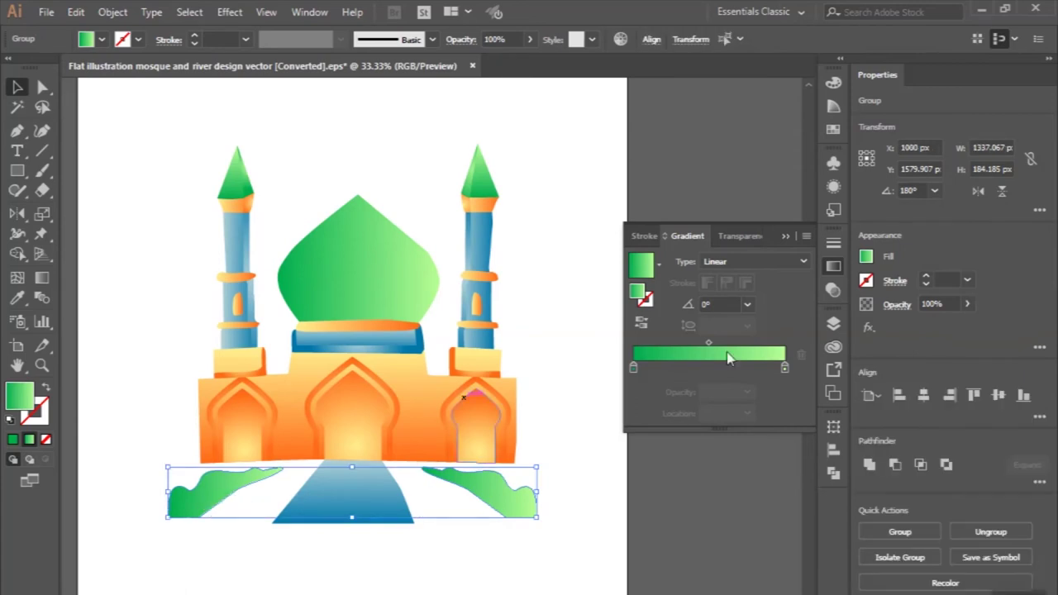
click(747, 305)
click(757, 394)
click(577, 482)
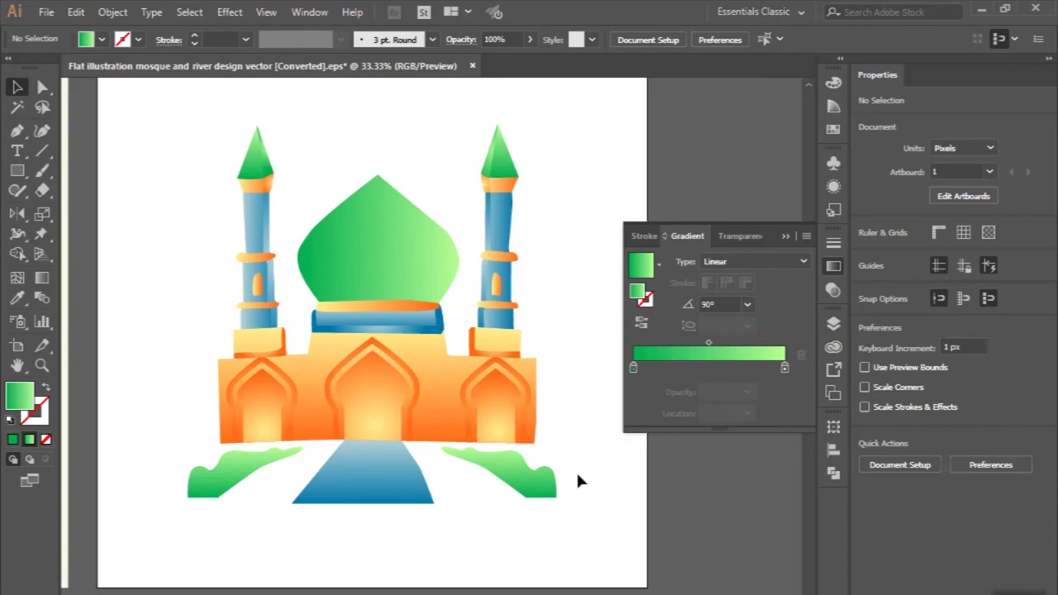
Step: Turn the dome group's gradient vertical at a 90° angle
key(ctrl+plus)
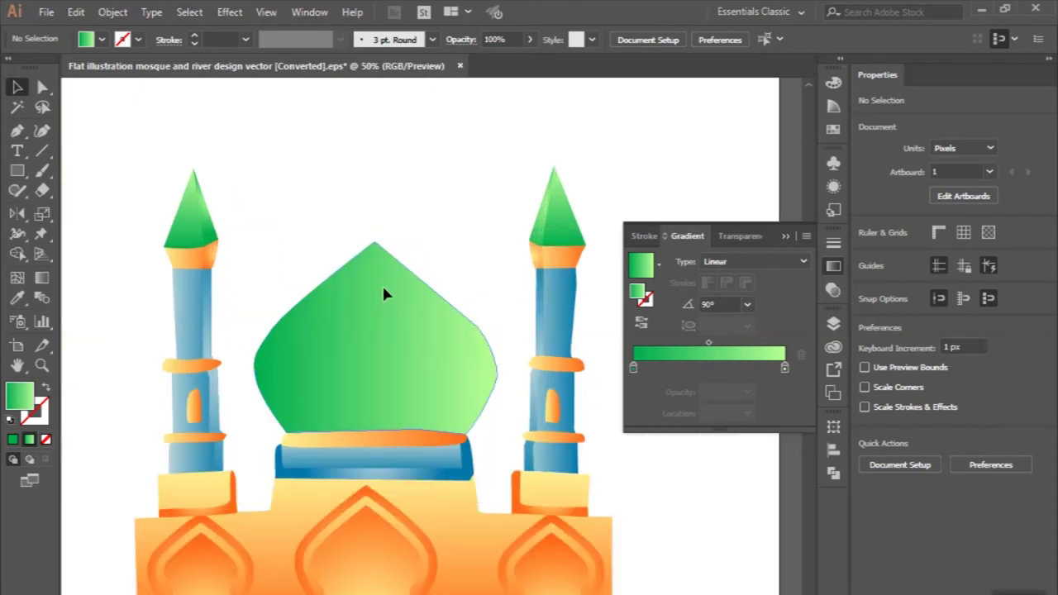
click(382, 284)
click(747, 308)
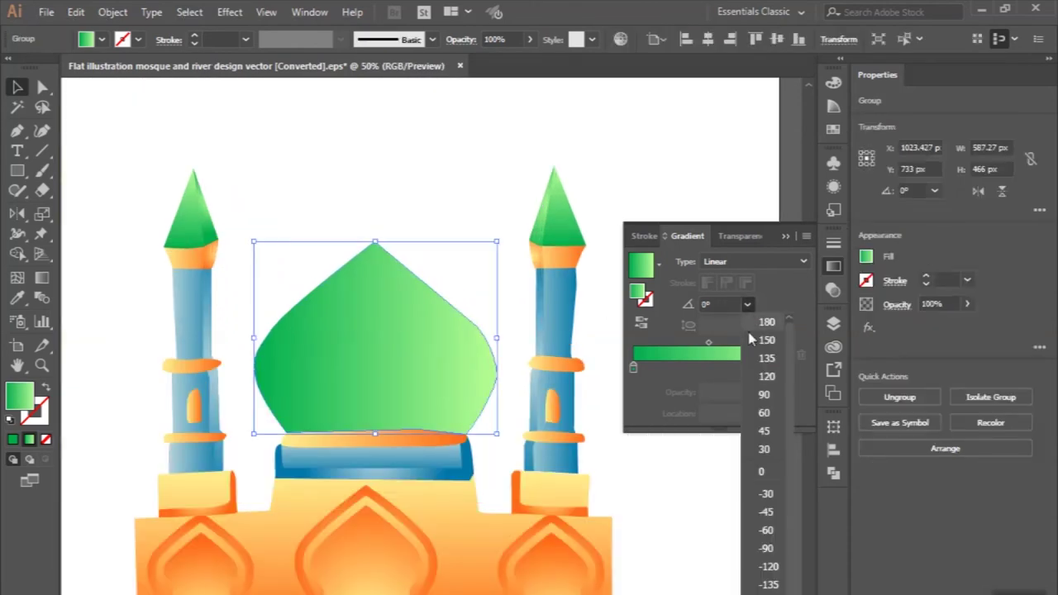
click(761, 403)
click(460, 249)
scroll(460, 250, down, 2)
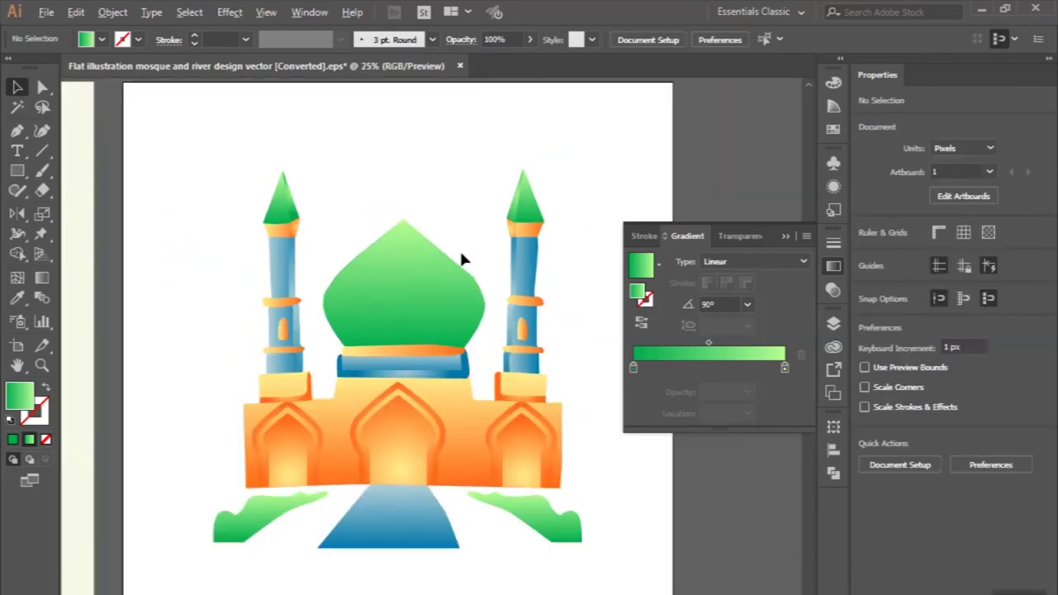
scroll(477, 420, down, 1)
scroll(423, 238, up, 2)
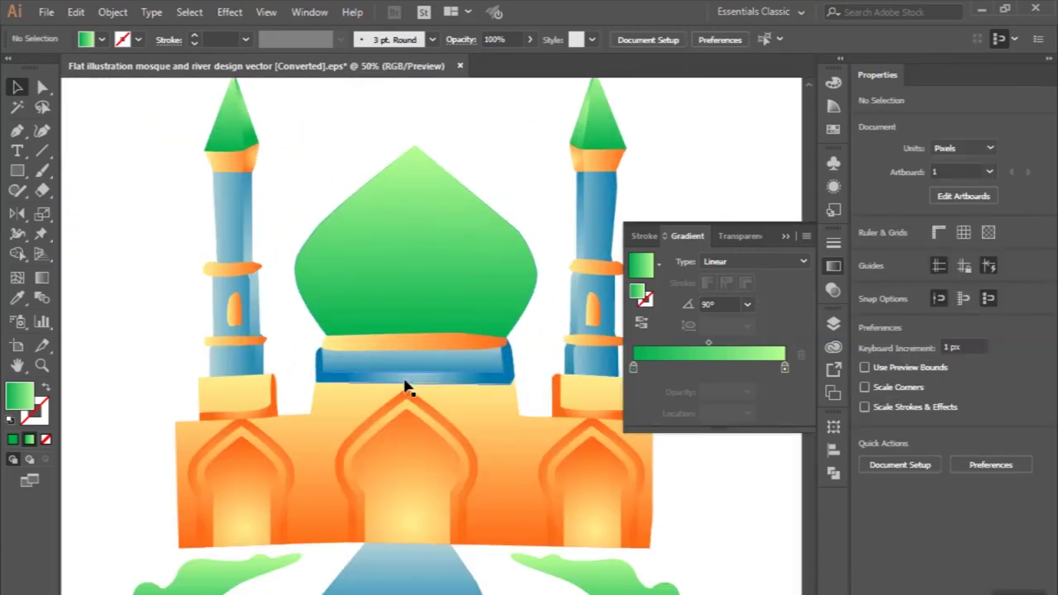
click(252, 465)
Step: Place the arch shape in front of the dome at half size with the minaret top's green gradient
drag(383, 300, 428, 277)
scroll(428, 277, up, 1)
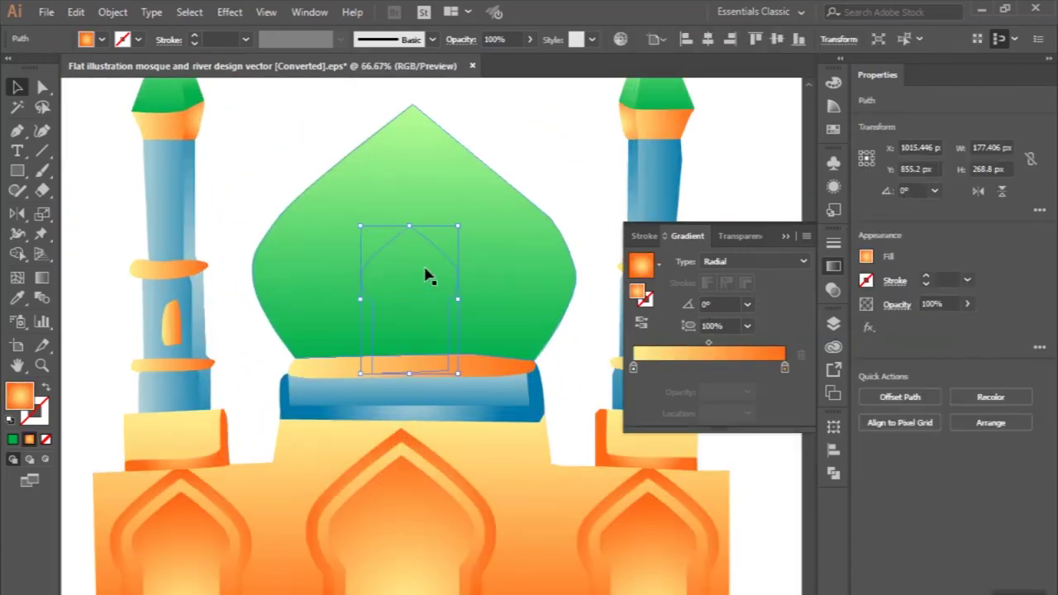
click(120, 11)
mouse_move(181, 31)
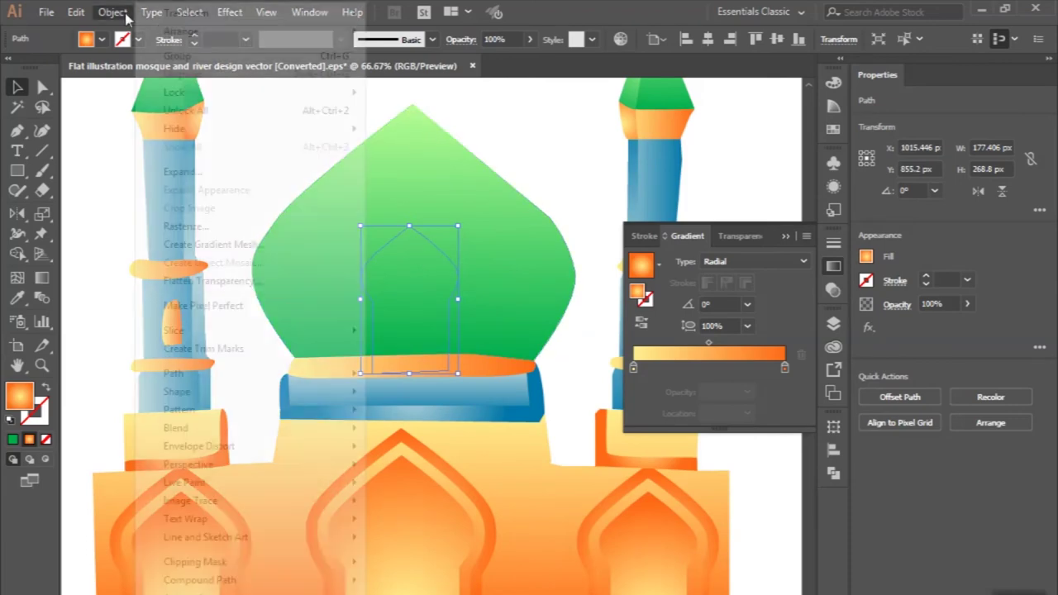
click(405, 31)
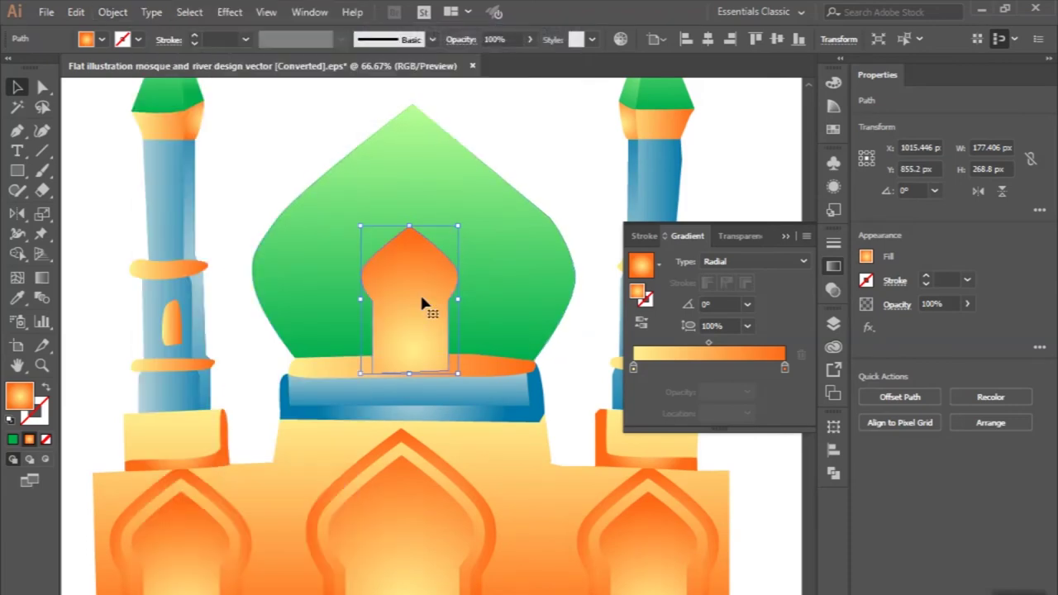
mouse_move(408, 225)
mouse_down()
mouse_move(409, 311)
mouse_move(405, 290)
mouse_up()
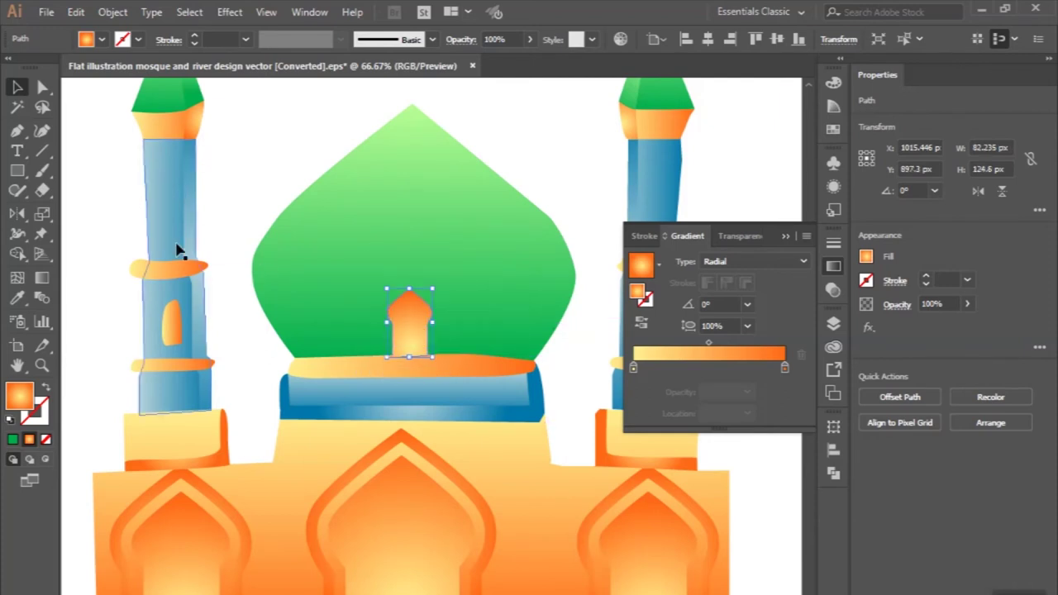
click(18, 297)
click(201, 89)
key(v)
Step: Widen the arch's radial gradient and move its light centre down to the arch base
key(ctrl+plus)
key(ctrl+plus)
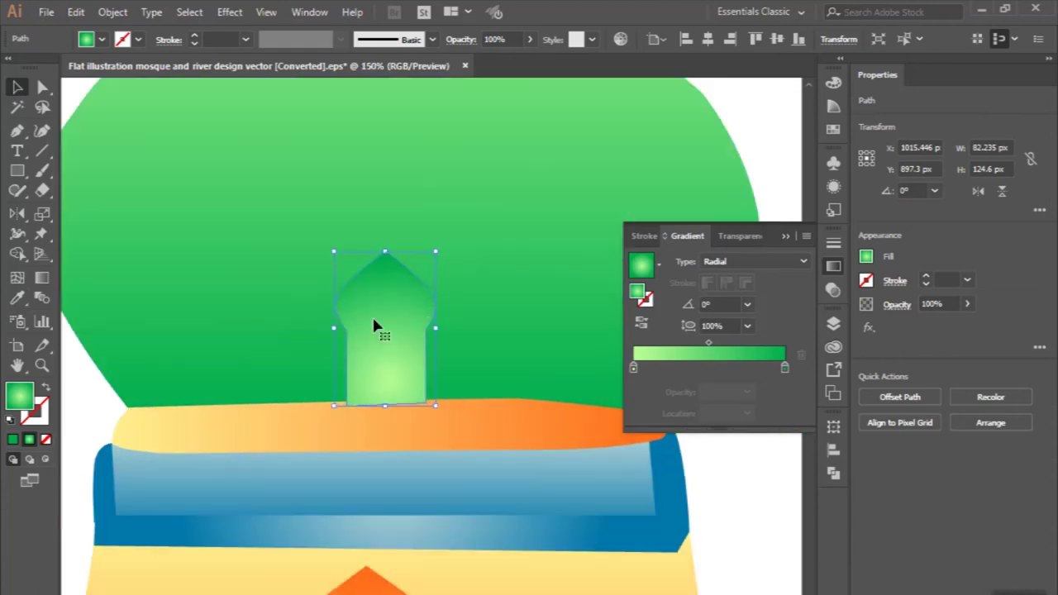
click(42, 278)
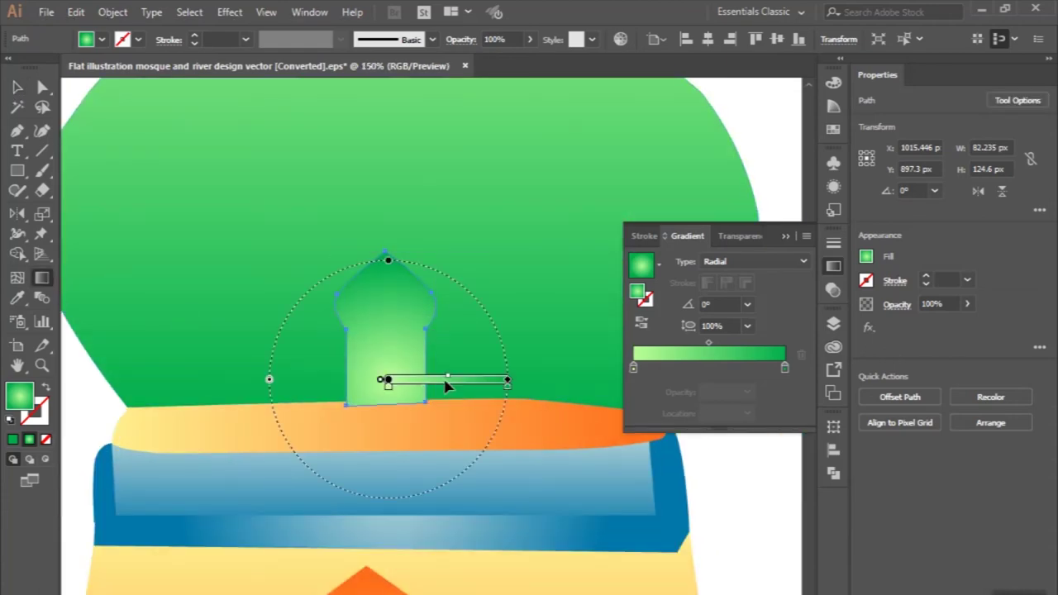
drag(444, 385, 444, 409)
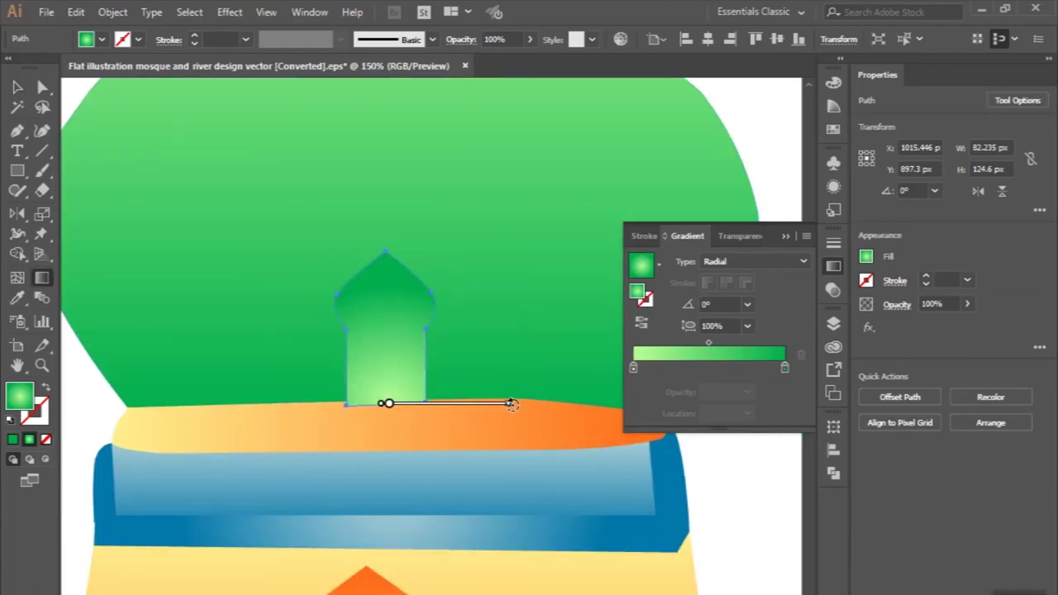
mouse_move(468, 414)
mouse_down()
mouse_move(451, 373)
mouse_move(452, 318)
mouse_move(422, 311)
mouse_move(423, 321)
mouse_move(456, 328)
mouse_up()
key(ctrl+minus)
key(ctrl+minus)
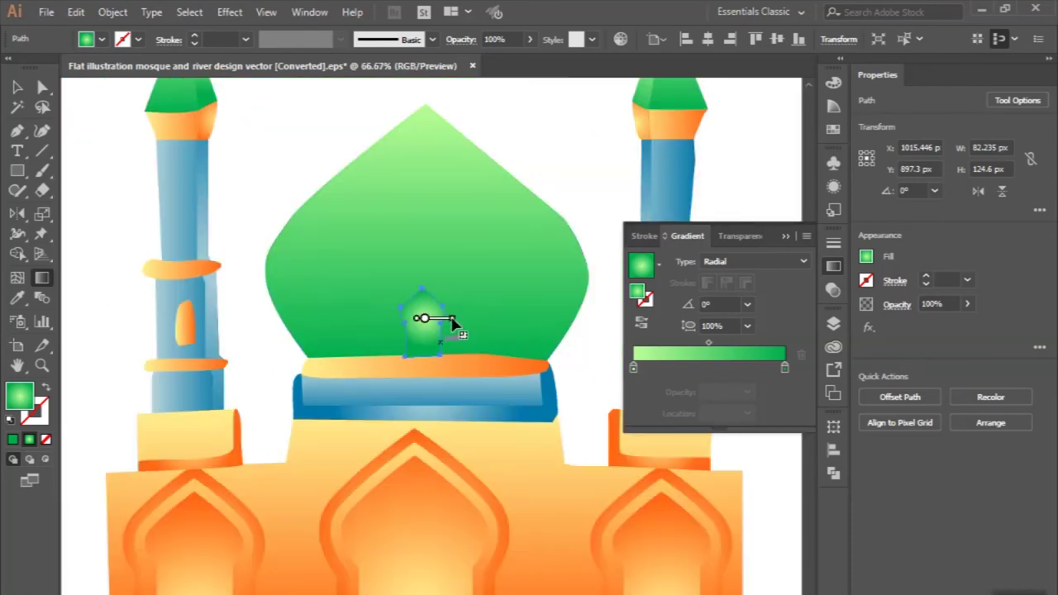
key(ctrl+plus)
drag(413, 318, 470, 320)
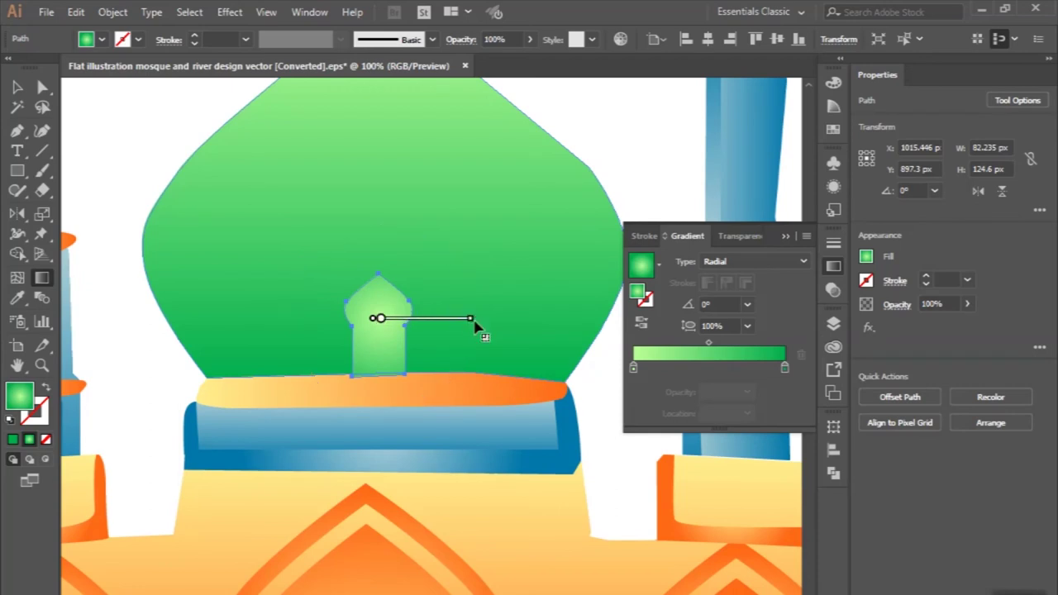
drag(447, 321, 454, 252)
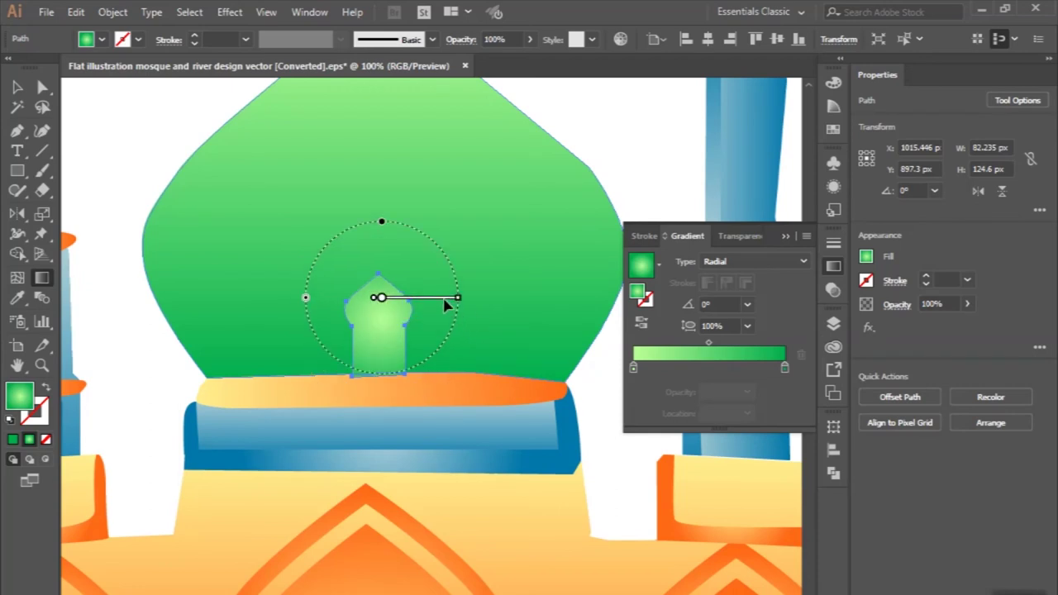
mouse_move(453, 246)
mouse_down()
mouse_move(448, 392)
mouse_move(447, 377)
mouse_up()
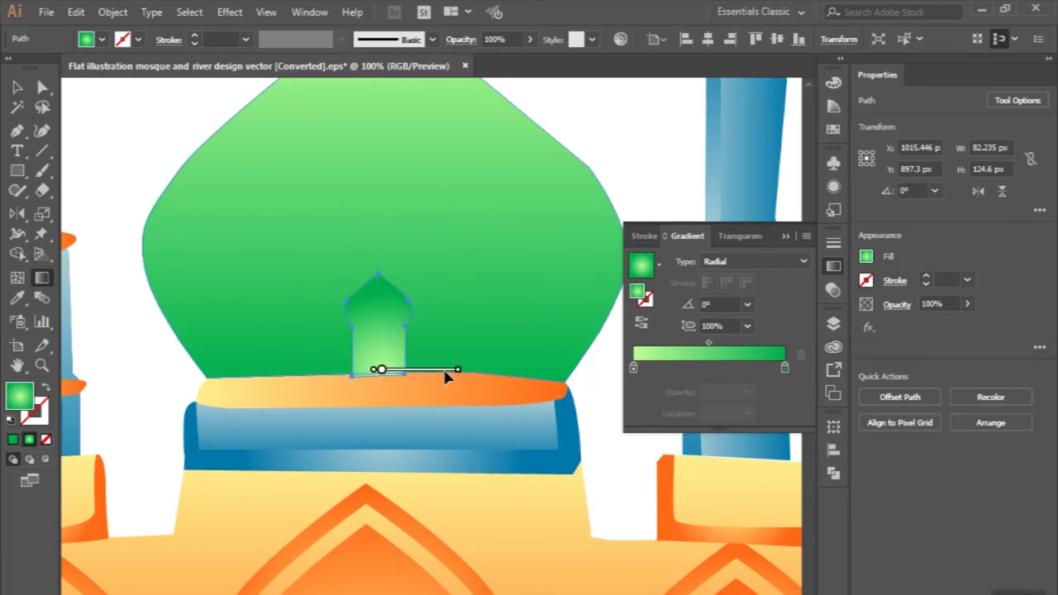
click(17, 87)
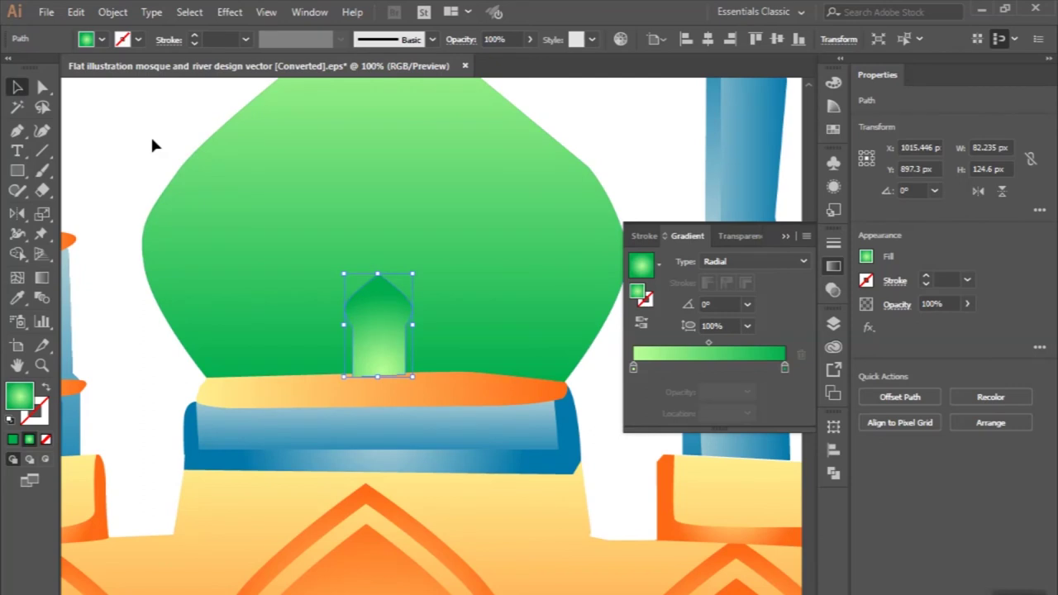
Step: Duplicate the small green arch twice to the left, shrinking the copies proportionally
click(151, 141)
scroll(150, 140, down, 2)
scroll(150, 141, up, 1)
scroll(358, 303, up, 1)
scroll(342, 267, up, 1)
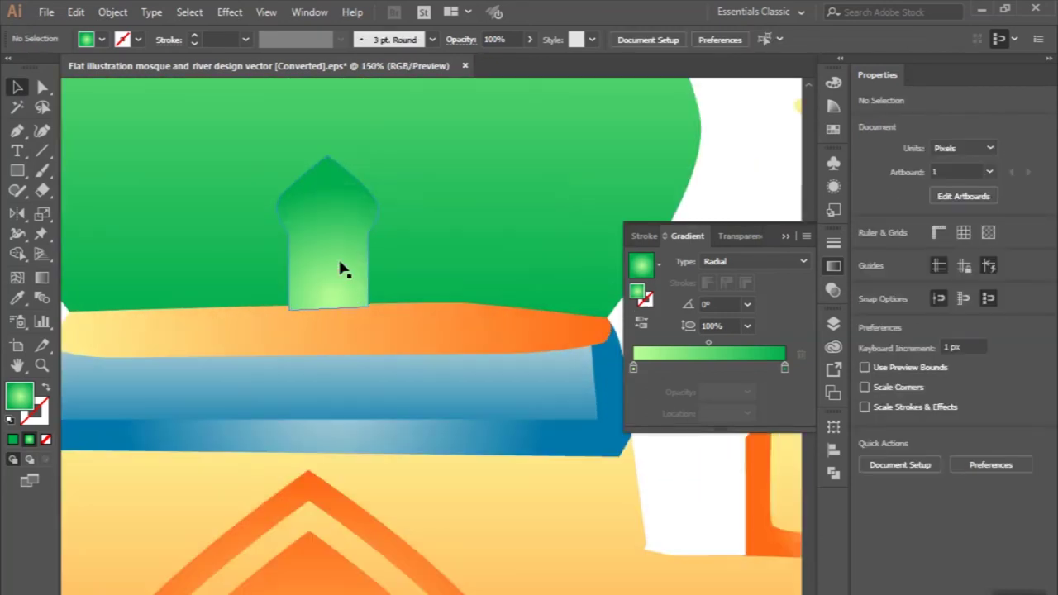
click(344, 269)
drag(336, 325, 274, 311)
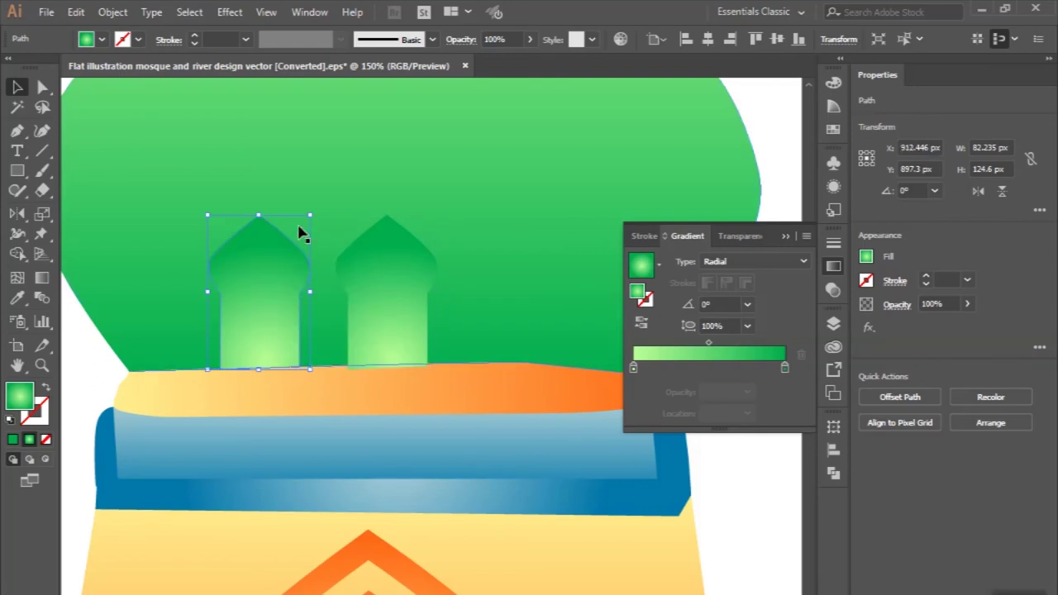
drag(309, 216, 290, 247)
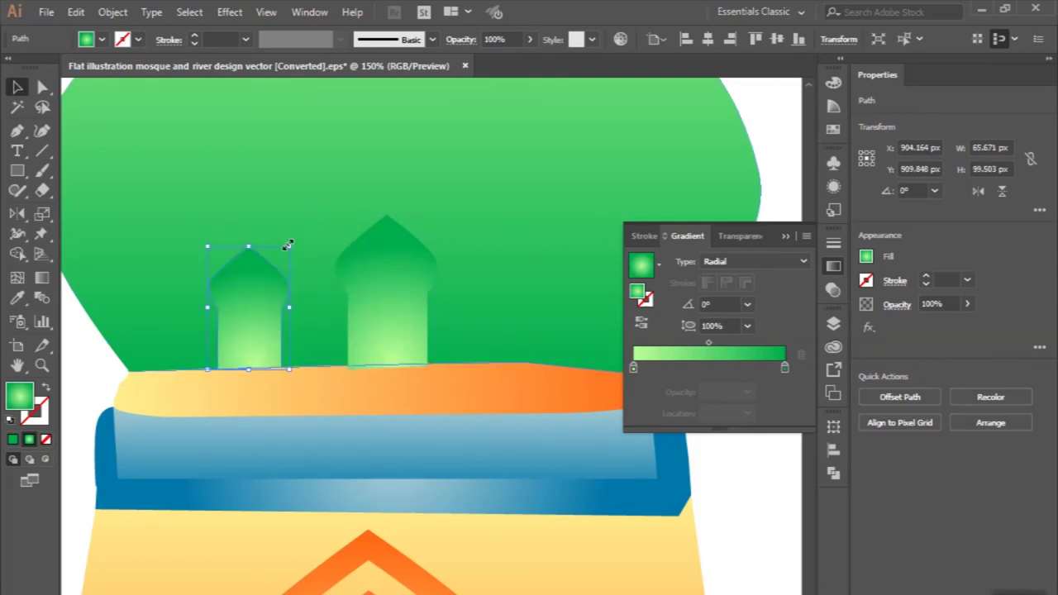
mouse_move(157, 298)
mouse_down()
mouse_move(189, 308)
mouse_move(190, 320)
mouse_up()
Step: Copy the two small arches to the right side and align them on the dome base
scroll(154, 297, left, 2)
scroll(186, 303, up, 2)
scroll(191, 320, down, 3)
scroll(191, 320, down, 1)
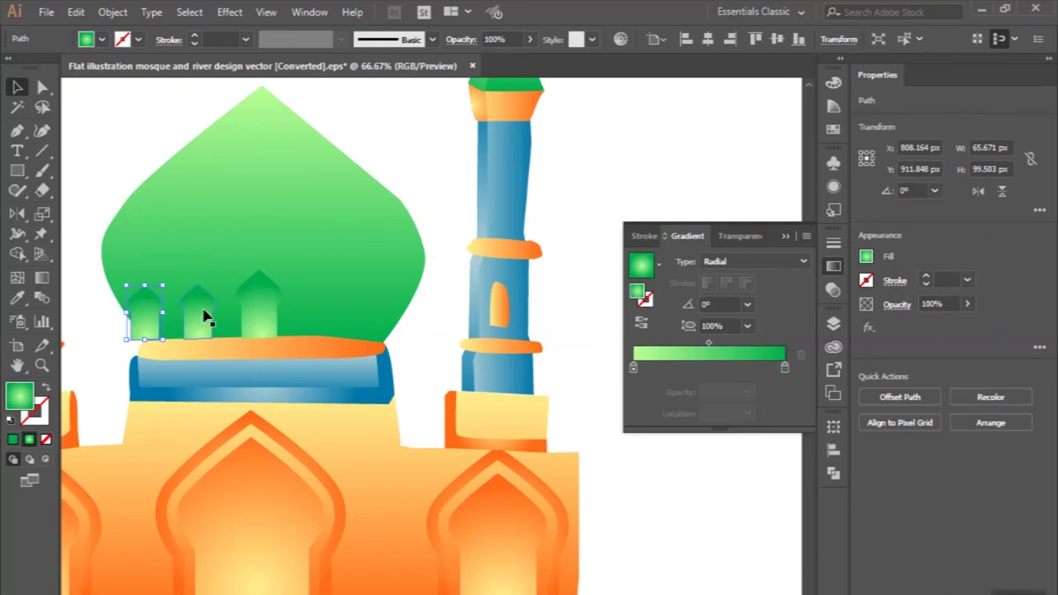
shift+click(206, 319)
drag(203, 314, 373, 314)
click(372, 319)
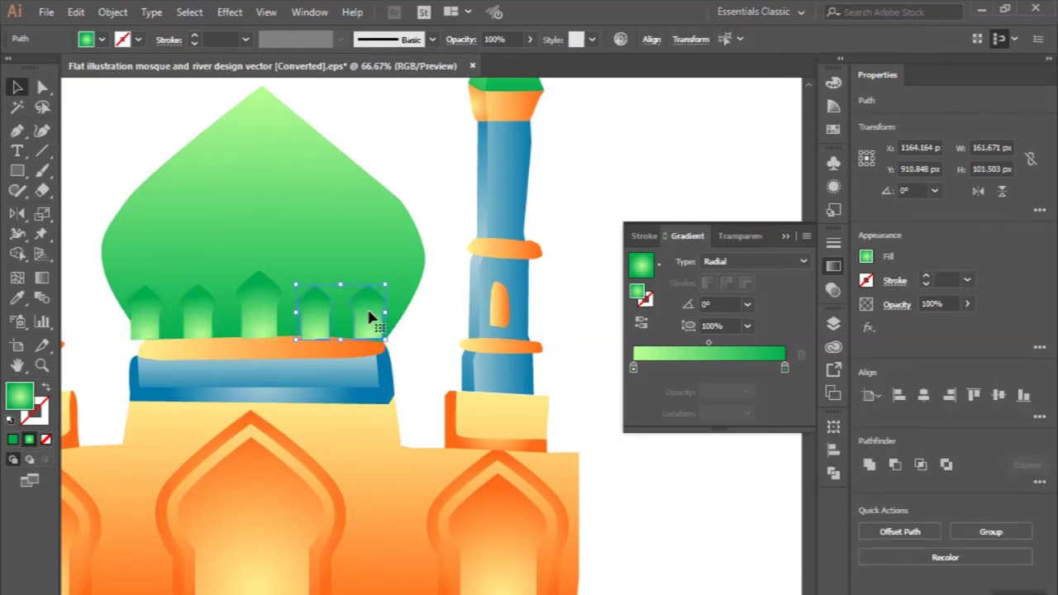
scroll(364, 327, up, 2)
scroll(355, 334, up, 1)
drag(346, 338, 367, 337)
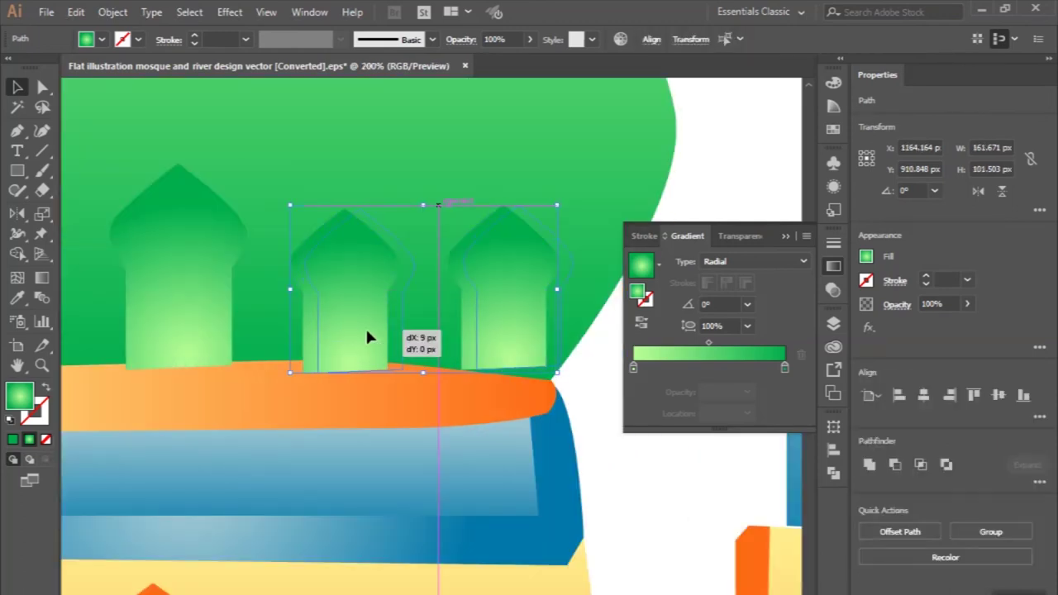
click(528, 334)
drag(528, 334, 528, 345)
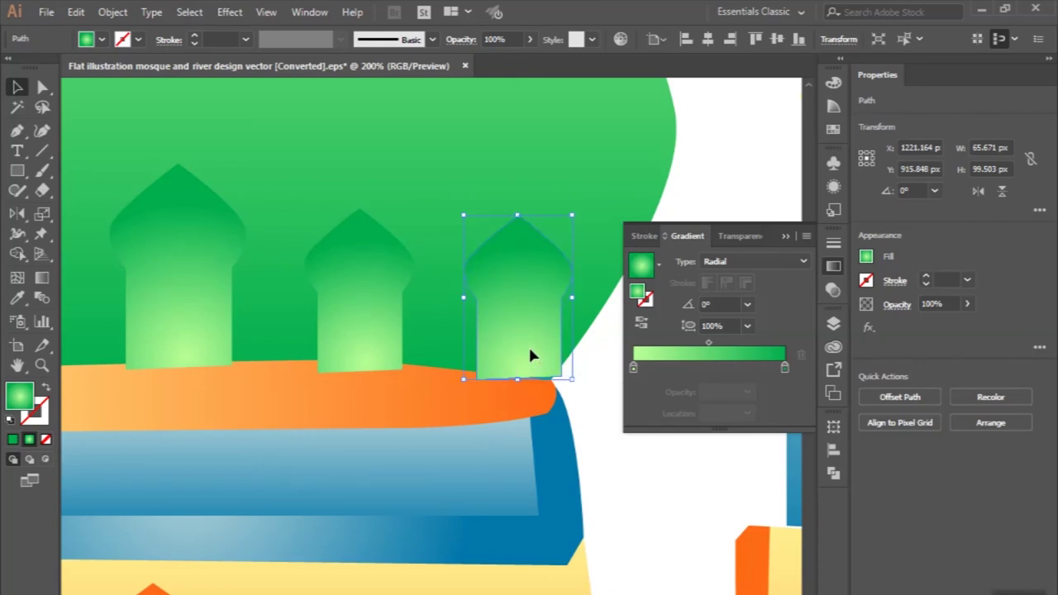
Step: Select all five small arches together with the large green dome
scroll(529, 351, down, 1)
scroll(529, 352, down, 1)
scroll(463, 389, down, 1)
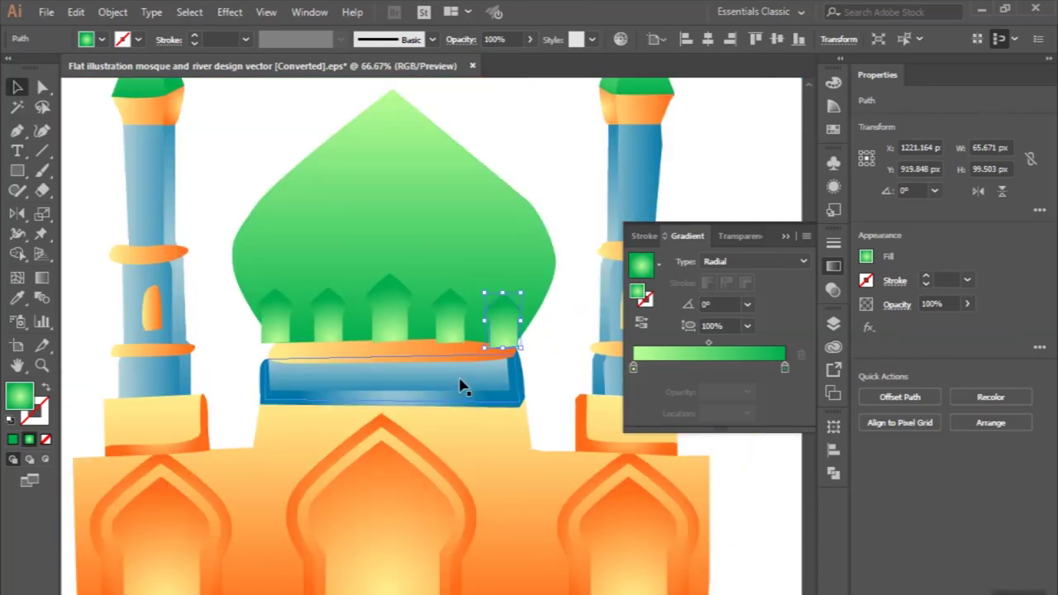
click(272, 326)
shift+click(325, 325)
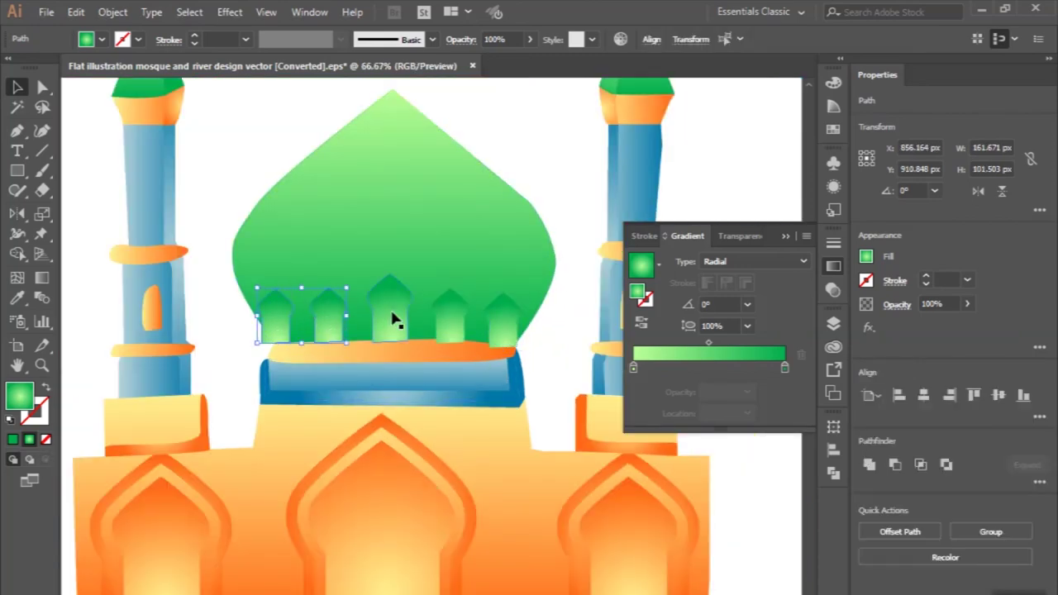
shift+click(513, 333)
shift+click(385, 224)
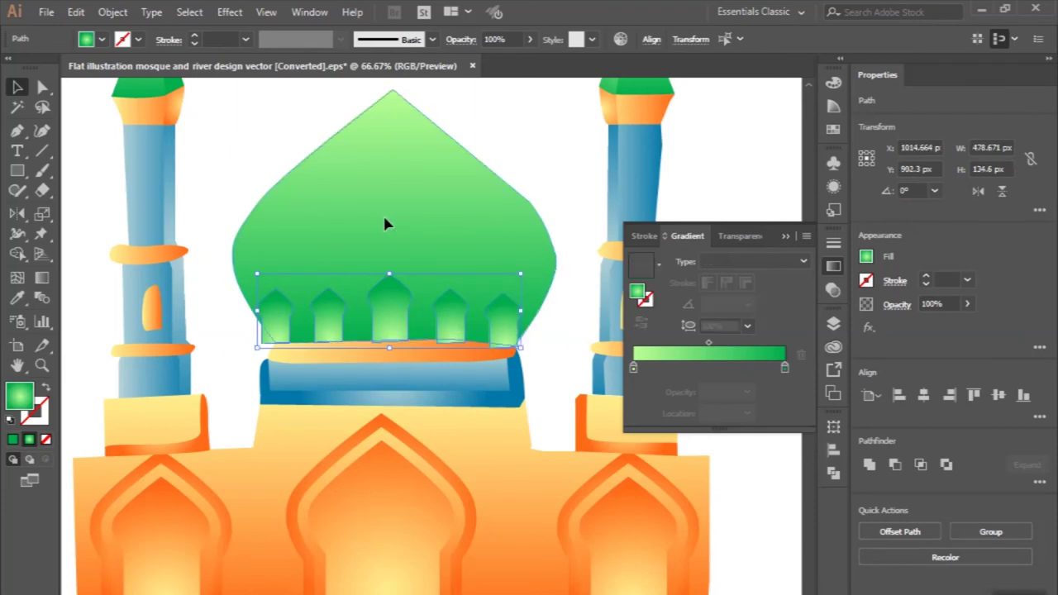
click(18, 254)
scroll(251, 338, up, 3)
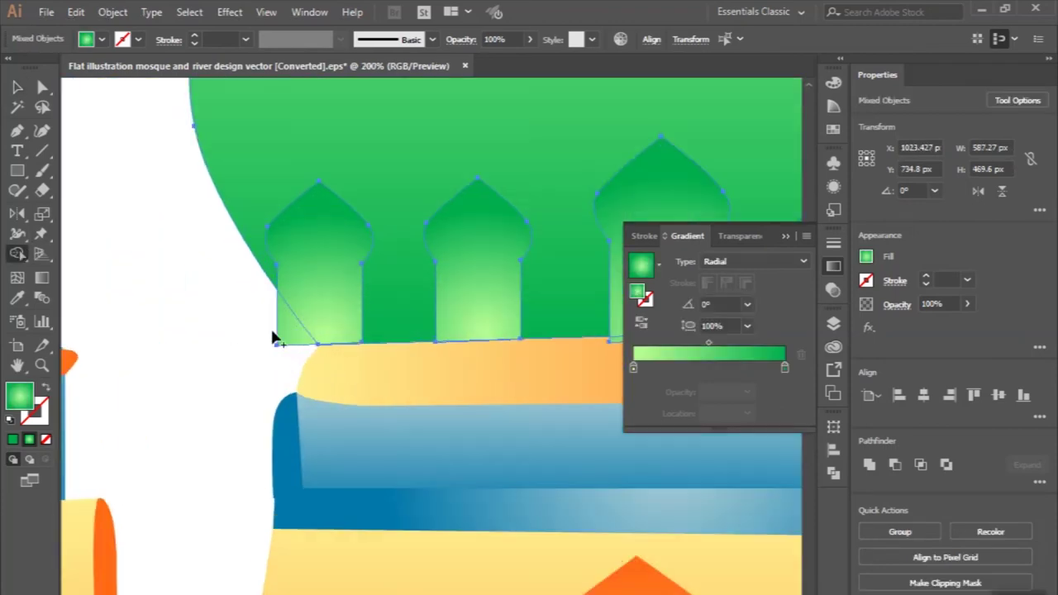
scroll(289, 347, up, 2)
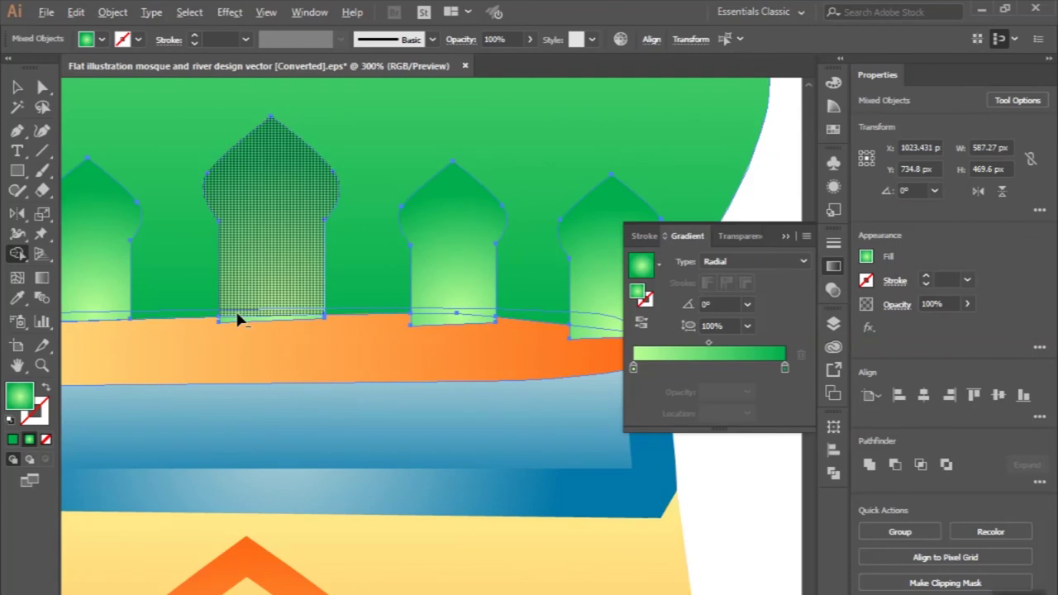
scroll(236, 327, up, 2)
scroll(230, 357, down, 1)
scroll(232, 358, down, 1)
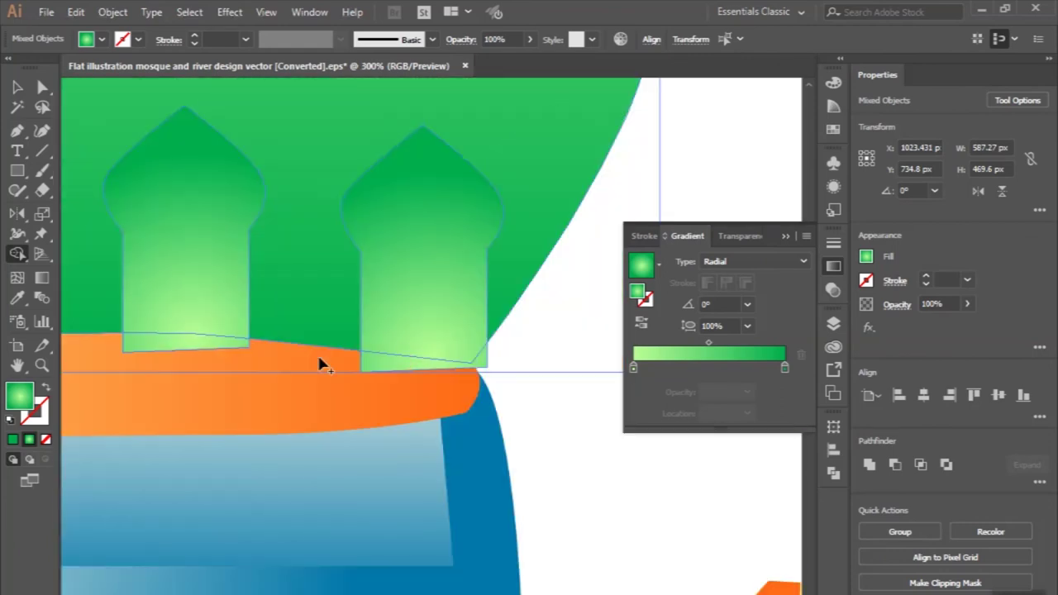
scroll(401, 365, down, 2)
click(17, 88)
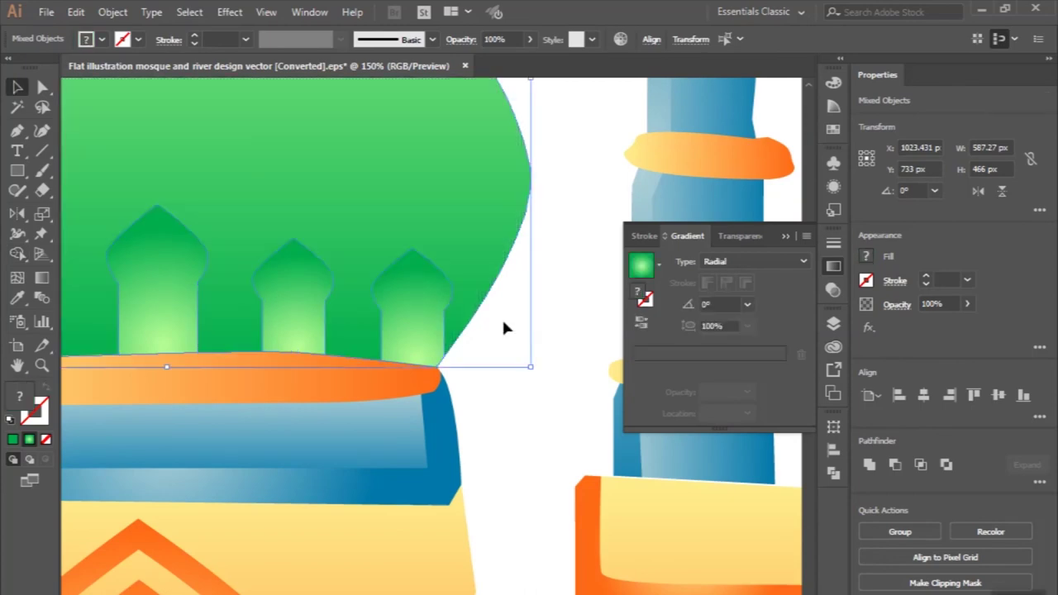
click(505, 325)
scroll(506, 326, down, 2)
scroll(466, 422, down, 1)
scroll(465, 423, down, 1)
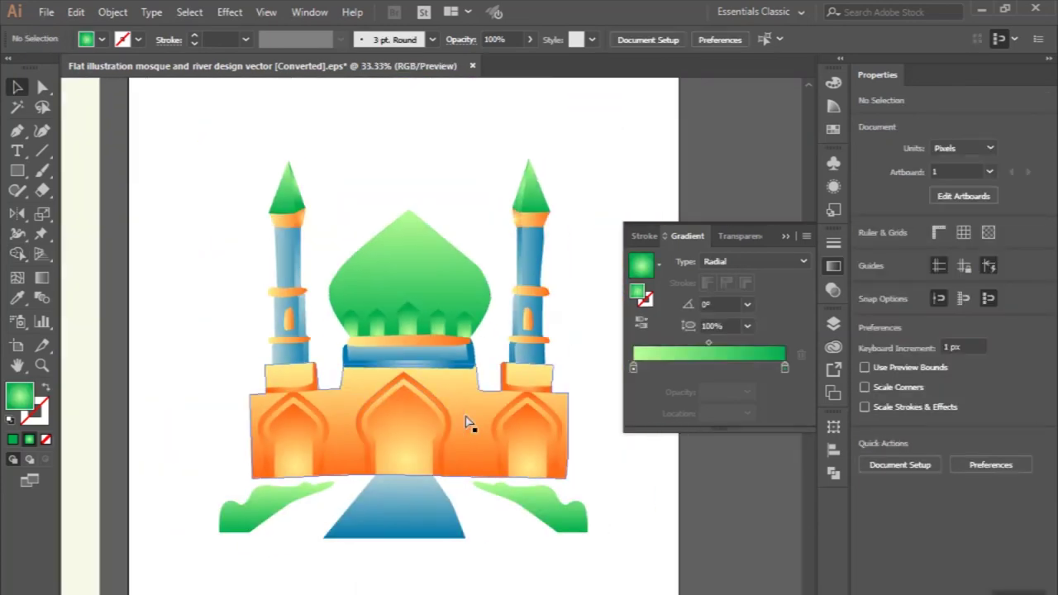
scroll(465, 423, up, 1)
scroll(372, 273, up, 1)
scroll(370, 267, left, 1)
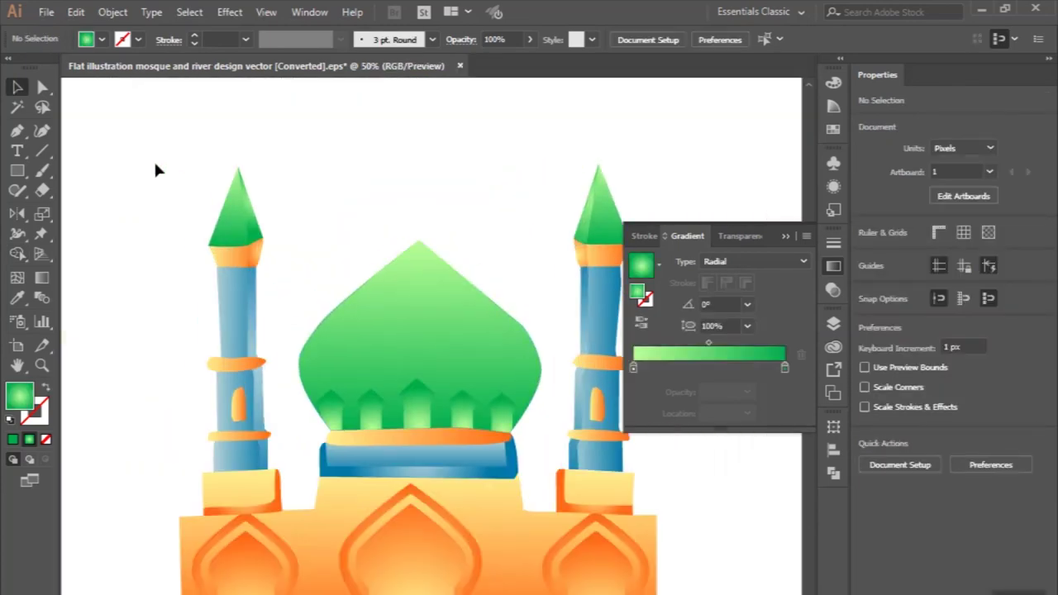
scroll(414, 367, down, 2)
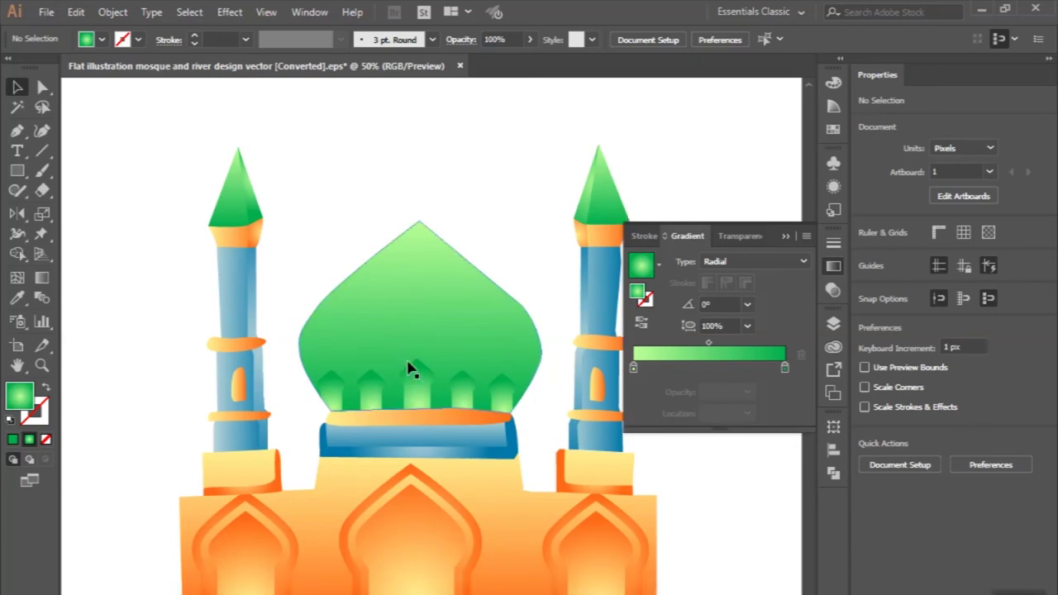
scroll(414, 366, right, 2)
scroll(373, 278, up, 1)
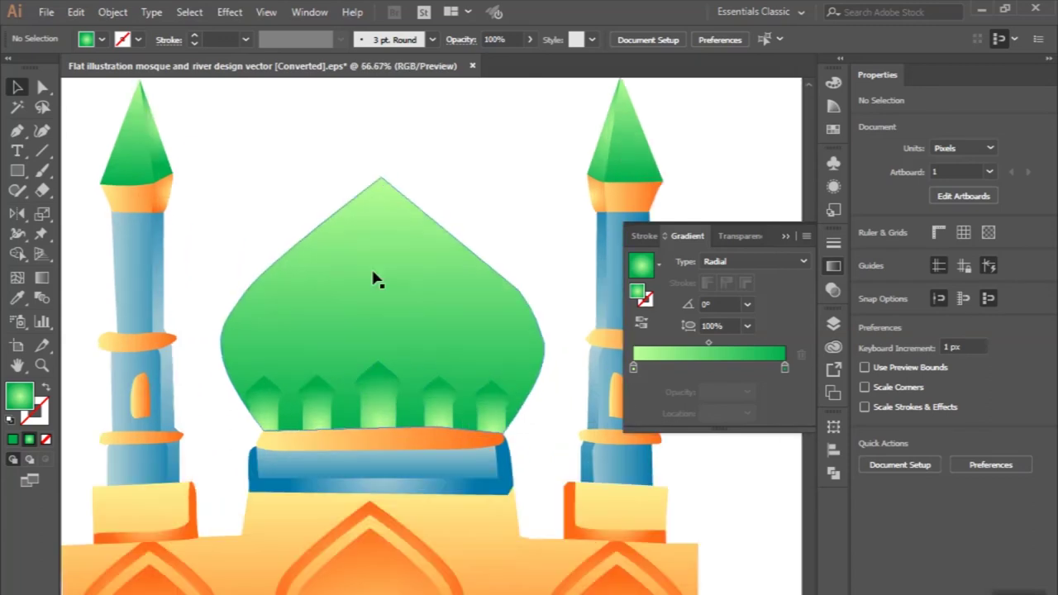
Step: Draw a curved path from the dome's tip down its left side as a green stroke with no fill
click(16, 132)
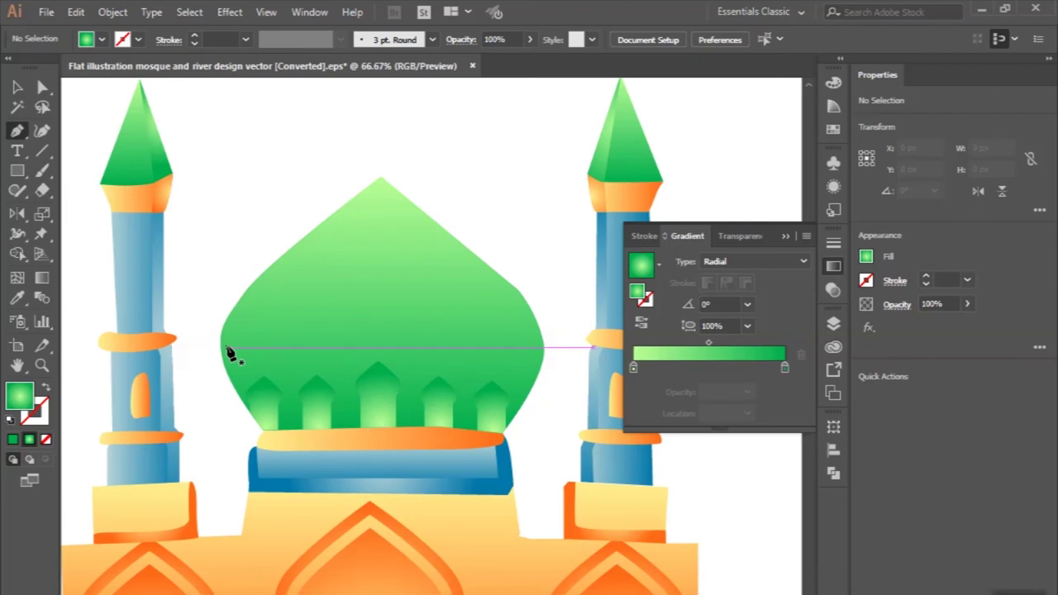
click(381, 176)
drag(263, 376, 265, 422)
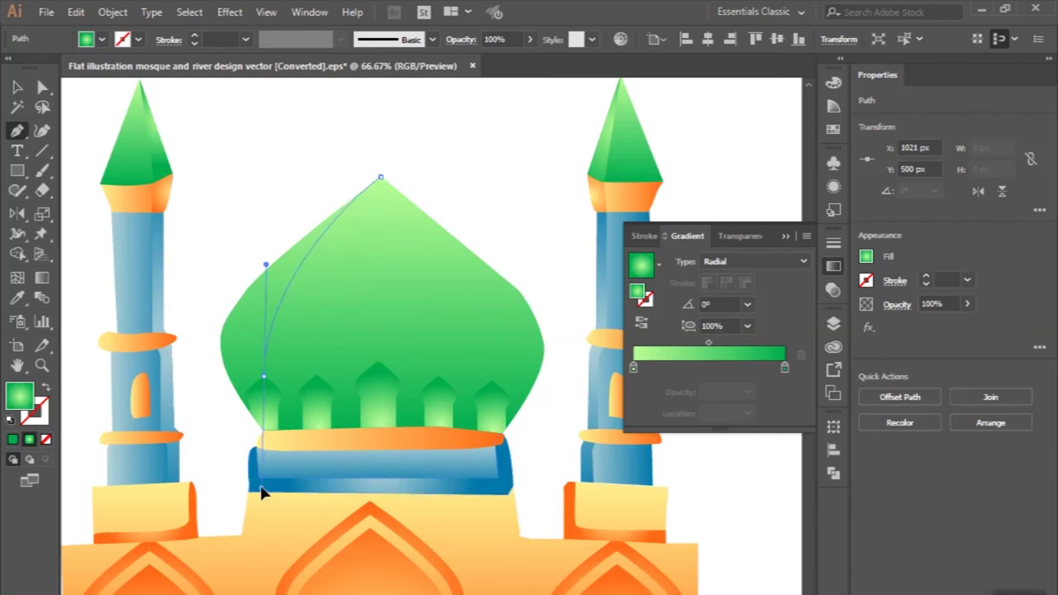
drag(268, 493, 259, 491)
mouse_move(263, 376)
mouse_down()
mouse_move(257, 409)
mouse_move(20, 97)
mouse_up()
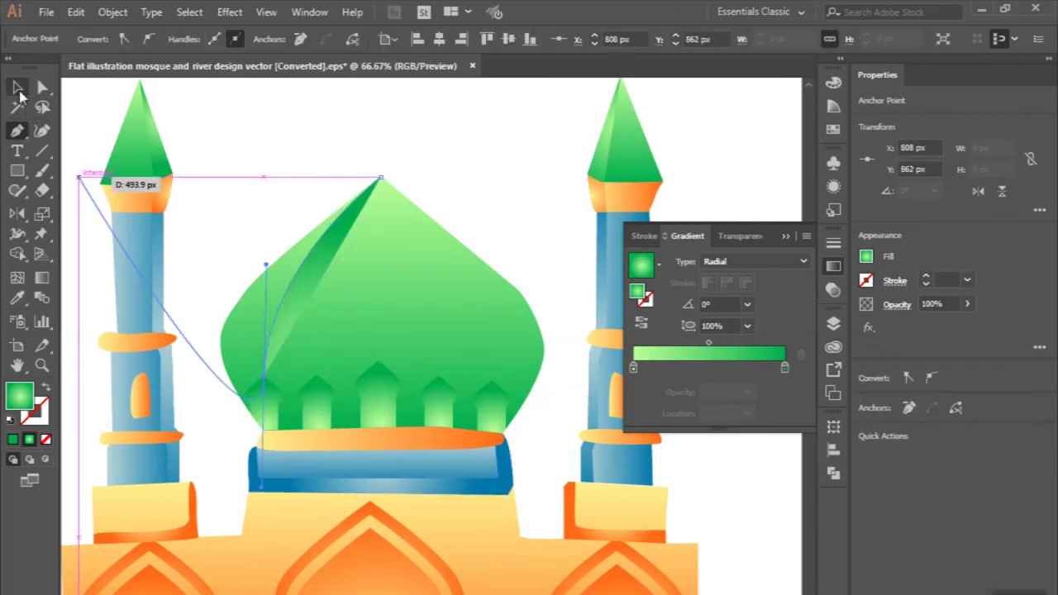
click(18, 91)
click(46, 387)
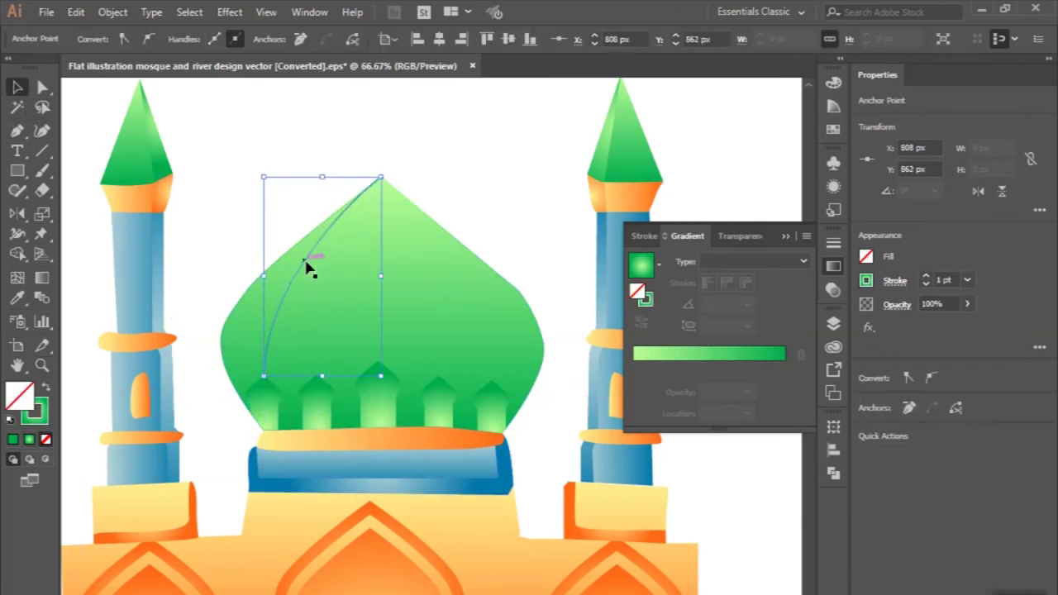
Step: Set the curved dome line's stroke weight to 15 pt
click(305, 261)
scroll(222, 42, up, 5)
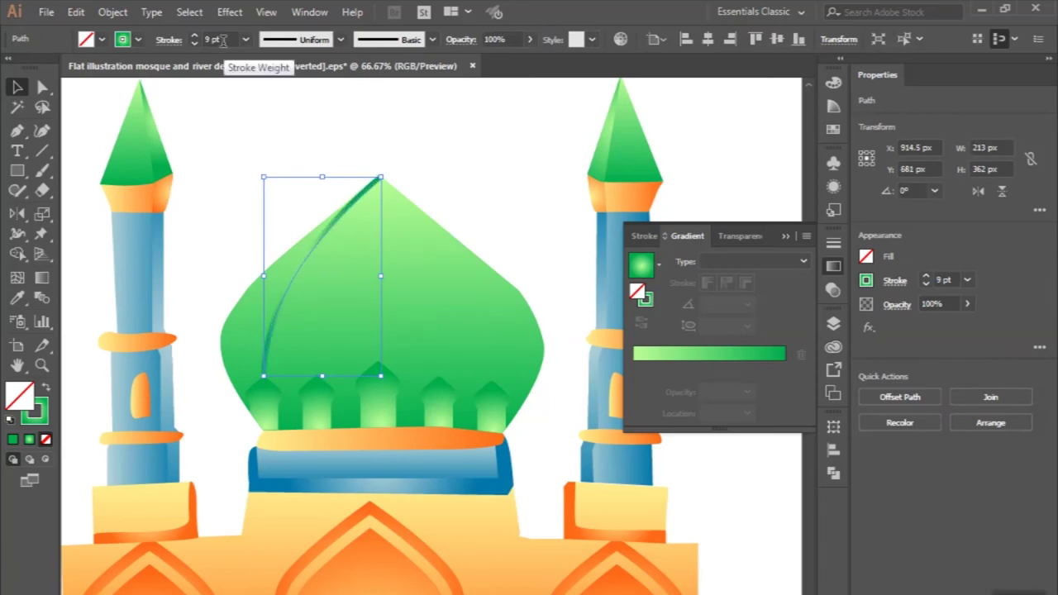
scroll(219, 39, up, 1)
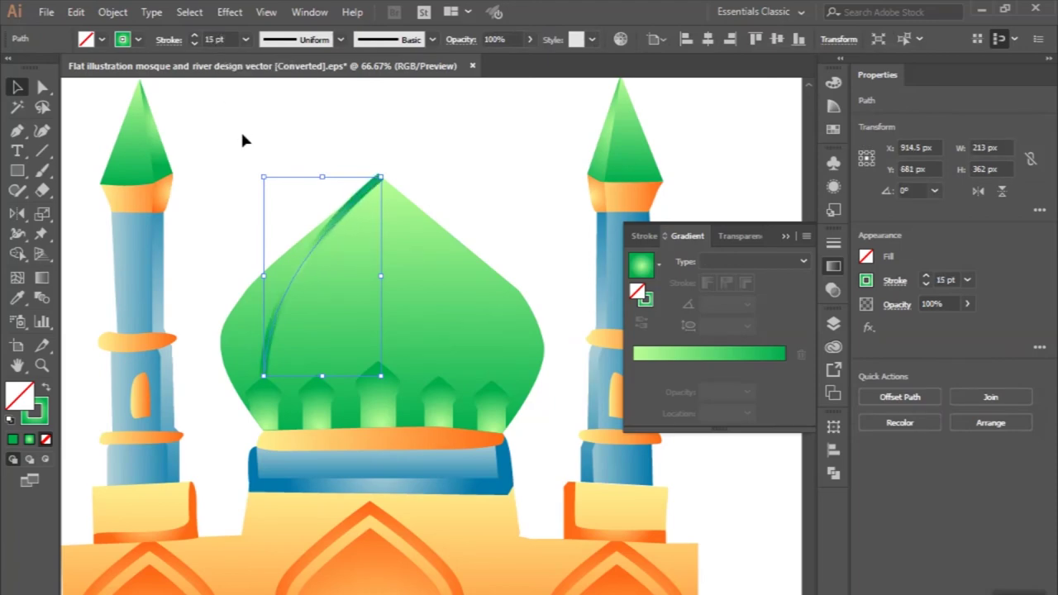
click(241, 137)
scroll(242, 137, down, 1)
scroll(248, 148, up, 1)
alt+scroll(300, 203, up, 1)
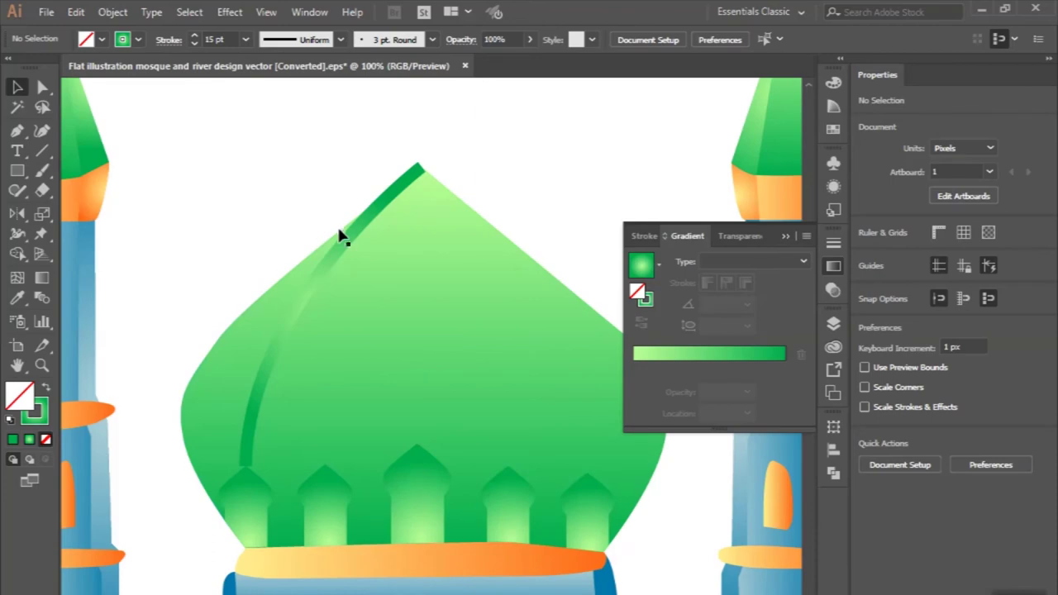
Step: Reselect the curved dome line after briefly browsing the Object menu and dome group
click(342, 248)
alt+scroll(342, 250, down, 2)
alt+scroll(342, 250, down, 1)
alt+scroll(343, 250, up, 1)
click(113, 11)
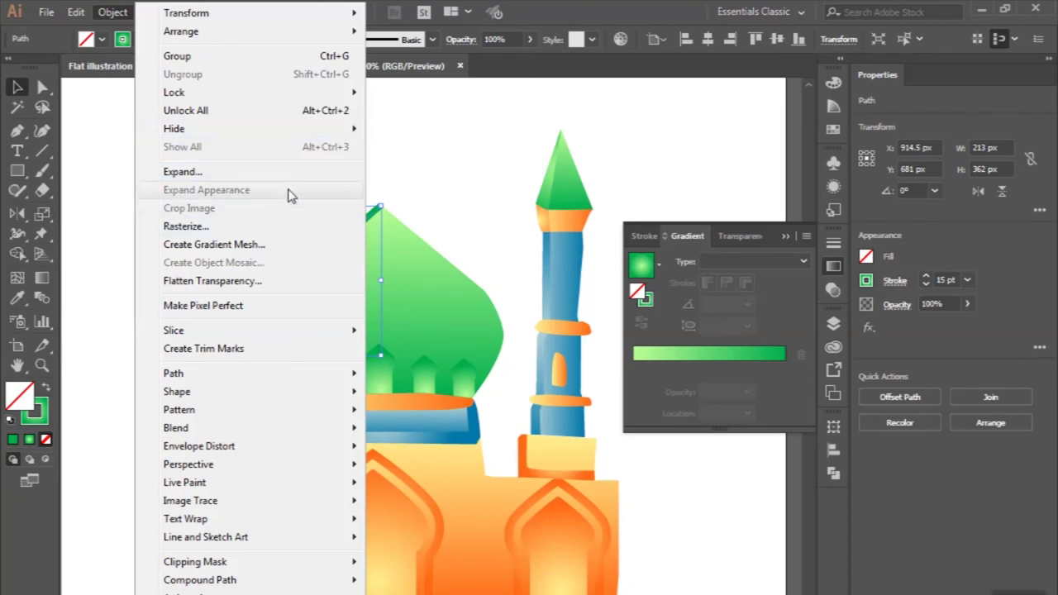
click(488, 186)
double_click(331, 266)
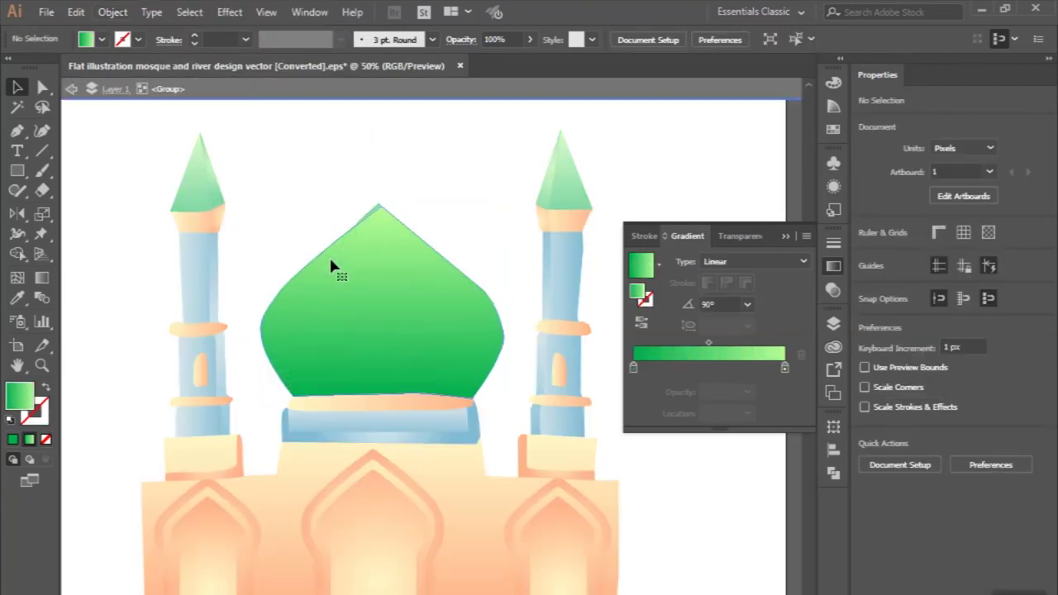
double_click(289, 208)
click(331, 267)
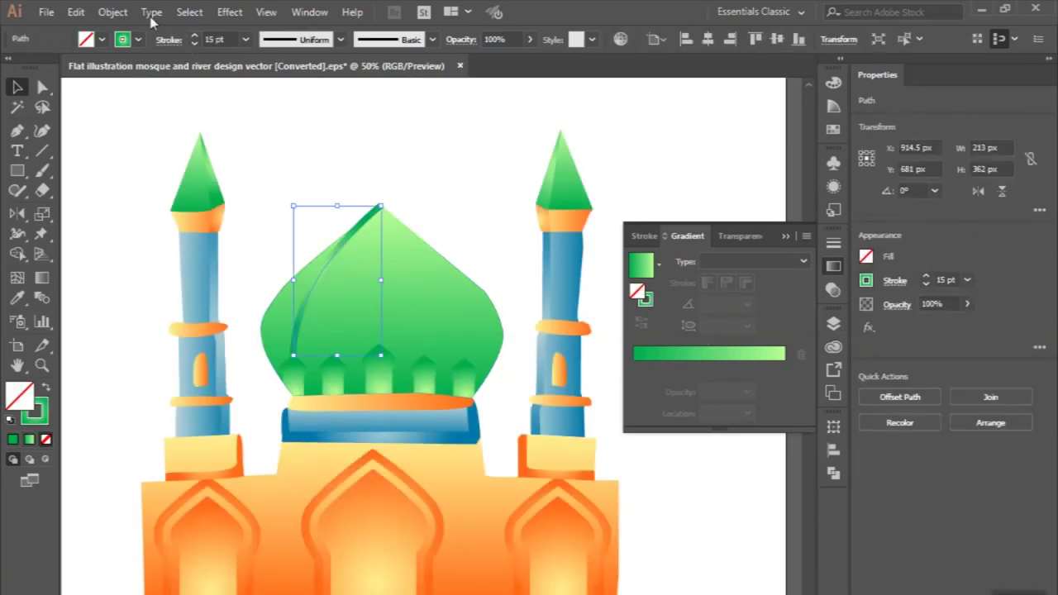
click(124, 12)
mouse_move(186, 13)
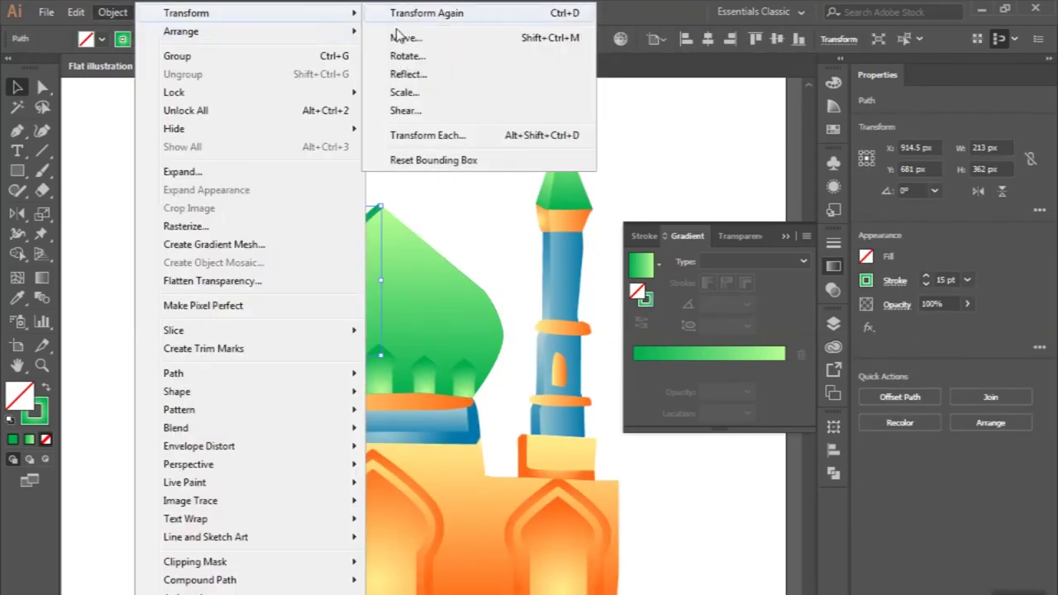
Step: Make a vertically reflected copy of the dome's curved line and place it on the right side
click(409, 75)
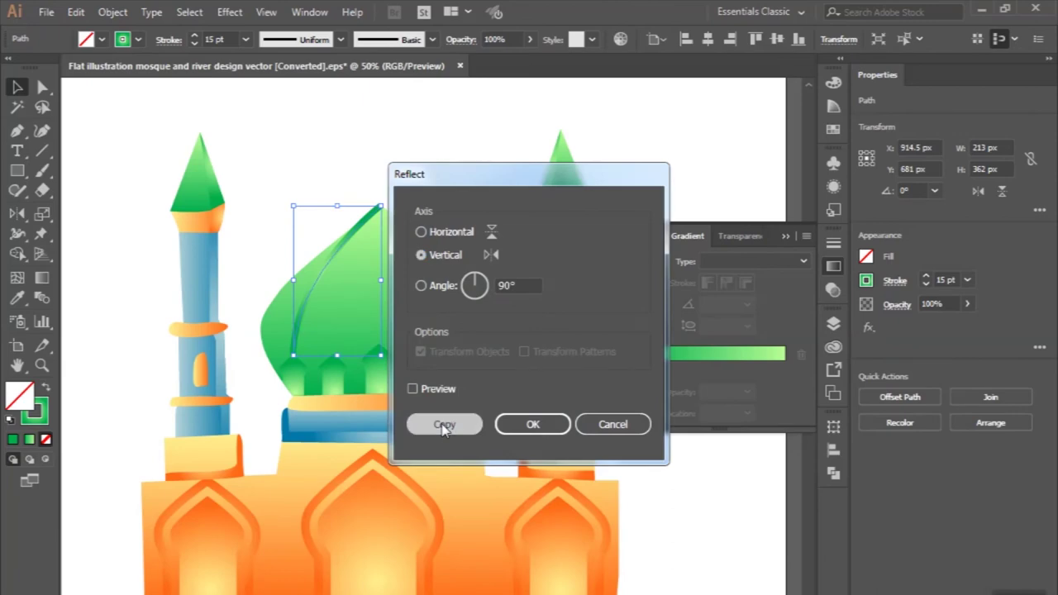
click(444, 425)
drag(372, 310, 459, 316)
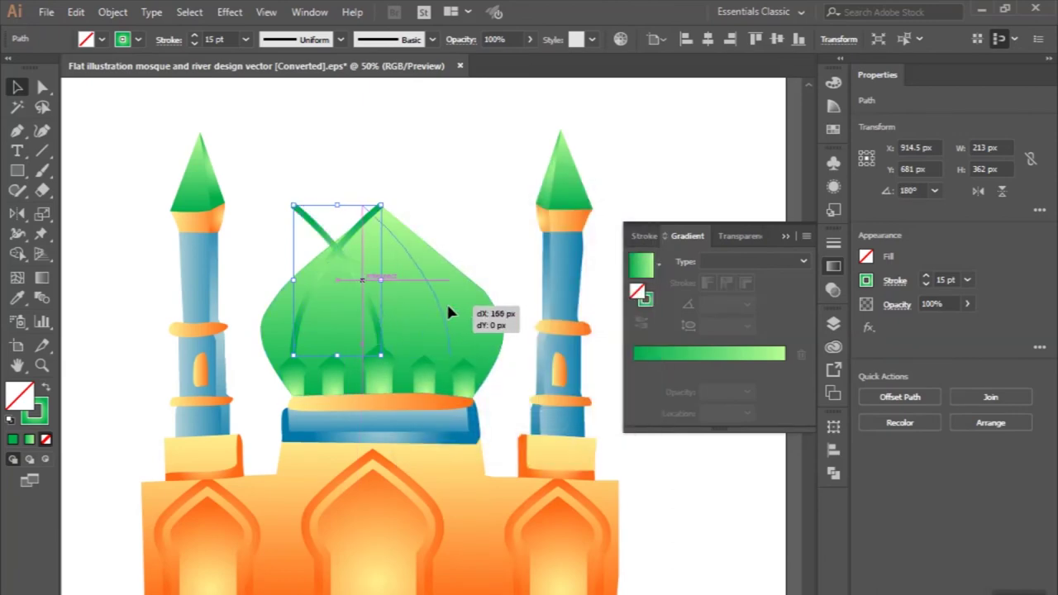
scroll(456, 309, up, 3)
drag(458, 313, 460, 329)
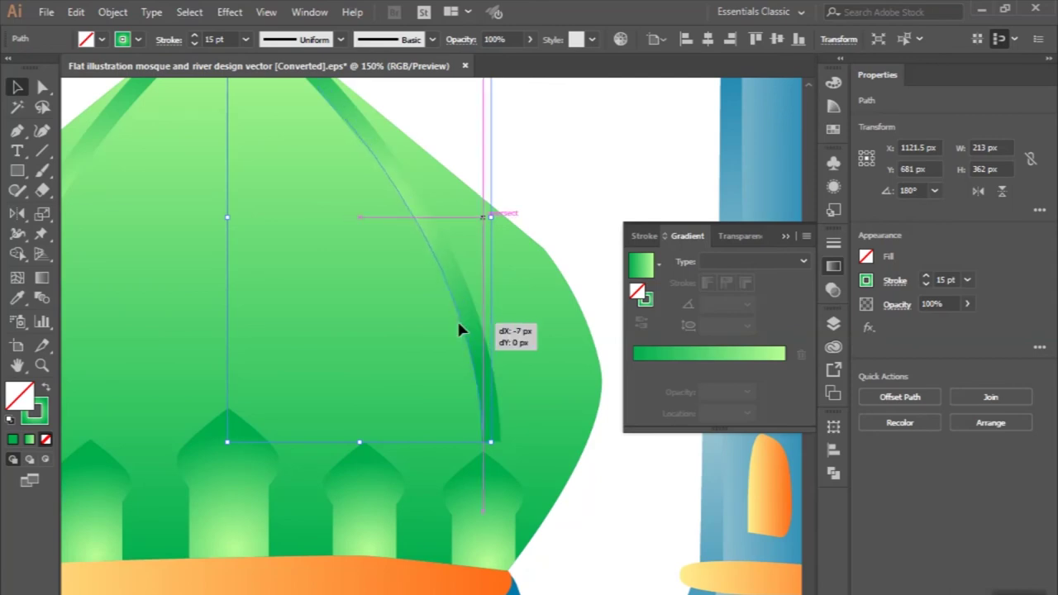
key(Down)
key(Down)
key(Down)
key(Down)
key(Down)
key(Down)
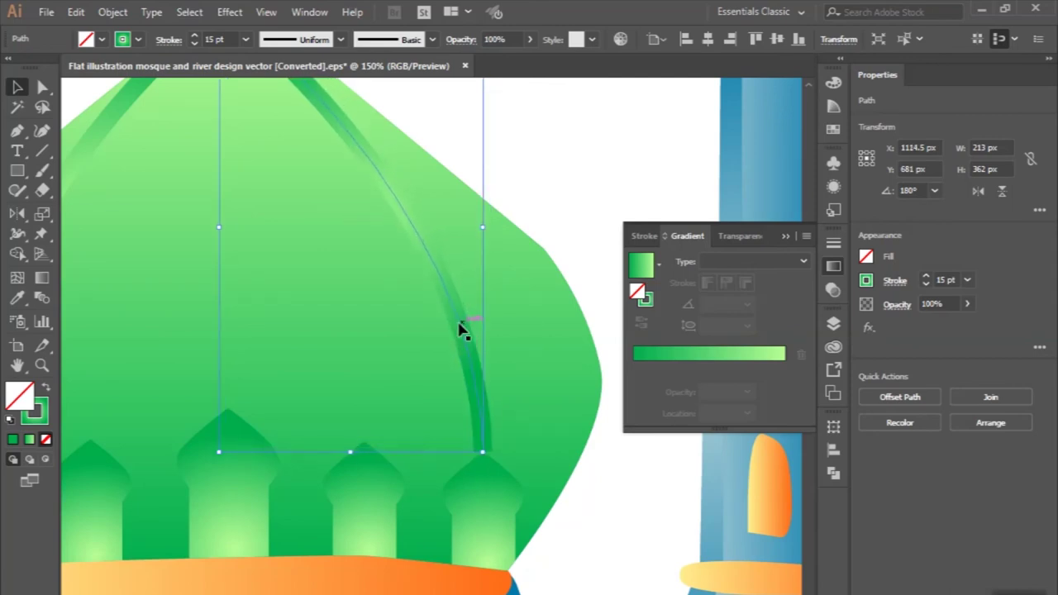
scroll(461, 328, down, 3)
scroll(422, 228, up, 2)
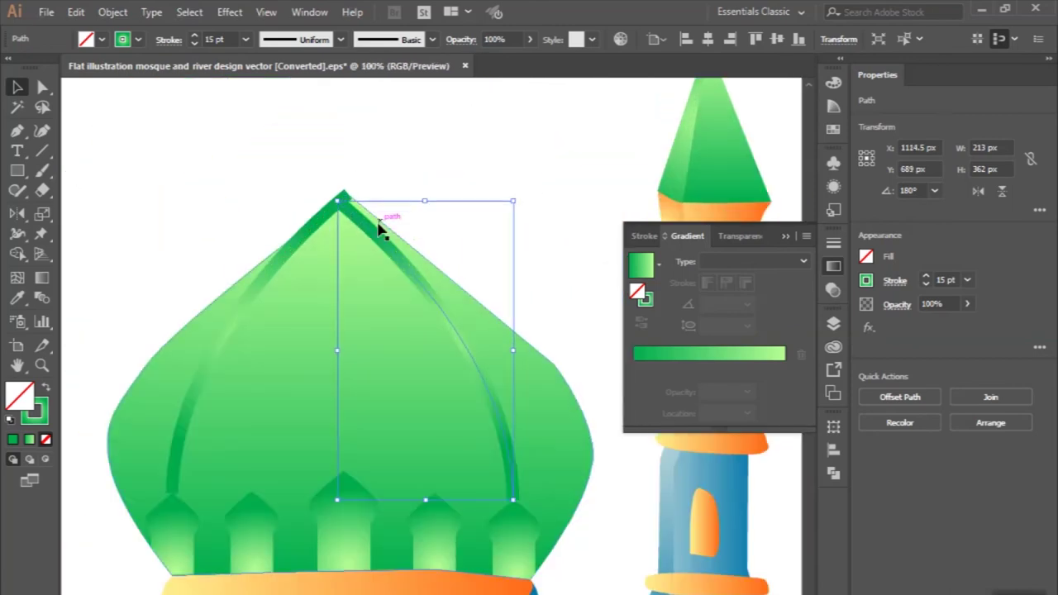
Step: Move the mirrored line's top anchor onto the dome apex so both curves meet
click(43, 86)
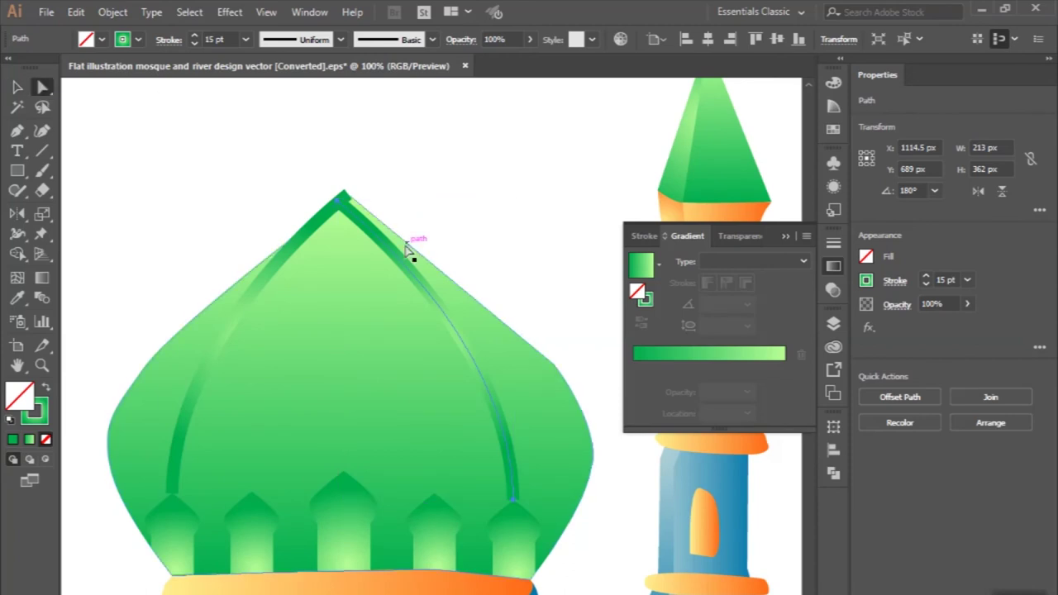
click(339, 201)
scroll(339, 204, up, 1)
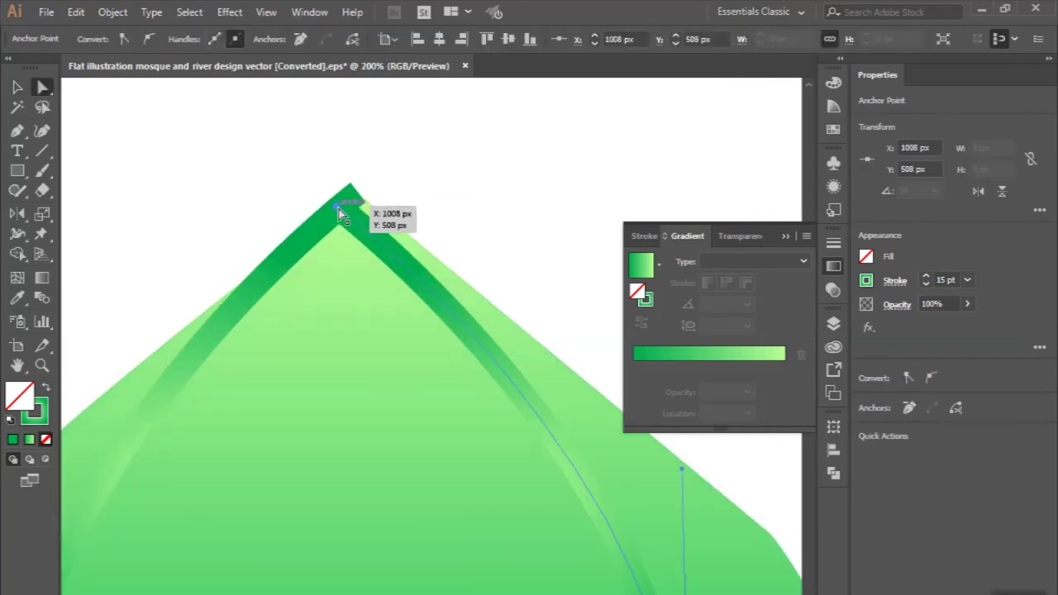
drag(339, 208, 357, 196)
scroll(356, 196, down, 3)
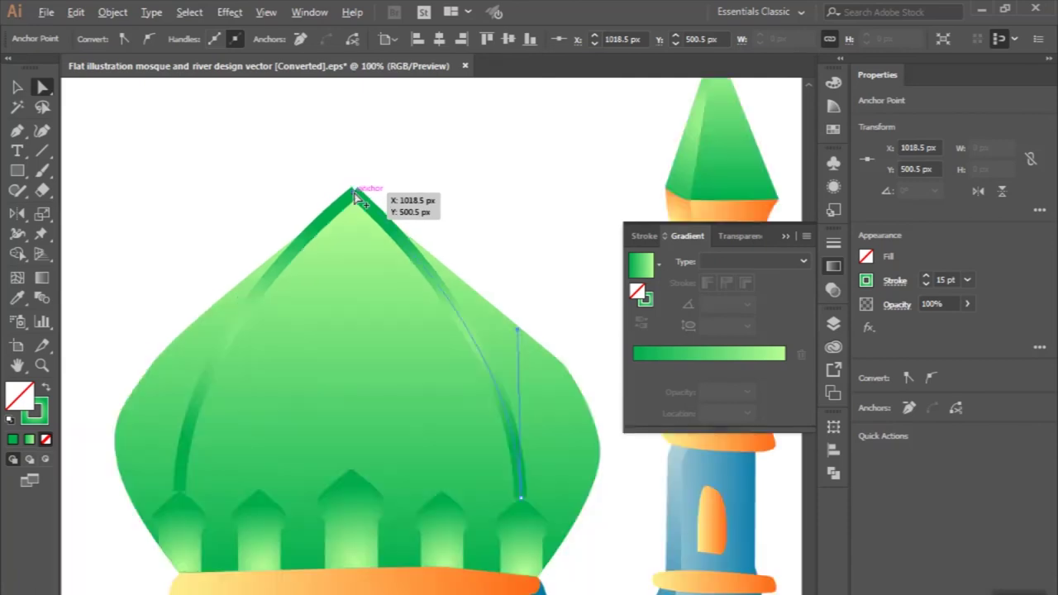
click(17, 87)
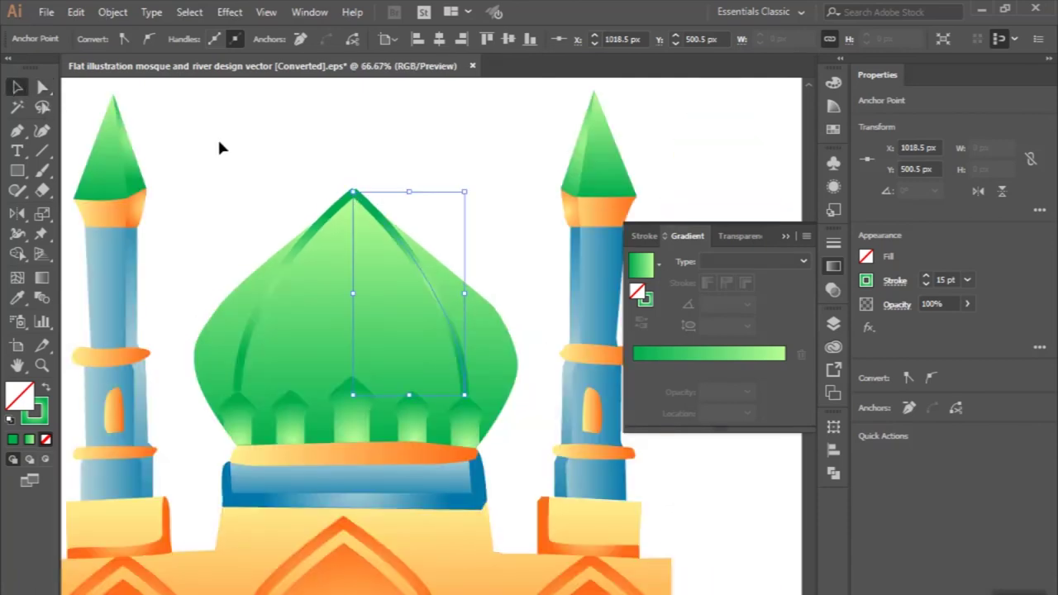
click(219, 146)
scroll(219, 146, down, 1)
scroll(220, 147, down, 1)
click(17, 130)
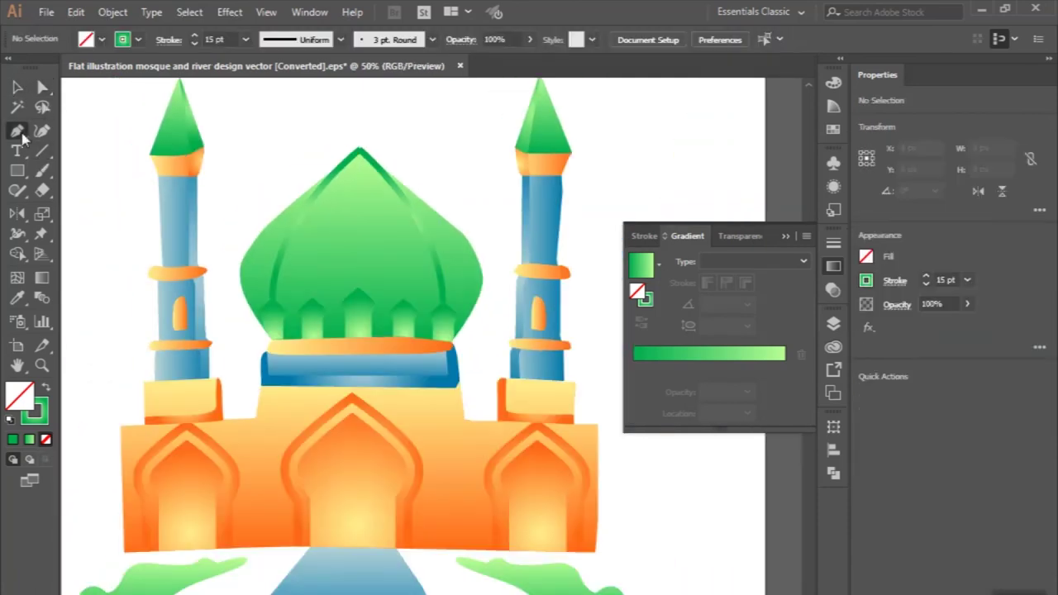
Step: Draw a straight vertical line up the dome's centre, extending above its tip
scroll(347, 248, up, 1)
scroll(372, 302, up, 1)
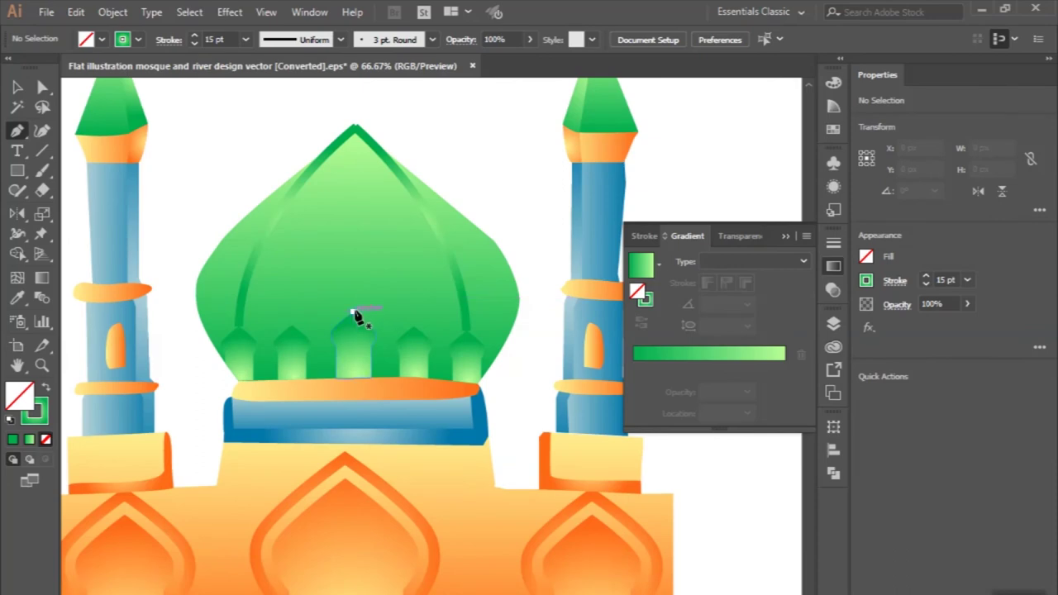
click(354, 313)
scroll(355, 314, up, 2)
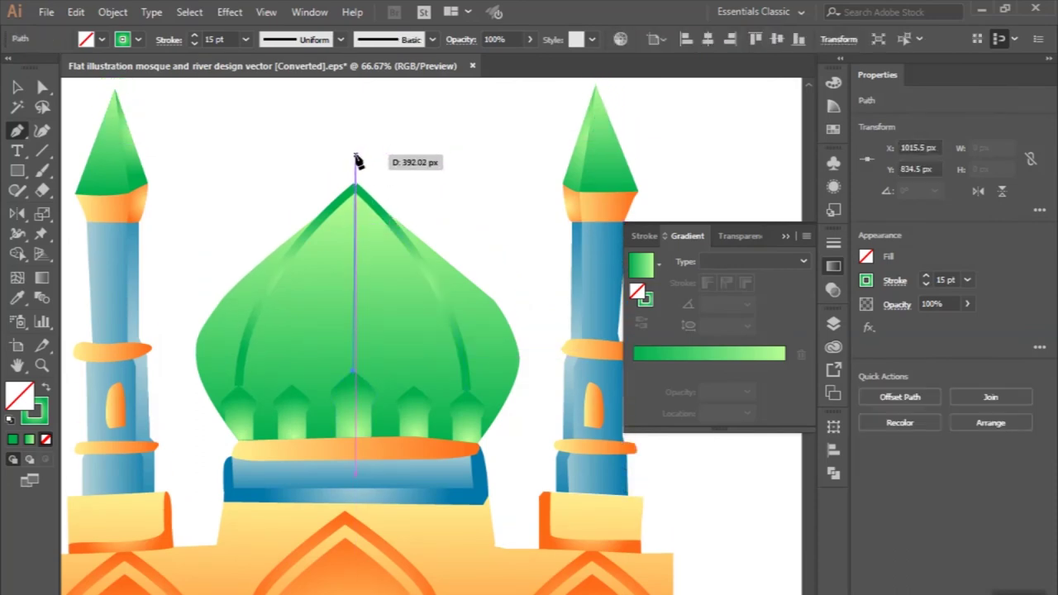
click(354, 156)
click(17, 88)
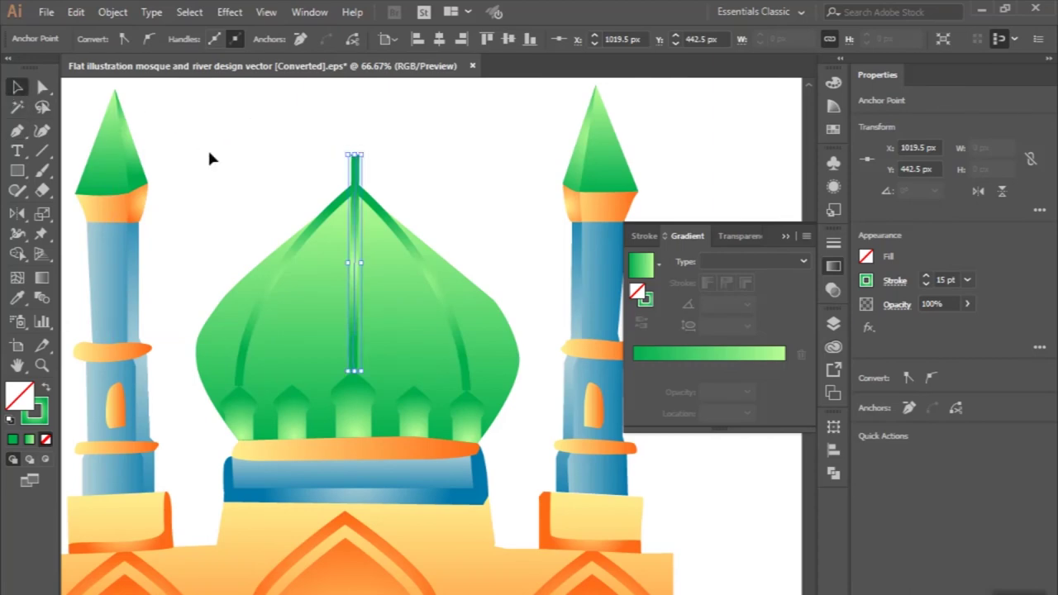
click(209, 157)
key(ctrl+minus)
key(ctrl+minus)
key(ctrl+plus)
key(ctrl+plus)
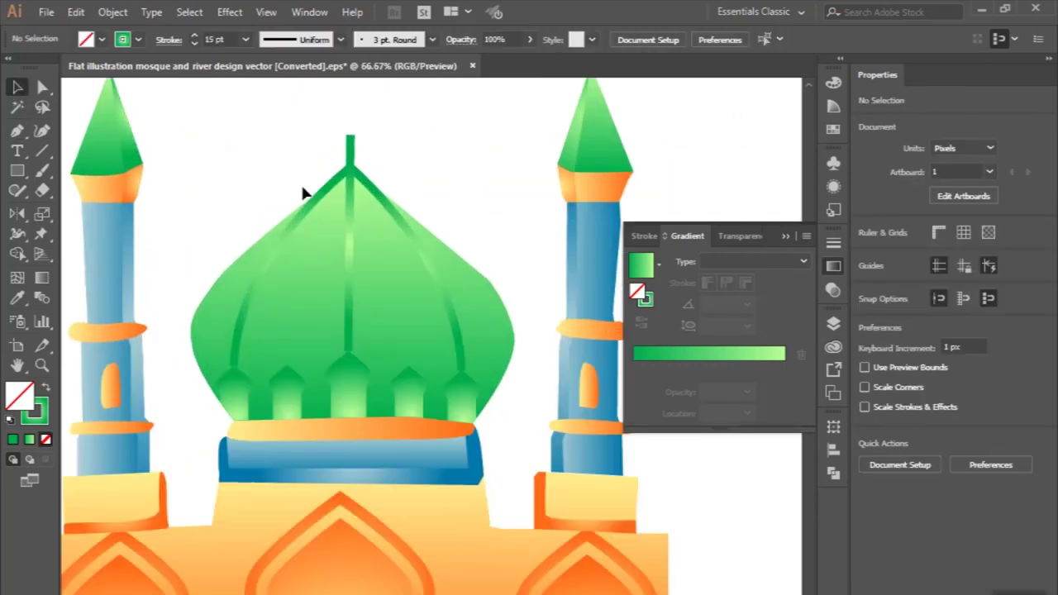
Step: Expand the dome's curved and vertical line strokes into filled shapes with Object > Expand
click(300, 222)
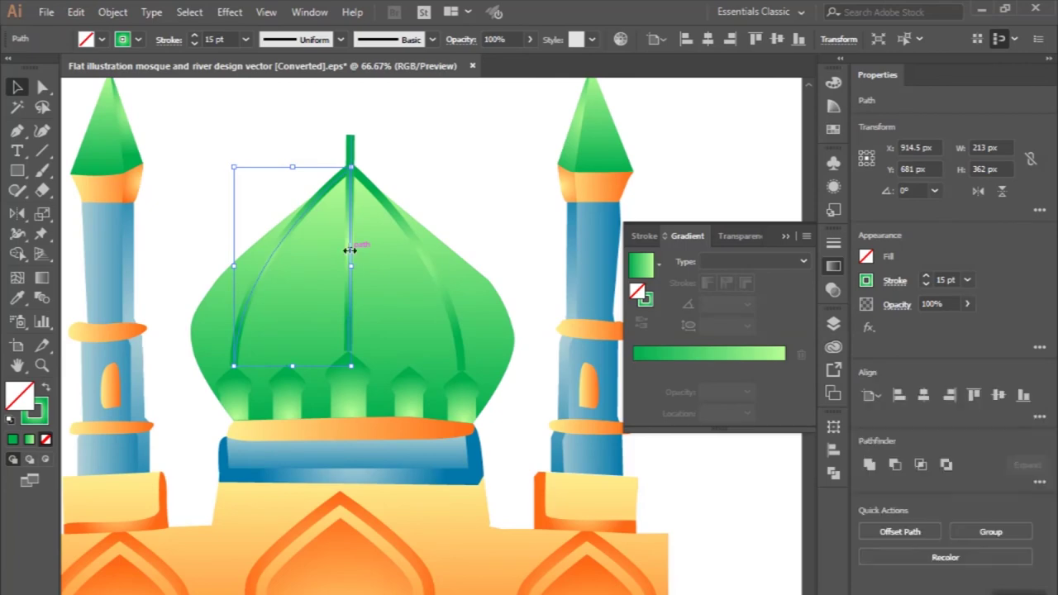
click(116, 11)
click(171, 171)
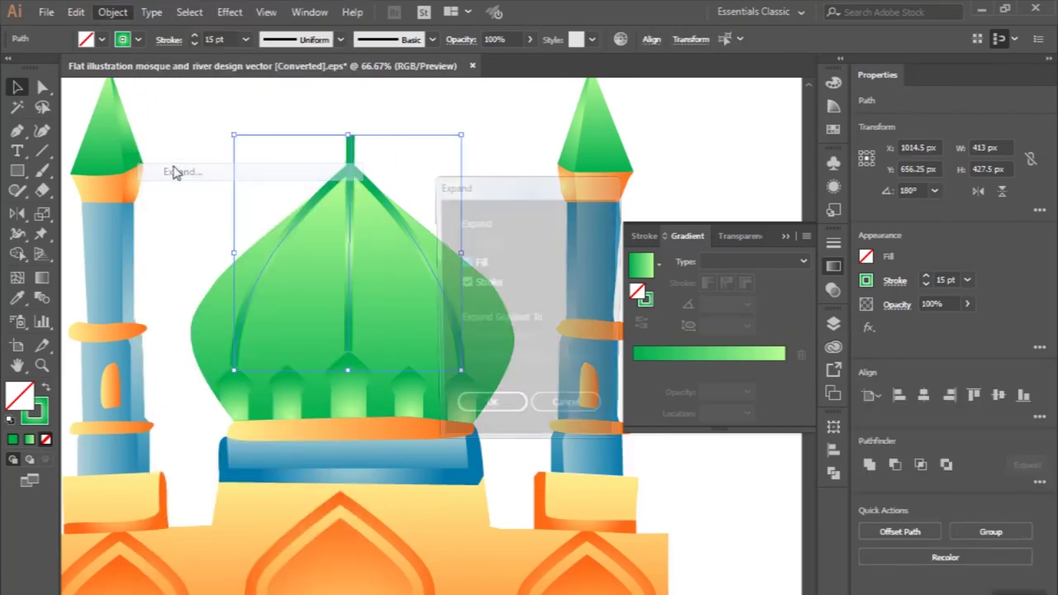
key(Return)
click(279, 180)
key(ctrl+minus)
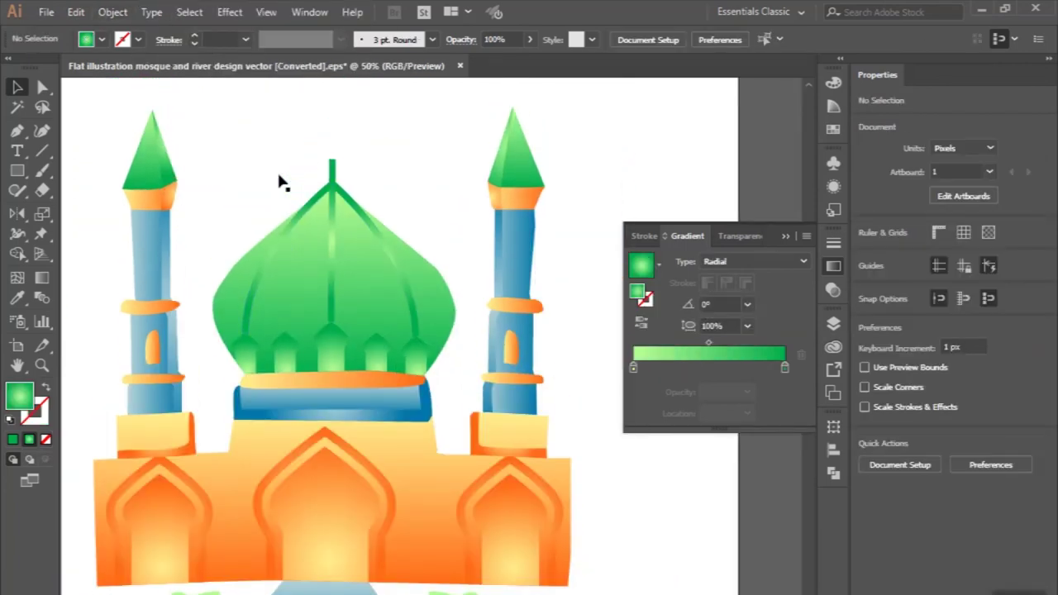
Step: Apply a radial gradient to the expanded dome lines
scroll(339, 206, up, 2)
click(366, 217)
shift+click(372, 279)
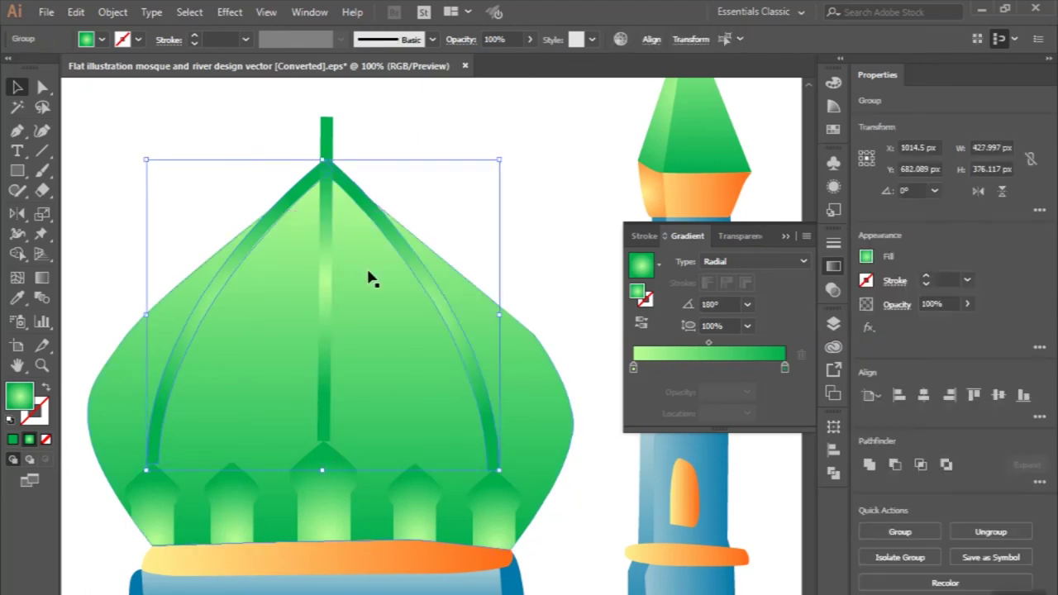
click(17, 254)
alt+scroll(294, 153, up, 3)
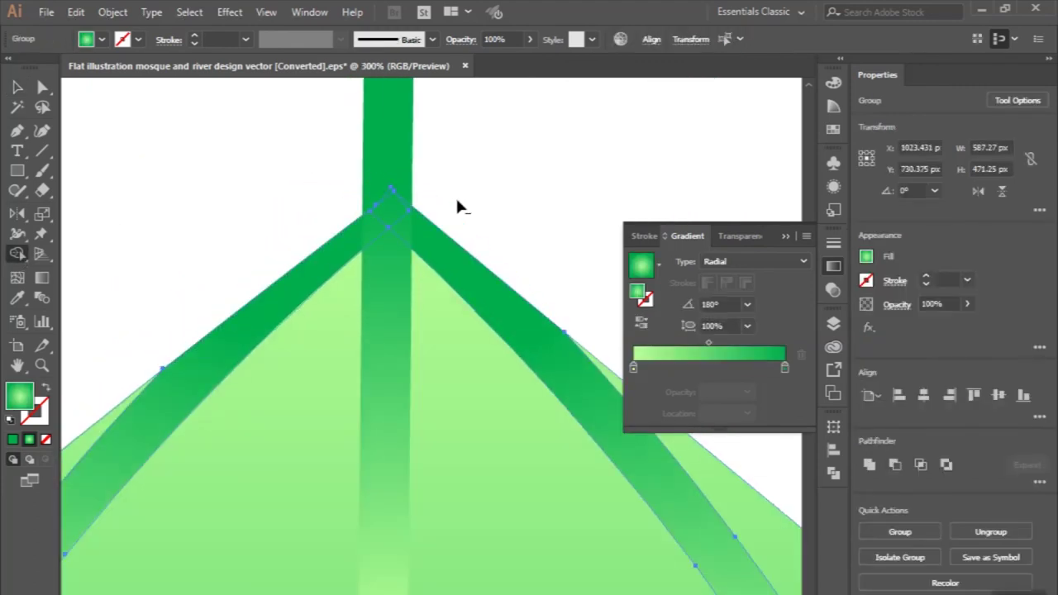
alt+scroll(456, 207, down, 3)
click(16, 87)
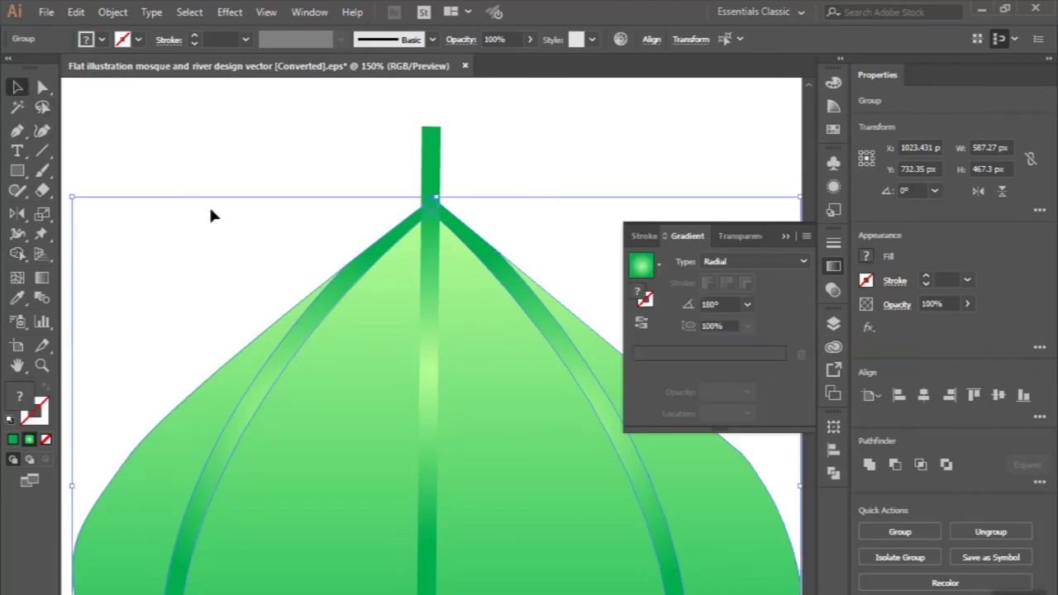
click(211, 214)
Step: Reselect the dome's line group and adjust its radial gradient on the art
alt+scroll(211, 214, down, 3)
alt+scroll(279, 177, up, 1)
alt+scroll(297, 185, up, 1)
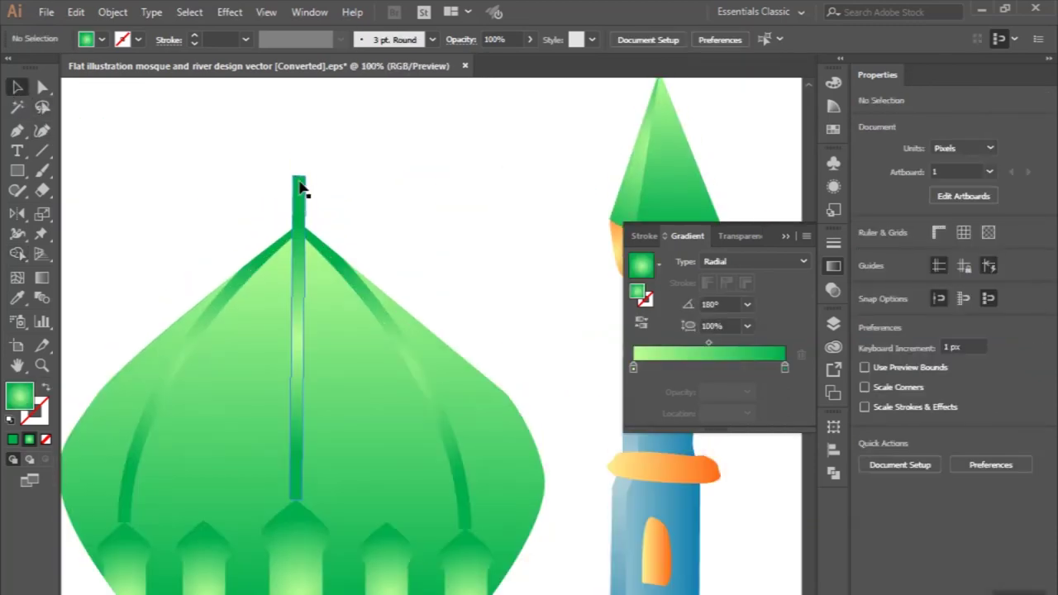
click(296, 239)
click(17, 254)
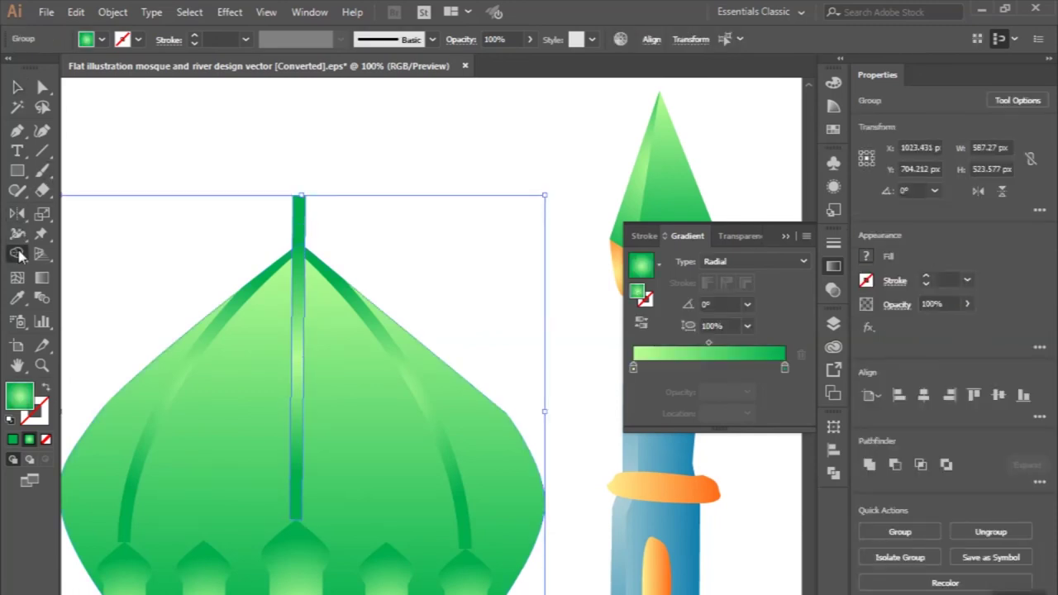
key(v)
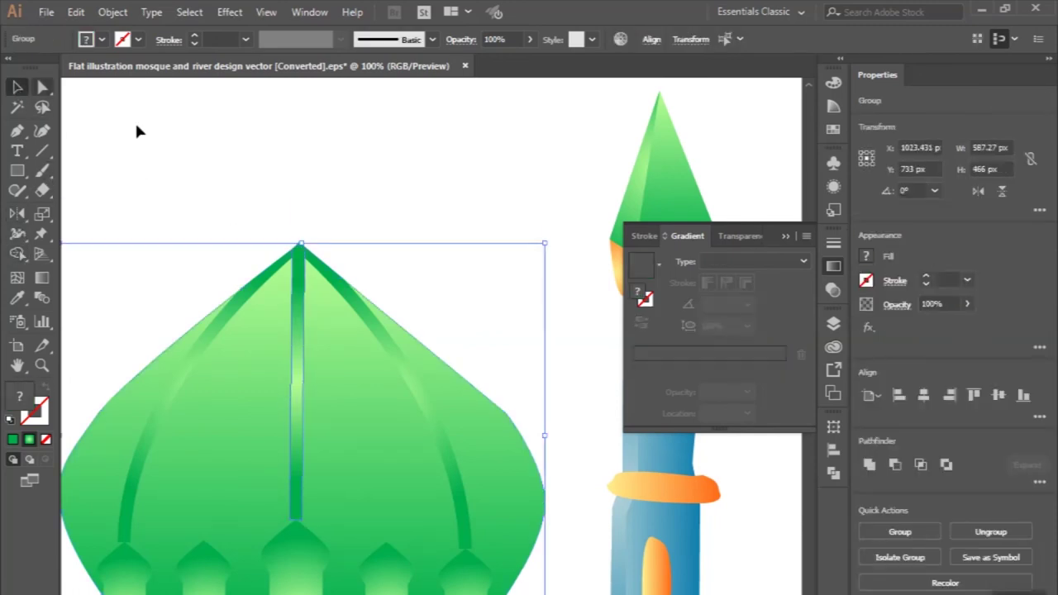
click(207, 141)
key(ctrl+minus)
key(ctrl+minus)
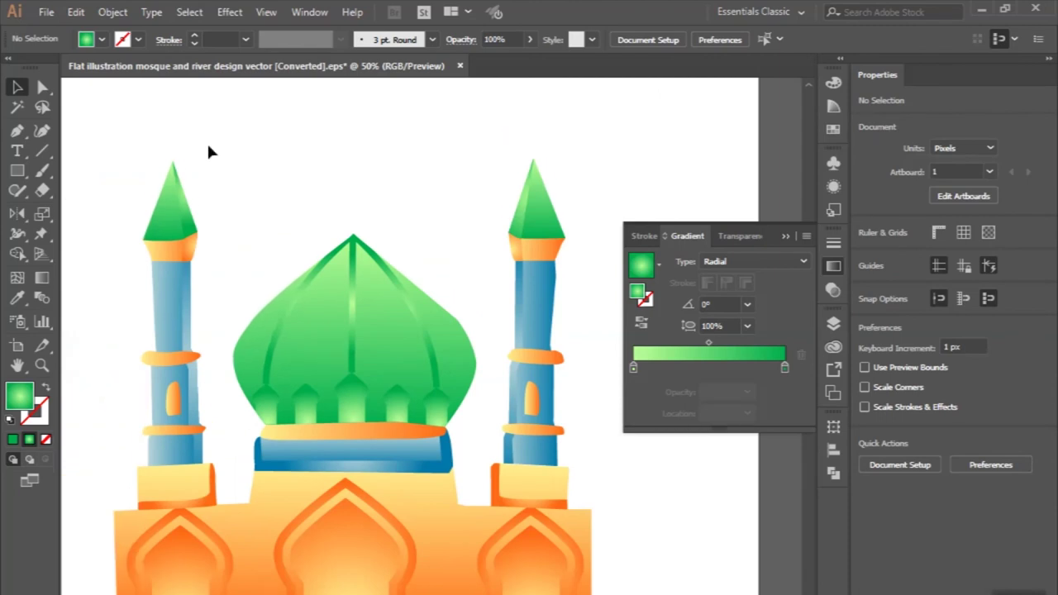
Step: Draw a thin rectangle above the dome tip as the spire
click(23, 173)
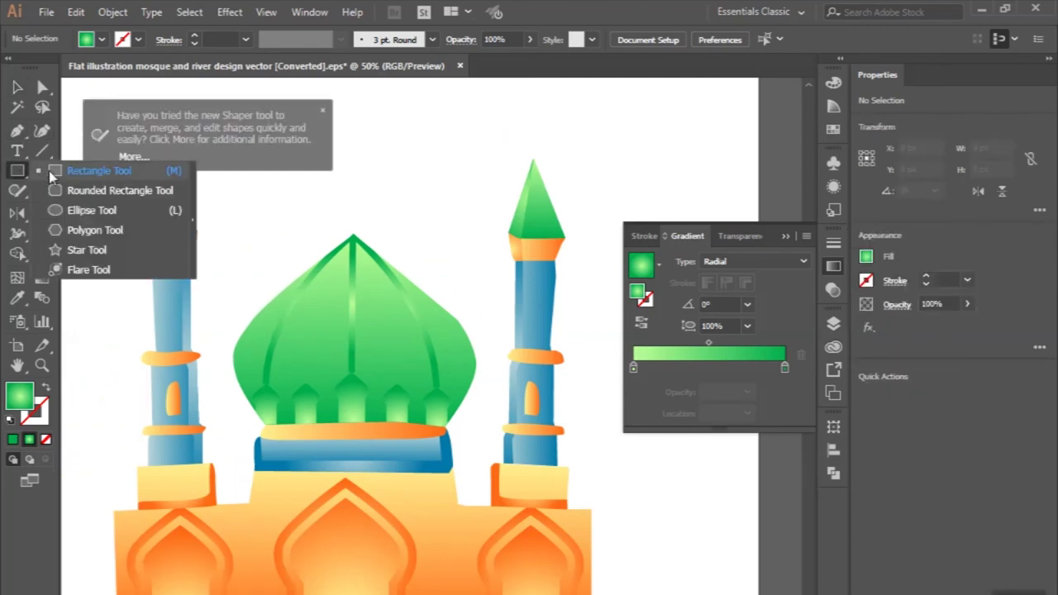
click(58, 171)
scroll(319, 196, up, 3)
drag(414, 217, 422, 317)
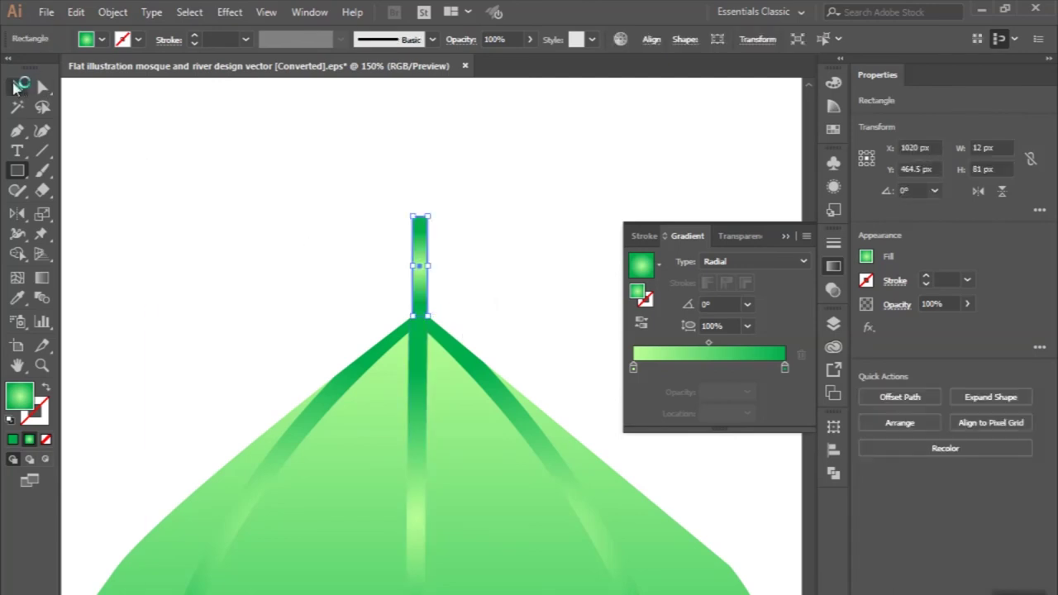
click(16, 87)
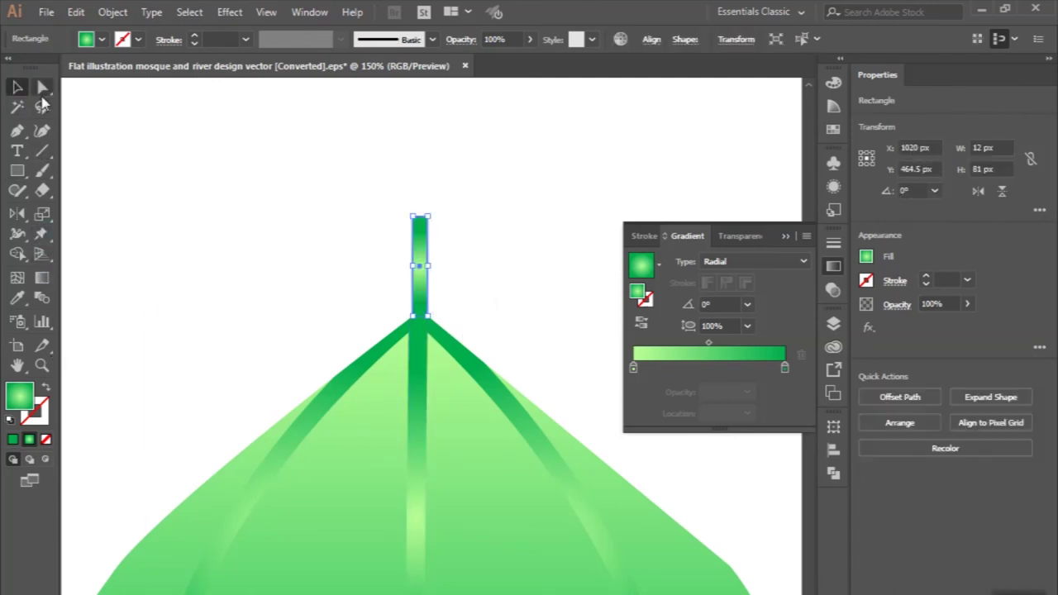
Step: Round off the spire's top corners using its top anchor points
click(43, 87)
alt+scroll(460, 263, up, 2)
mouse_move(349, 147)
mouse_down()
mouse_move(401, 192)
mouse_move(382, 227)
mouse_up()
key(v)
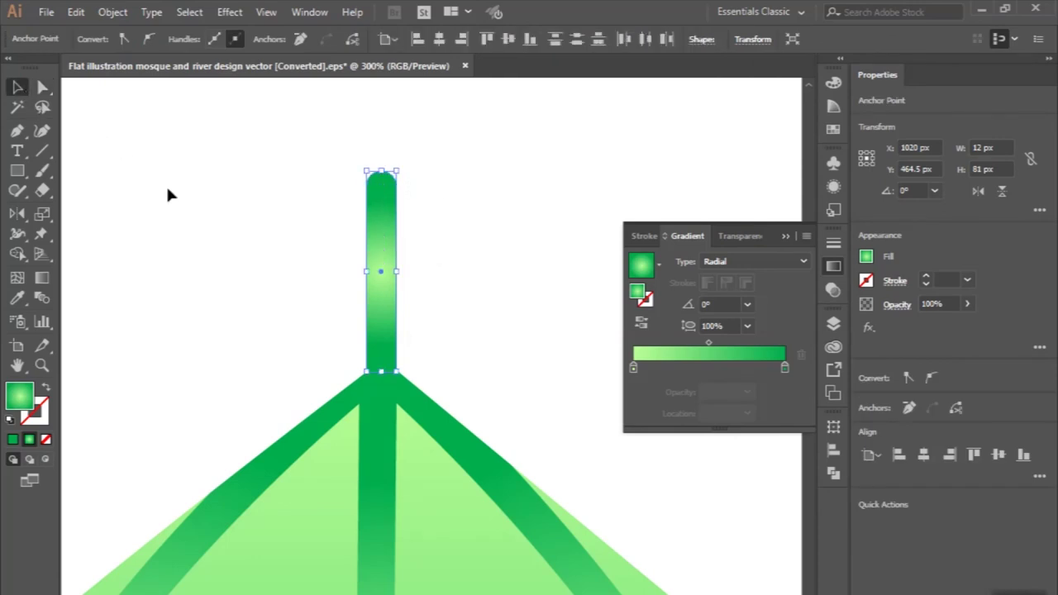
click(166, 183)
alt+scroll(261, 239, down, 1)
scroll(263, 250, down, 2)
scroll(366, 257, up, 1)
Step: Copy the minaret tip's linear green gradient onto the spire with the Eyedropper
click(364, 256)
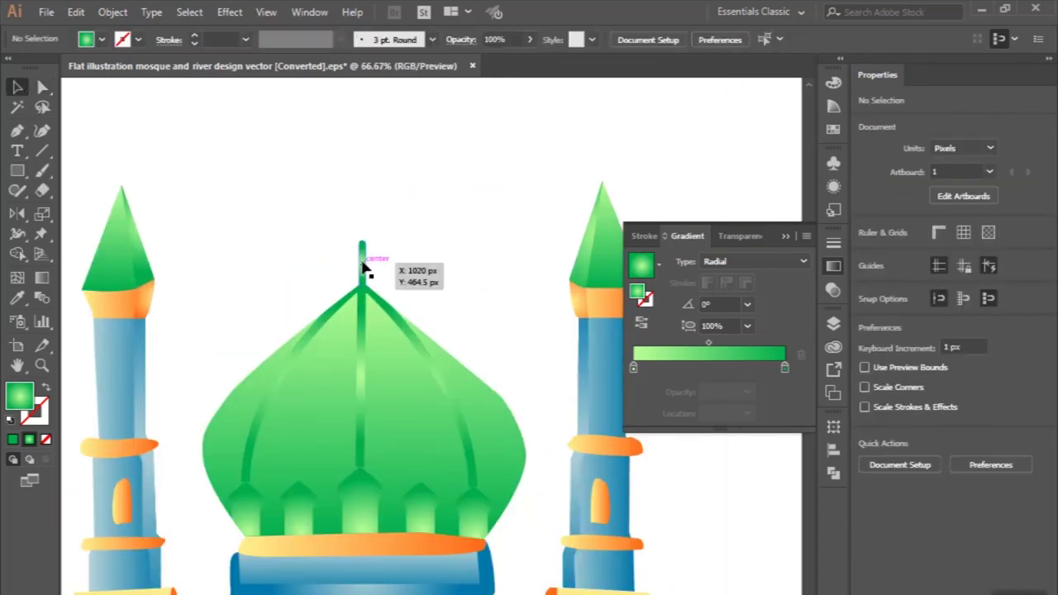
click(17, 298)
click(123, 203)
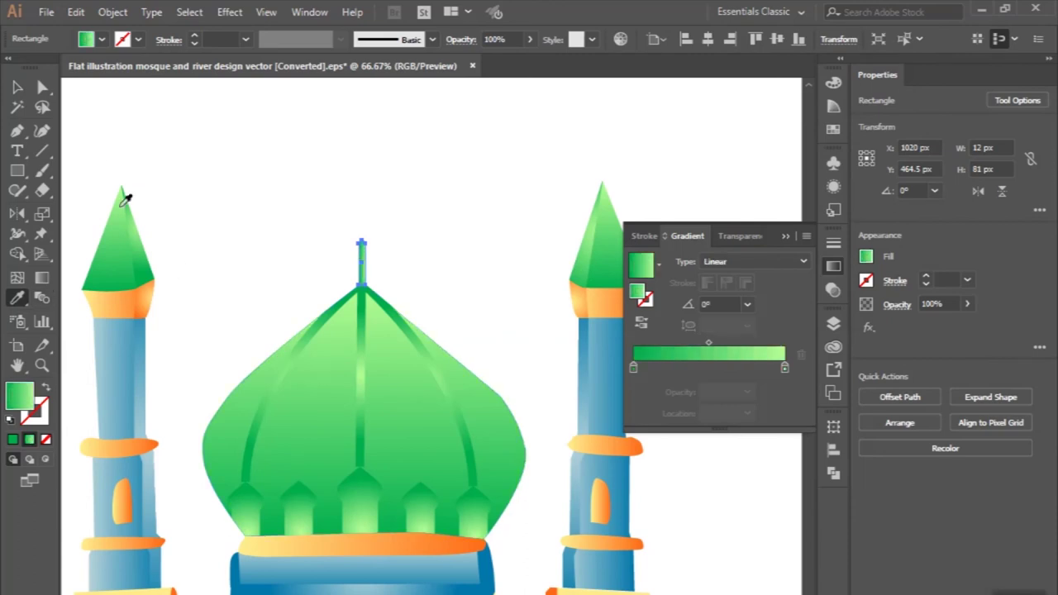
click(17, 87)
click(224, 171)
alt+scroll(224, 172, down, 1)
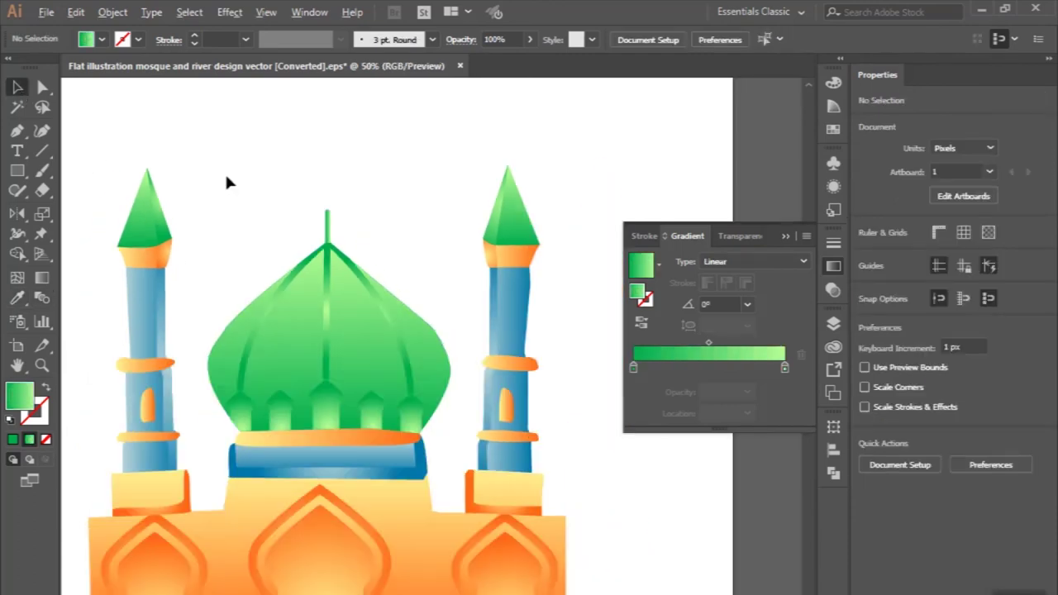
scroll(224, 171, up, 1)
drag(16, 170, 58, 208)
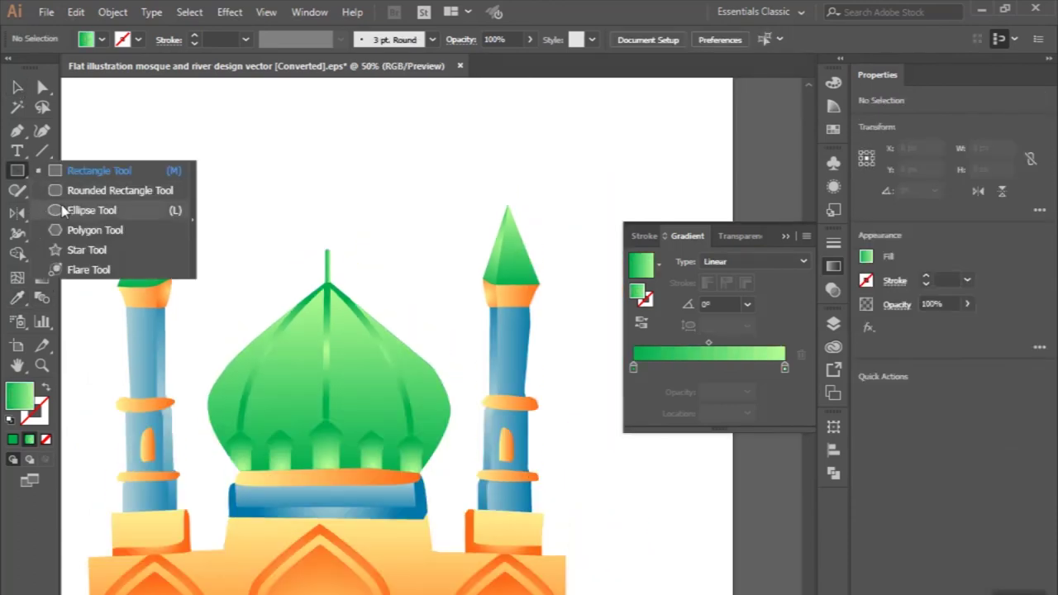
Step: Form a crescent by subtracting a ~140 px circle from a larger gradient circle with Shape Builder
mouse_move(255, 195)
mouse_down()
mouse_move(261, 234)
mouse_move(294, 179)
mouse_up()
click(18, 89)
alt+scroll(278, 177, up, 1)
alt+scroll(279, 177, up, 1)
drag(356, 111, 320, 146)
shift+click(164, 226)
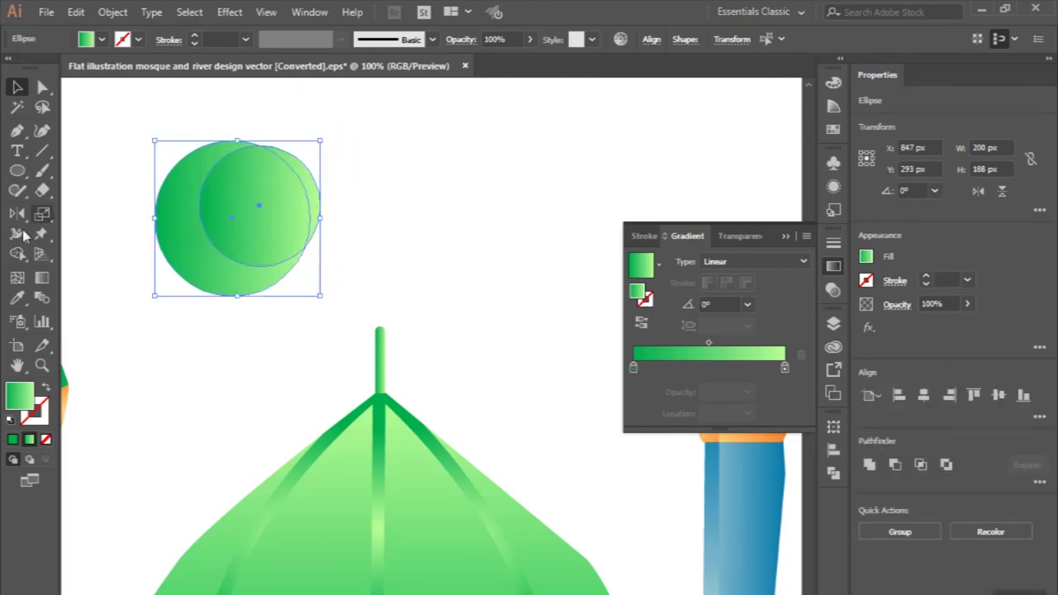
click(20, 256)
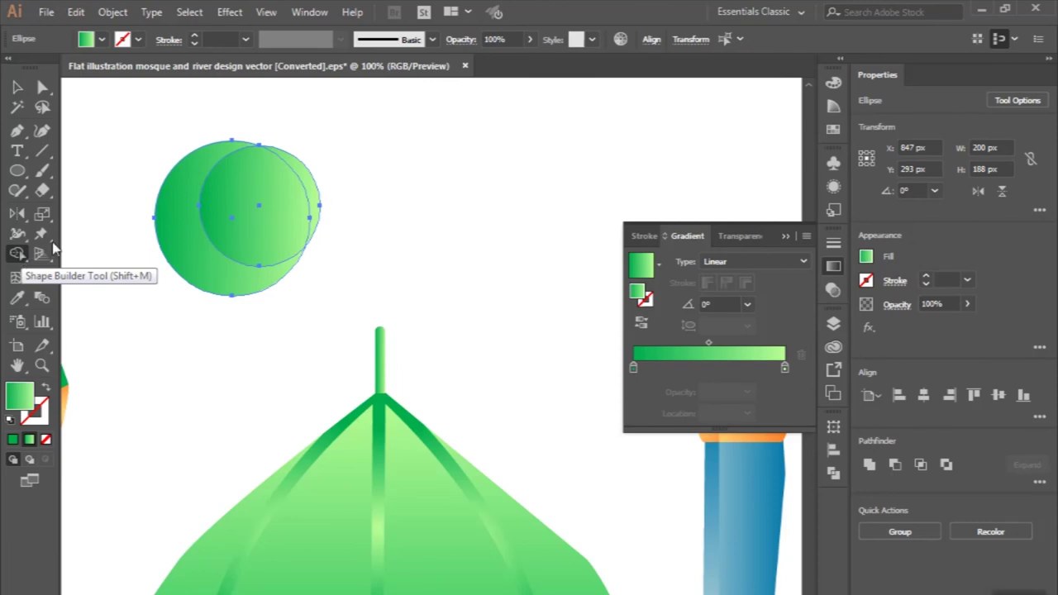
drag(209, 217, 316, 167)
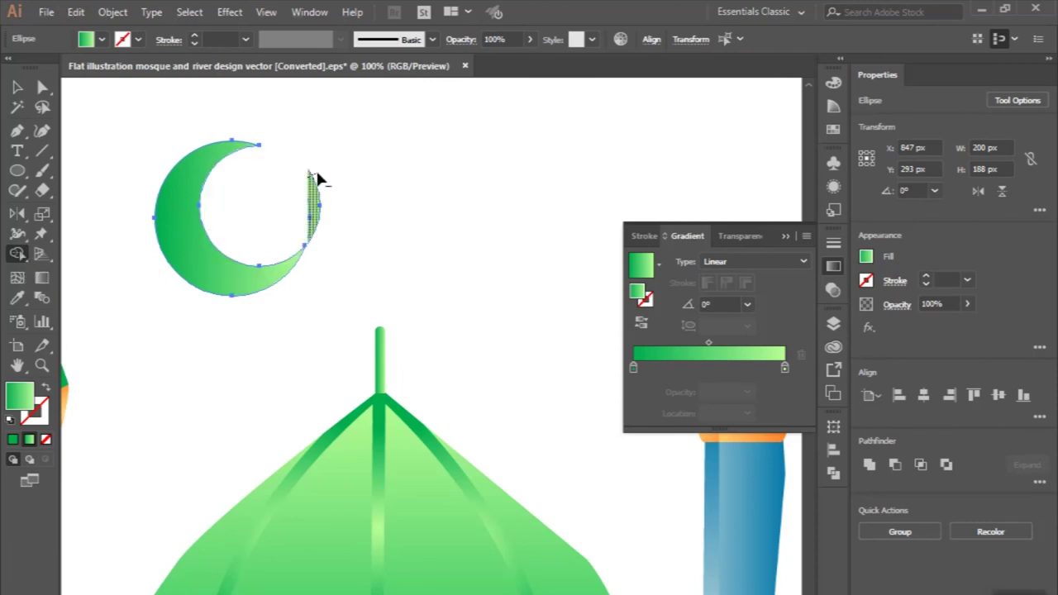
Step: Scale the crescent to about 99 px and seat it atop the spire, lowering the spire beneath
click(15, 87)
drag(175, 221, 343, 229)
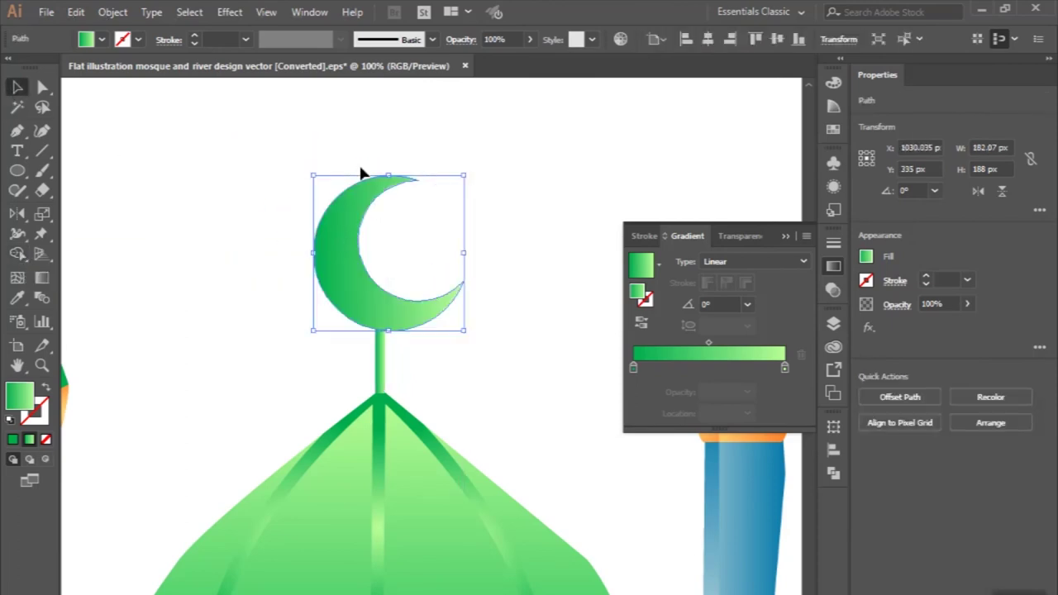
drag(397, 182, 361, 272)
click(273, 275)
scroll(272, 275, down, 3)
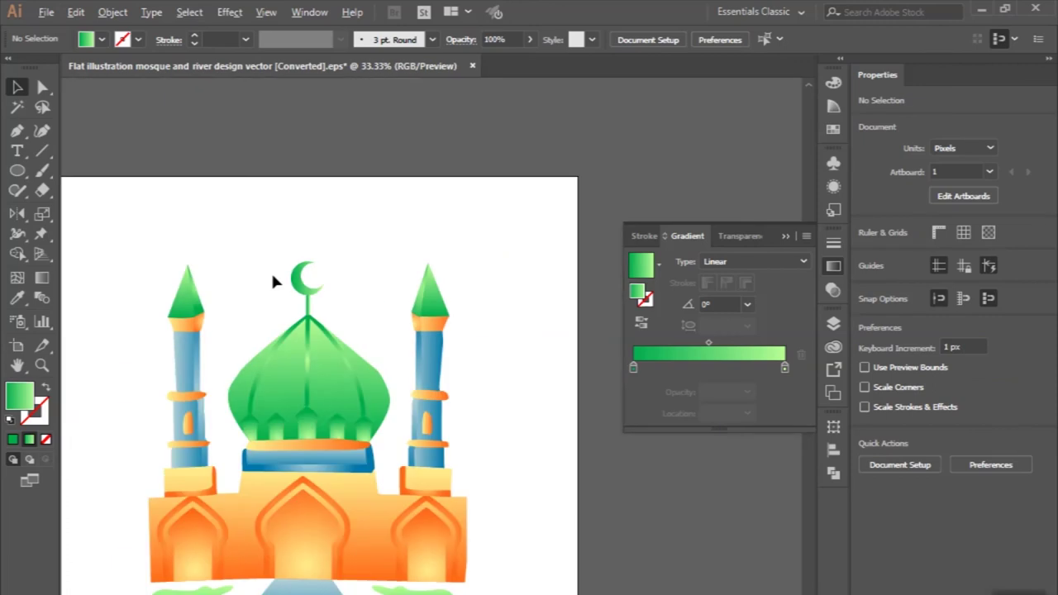
scroll(273, 276, down, 2)
scroll(277, 279, up, 2)
scroll(331, 158, up, 1)
scroll(358, 194, up, 1)
drag(358, 195, 363, 215)
drag(416, 323, 416, 344)
click(316, 294)
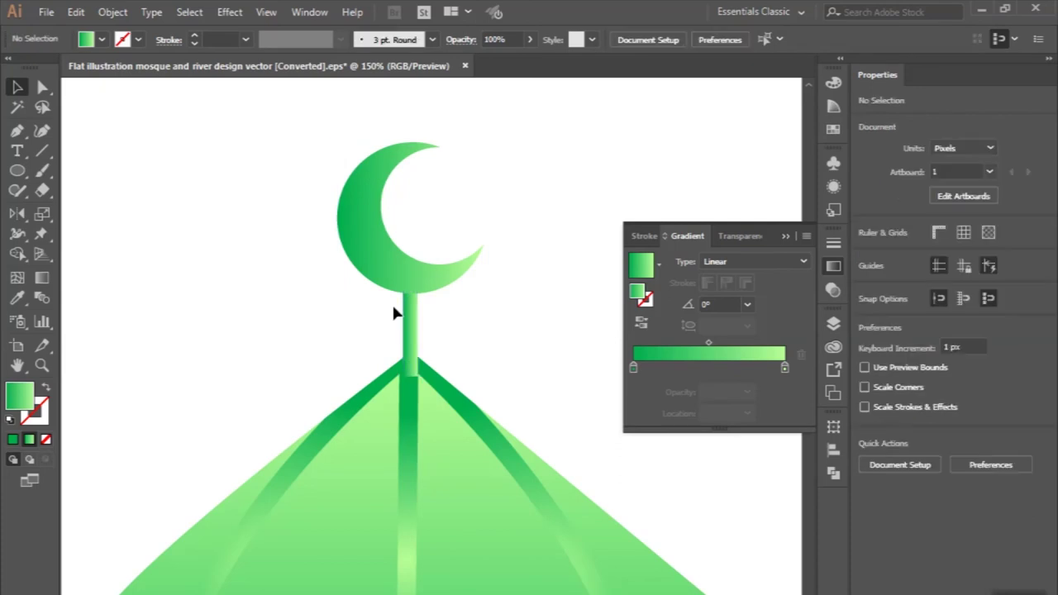
click(329, 293)
key(ctrl+minus)
key(ctrl+minus)
key(ctrl+minus)
key(ctrl+minus)
key(ctrl+minus)
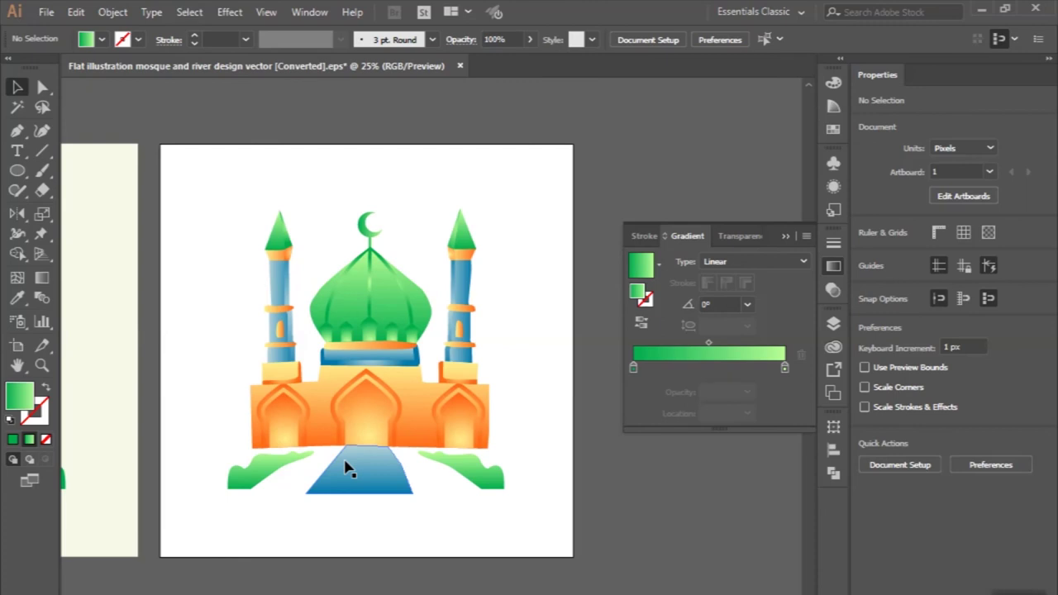
Step: Draw a closed wavy bush shape with the Pen tool over the left green bank
click(17, 132)
scroll(243, 409, up, 1)
scroll(240, 411, up, 1)
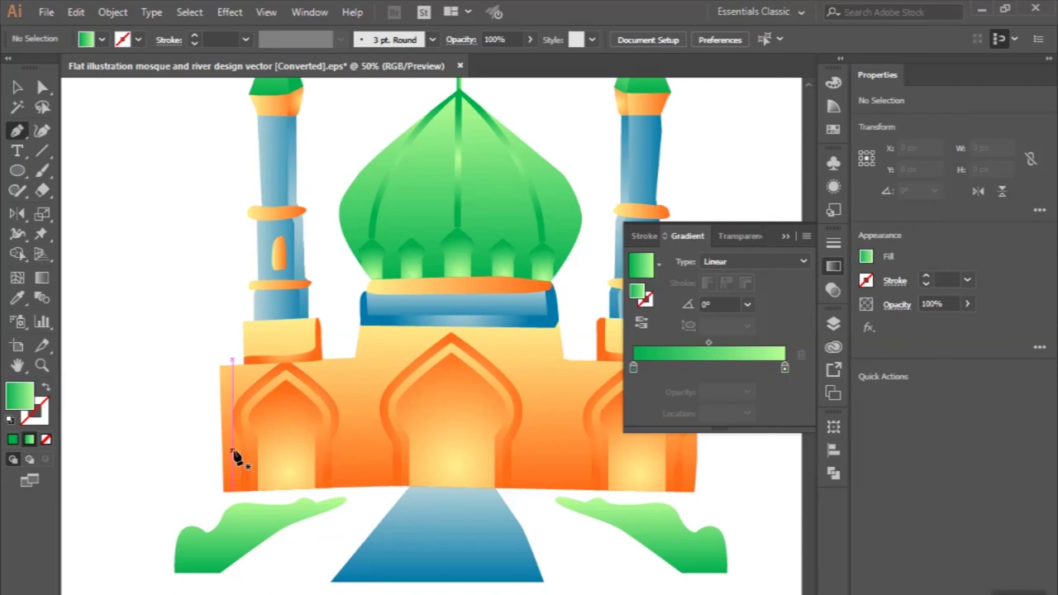
scroll(235, 455, up, 1)
scroll(236, 454, down, 1)
scroll(236, 454, up, 1)
scroll(207, 508, up, 1)
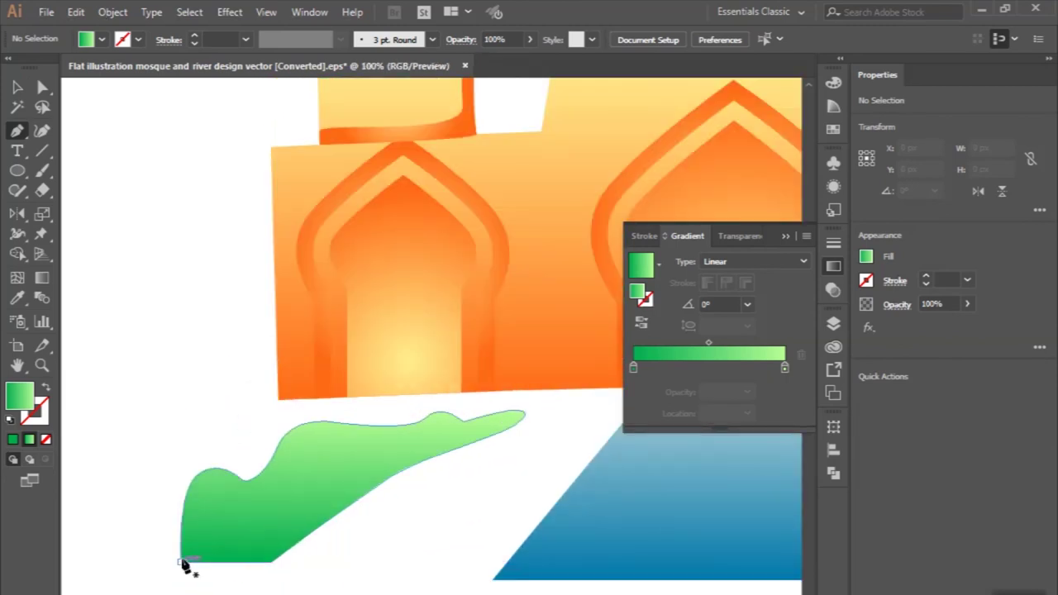
click(179, 561)
mouse_move(281, 533)
mouse_down()
mouse_move(291, 501)
mouse_move(330, 496)
mouse_up()
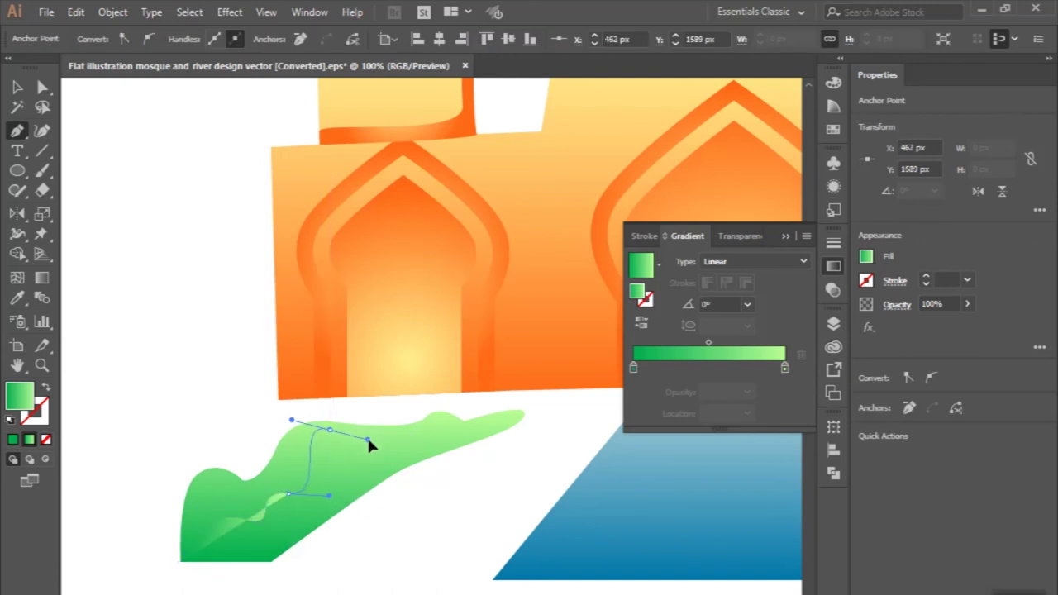
drag(369, 442, 405, 491)
click(443, 431)
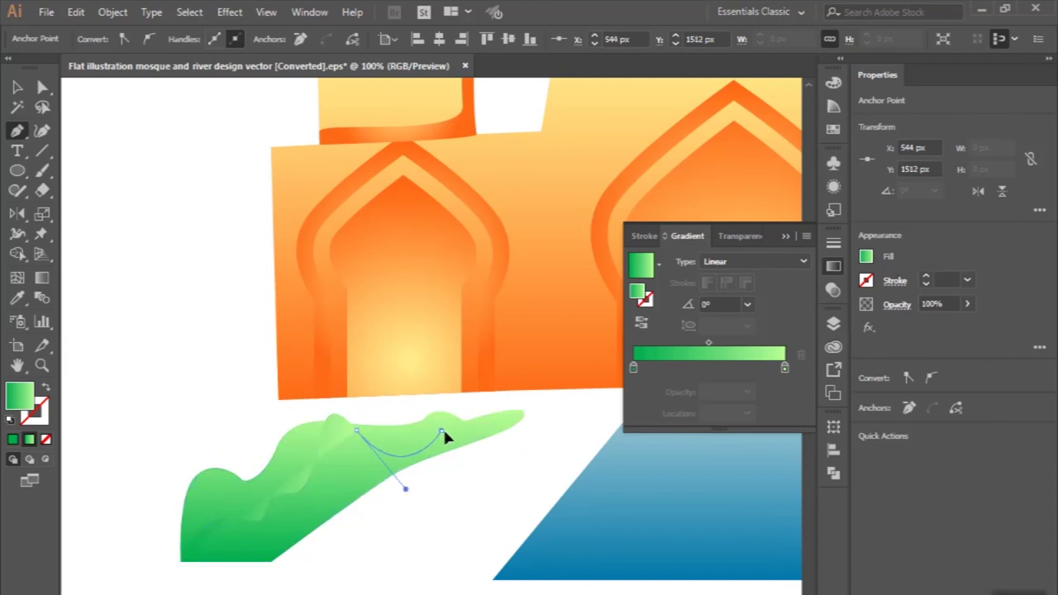
click(497, 432)
drag(508, 427, 538, 425)
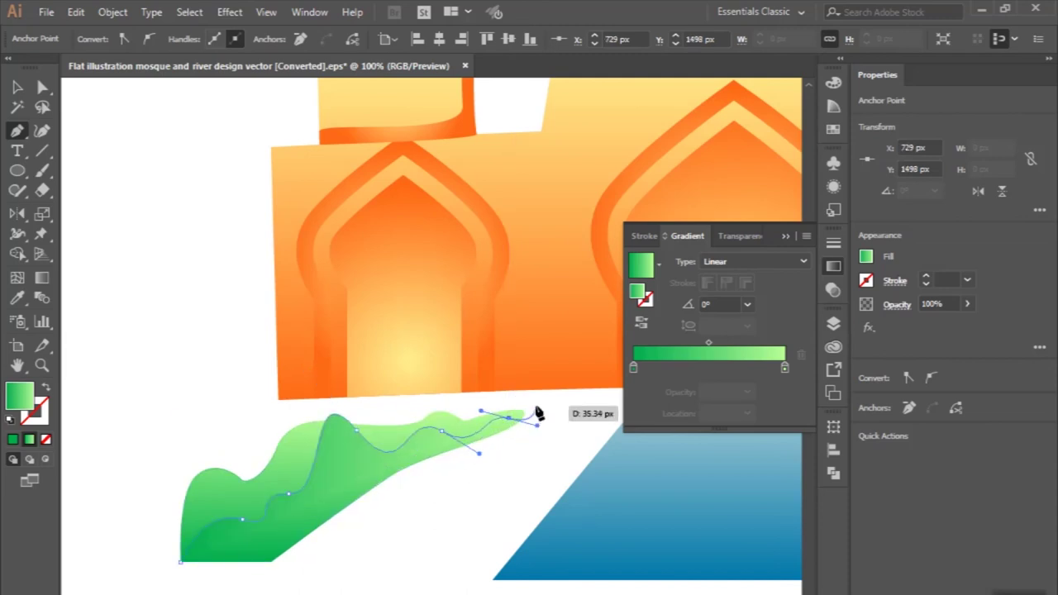
click(275, 582)
click(180, 564)
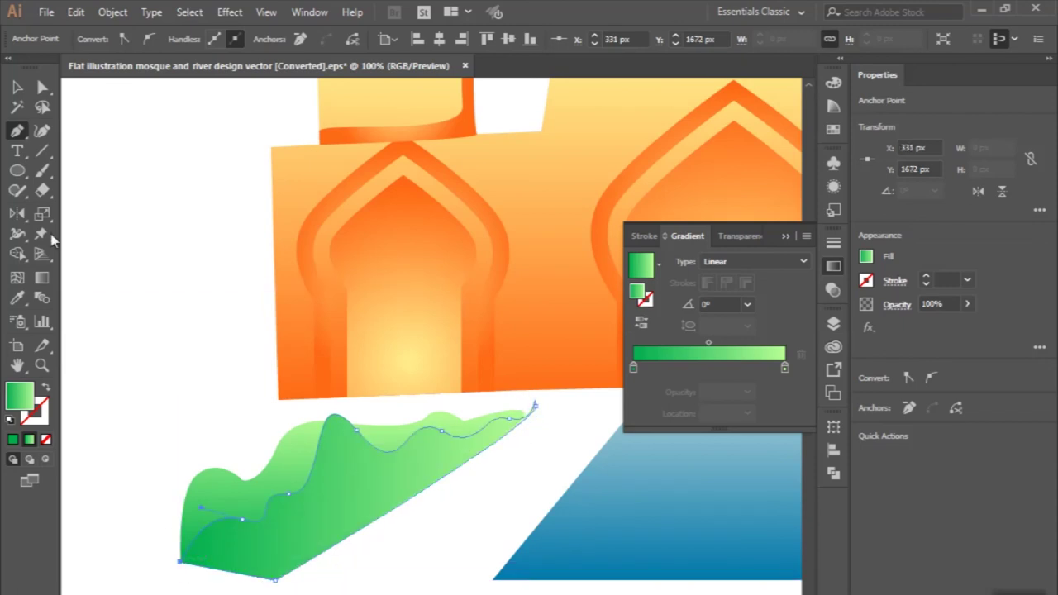
Step: Trim away the bush piece hanging below the bank using Shape Builder
click(17, 88)
click(211, 503)
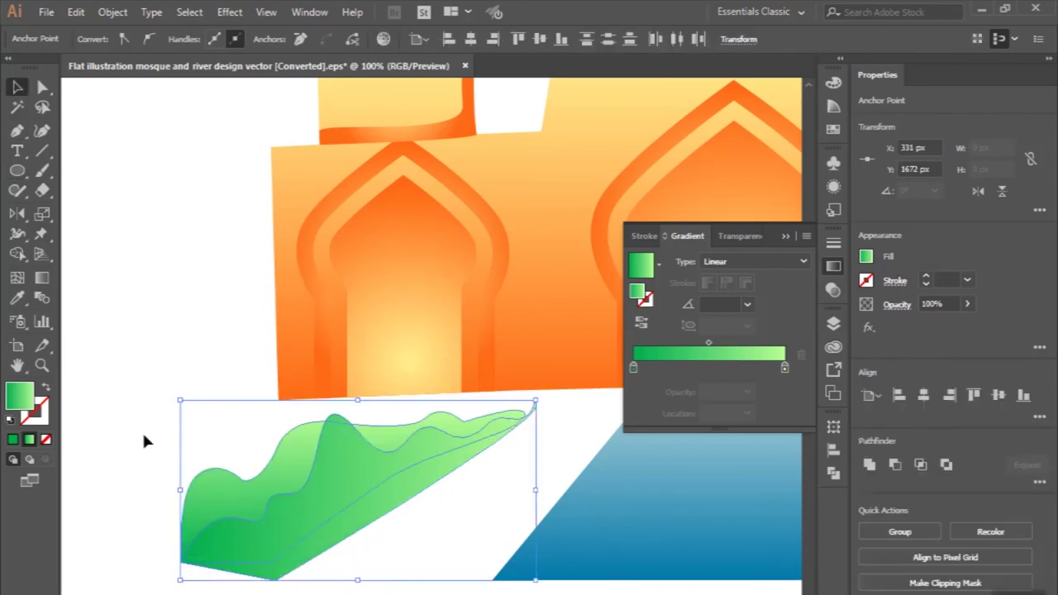
click(18, 253)
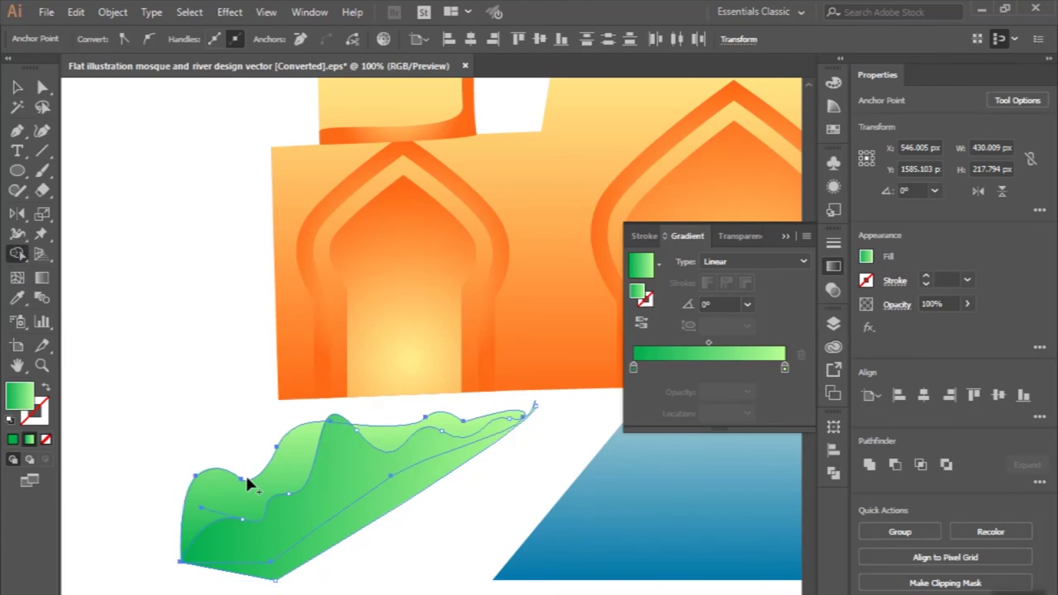
alt+click(305, 569)
click(17, 88)
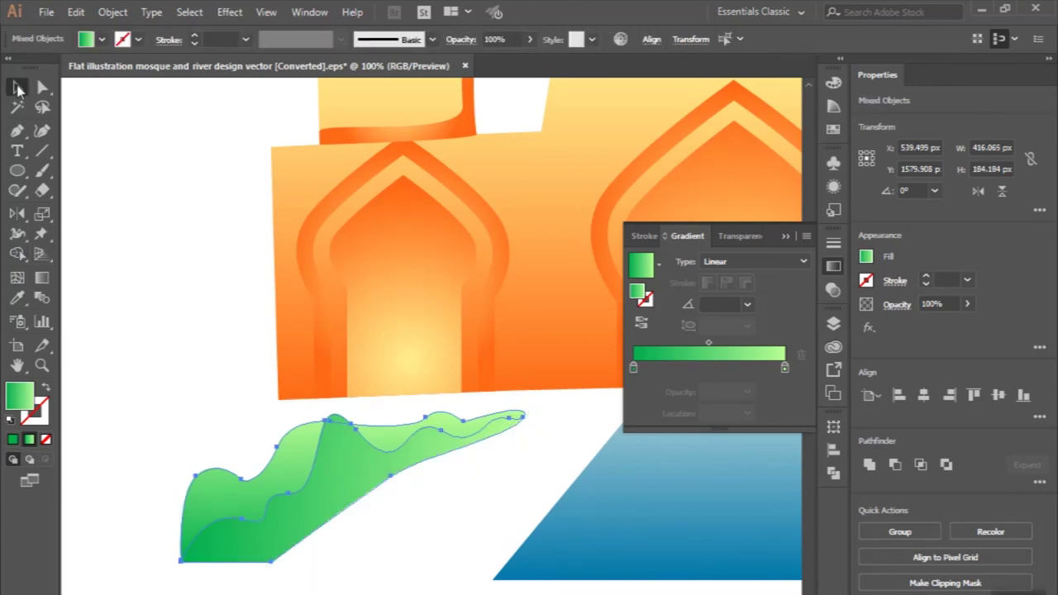
click(144, 264)
scroll(145, 263, down, 1)
key(ctrl+minus)
key(ctrl+minus)
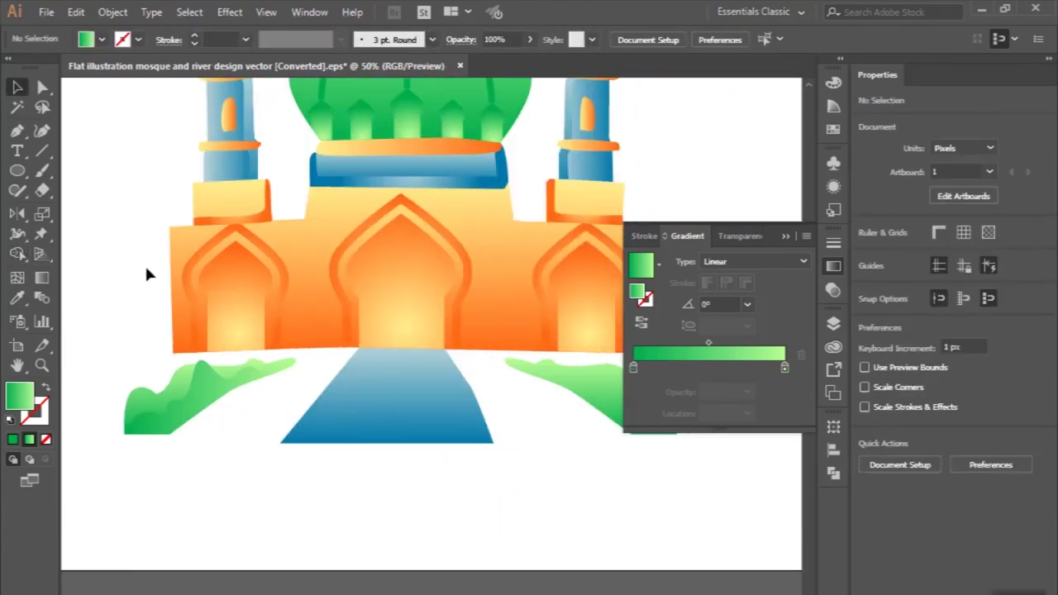
Step: Start a facet path from the right bank's bottom up its inner edge
key(ctrl+minus)
key(p)
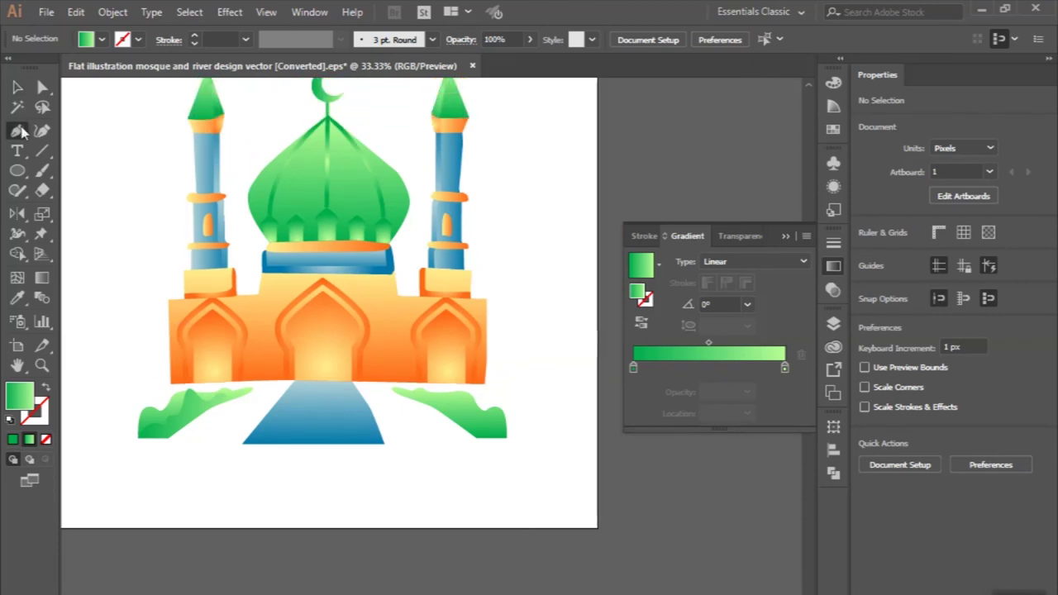
click(389, 438)
key(ctrl+plus)
key(ctrl+plus)
key(ctrl+plus)
key(ctrl+plus)
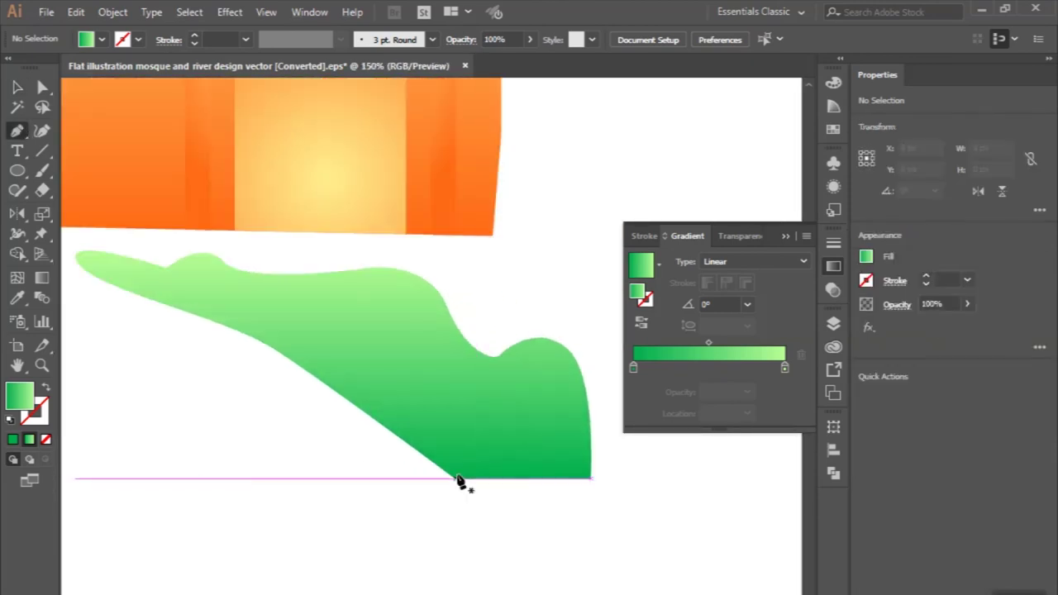
click(463, 486)
click(477, 393)
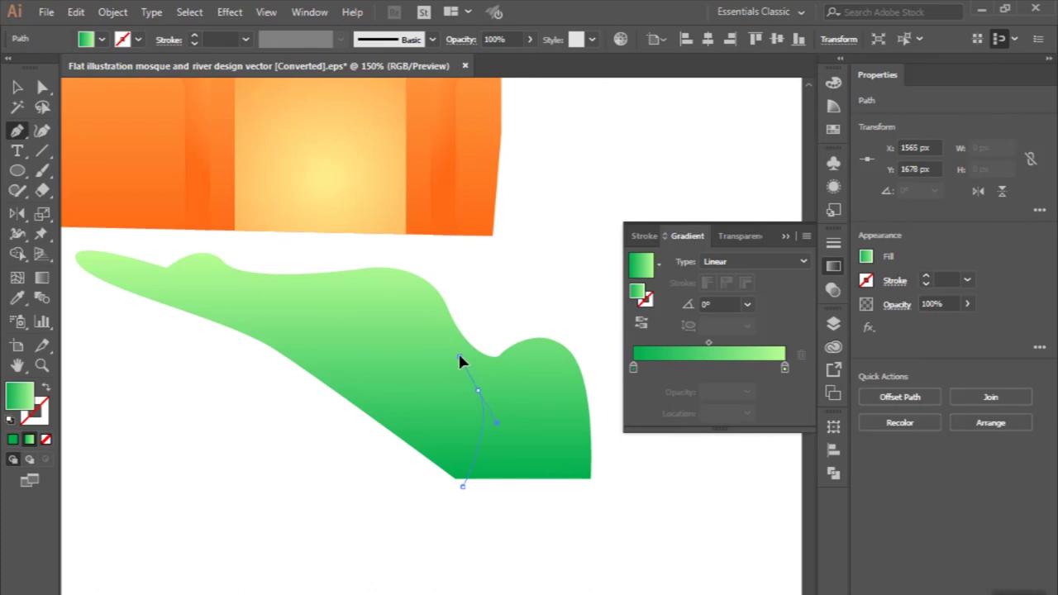
drag(436, 395, 428, 407)
mouse_move(406, 300)
mouse_down()
mouse_move(344, 289)
mouse_move(347, 301)
mouse_move(321, 326)
mouse_up()
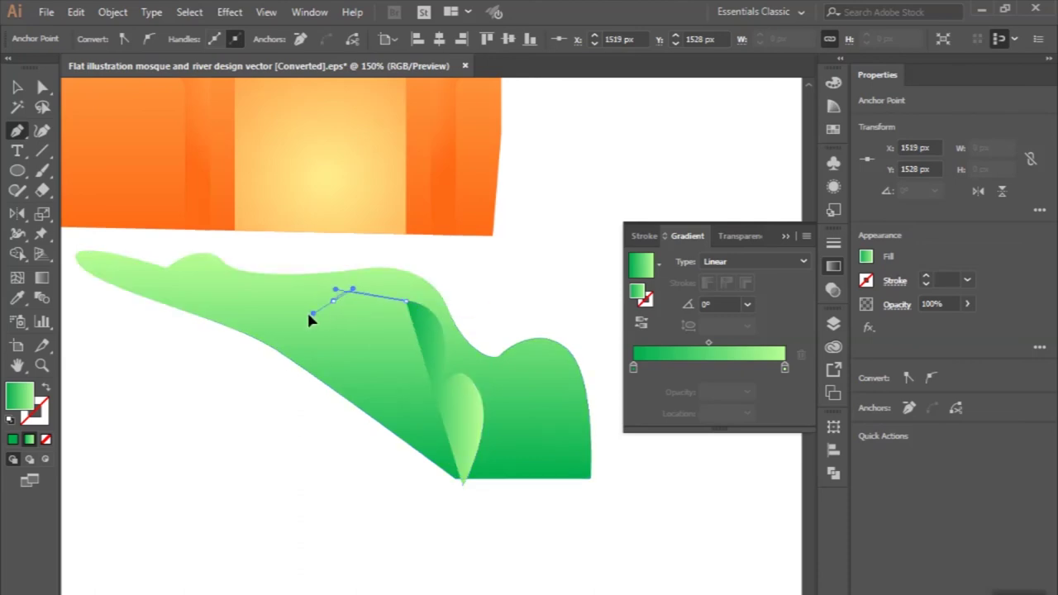
Step: Curve the facet outline along the right bank's wavy top and close the shape
drag(307, 264, 307, 315)
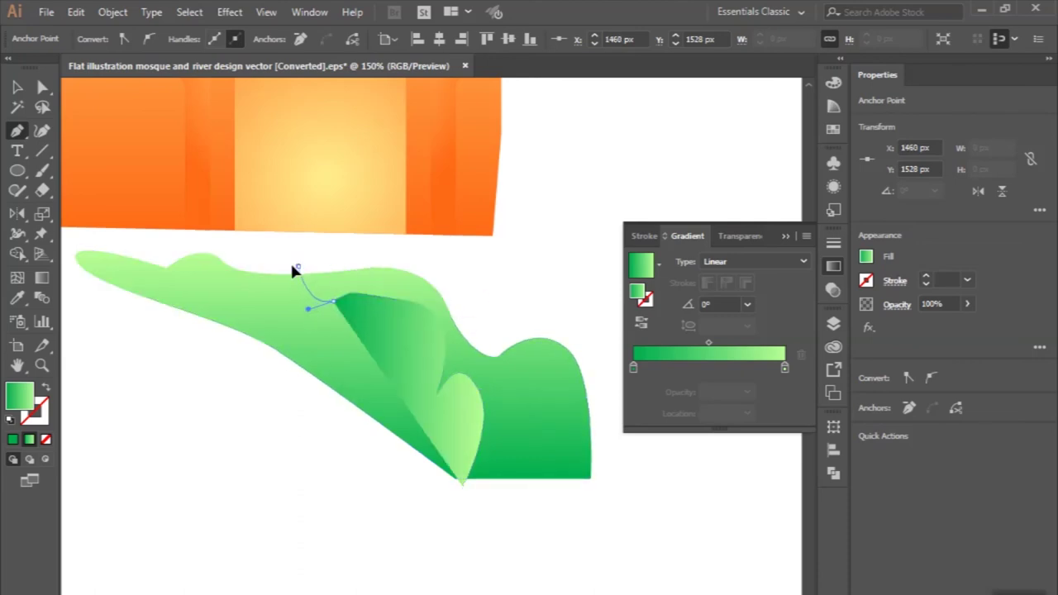
drag(298, 266, 269, 271)
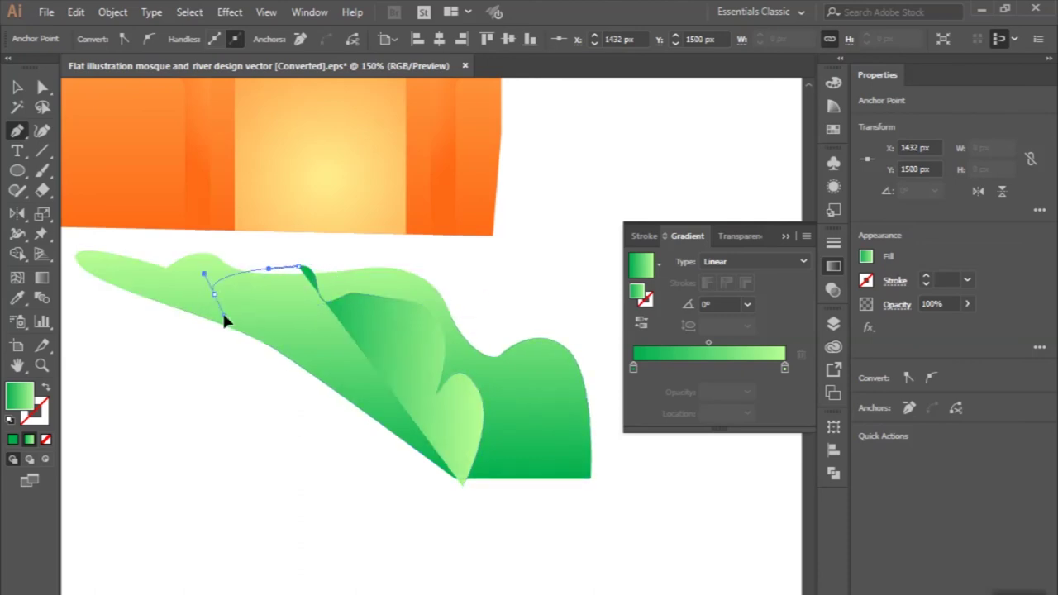
mouse_move(173, 256)
mouse_down()
mouse_move(153, 280)
mouse_move(122, 263)
mouse_up()
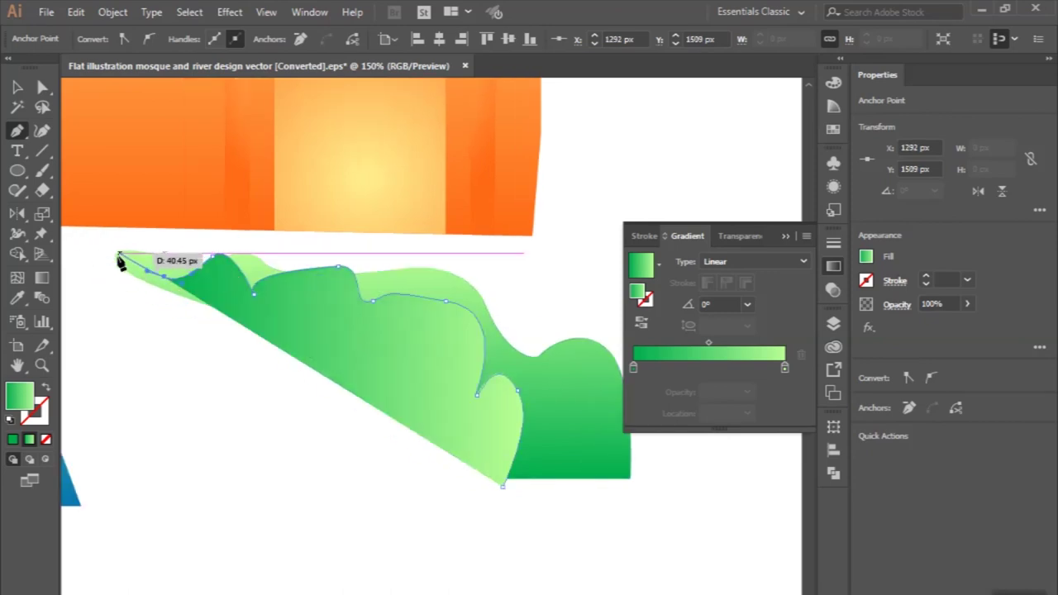
drag(122, 263, 104, 260)
drag(217, 378, 299, 454)
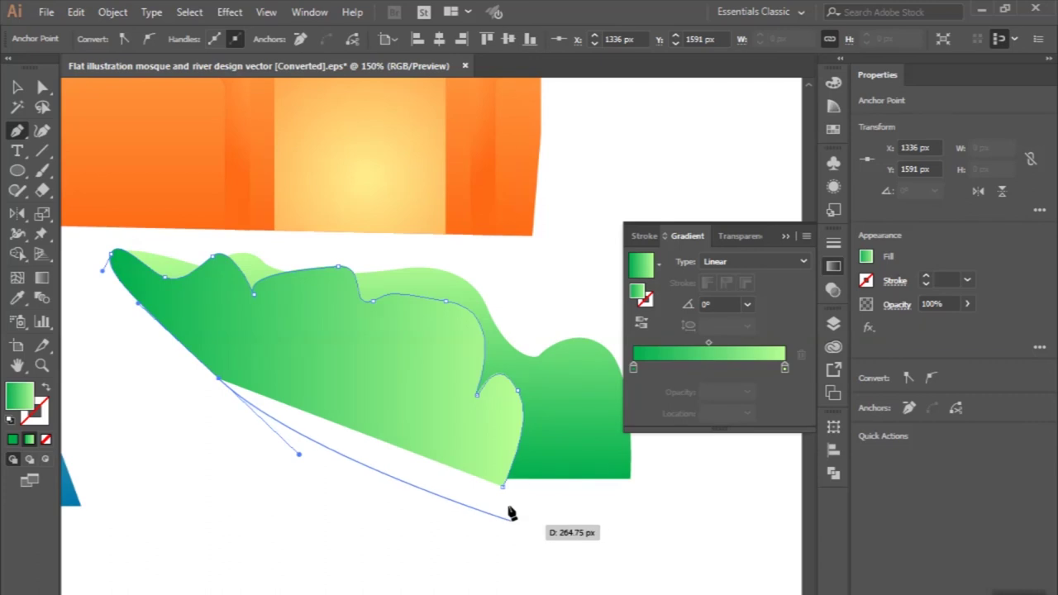
click(502, 486)
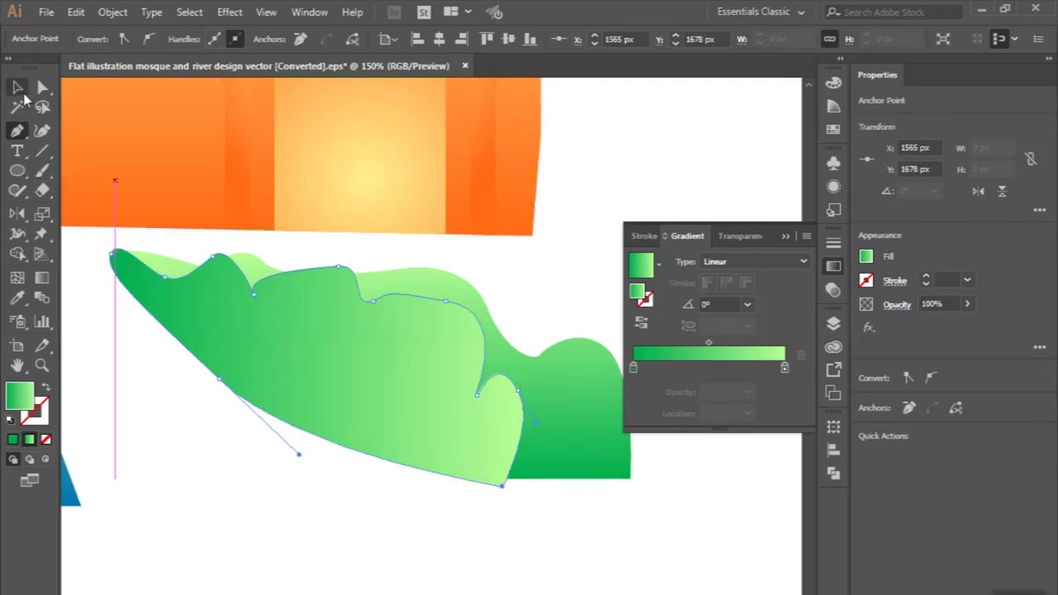
Step: Select the new facet with the right bank and trim it using Shape Builder
click(18, 87)
shift+click(579, 432)
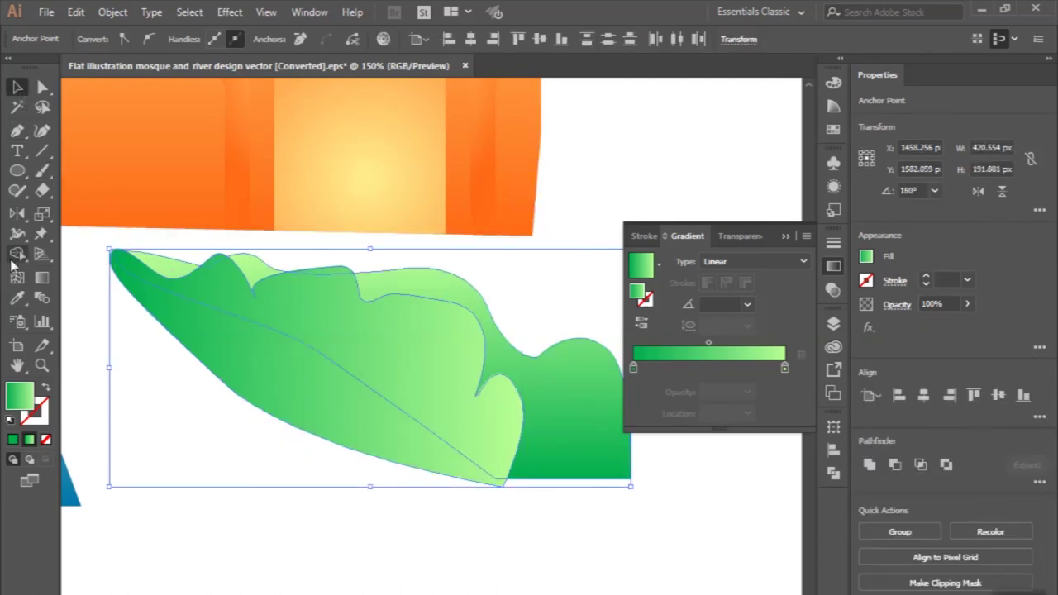
click(17, 254)
key(ctrl+minus)
key(ctrl+minus)
key(ctrl+minus)
click(17, 86)
click(277, 505)
key(ctrl+minus)
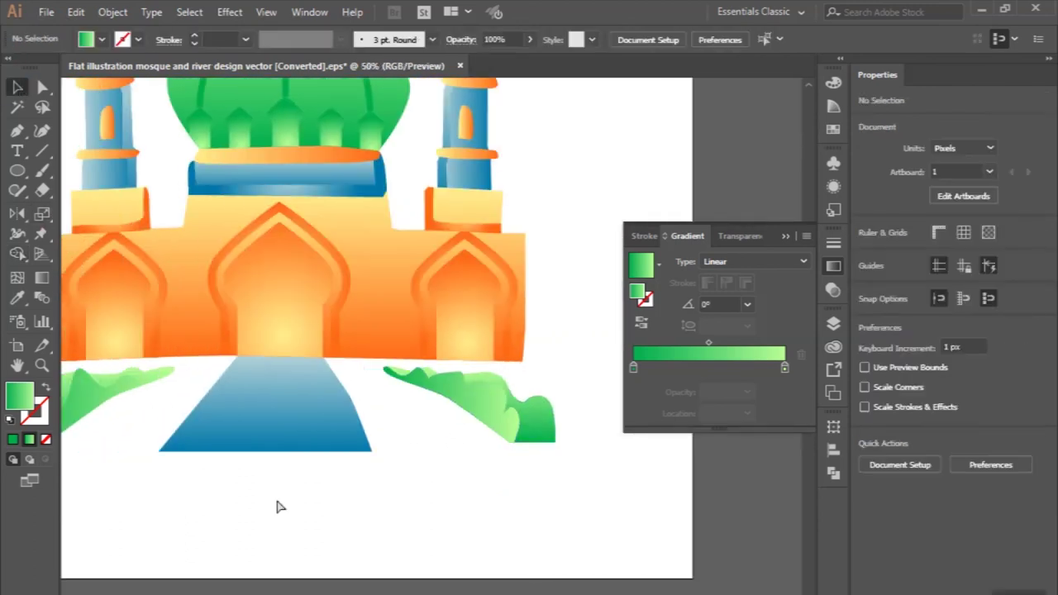
Step: Reverse the gradient direction on the bush right of the river
click(455, 440)
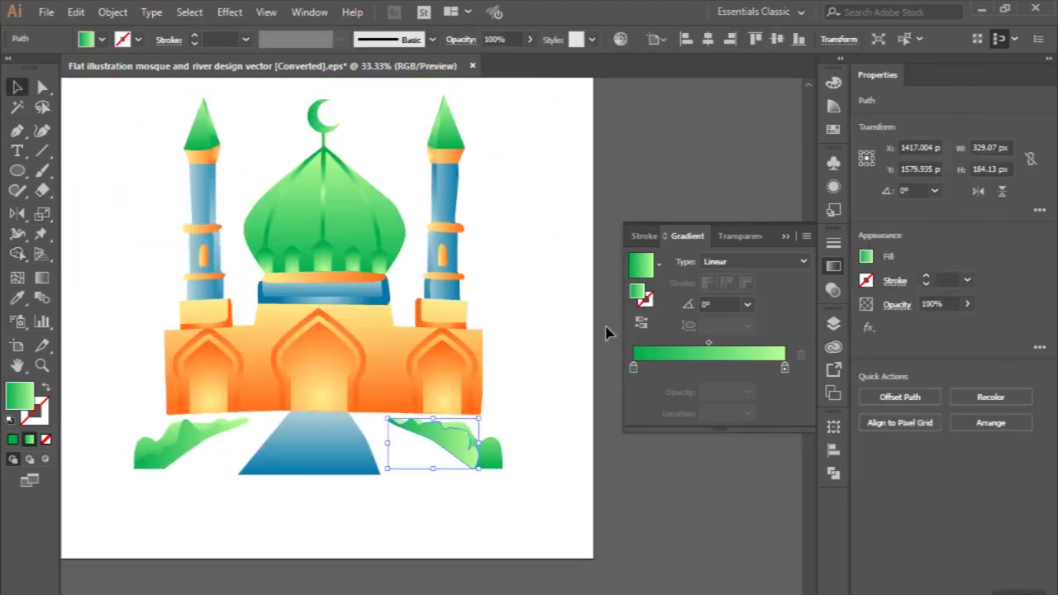
click(640, 324)
click(545, 372)
scroll(513, 414, down, 2)
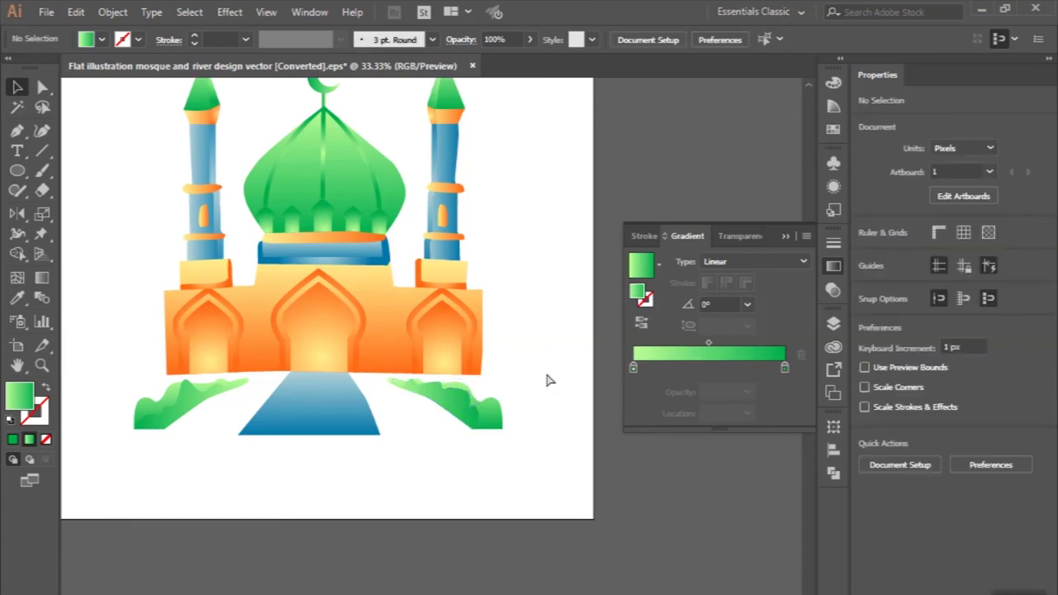
Step: Select the river group and nudge it back into alignment below the central doorway
scroll(492, 446, down, 1)
scroll(441, 439, up, 2)
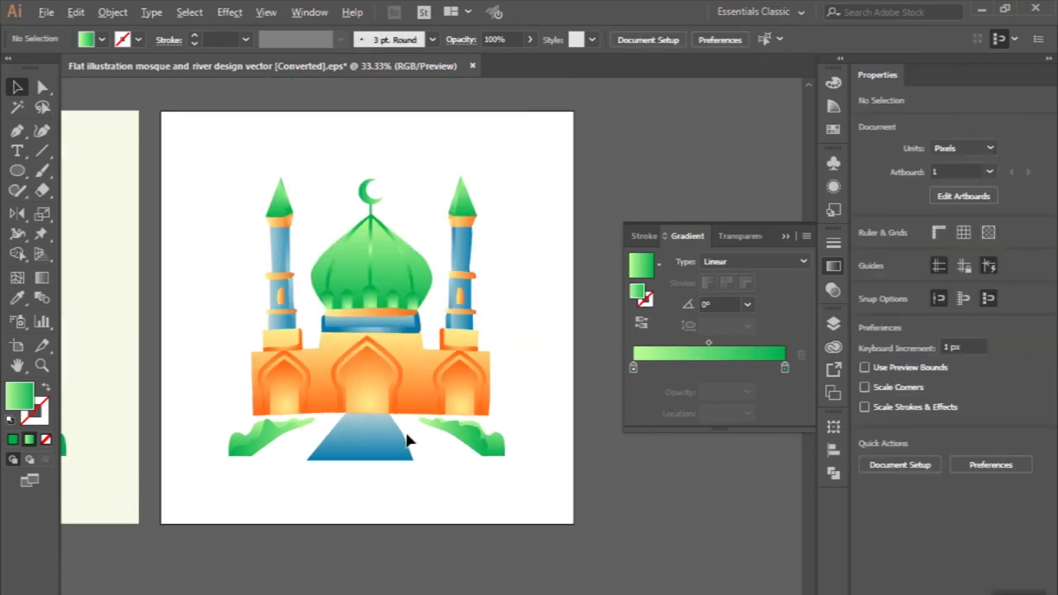
scroll(408, 440, up, 1)
scroll(405, 440, up, 1)
scroll(368, 390, up, 1)
click(367, 383)
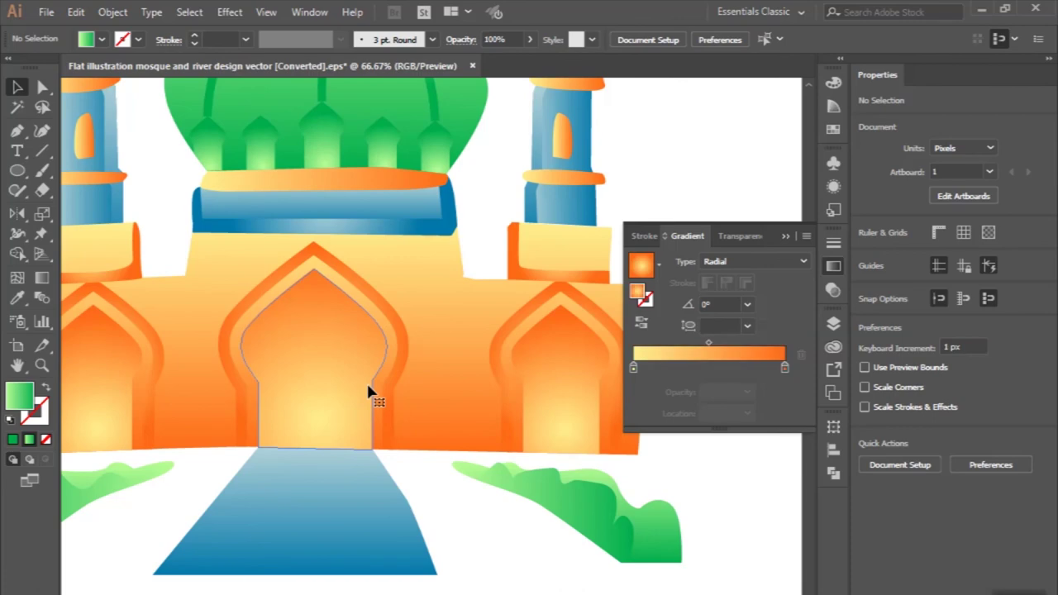
scroll(389, 405, up, 1)
click(347, 390)
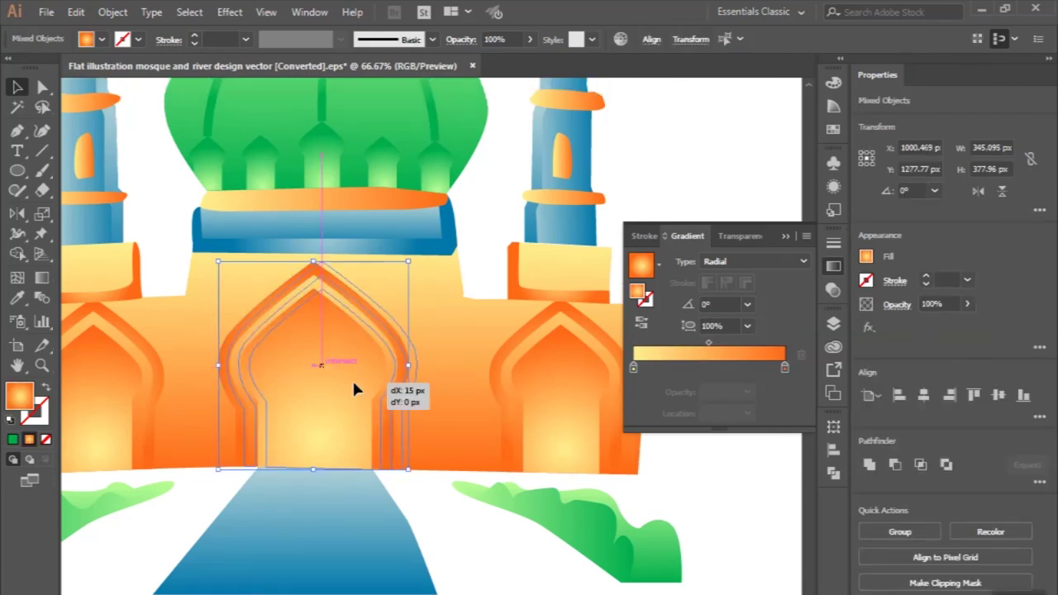
scroll(338, 546, up, 2)
drag(333, 547, 344, 544)
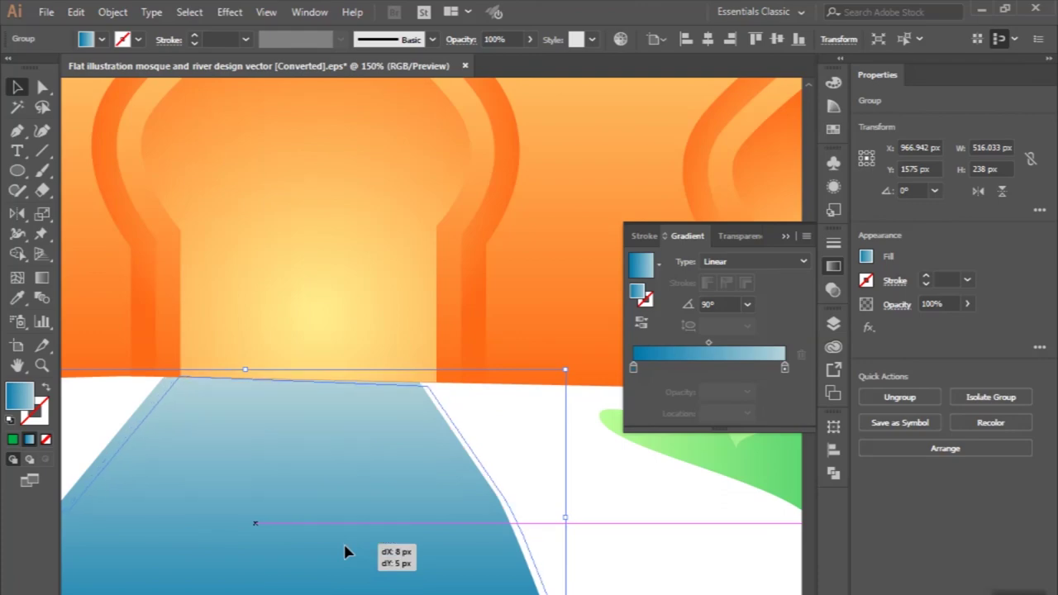
drag(347, 556, 346, 552)
scroll(346, 553, down, 1)
scroll(347, 552, down, 2)
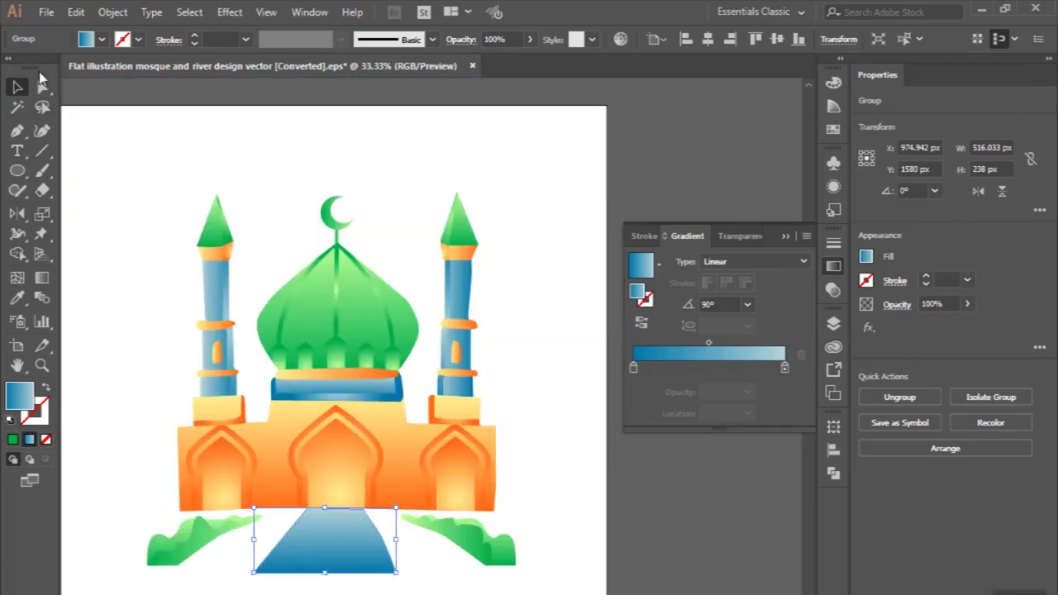
Step: Adjust the river's top anchor, delete its extra right-edge point, and pull the bottom-right corner wider
click(42, 86)
scroll(342, 491, up, 2)
scroll(373, 548, up, 2)
scroll(453, 577, up, 2)
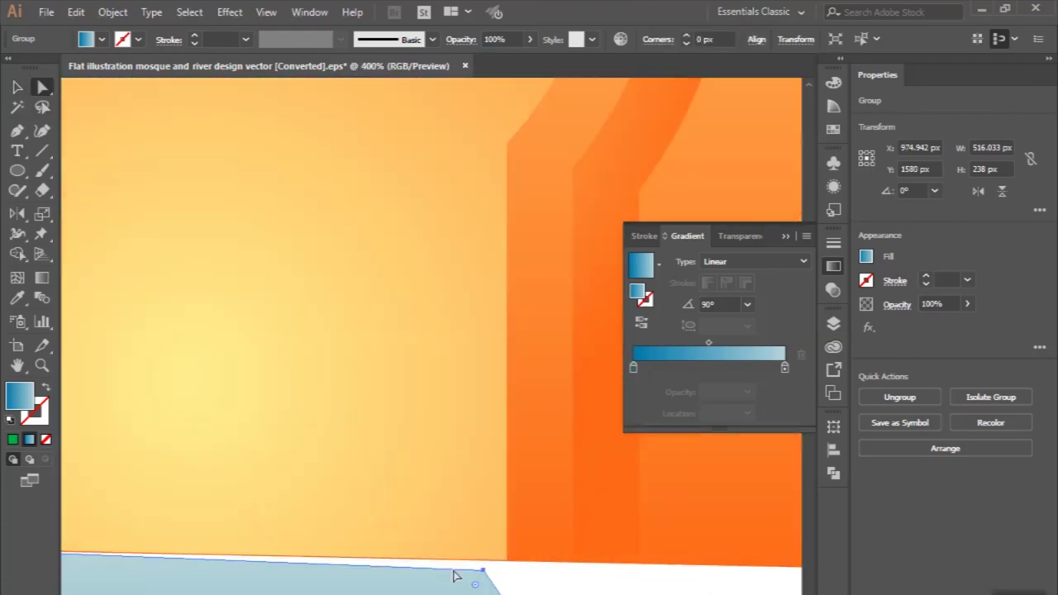
drag(479, 574, 503, 567)
scroll(503, 568, down, 3)
scroll(537, 496, up, 3)
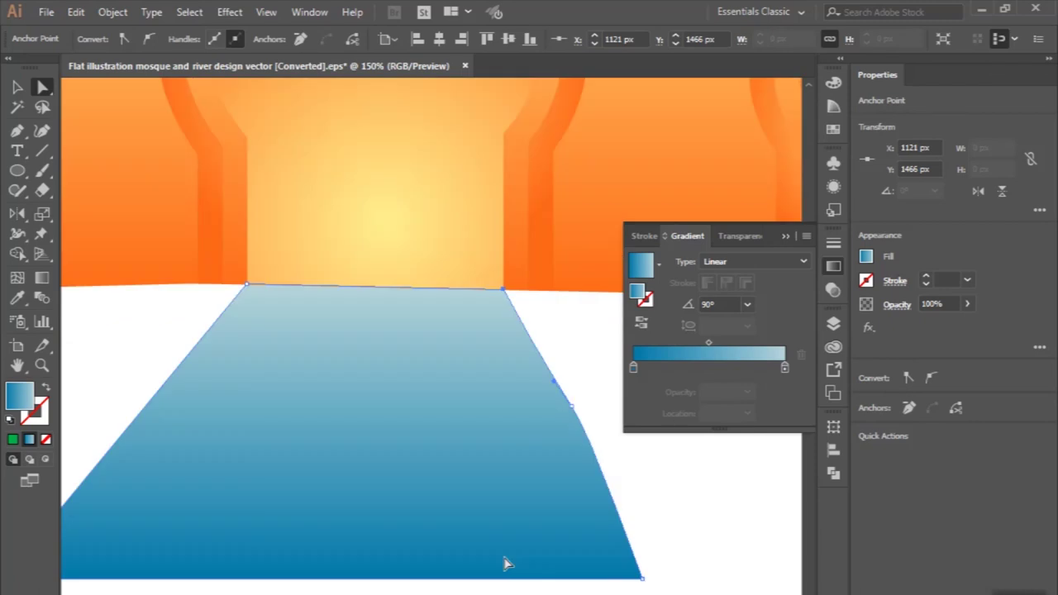
click(572, 407)
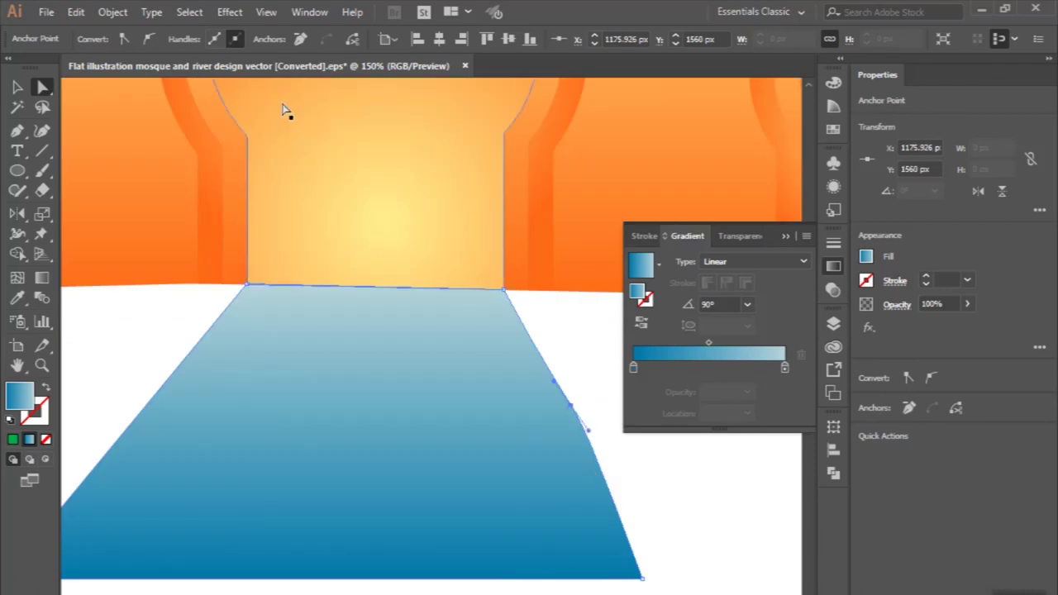
click(300, 41)
key(ctrl+minus)
drag(574, 548, 597, 553)
key(ctrl+minus)
key(ctrl+minus)
key(ctrl+minus)
scroll(574, 588, right, 3)
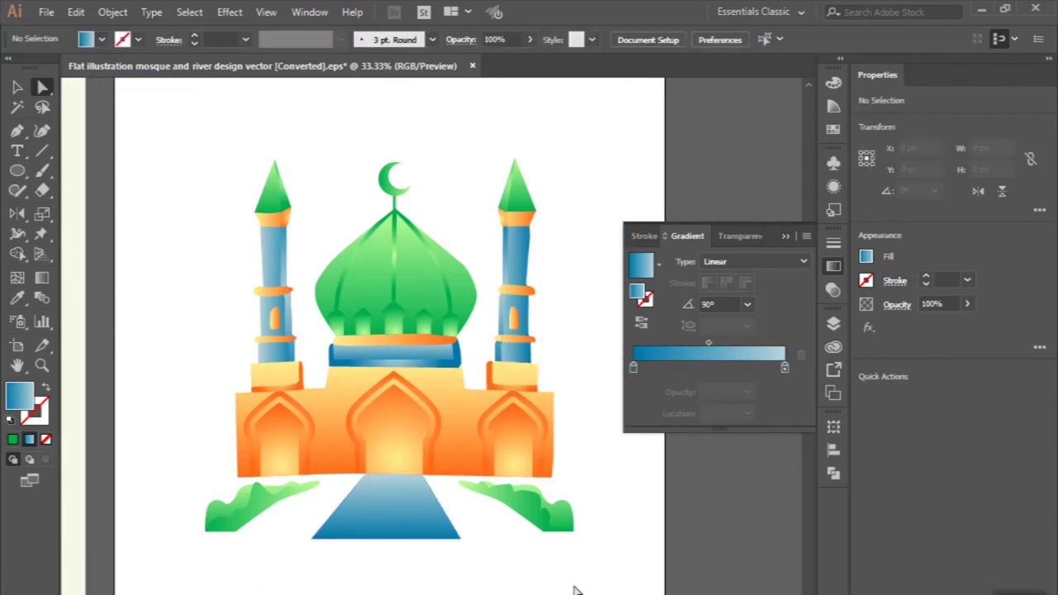
scroll(385, 449, up, 1)
scroll(402, 449, up, 1)
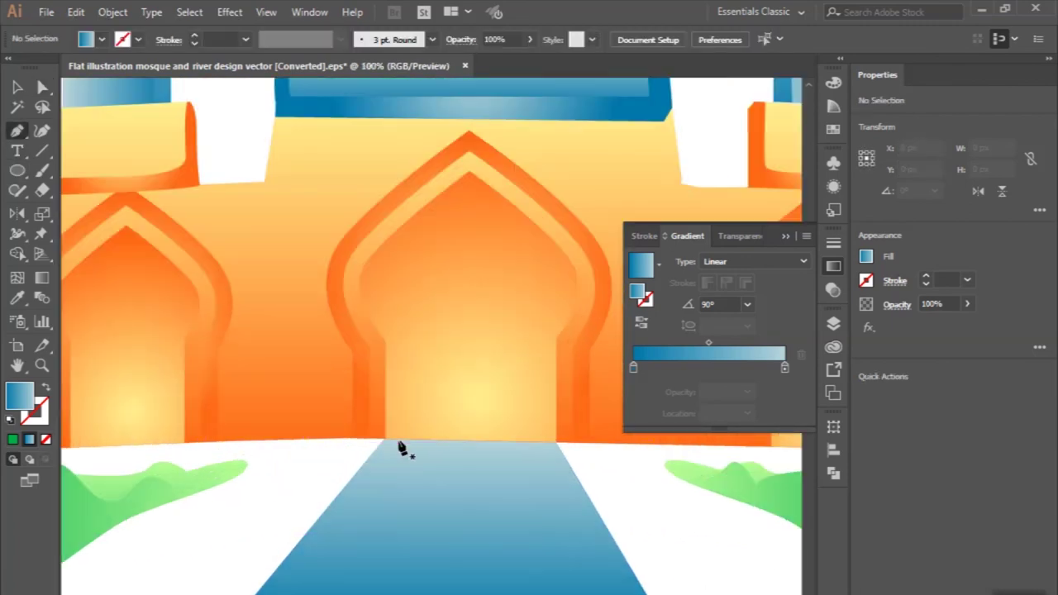
Step: Draw a triangular left bank beside the river and fill it with the bushes' green gradient
click(399, 442)
scroll(381, 496, down, 3)
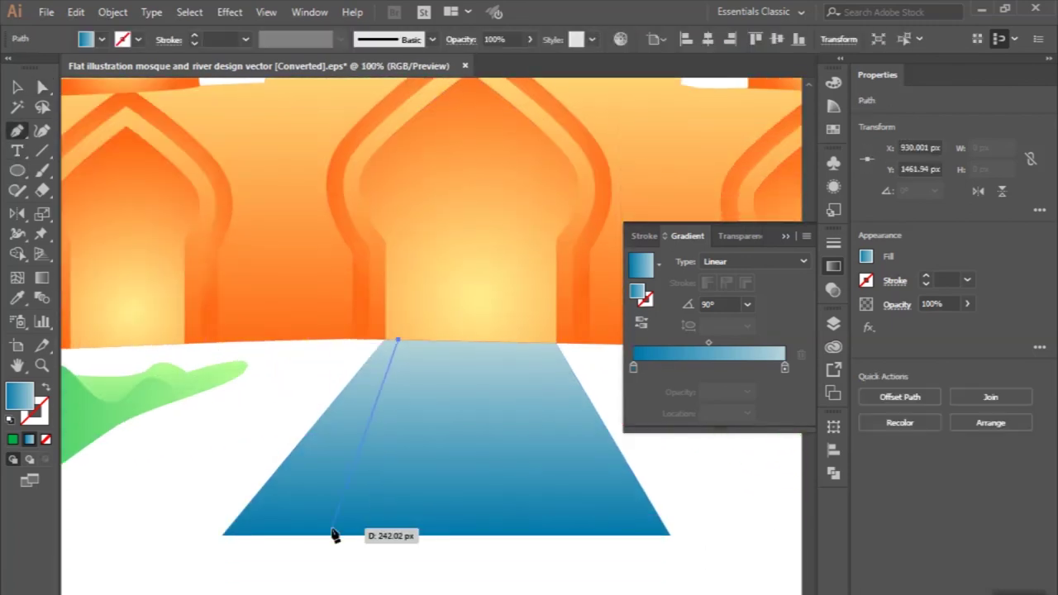
click(316, 535)
click(222, 535)
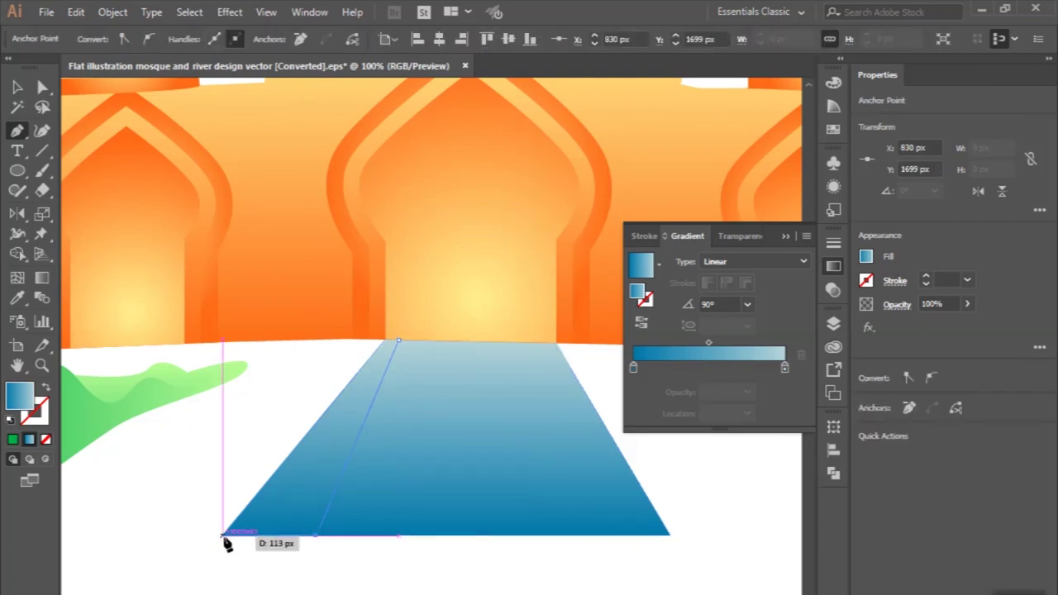
scroll(386, 339, up, 2)
click(385, 345)
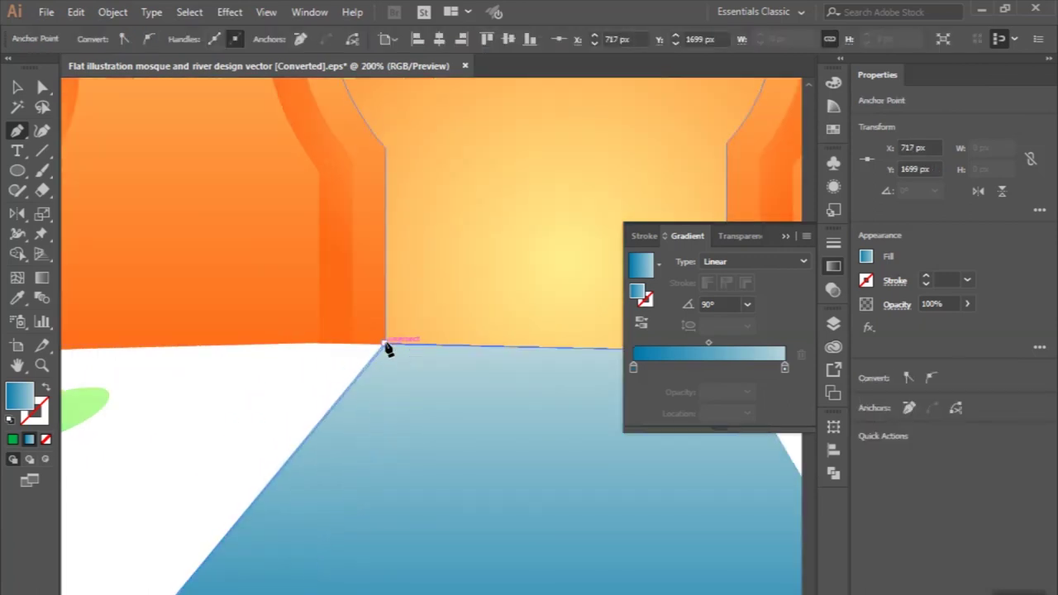
click(414, 346)
scroll(409, 348, down, 3)
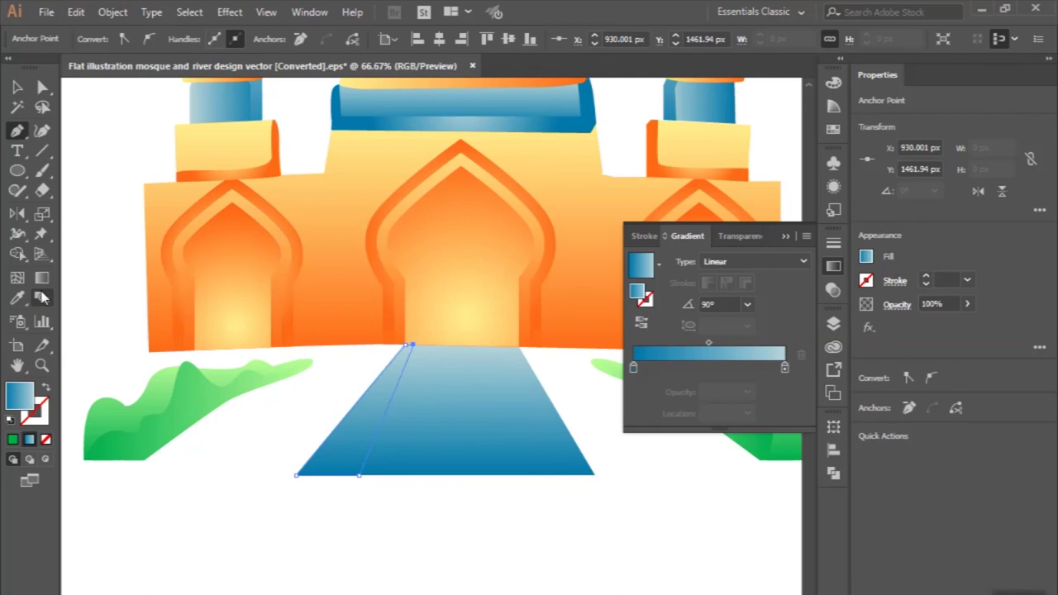
click(176, 409)
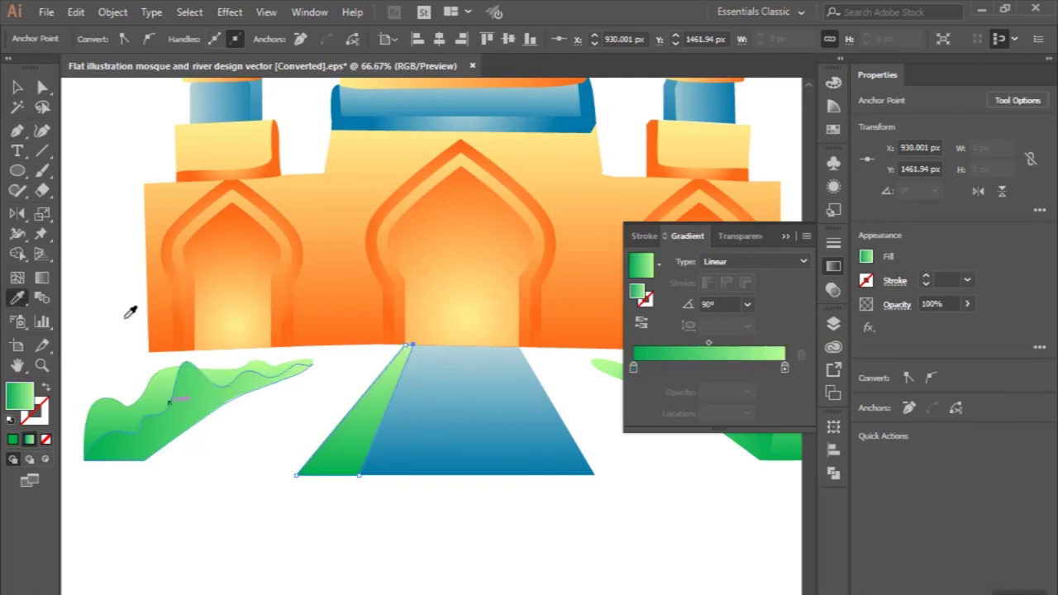
Step: Draw the matching green bank along the river's right side, then deselect it
click(22, 133)
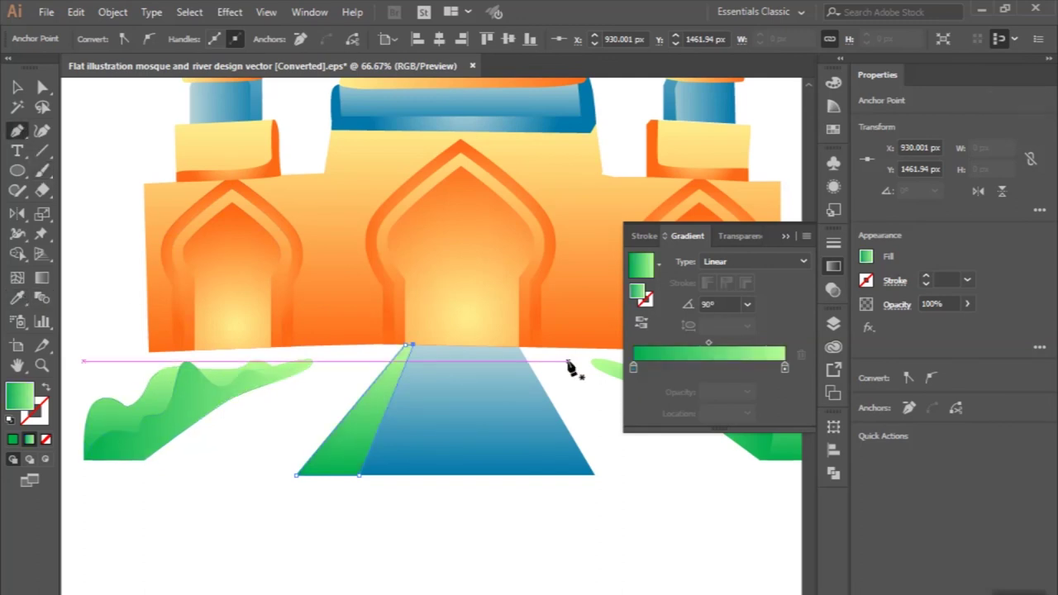
scroll(568, 366, up, 2)
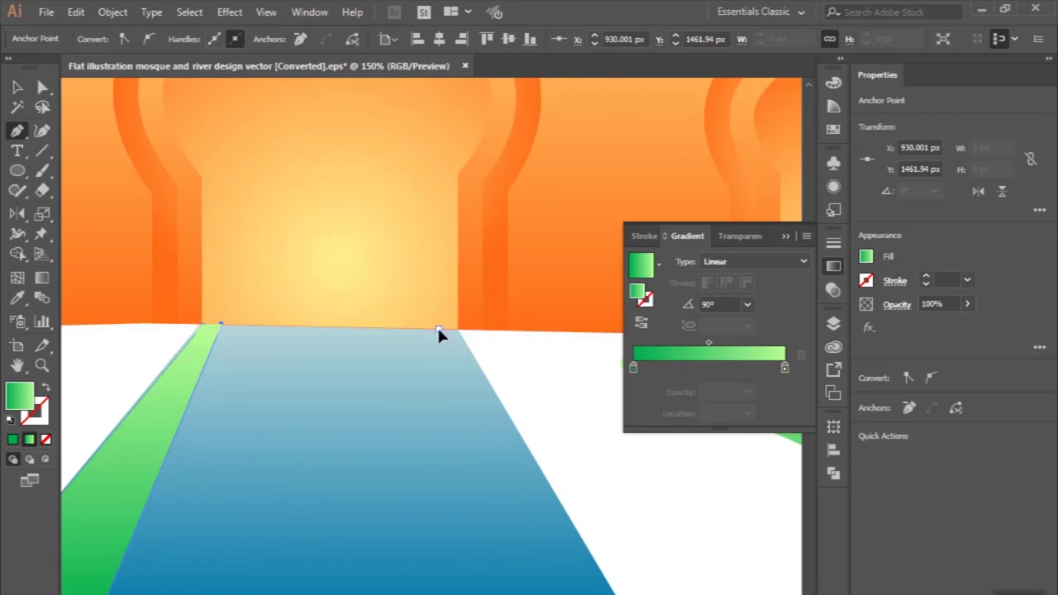
click(438, 330)
scroll(439, 331, down, 2)
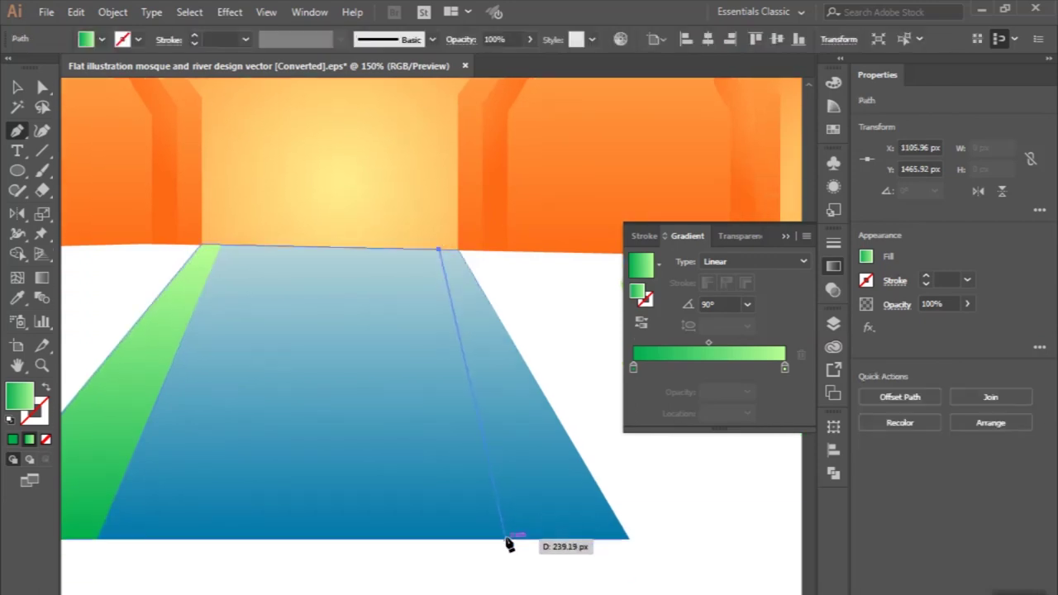
click(506, 539)
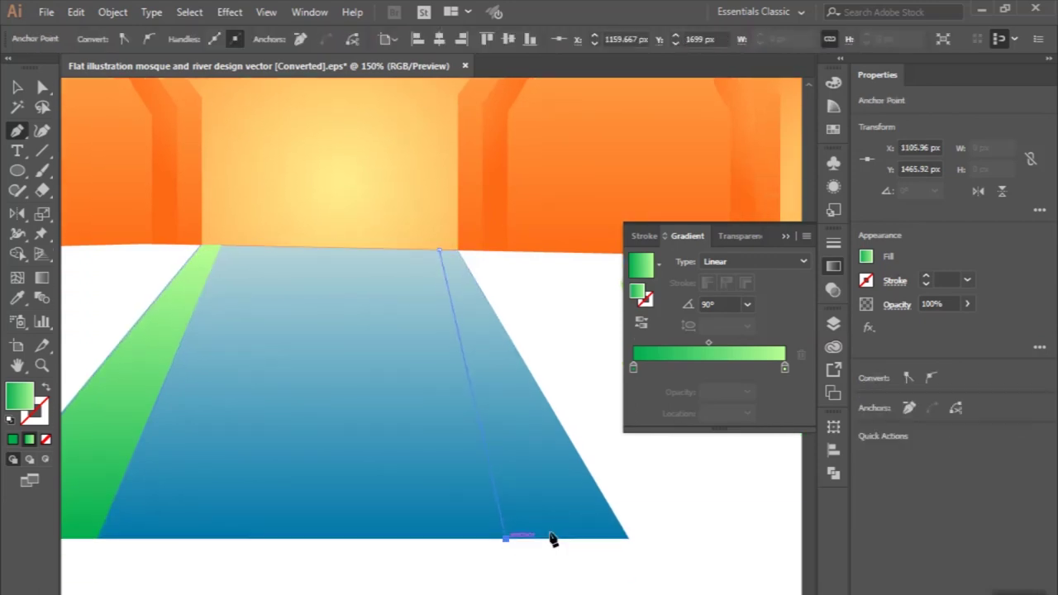
click(628, 538)
click(454, 248)
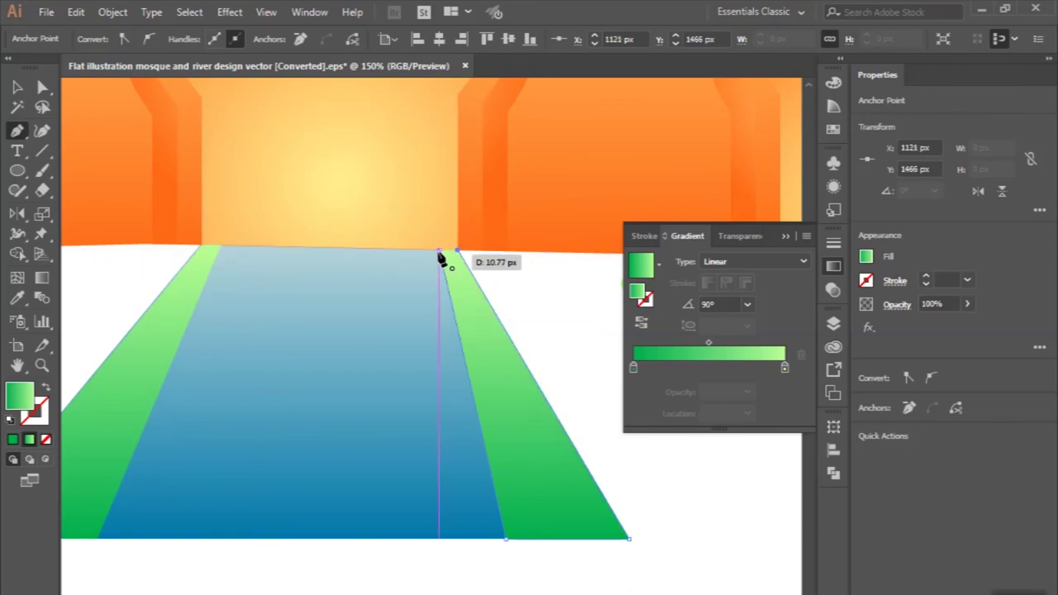
click(439, 248)
scroll(438, 248, down, 2)
click(18, 87)
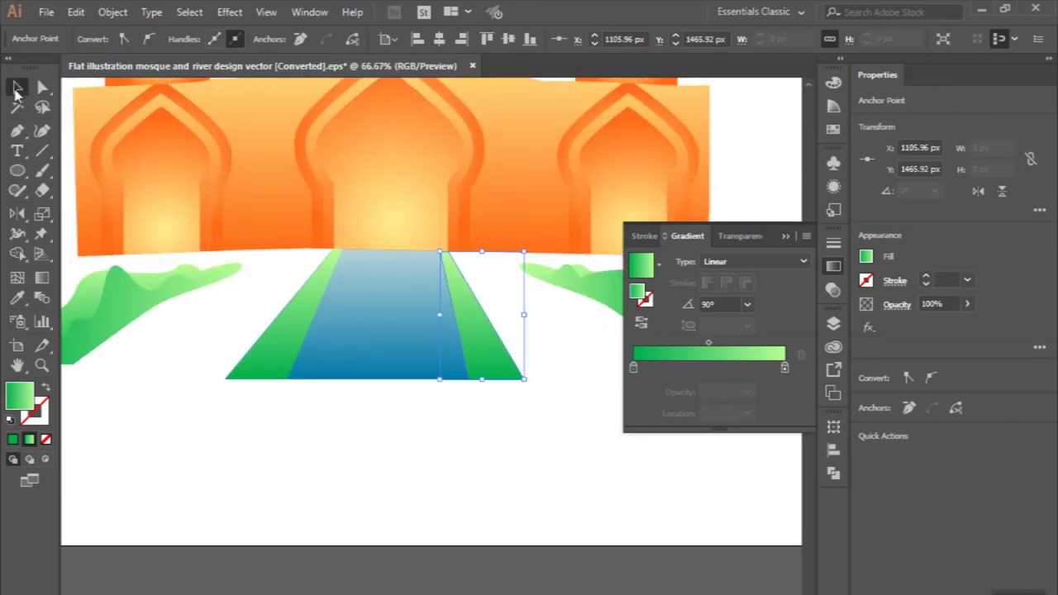
click(284, 424)
scroll(284, 424, down, 2)
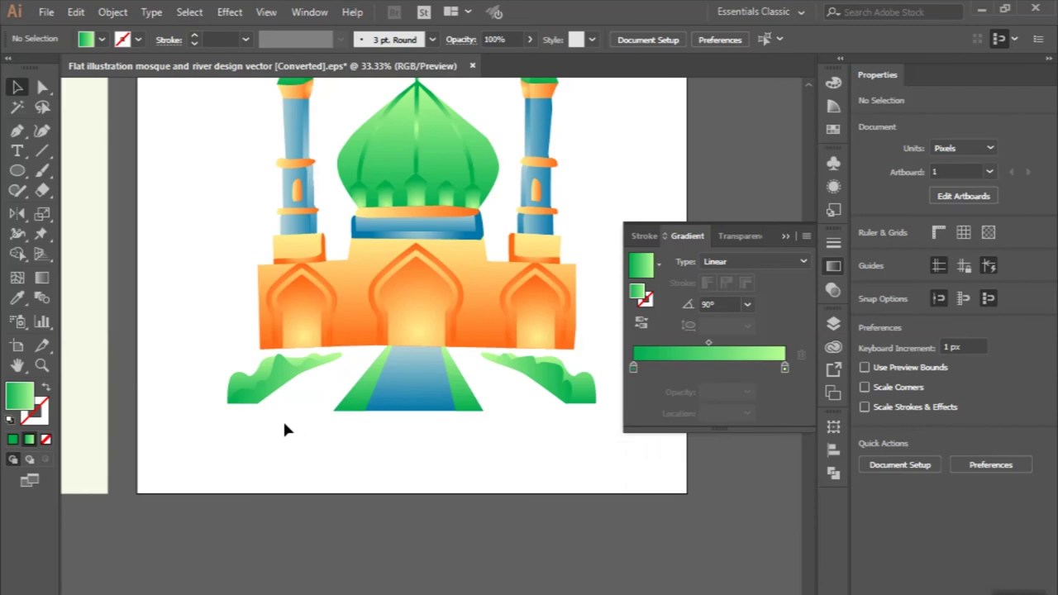
scroll(338, 581, down, 1)
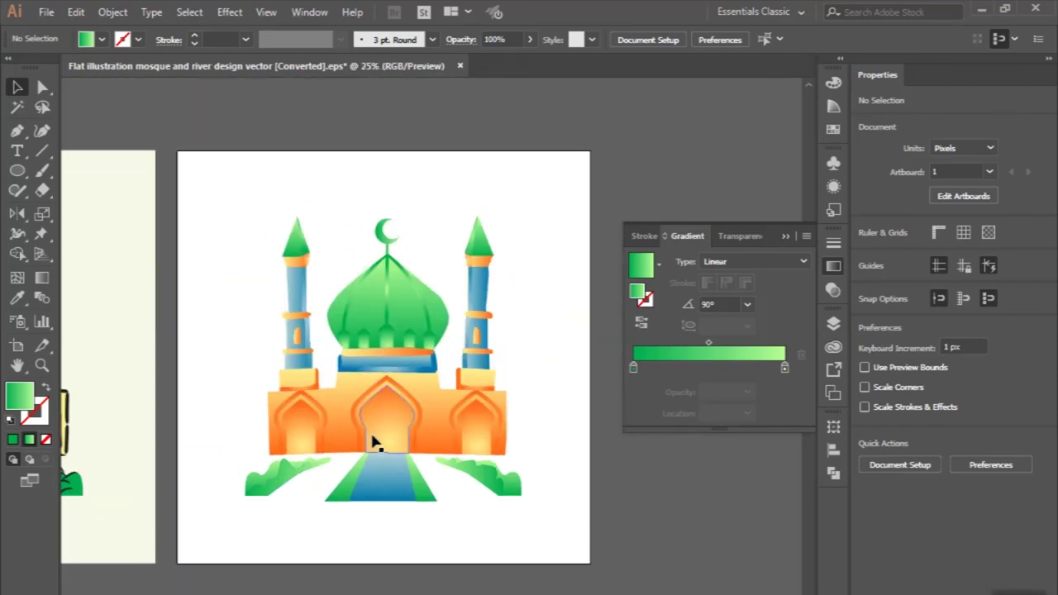
scroll(376, 388, up, 2)
scroll(370, 390, up, 1)
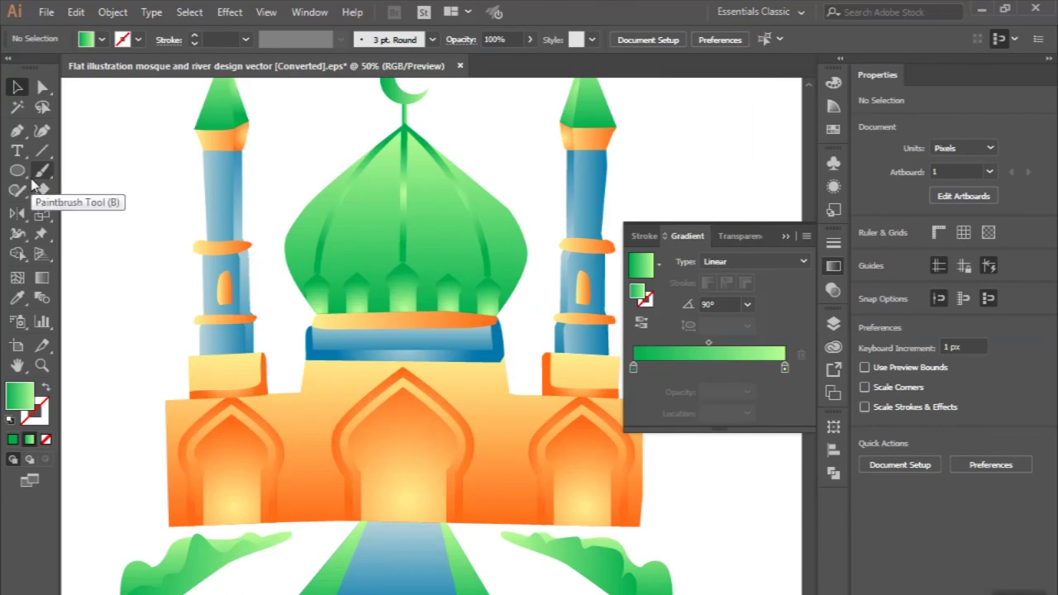
click(17, 130)
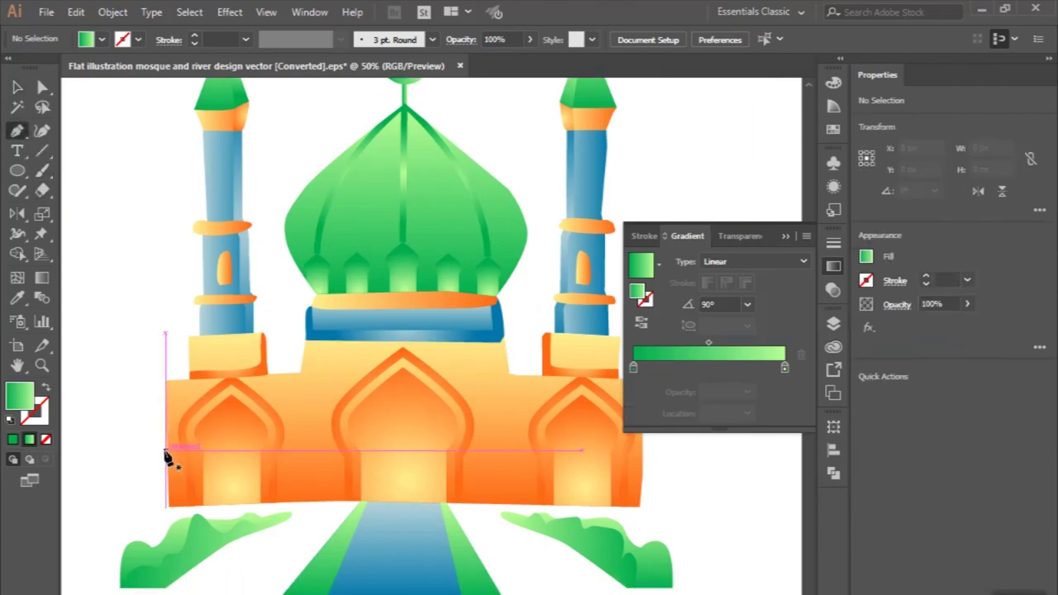
Step: Draw a rounded base at the facade's left corner with the building's orange radial gradient, glow shifted up
scroll(167, 463, down, 1)
scroll(168, 494, up, 2)
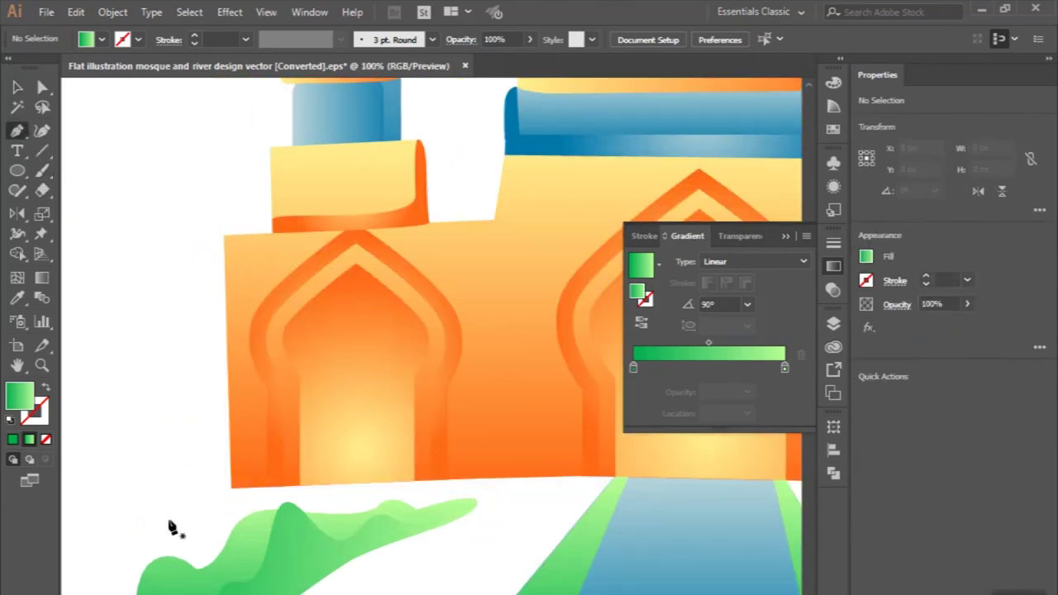
drag(167, 522, 167, 495)
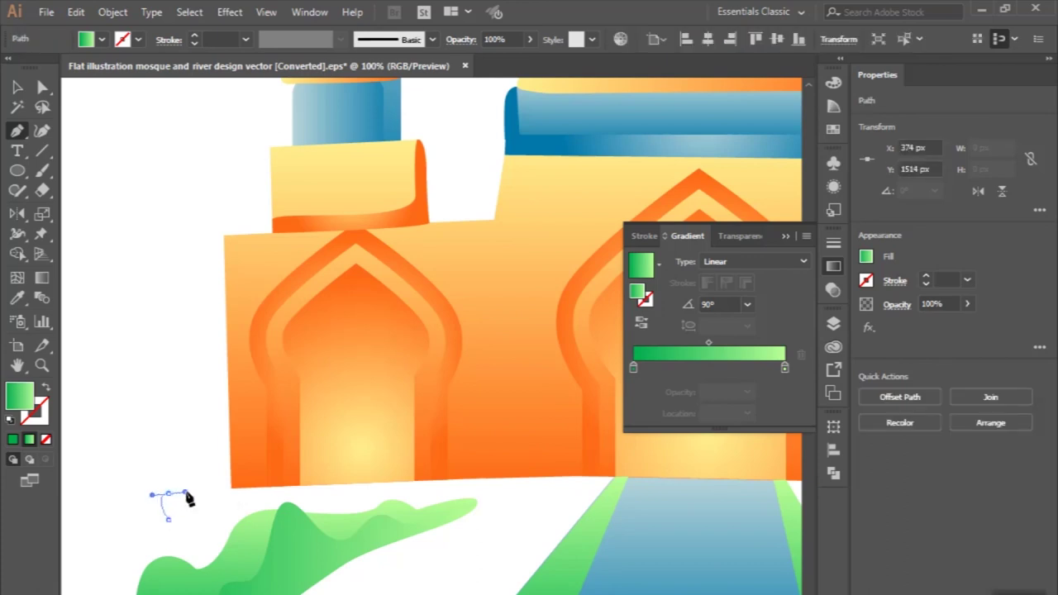
key(ctrl+z)
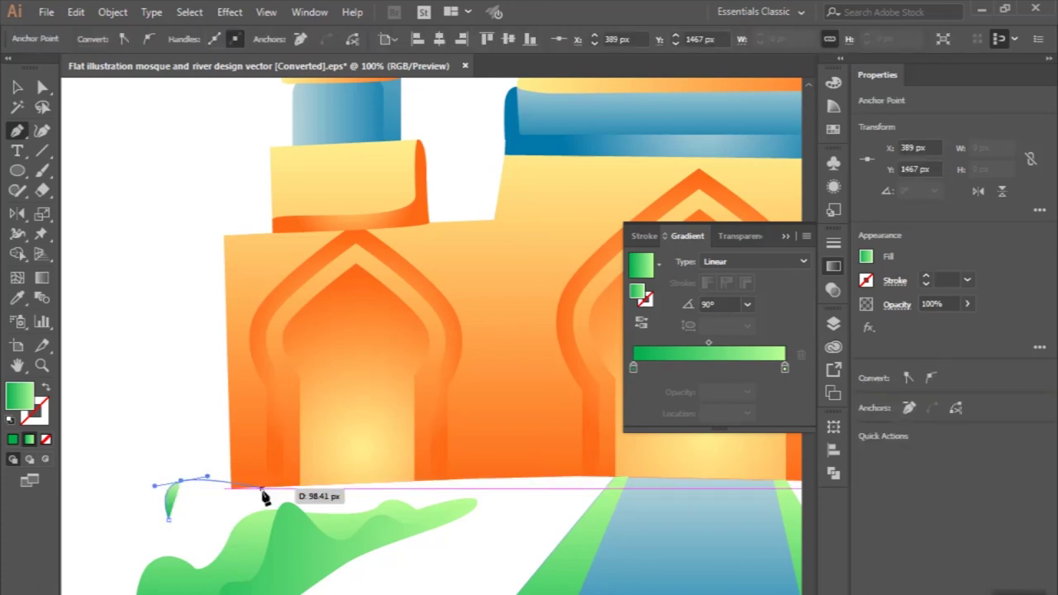
mouse_move(208, 482)
mouse_down()
mouse_move(268, 478)
mouse_move(319, 521)
mouse_move(195, 523)
mouse_up()
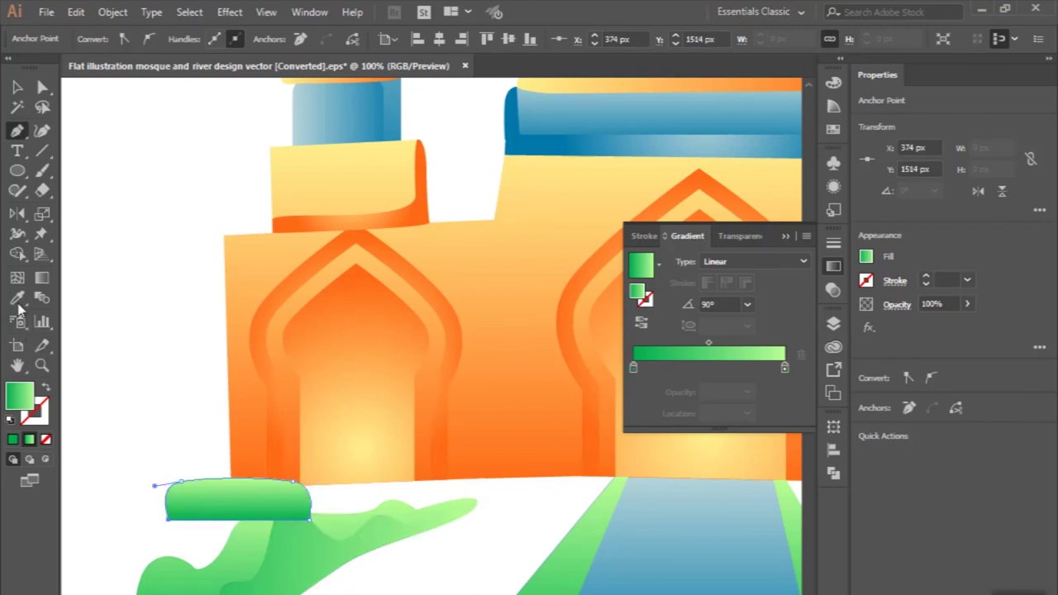
click(17, 299)
click(316, 221)
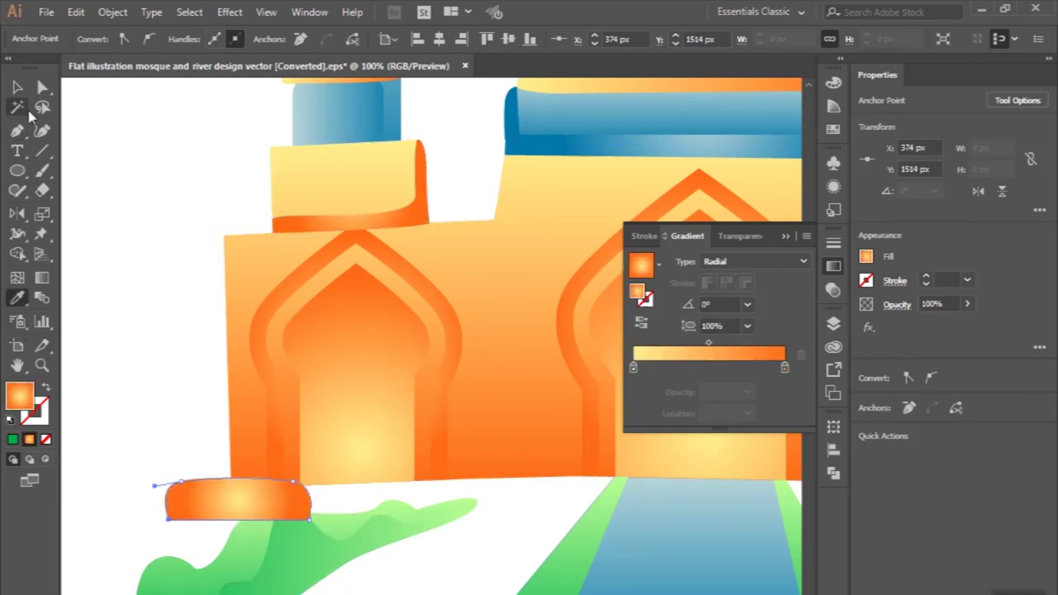
click(18, 87)
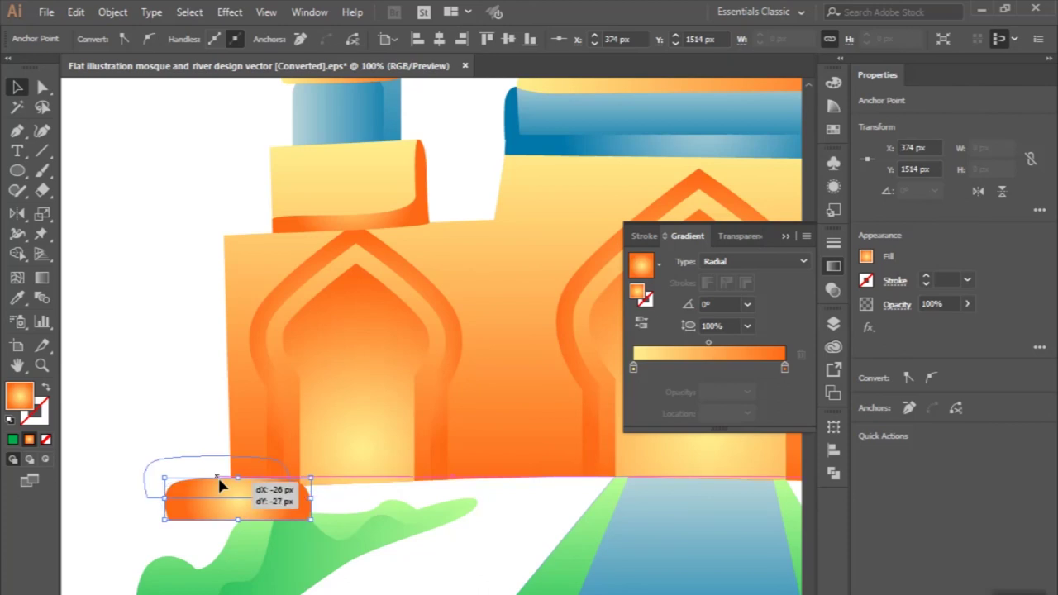
drag(222, 488, 200, 466)
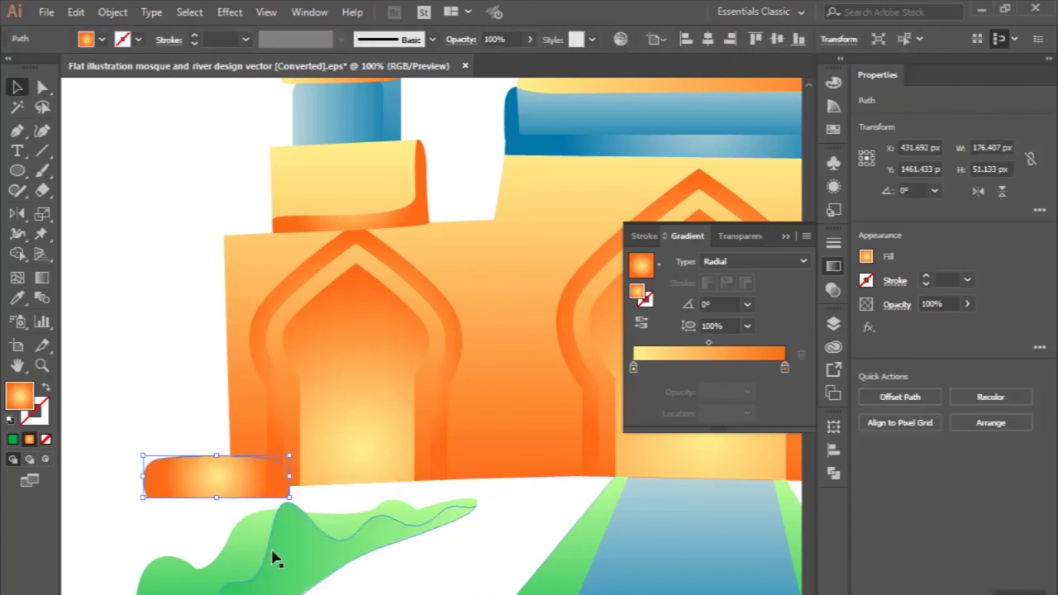
click(201, 539)
drag(209, 488, 209, 488)
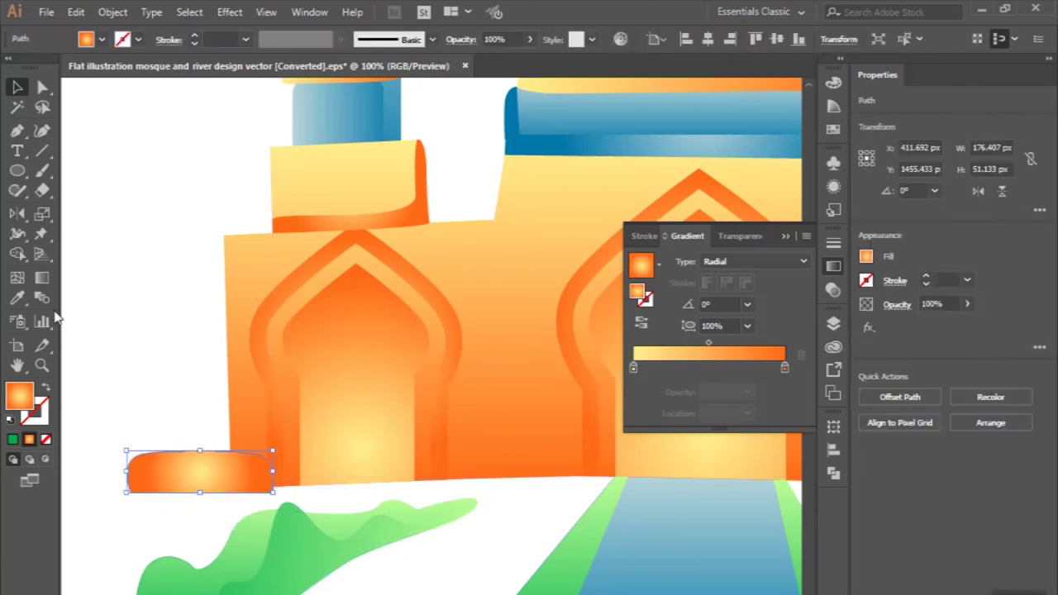
click(41, 278)
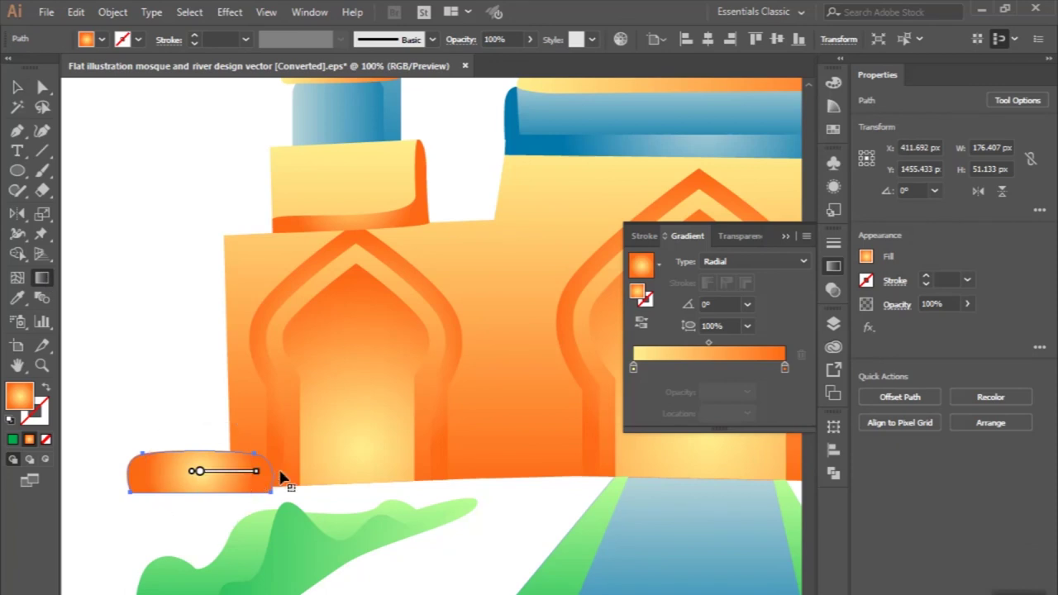
drag(254, 476, 254, 449)
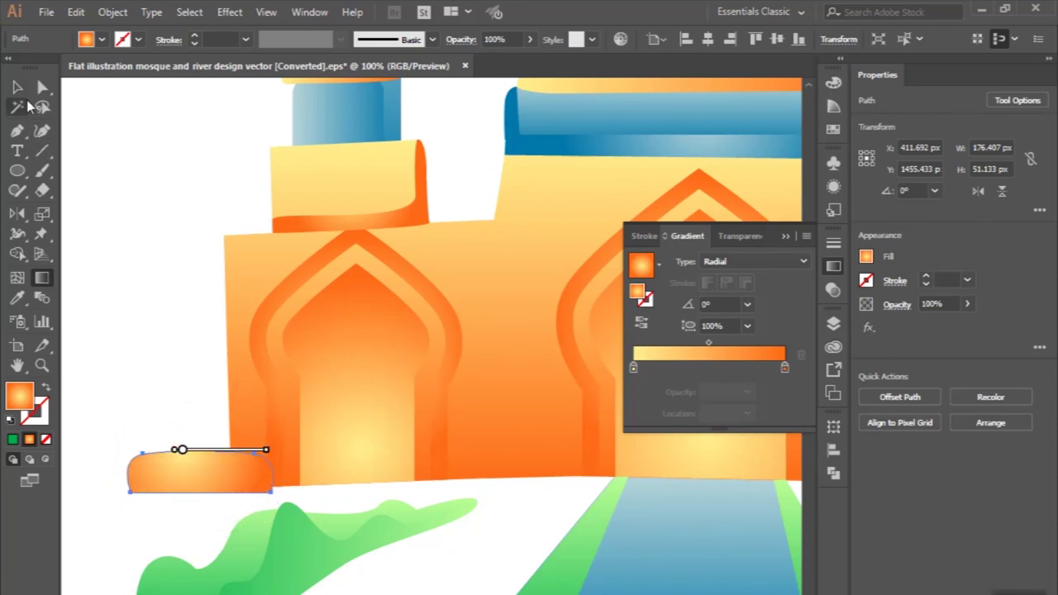
Step: Duplicate the orange base upward and scale the copy down into a smaller top step
key(v)
drag(201, 474, 202, 438)
key(ctrl+plus)
key(ctrl+plus)
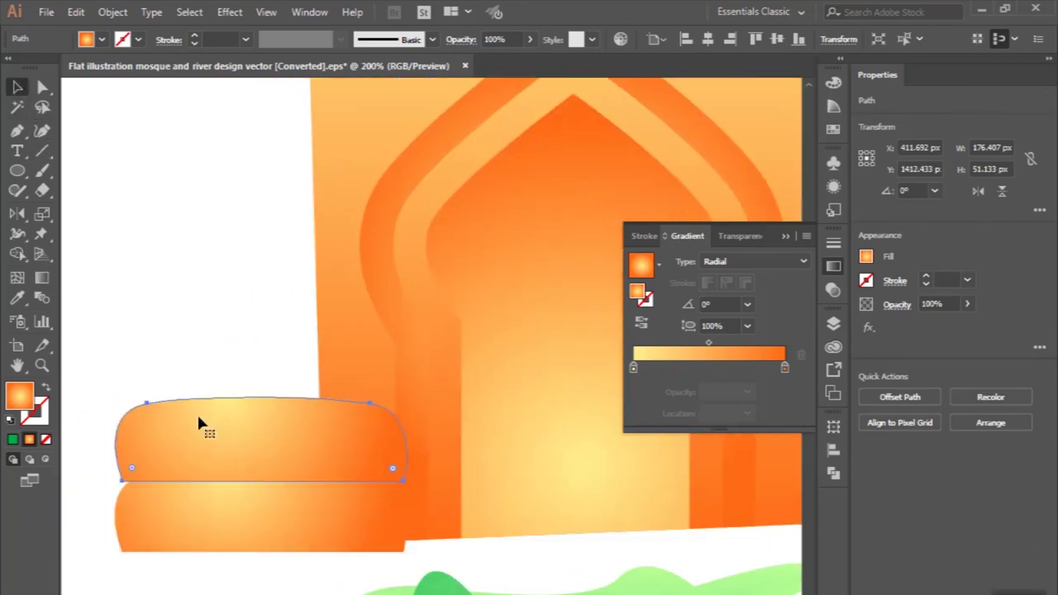
drag(259, 398, 262, 411)
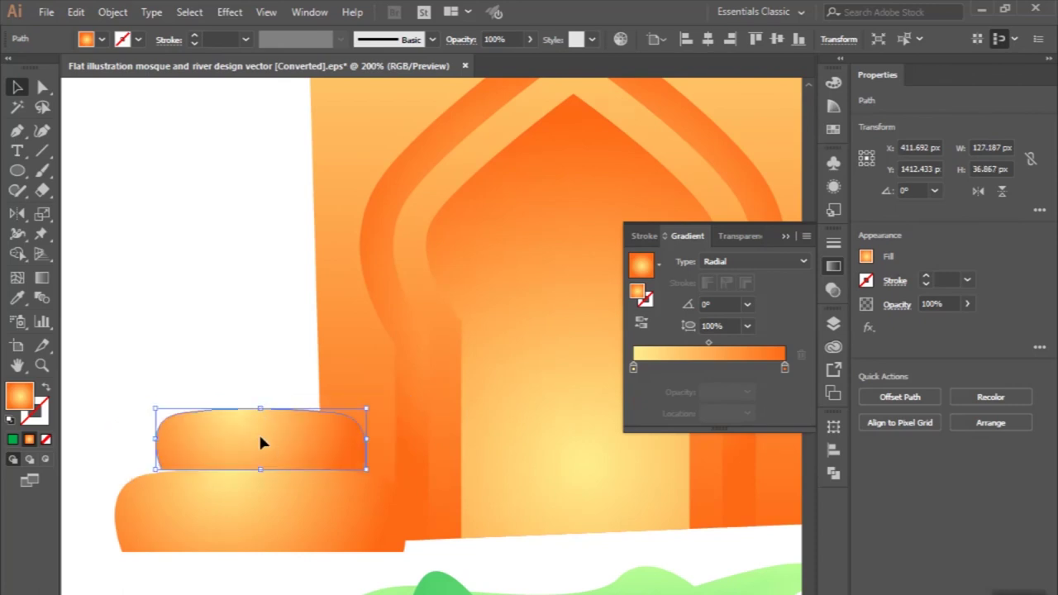
scroll(258, 432, down, 3)
click(199, 364)
scroll(199, 364, down, 1)
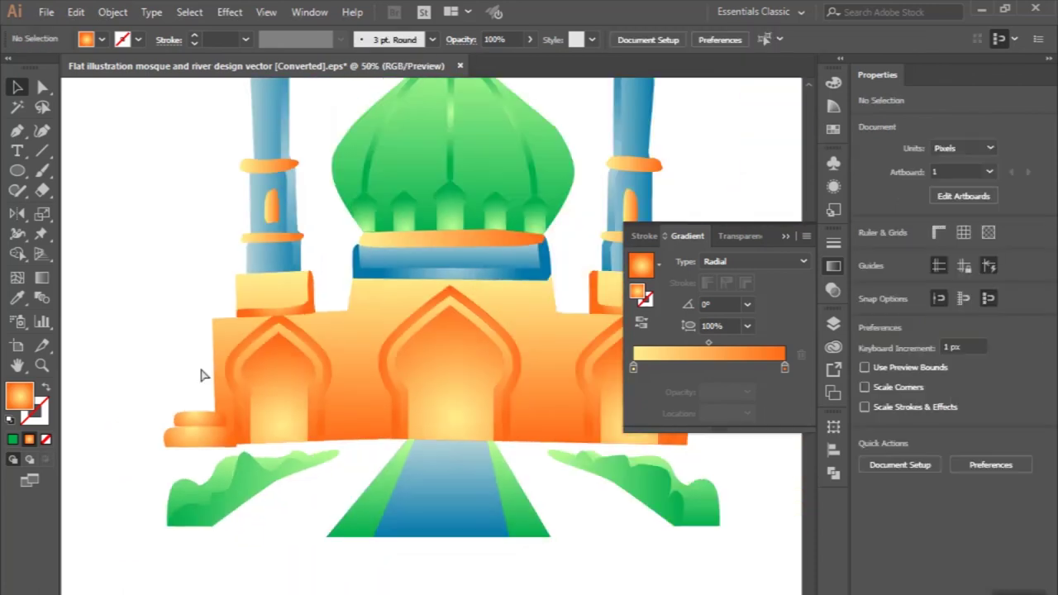
Step: Copy the two stacked orange steps to the facade's right corner and nudge them into place
scroll(200, 374, down, 1)
drag(177, 439, 546, 444)
scroll(543, 394, up, 3)
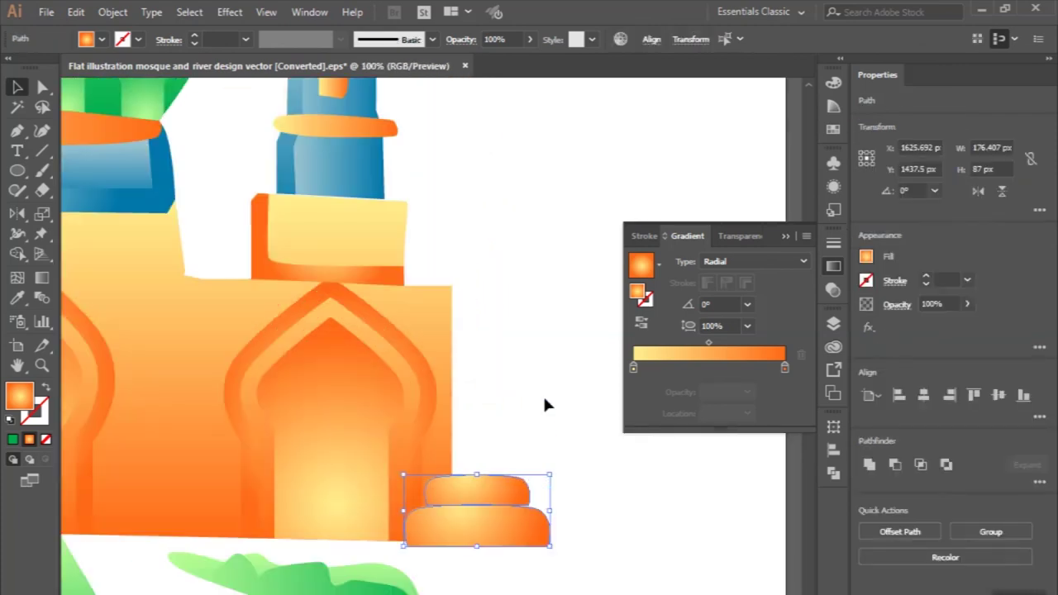
scroll(542, 394, up, 1)
drag(512, 513, 534, 513)
scroll(534, 513, down, 4)
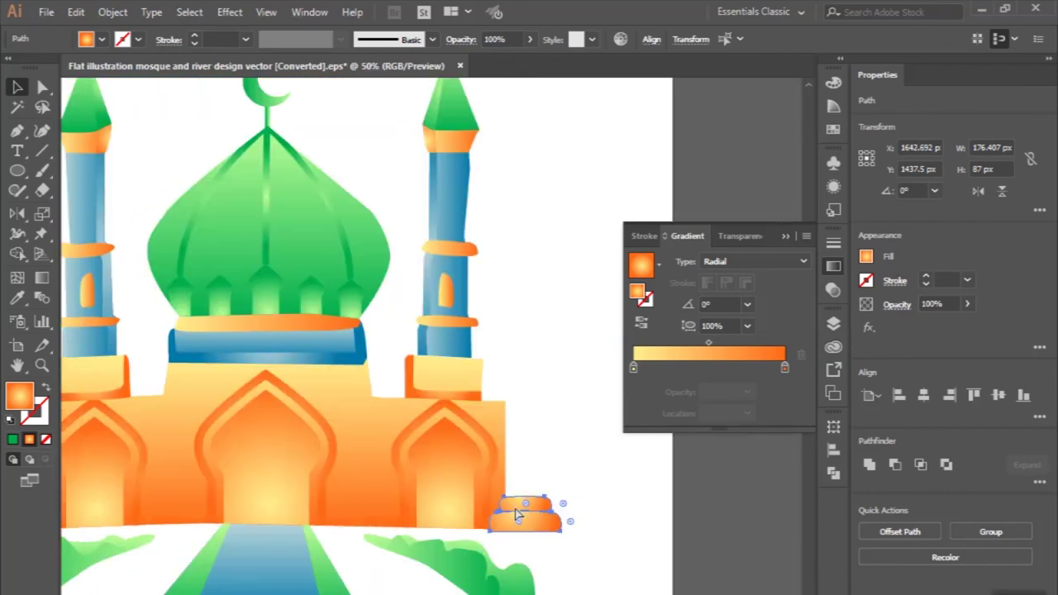
scroll(373, 517, down, 1)
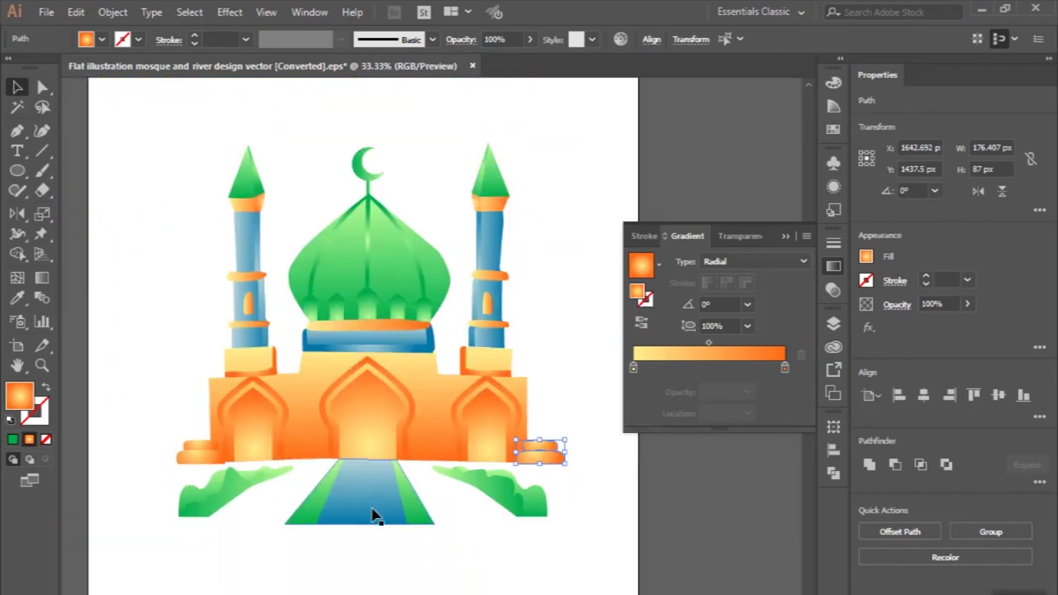
click(160, 335)
scroll(160, 335, left, 1)
scroll(165, 331, down, 1)
scroll(248, 313, up, 1)
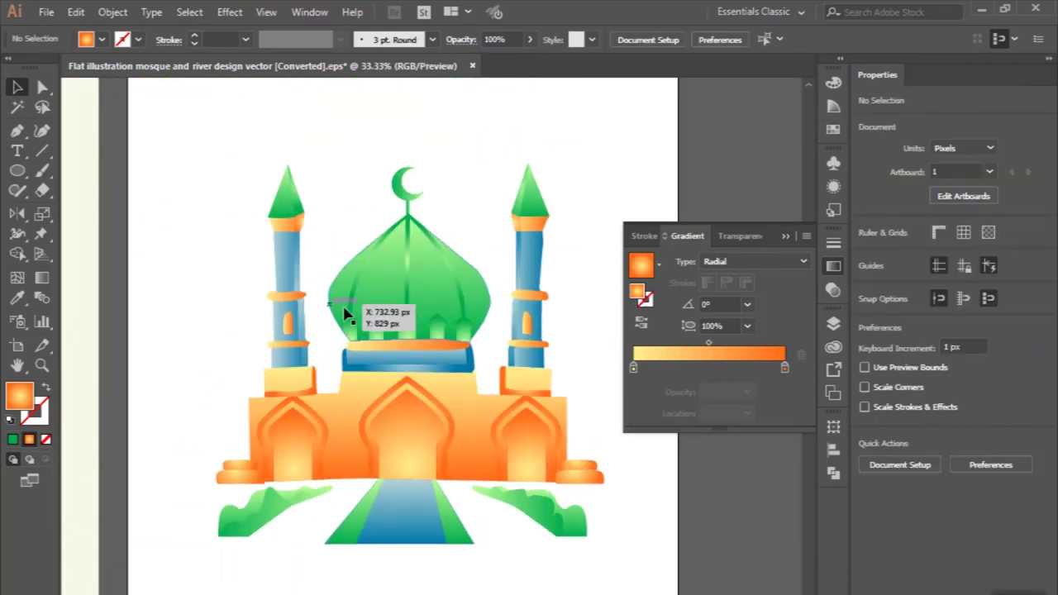
scroll(347, 307, up, 1)
scroll(407, 331, up, 1)
scroll(432, 376, up, 1)
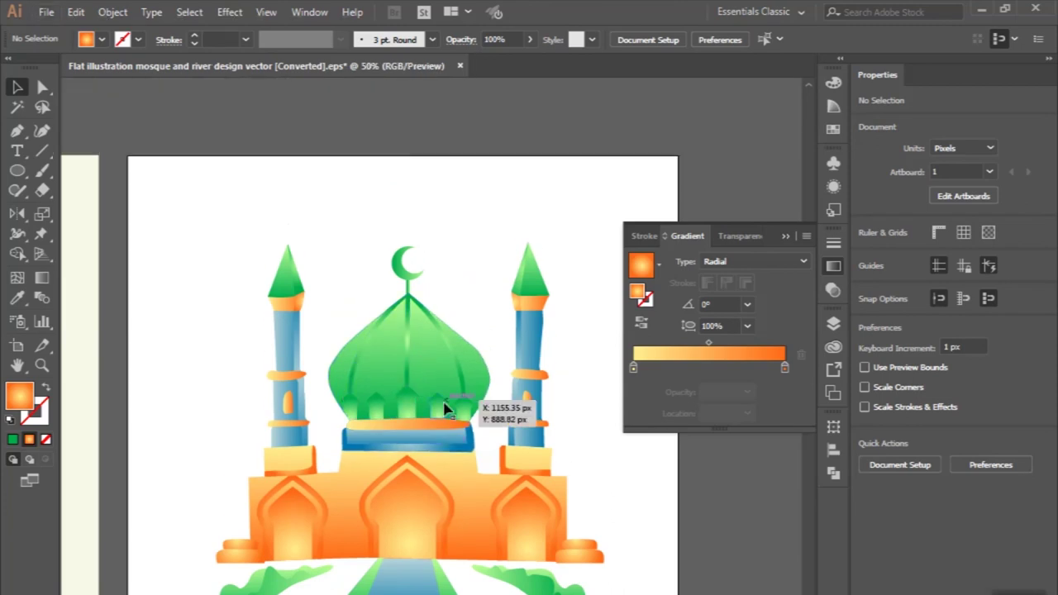
scroll(441, 406, up, 2)
click(339, 336)
scroll(339, 336, up, 1)
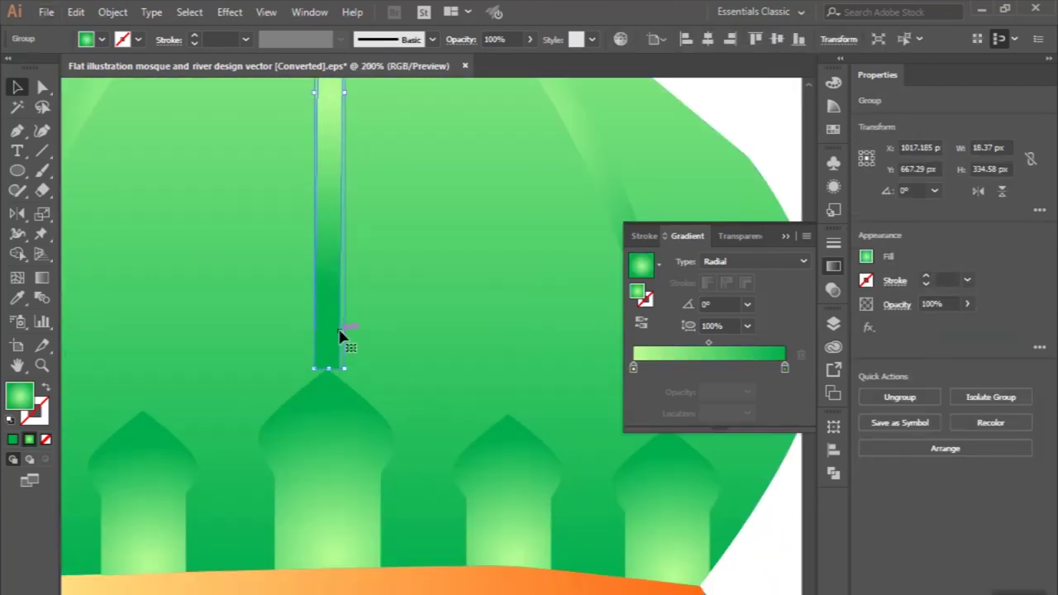
Step: Extend the central stripe and the right curved stripe's bottom corners down toward the small arches
drag(331, 368, 331, 391)
click(329, 430)
scroll(496, 402, down, 2)
scroll(502, 402, up, 3)
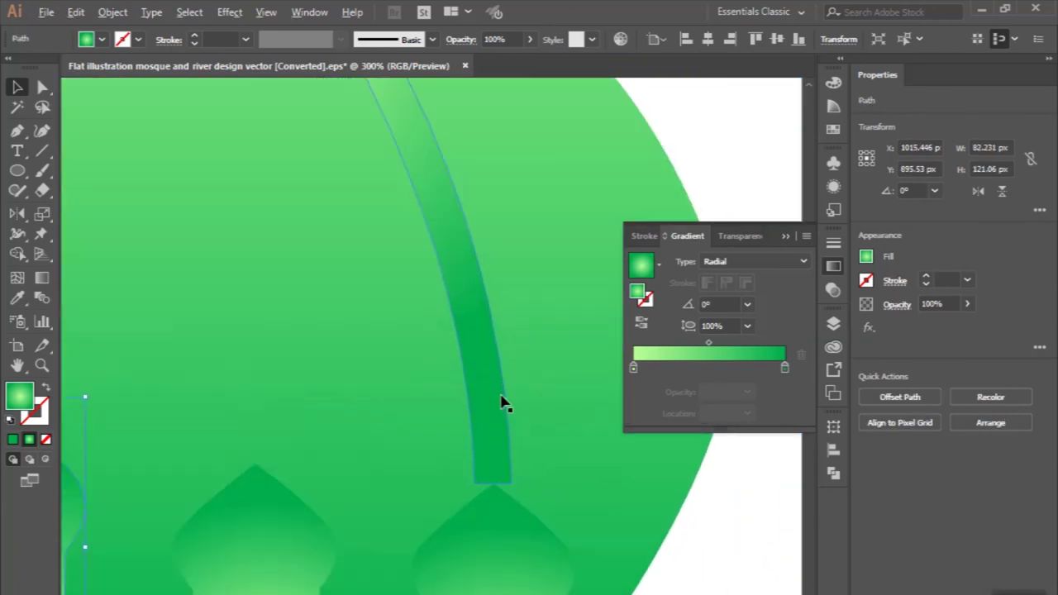
click(500, 471)
scroll(66, 101, down, 1)
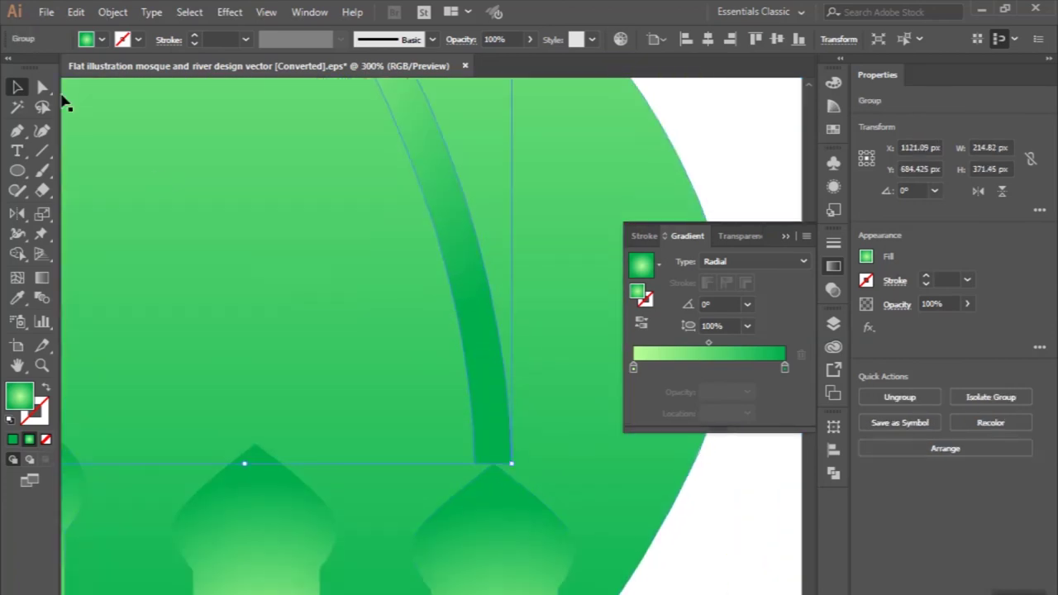
click(43, 87)
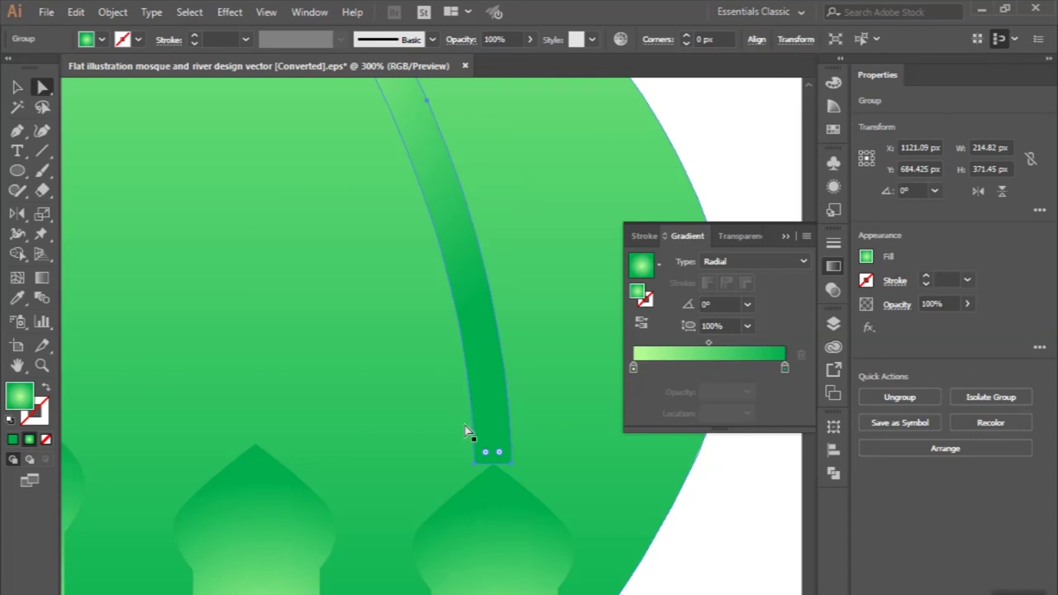
click(478, 470)
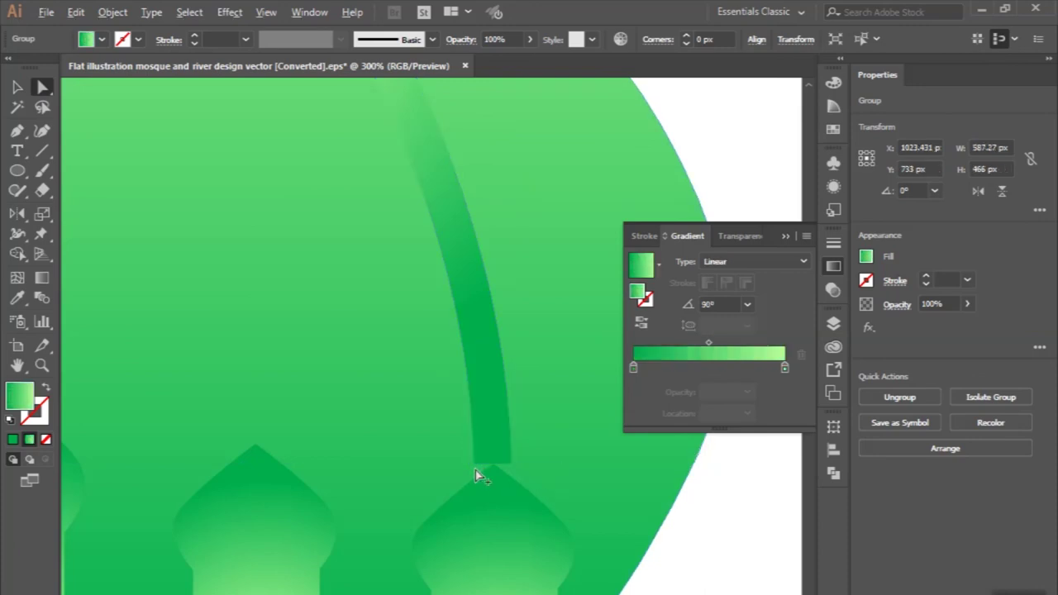
scroll(478, 468, up, 2)
drag(477, 459, 468, 509)
drag(546, 460, 545, 496)
Step: Pull the left stripes' bottom anchors down to the arch tips, then deselect everything
scroll(546, 497, down, 3)
scroll(546, 498, down, 2)
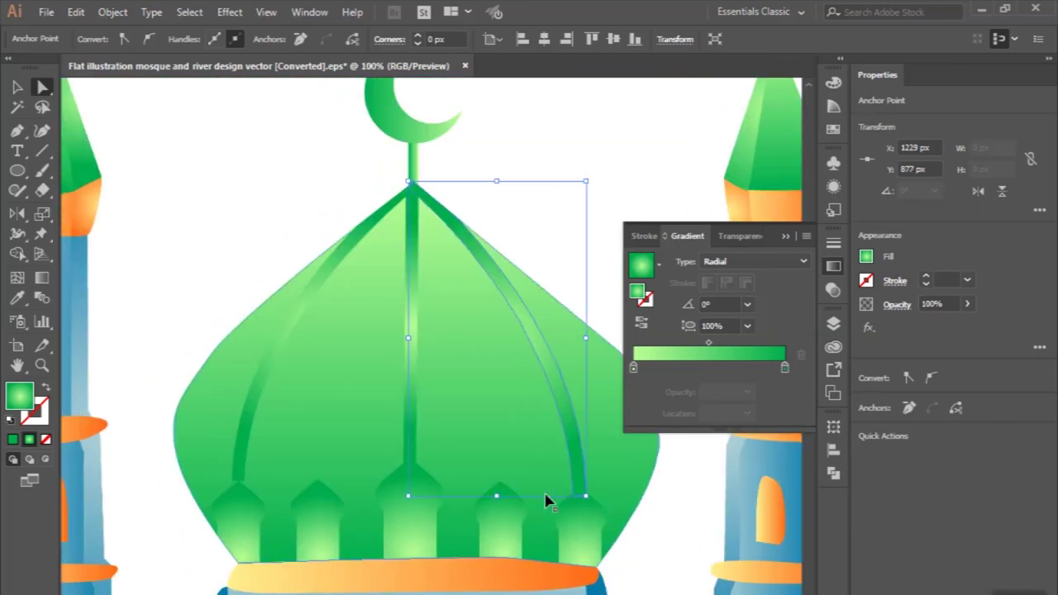
scroll(223, 523, up, 1)
scroll(224, 522, up, 1)
drag(304, 387, 308, 405)
drag(258, 379, 257, 412)
scroll(206, 351, down, 3)
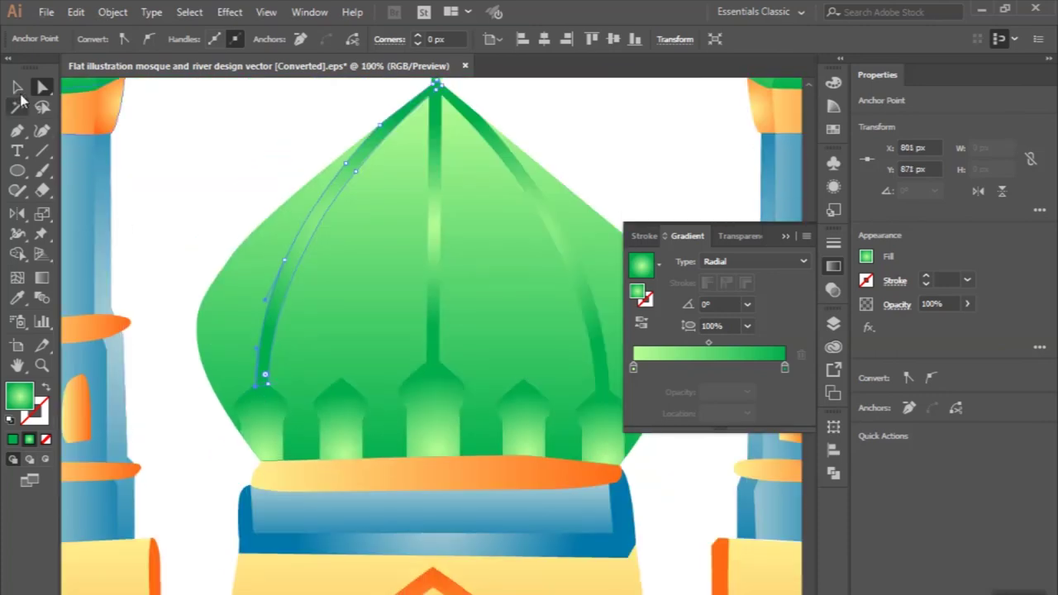
click(18, 89)
click(245, 177)
scroll(245, 177, down, 3)
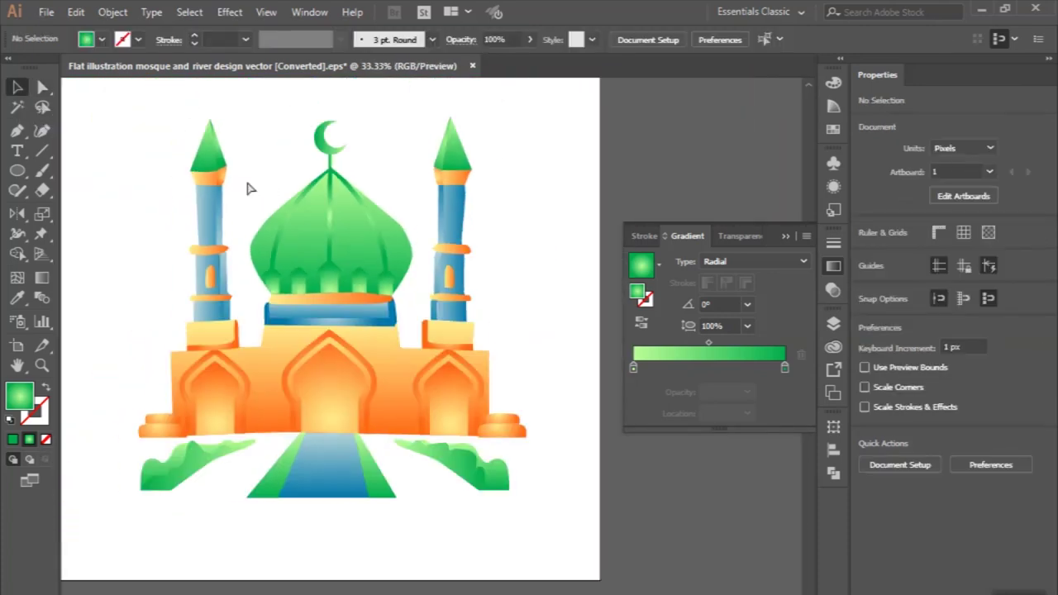
Step: Close the Gradient panel and zoom out to 16.67% to show both artboards side by side
scroll(245, 177, down, 1)
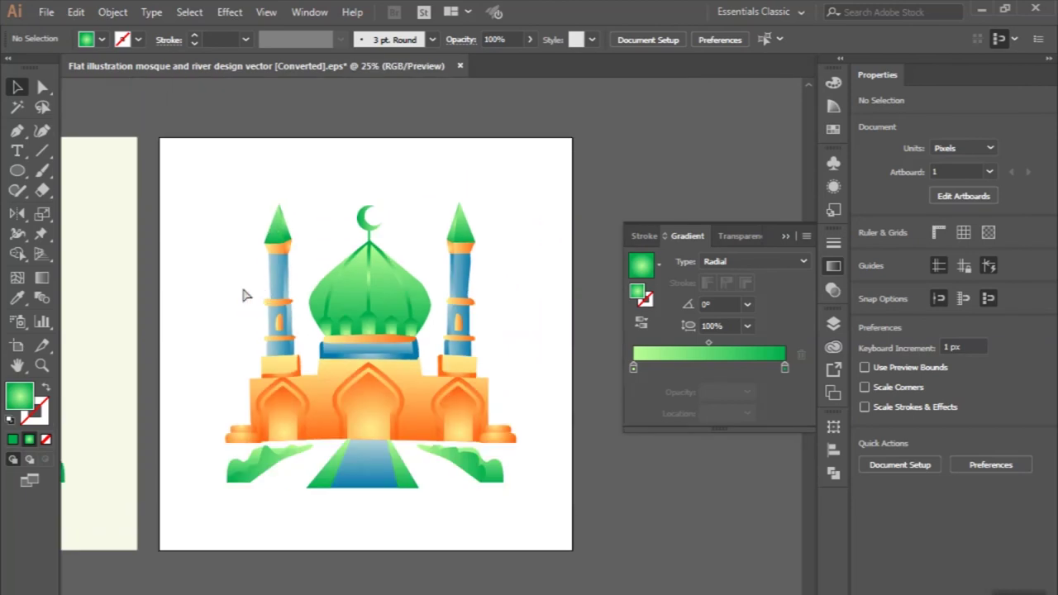
scroll(244, 295, up, 1)
scroll(245, 295, left, 1)
scroll(245, 295, down, 1)
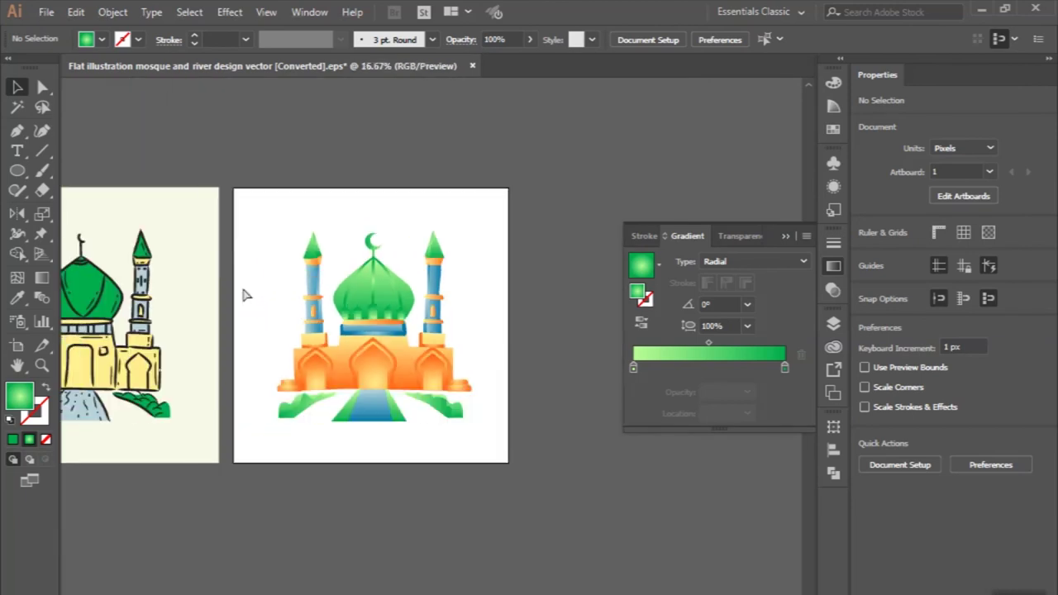
scroll(245, 296, left, 2)
scroll(244, 295, left, 1)
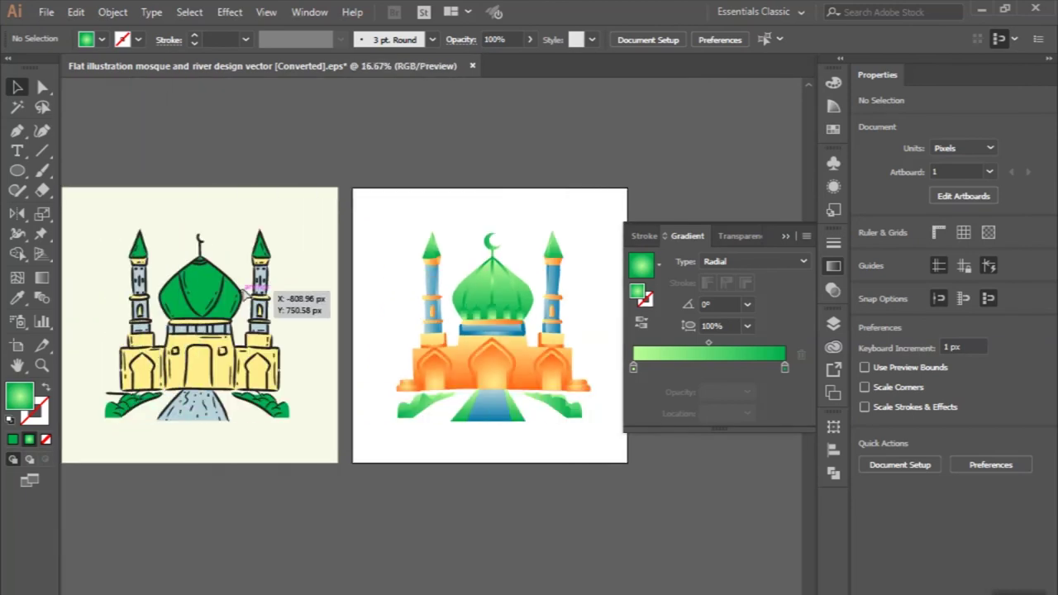
click(786, 237)
scroll(719, 310, left, 1)
scroll(741, 325, left, 1)
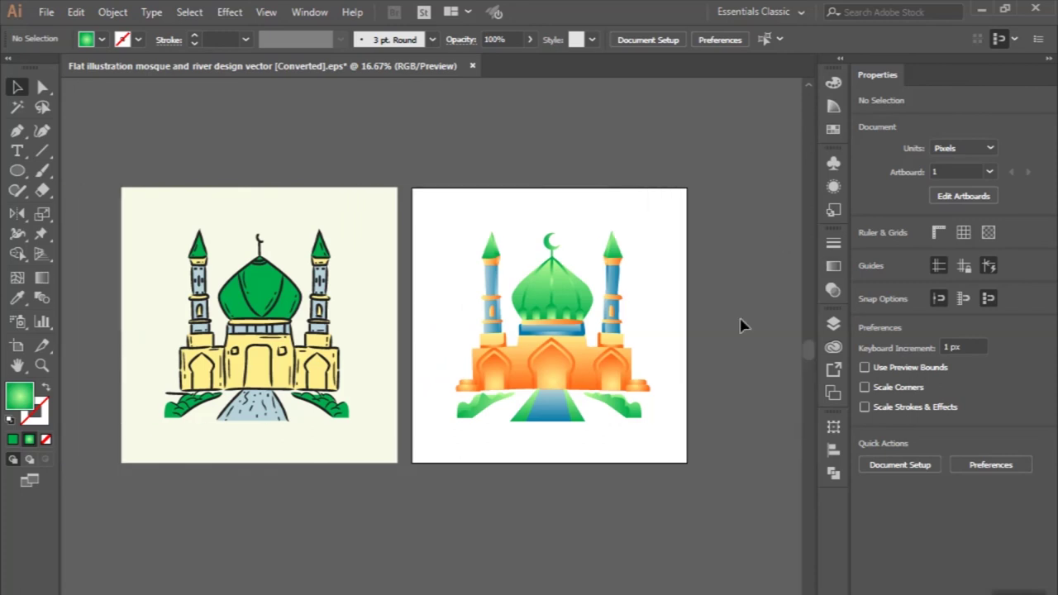
scroll(742, 325, left, 1)
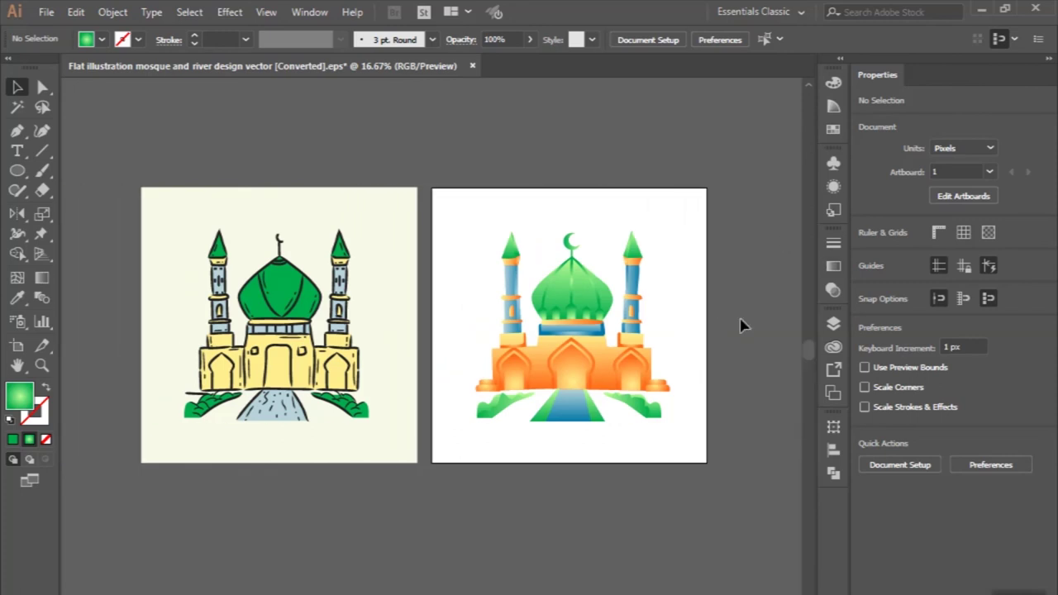
scroll(741, 325, up, 1)
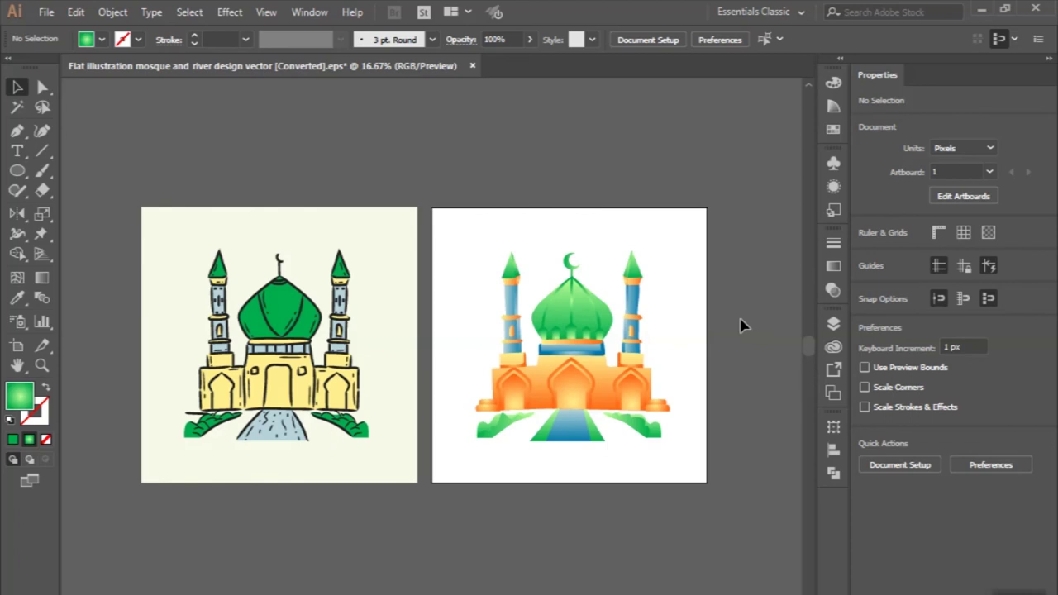